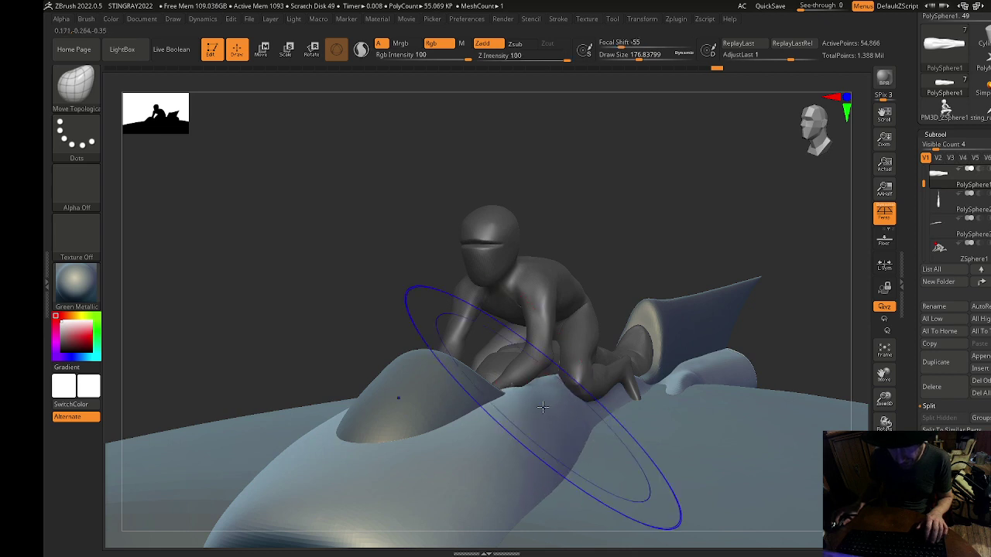
Smooth the fuselage surface behind the raised front cowl and reduce the brush draw size to about 44.
{"action": "left_click_drag", "start_coordinate": [542, 407], "coordinate": [514, 409], "text": "shift"}
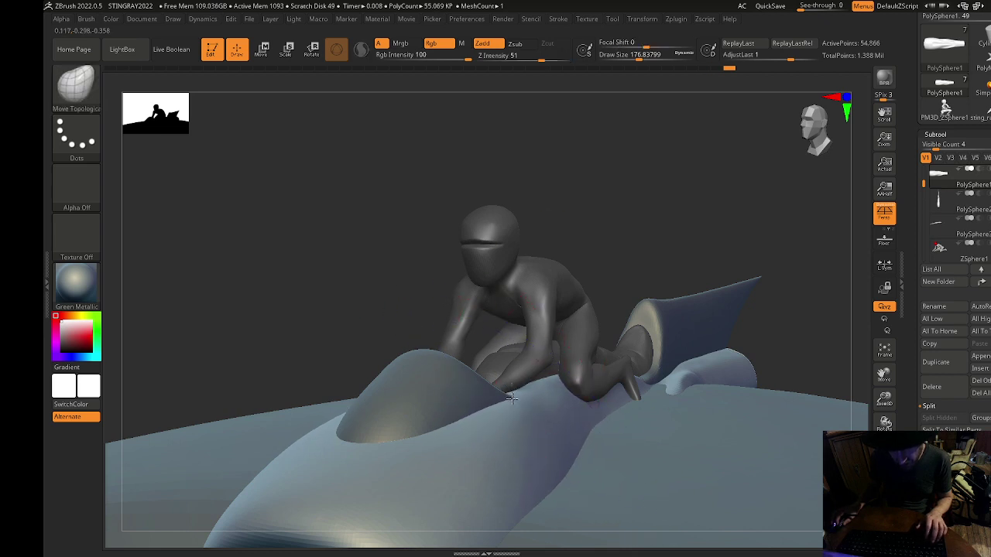
{"action": "mouse_move", "coordinate": [662, 239]}
{"action": "left_mouse_down"}
{"action": "mouse_move", "coordinate": [628, 234]}
{"action": "mouse_move", "coordinate": [511, 173]}
{"action": "left_mouse_up"}
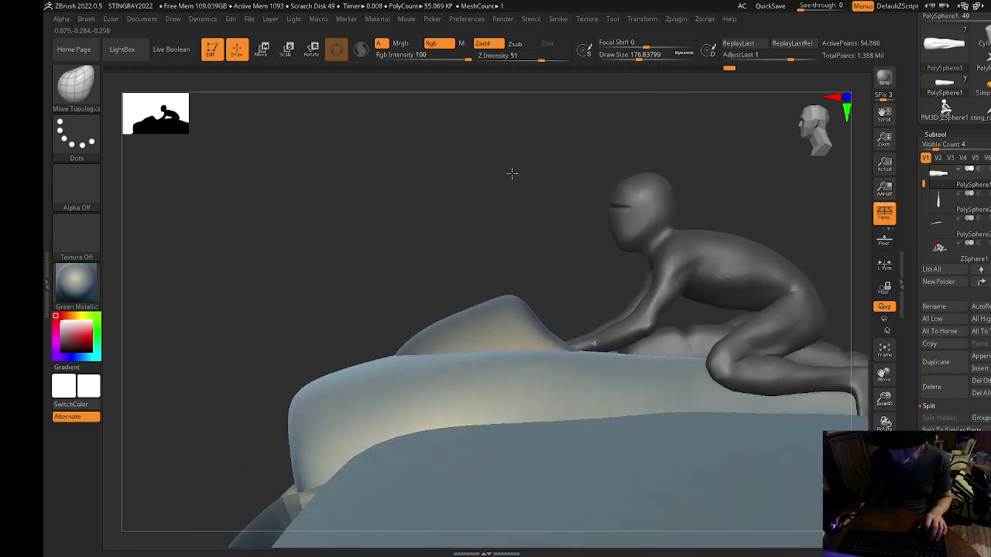
{"action": "key", "text": "s"}
{"action": "left_click_drag", "start_coordinate": [569, 340], "coordinate": [572, 340]}
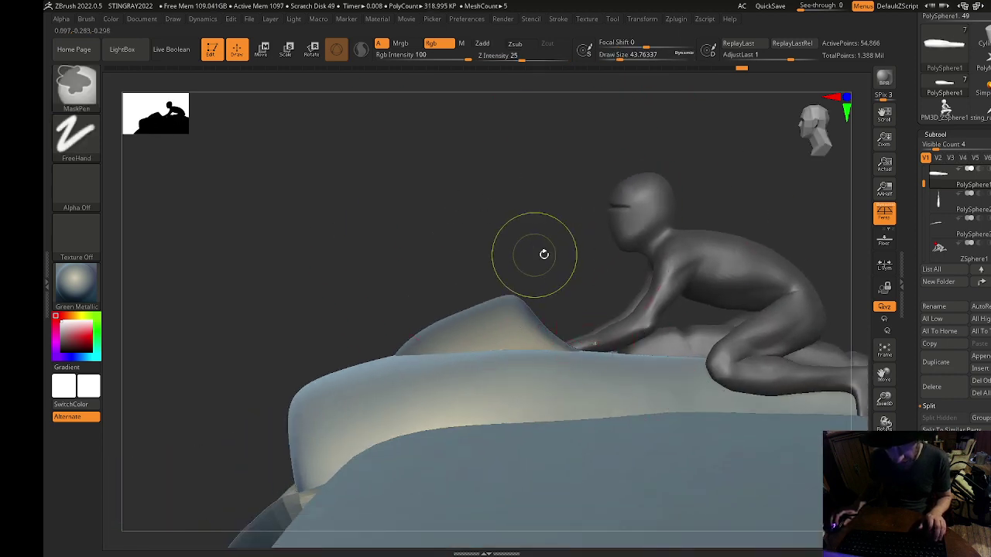
Make the cowl piece PolySphere2 the active subtool and inspect its full side profile in isolation.
{"action": "mouse_move", "coordinate": [551, 255]}
{"action": "left_mouse_down", "text": "alt"}
{"action": "mouse_move", "coordinate": [417, 208]}
{"action": "mouse_move", "coordinate": [476, 232]}
{"action": "mouse_move", "coordinate": [743, 443]}
{"action": "mouse_move", "coordinate": [648, 387]}
{"action": "left_mouse_up", "text": "alt"}
{"action": "left_click", "coordinate": [351, 275], "text": "alt"}
{"action": "left_click_drag", "start_coordinate": [313, 146], "coordinate": [297, 263]}
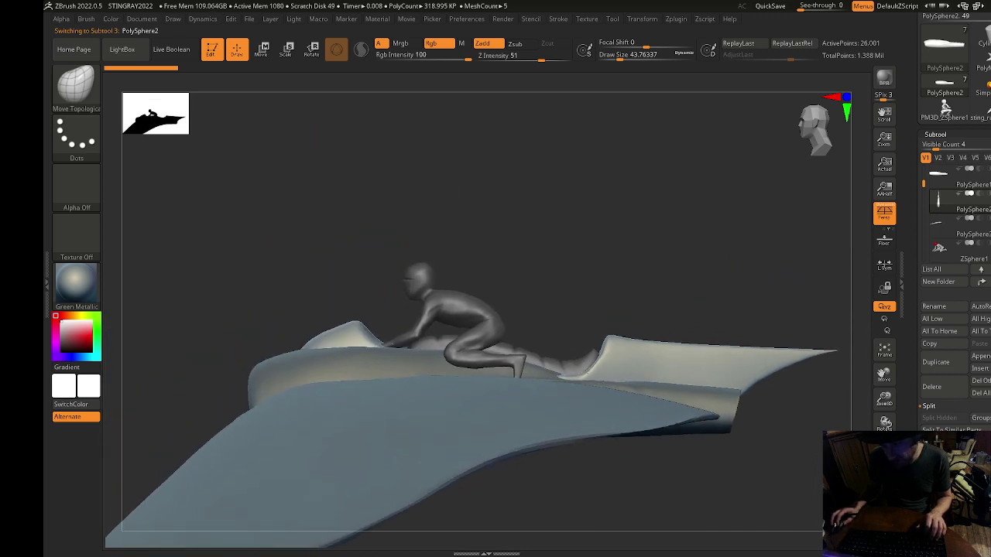
{"action": "left_click", "coordinate": [885, 521]}
{"action": "left_click", "coordinate": [884, 522]}
{"action": "left_click_drag", "start_coordinate": [500, 213], "coordinate": [576, 201], "text": "alt"}
{"action": "left_click", "coordinate": [884, 521]}
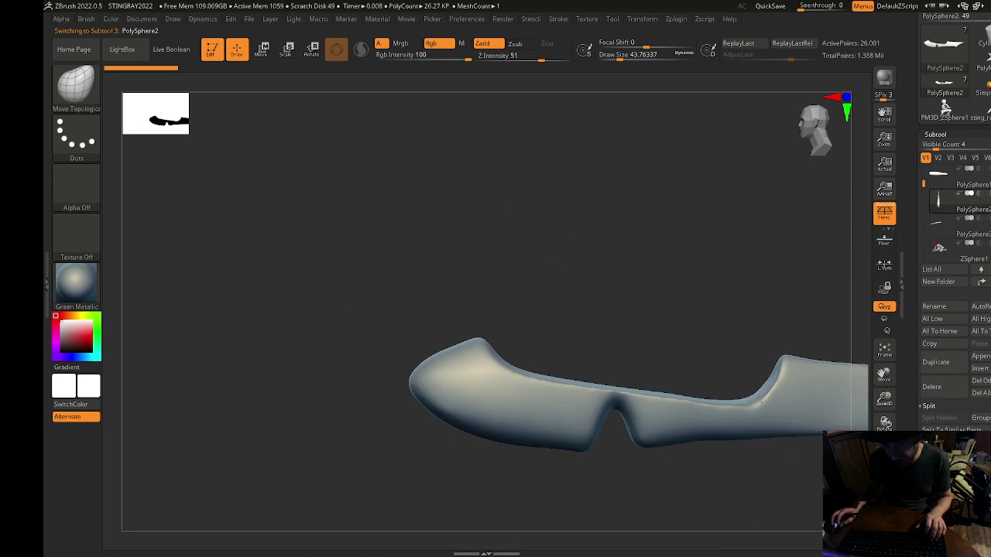
{"action": "left_click", "coordinate": [337, 162], "text": "ctrl+shift"}
Set the Move Topological draw size to about 108 and reshape the cowl's front slope and peak.
{"action": "right_click_drag", "start_coordinate": [402, 276], "coordinate": [380, 307], "text": "ctrl"}
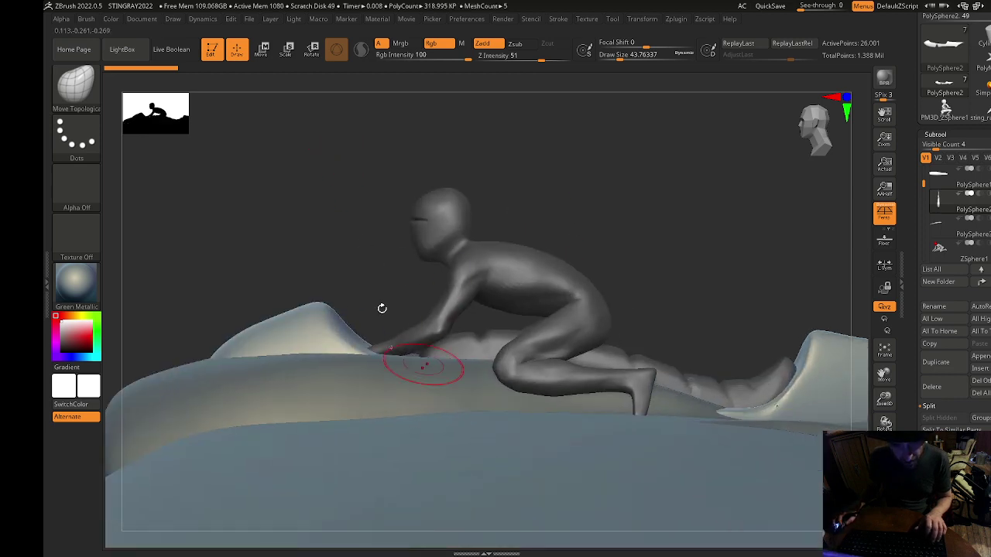
{"action": "mouse_move", "coordinate": [274, 196]}
{"action": "right_mouse_down", "text": "alt"}
{"action": "mouse_move", "coordinate": [400, 201]}
{"action": "mouse_move", "coordinate": [405, 211]}
{"action": "right_mouse_up", "text": "alt"}
{"action": "key", "text": "s"}
{"action": "left_click_drag", "start_coordinate": [401, 288], "coordinate": [412, 287]}
{"action": "left_click_drag", "start_coordinate": [411, 325], "coordinate": [406, 321]}
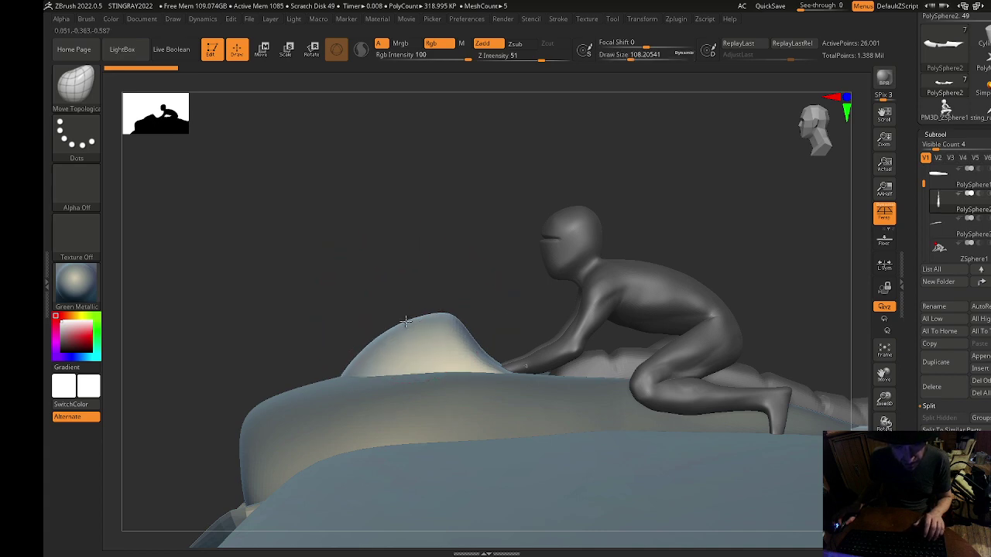
{"action": "left_click_drag", "start_coordinate": [354, 371], "coordinate": [376, 364]}
Switch to the painted concept image, examine the craft's cowl and rider, and return to the ZBrush model.
{"action": "key", "text": "alt+Tab"}
{"action": "left_click", "coordinate": [513, 112]}
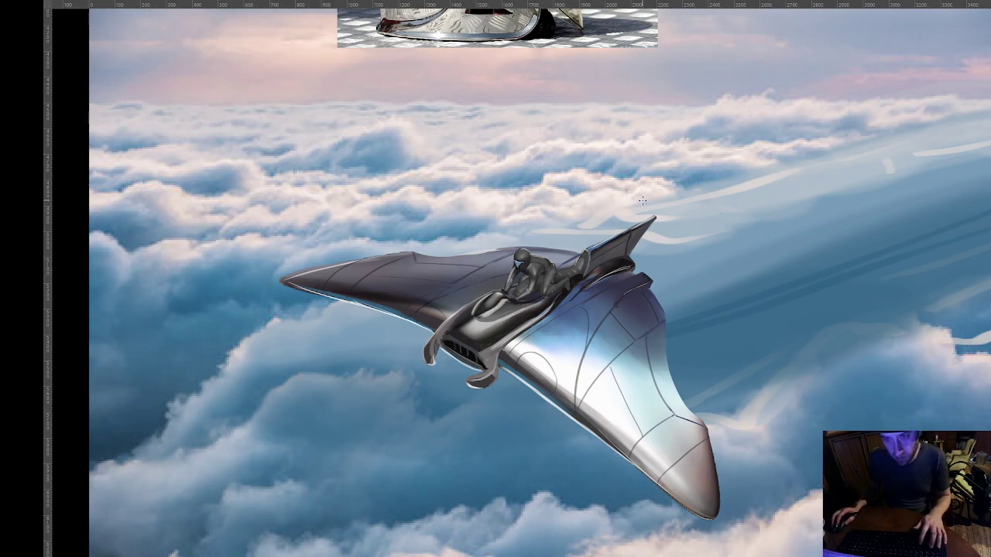
{"action": "key", "text": "f"}
{"action": "key", "text": "f"}
{"action": "key", "text": "alt+Tab"}
{"action": "left_click", "coordinate": [496, 109]}
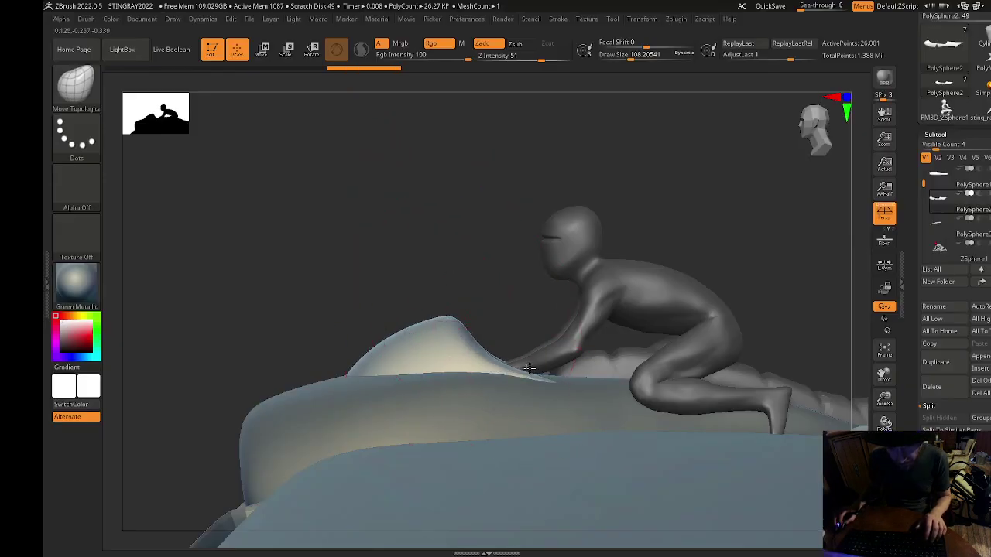
Isolate the cowl and trim its rear slope into a concave curve running back from the peak with ClipCurve.
{"action": "mouse_move", "coordinate": [477, 233]}
{"action": "left_mouse_down"}
{"action": "mouse_move", "coordinate": [480, 283]}
{"action": "mouse_move", "coordinate": [478, 232]}
{"action": "left_mouse_up"}
{"action": "key", "text": "shift"}
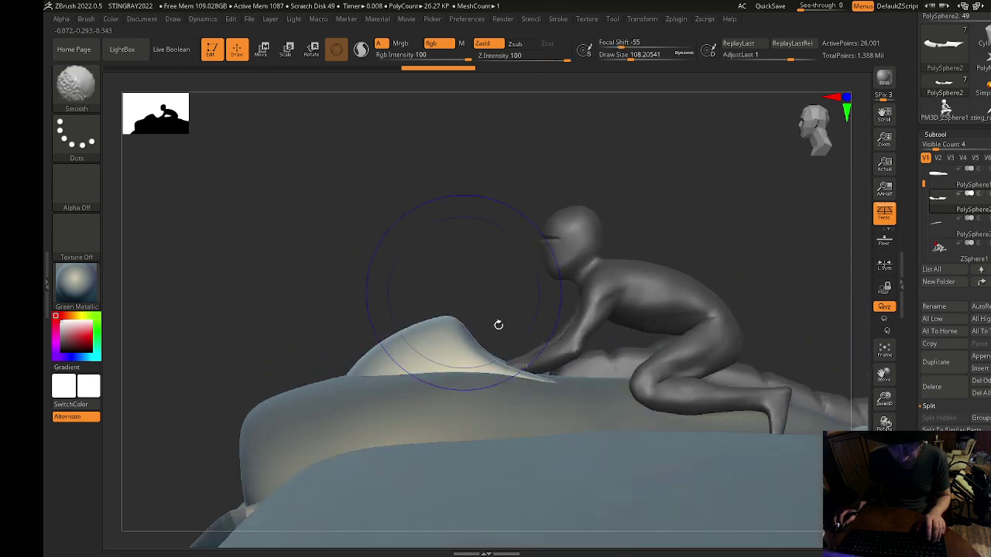
{"action": "left_click", "coordinate": [871, 523]}
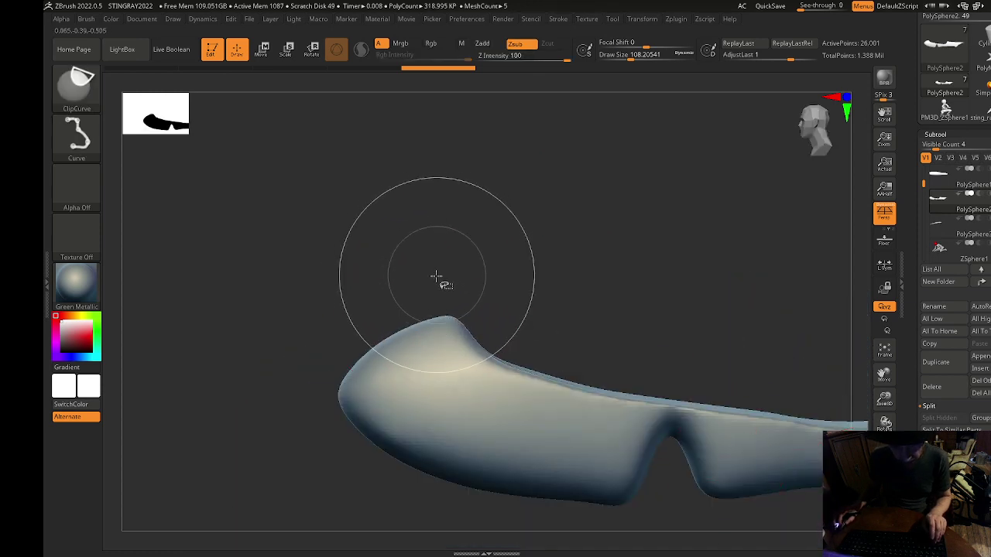
{"action": "left_click_drag", "start_coordinate": [432, 292], "coordinate": [457, 338], "text": "ctrl+shift"}
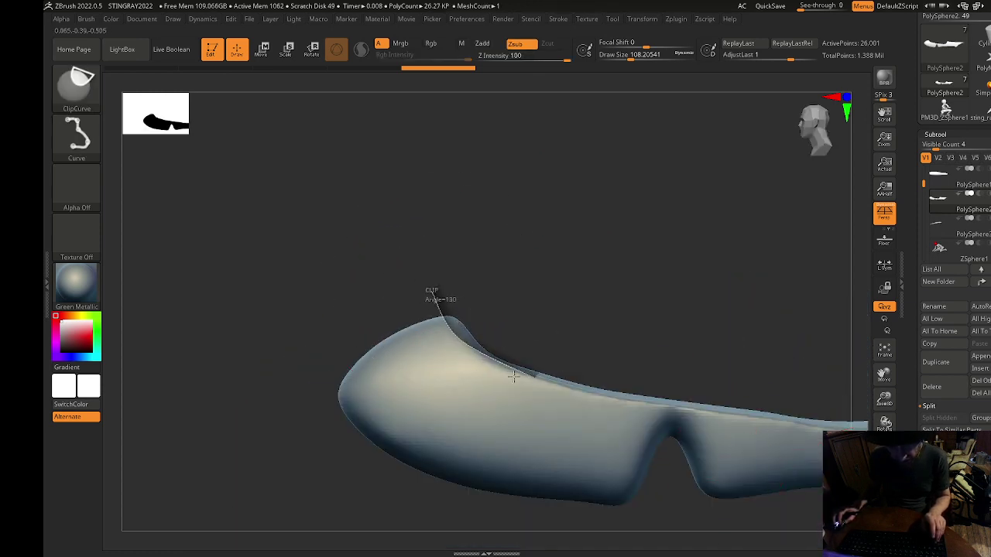
{"action": "left_click_drag", "start_coordinate": [600, 395], "coordinate": [671, 408], "text": "ctrl+shift"}
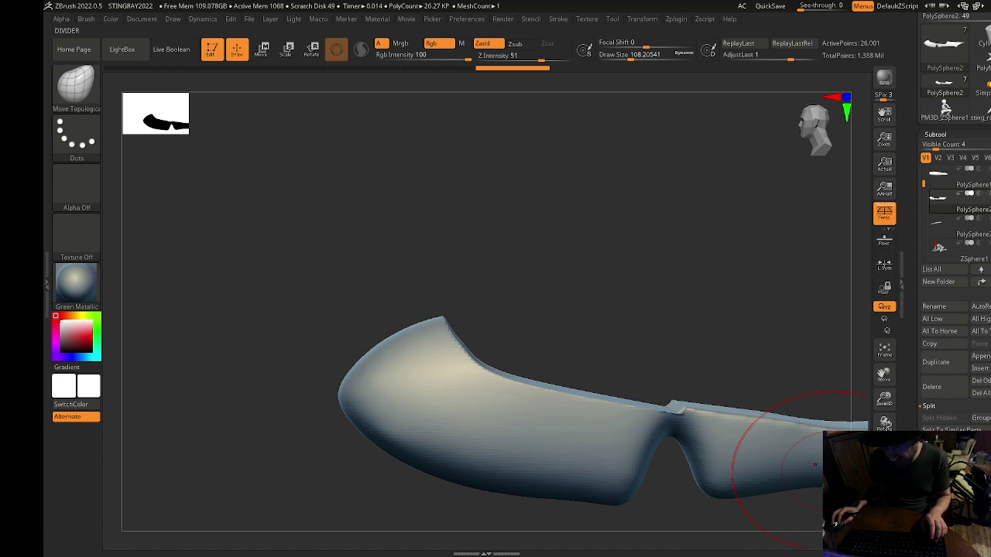
{"action": "left_click", "coordinate": [885, 422]}
Hollow the cut face of the cowl in front of the rider's hands at draw size about 68 and smooth its rim.
{"action": "left_click_drag", "start_coordinate": [612, 150], "coordinate": [466, 322]}
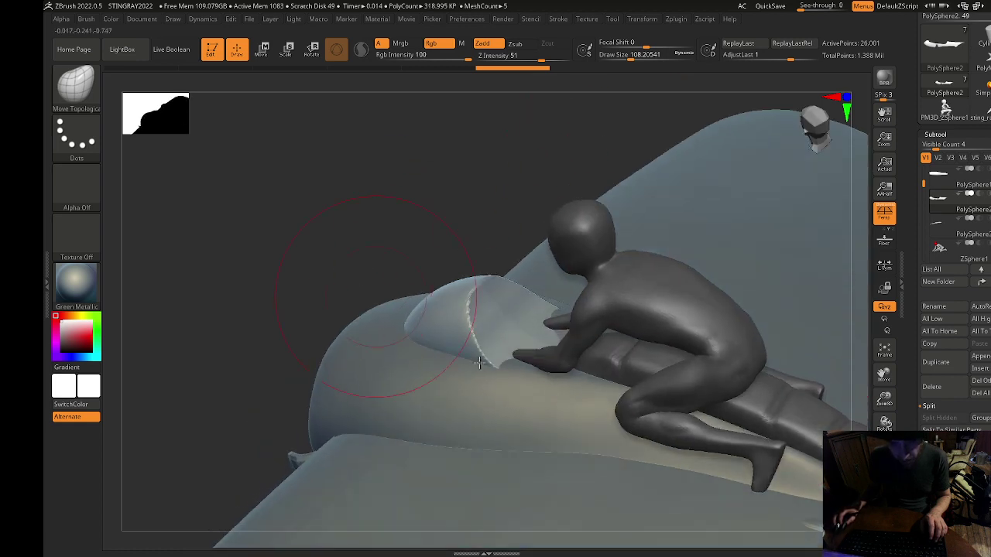
{"action": "left_click_drag", "start_coordinate": [325, 190], "coordinate": [326, 232]}
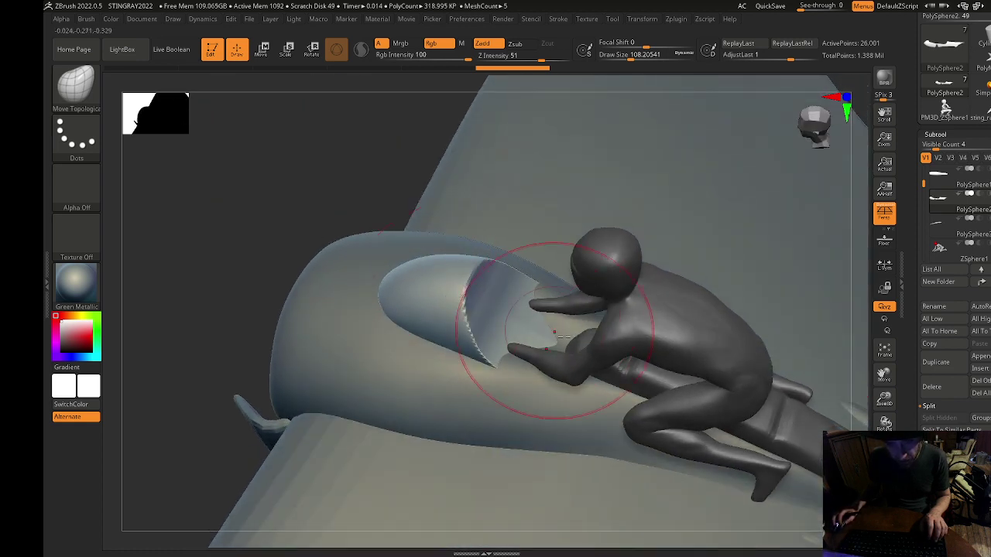
{"action": "key", "text": "s"}
{"action": "left_click", "coordinate": [544, 339]}
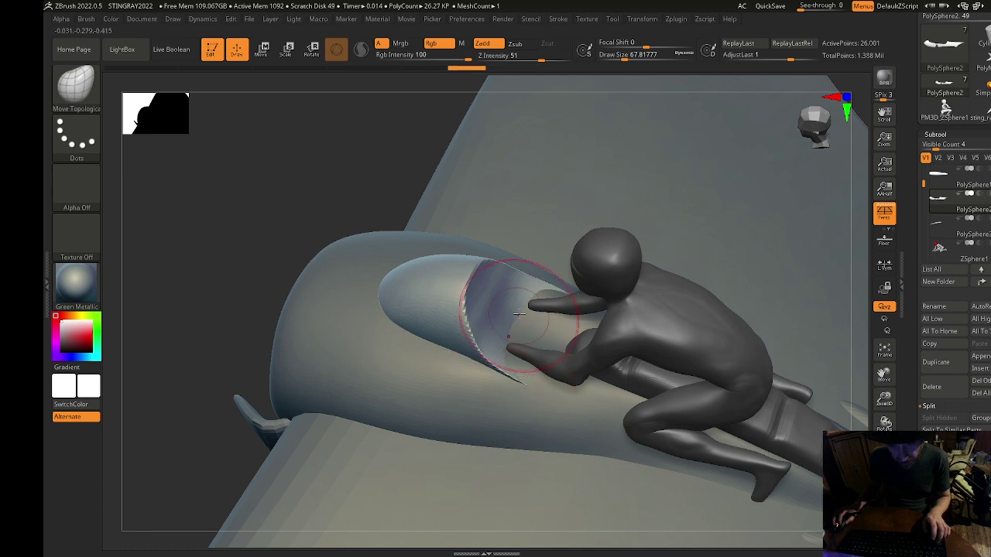
{"action": "key", "text": "shift"}
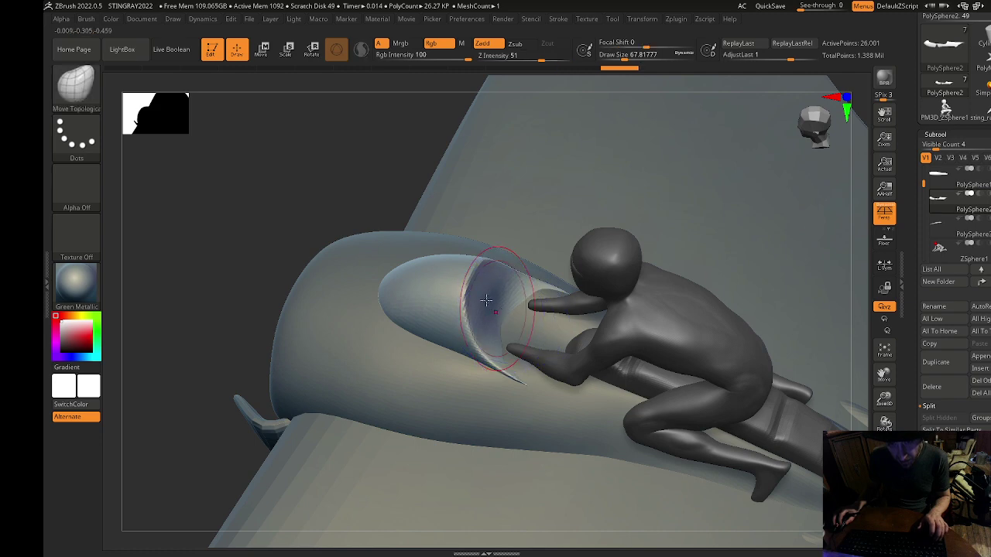
{"action": "left_click_drag", "start_coordinate": [318, 185], "coordinate": [290, 111], "text": "shift"}
{"action": "mouse_move", "coordinate": [245, 330]}
{"action": "left_mouse_down"}
{"action": "mouse_move", "coordinate": [217, 178]}
{"action": "mouse_move", "coordinate": [203, 215]}
{"action": "left_mouse_up"}
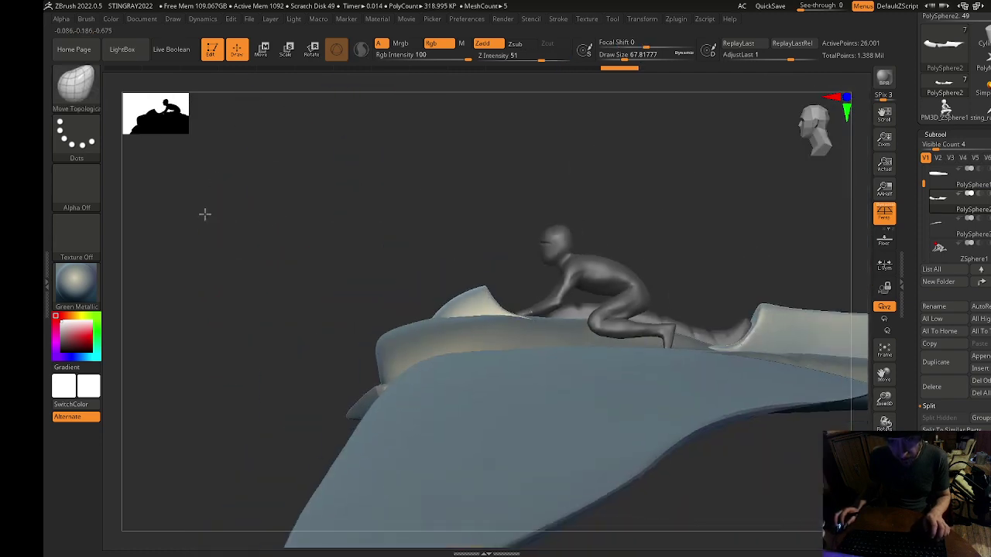
Select the fuselage PolySphere1 and smooth its upper contour beneath the rider at draw size about 154.
{"action": "left_click", "coordinate": [561, 321], "text": "alt"}
{"action": "left_click_drag", "start_coordinate": [416, 162], "coordinate": [491, 309], "text": "alt"}
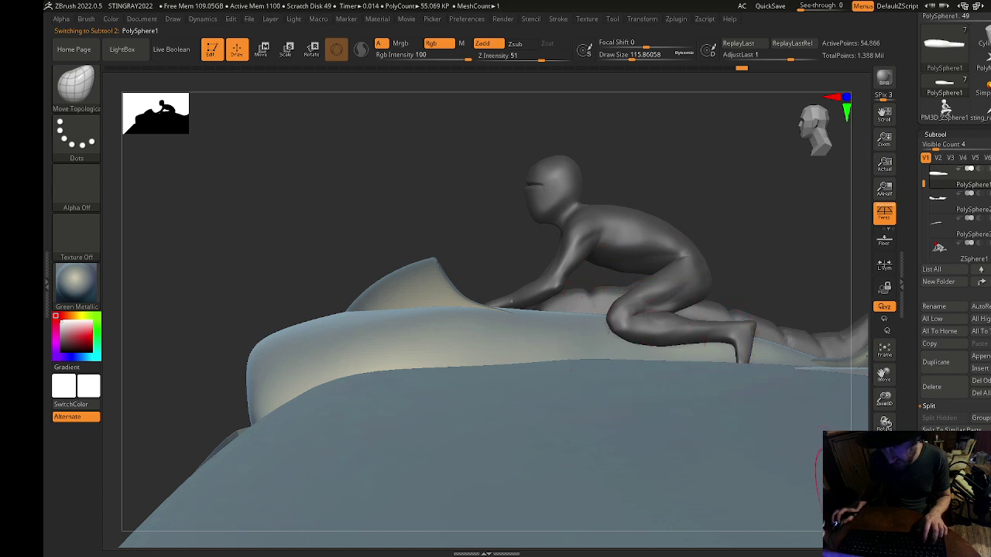
{"action": "left_click", "coordinate": [885, 422]}
{"action": "mouse_move", "coordinate": [567, 246]}
{"action": "left_mouse_down", "text": "shift"}
{"action": "mouse_move", "coordinate": [681, 343]}
{"action": "mouse_move", "coordinate": [686, 335]}
{"action": "mouse_move", "coordinate": [530, 333]}
{"action": "left_mouse_up", "text": "shift"}
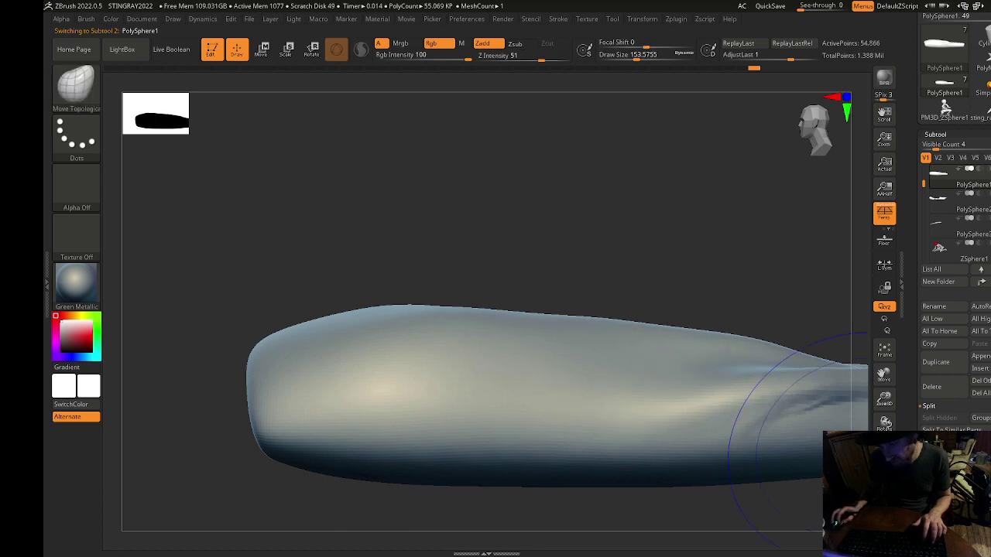
{"action": "left_click", "coordinate": [885, 422]}
{"action": "mouse_move", "coordinate": [673, 153]}
{"action": "left_mouse_down"}
{"action": "mouse_move", "coordinate": [645, 162]}
{"action": "mouse_move", "coordinate": [588, 317]}
{"action": "left_mouse_up"}
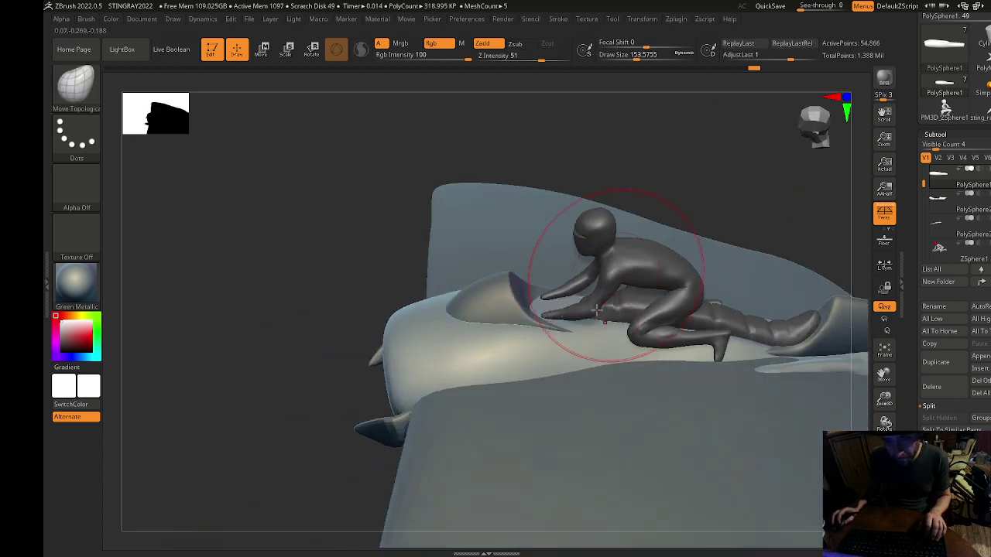
Select the cowl PolySphere2 and adjust its rear edge beside the rider's hands, with the draw size set to 112.
{"action": "left_click", "coordinate": [529, 315], "text": "alt"}
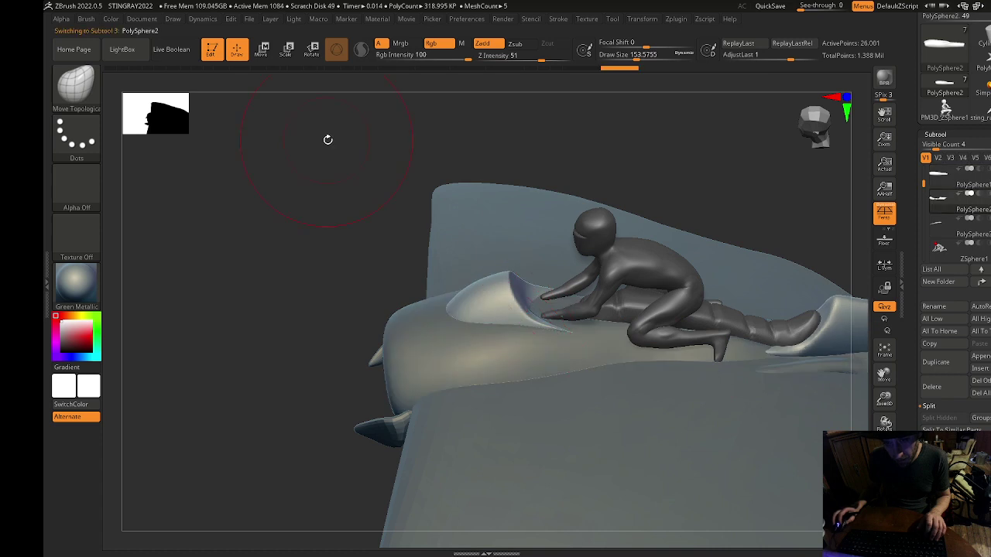
{"action": "left_click_drag", "start_coordinate": [328, 138], "coordinate": [364, 325]}
{"action": "left_click_drag", "start_coordinate": [570, 331], "coordinate": [509, 330]}
{"action": "key", "text": "s"}
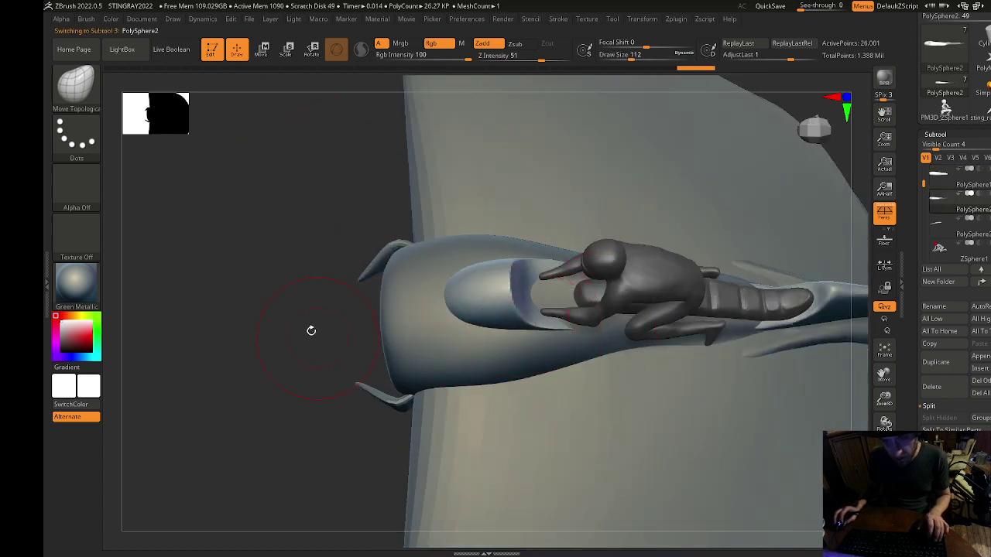
{"action": "mouse_move", "coordinate": [311, 330]}
{"action": "left_mouse_down"}
{"action": "mouse_move", "coordinate": [265, 330]}
{"action": "mouse_move", "coordinate": [250, 209]}
{"action": "mouse_move", "coordinate": [309, 195]}
{"action": "left_mouse_up"}
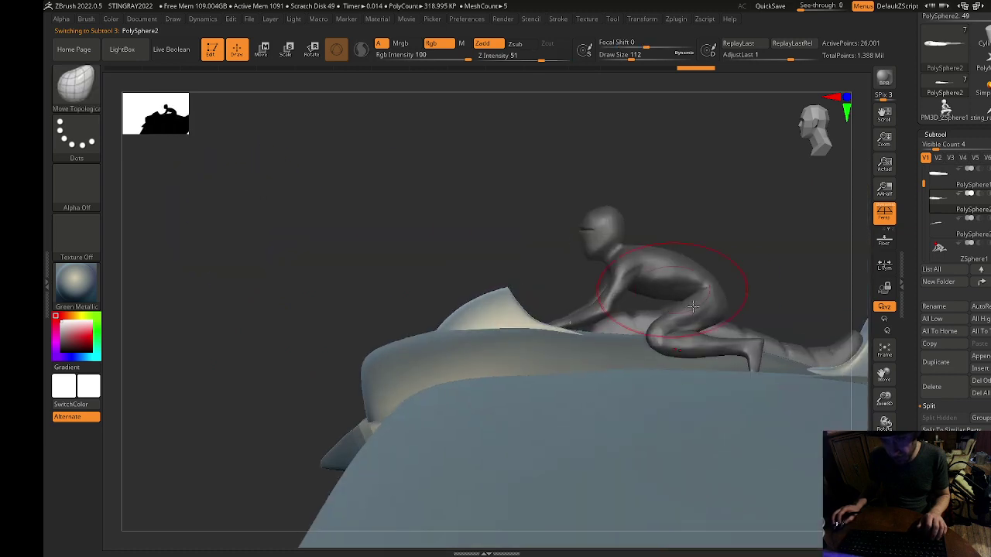
Select the rider PM3D_ZSphere2, isolate it and set the brush draw size to about 31 for the feet.
{"action": "left_click_drag", "start_coordinate": [709, 316], "coordinate": [736, 227]}
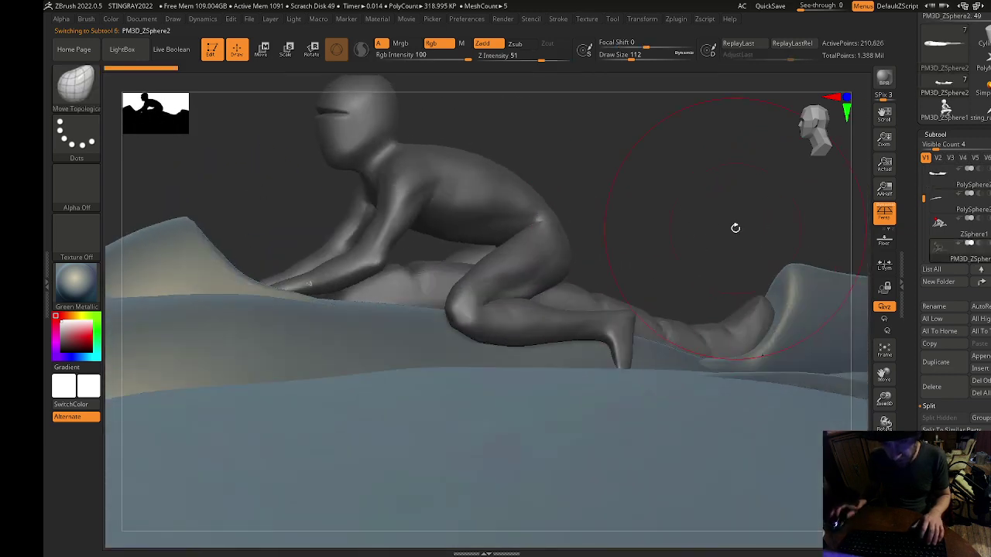
{"action": "left_click", "coordinate": [885, 499]}
{"action": "mouse_move", "coordinate": [719, 268]}
{"action": "left_mouse_down"}
{"action": "mouse_move", "coordinate": [738, 263]}
{"action": "mouse_move", "coordinate": [768, 384]}
{"action": "mouse_move", "coordinate": [655, 359]}
{"action": "left_mouse_up"}
{"action": "mouse_move", "coordinate": [672, 396]}
{"action": "left_mouse_down"}
{"action": "mouse_move", "coordinate": [707, 400]}
{"action": "mouse_move", "coordinate": [571, 400]}
{"action": "mouse_move", "coordinate": [601, 421]}
{"action": "mouse_move", "coordinate": [566, 394]}
{"action": "mouse_move", "coordinate": [563, 376]}
{"action": "mouse_move", "coordinate": [609, 380]}
{"action": "mouse_move", "coordinate": [606, 354]}
{"action": "left_mouse_up"}
{"action": "key", "text": "s"}
{"action": "key", "text": "s"}
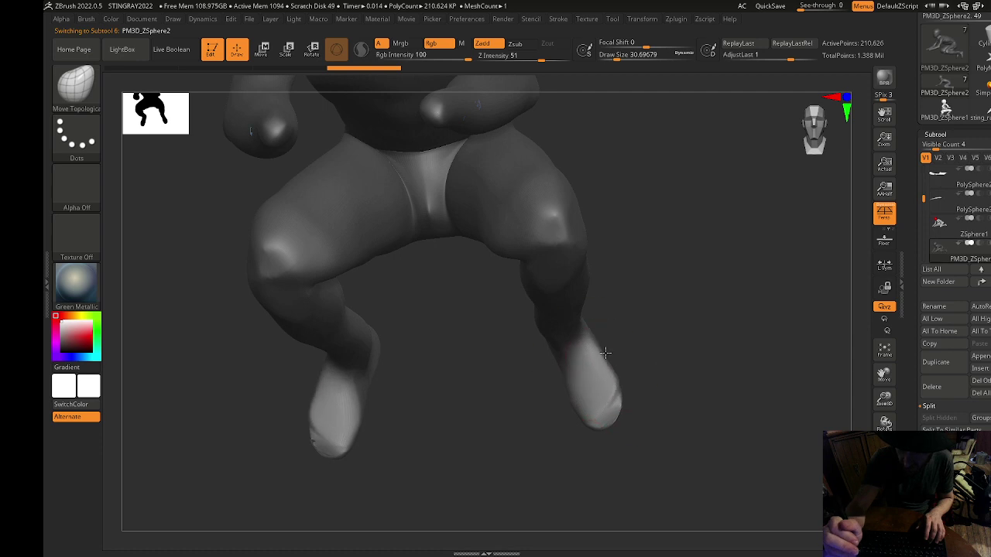
Reshape and smooth the rider's foot around the toes and sole, with the draw size set to 28.75.
{"action": "mouse_move", "coordinate": [613, 418]}
{"action": "left_mouse_down"}
{"action": "mouse_move", "coordinate": [671, 405]}
{"action": "mouse_move", "coordinate": [704, 359]}
{"action": "left_mouse_up"}
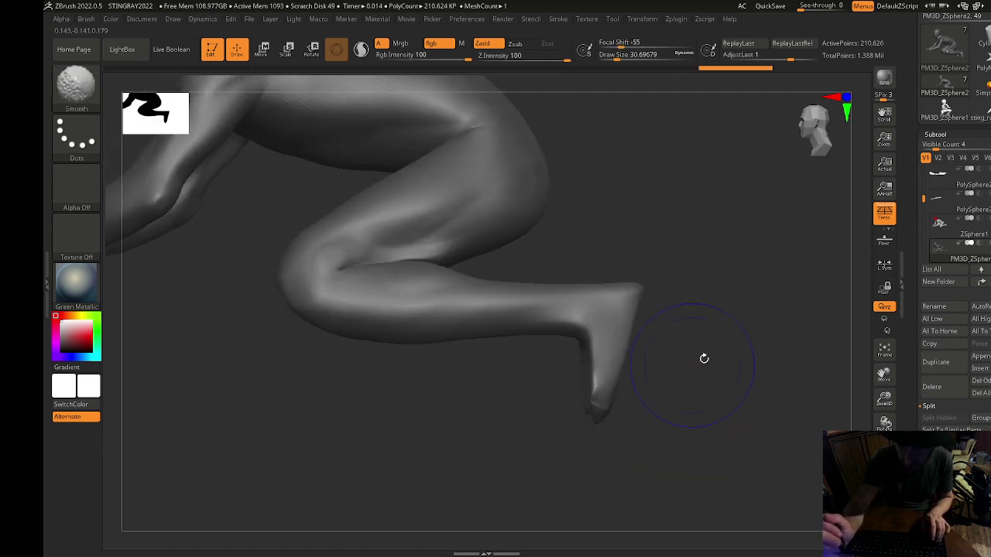
{"action": "left_click_drag", "start_coordinate": [618, 397], "coordinate": [605, 393]}
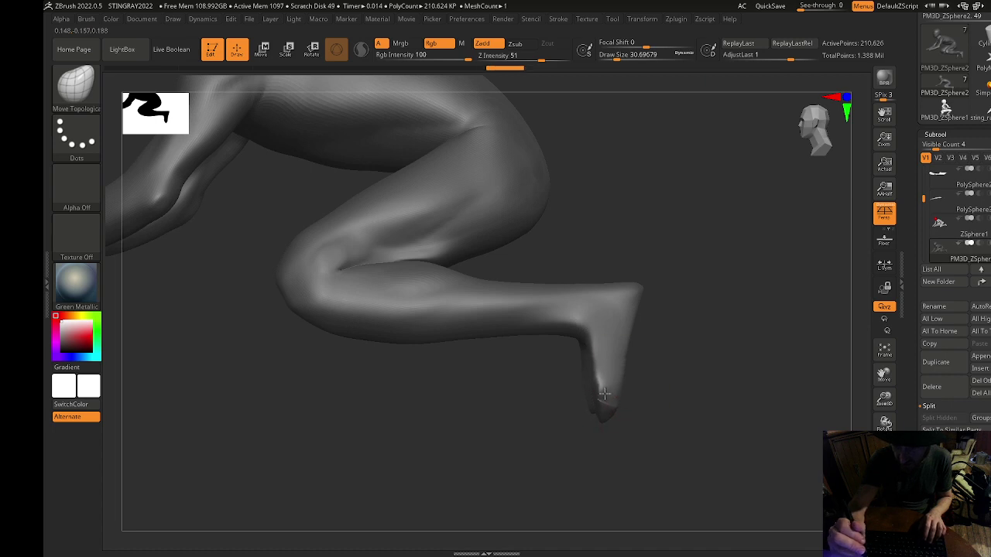
{"action": "left_click_drag", "start_coordinate": [626, 333], "coordinate": [624, 357]}
{"action": "mouse_move", "coordinate": [652, 391]}
{"action": "left_mouse_down"}
{"action": "mouse_move", "coordinate": [680, 400]}
{"action": "mouse_move", "coordinate": [682, 421]}
{"action": "mouse_move", "coordinate": [708, 396]}
{"action": "mouse_move", "coordinate": [760, 400]}
{"action": "mouse_move", "coordinate": [789, 387]}
{"action": "mouse_move", "coordinate": [697, 394]}
{"action": "mouse_move", "coordinate": [712, 398]}
{"action": "mouse_move", "coordinate": [704, 382]}
{"action": "mouse_move", "coordinate": [662, 397]}
{"action": "mouse_move", "coordinate": [681, 416]}
{"action": "left_mouse_up"}
{"action": "key", "text": "s"}
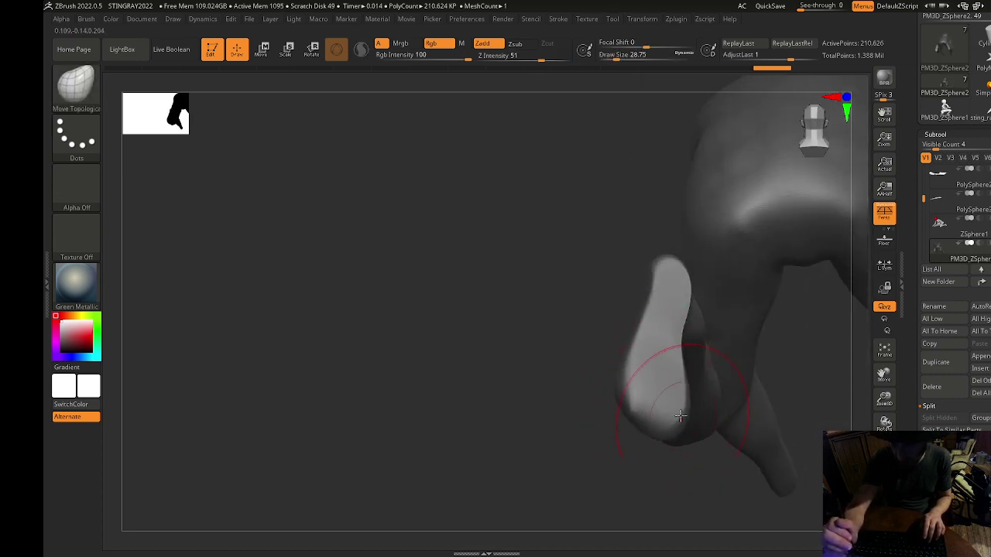
Undo the last reshaping strokes on the sole of the rider's foot.
{"action": "key", "text": "ctrl+z"}
{"action": "key", "text": "ctrl+z"}
{"action": "key", "text": "ctrl+z"}
{"action": "key", "text": "ctrl+z"}
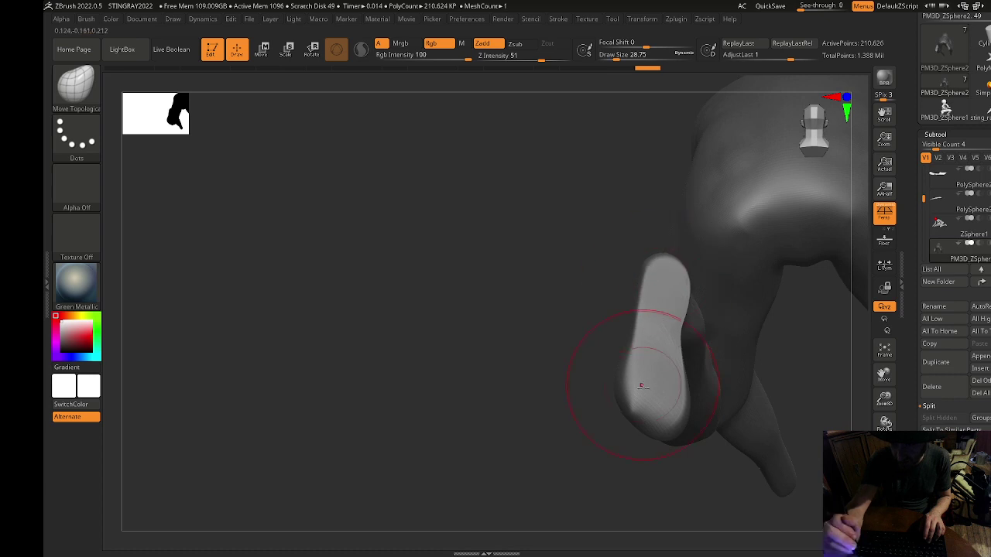
Clip the sole of the rider's foot flat along a straight line from heel to toe.
{"action": "left_click_drag", "start_coordinate": [642, 451], "coordinate": [720, 473]}
{"action": "mouse_move", "coordinate": [674, 230]}
{"action": "left_mouse_down", "text": "ctrl+shift"}
{"action": "mouse_move", "coordinate": [627, 461]}
{"action": "mouse_move", "coordinate": [618, 445]}
{"action": "left_mouse_up", "text": "ctrl+shift"}
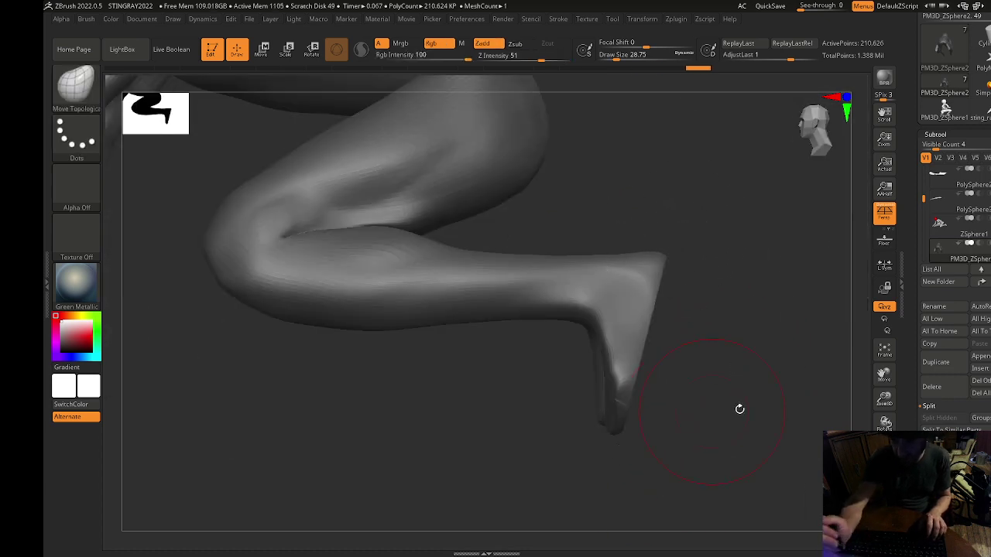
{"action": "left_click_drag", "start_coordinate": [741, 407], "coordinate": [634, 418]}
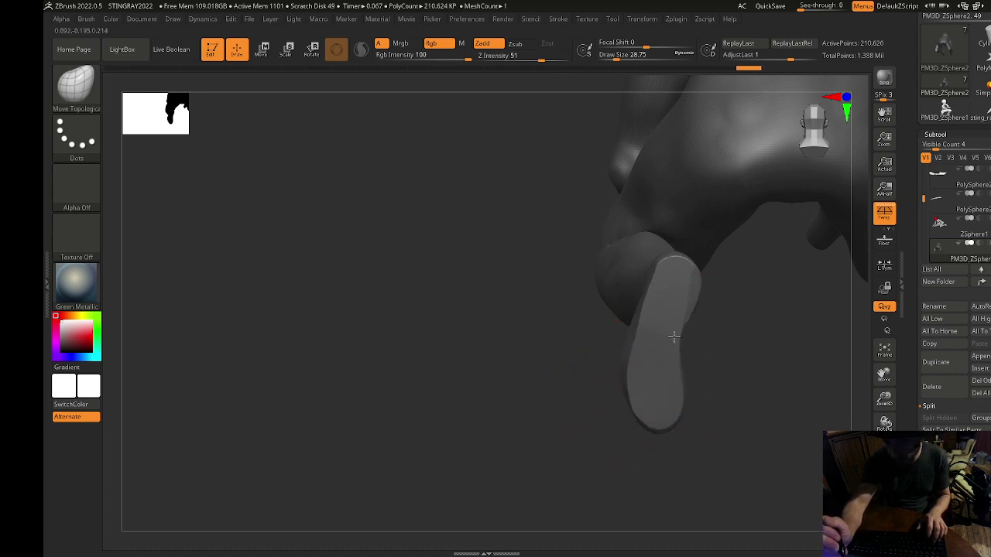
Smooth the flattened foot around the sole and toes and reduce the draw size to about 13.
{"action": "mouse_move", "coordinate": [693, 304]}
{"action": "left_mouse_down", "text": "shift"}
{"action": "mouse_move", "coordinate": [689, 323]}
{"action": "mouse_move", "coordinate": [758, 368]}
{"action": "left_mouse_up", "text": "shift"}
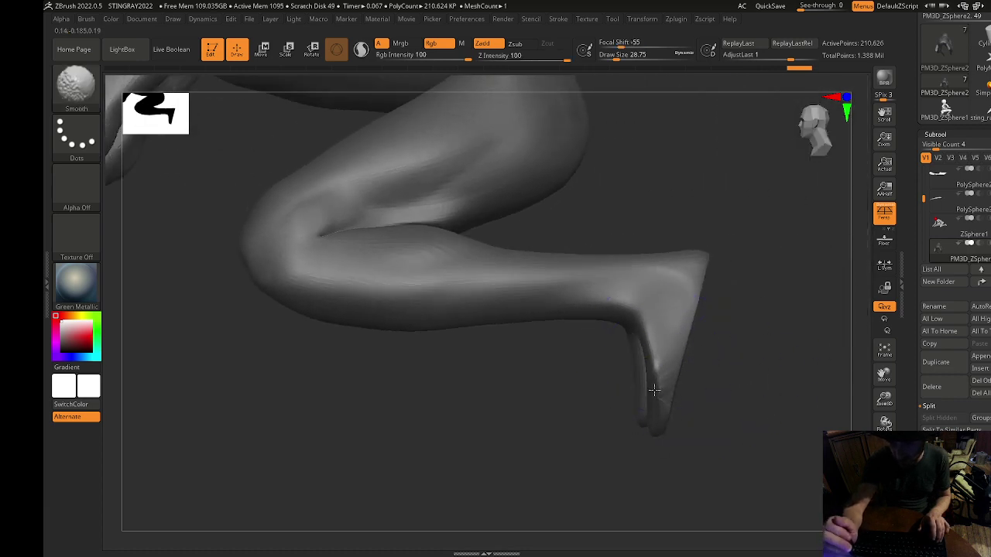
{"action": "mouse_move", "coordinate": [655, 391]}
{"action": "left_mouse_down"}
{"action": "mouse_move", "coordinate": [775, 403]}
{"action": "mouse_move", "coordinate": [805, 395]}
{"action": "left_mouse_up"}
{"action": "left_click_drag", "start_coordinate": [675, 409], "coordinate": [755, 410]}
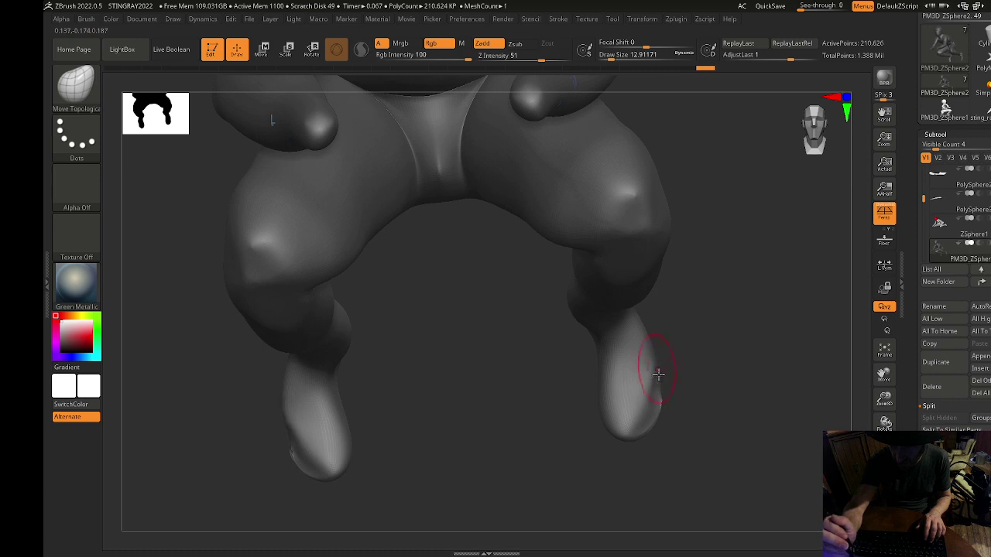
Lower the rider mesh by two subdivision levels and smooth the sole of the foot.
{"action": "key", "text": "shift+d"}
{"action": "key", "text": "shift+d"}
{"action": "mouse_move", "coordinate": [694, 418]}
{"action": "left_mouse_down"}
{"action": "mouse_move", "coordinate": [664, 410]}
{"action": "mouse_move", "coordinate": [783, 487]}
{"action": "left_mouse_up"}
{"action": "mouse_move", "coordinate": [642, 329]}
{"action": "left_mouse_down", "text": "shift"}
{"action": "mouse_move", "coordinate": [658, 398]}
{"action": "mouse_move", "coordinate": [624, 464]}
{"action": "mouse_move", "coordinate": [731, 426]}
{"action": "mouse_move", "coordinate": [642, 438]}
{"action": "left_mouse_up", "text": "shift"}
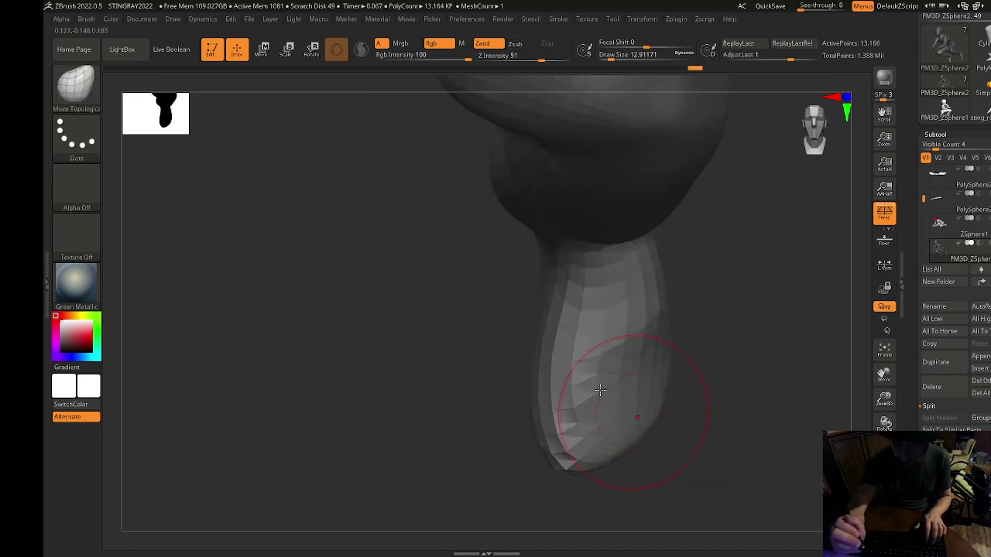
Fill out the sole and toes of the rider's foot with the Inflat brush and smooth the faceted edges.
{"action": "left_click", "coordinate": [90, 94]}
{"action": "left_click", "coordinate": [337, 95]}
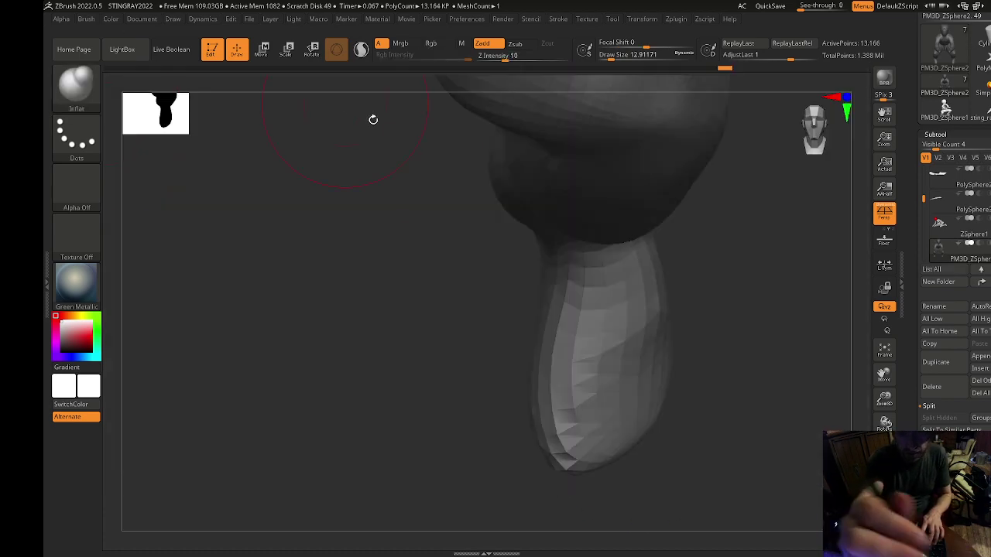
{"action": "left_click_drag", "start_coordinate": [643, 405], "coordinate": [664, 325]}
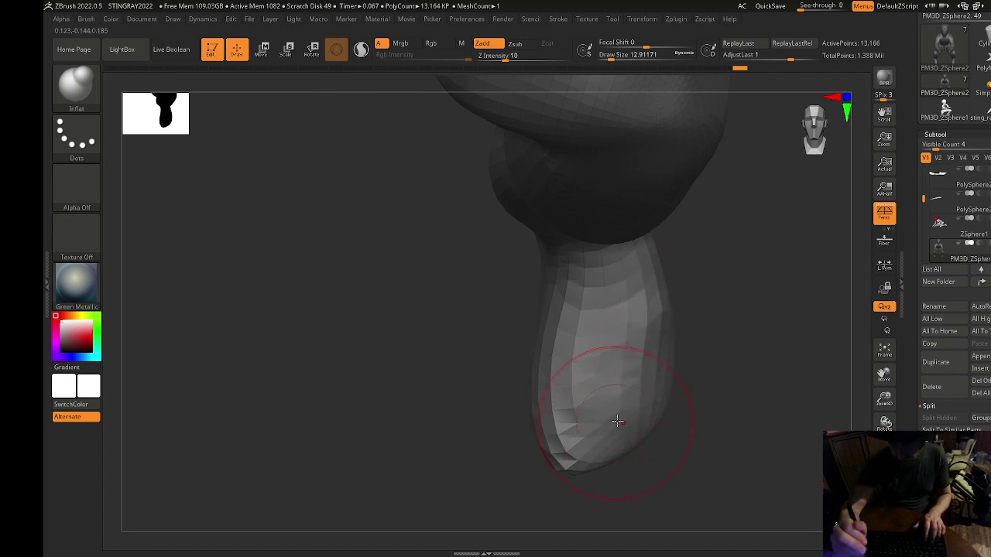
{"action": "left_click_drag", "start_coordinate": [617, 421], "coordinate": [655, 419]}
{"action": "left_click_drag", "start_coordinate": [737, 412], "coordinate": [694, 405]}
{"action": "left_click_drag", "start_coordinate": [653, 368], "coordinate": [661, 324], "text": "shift"}
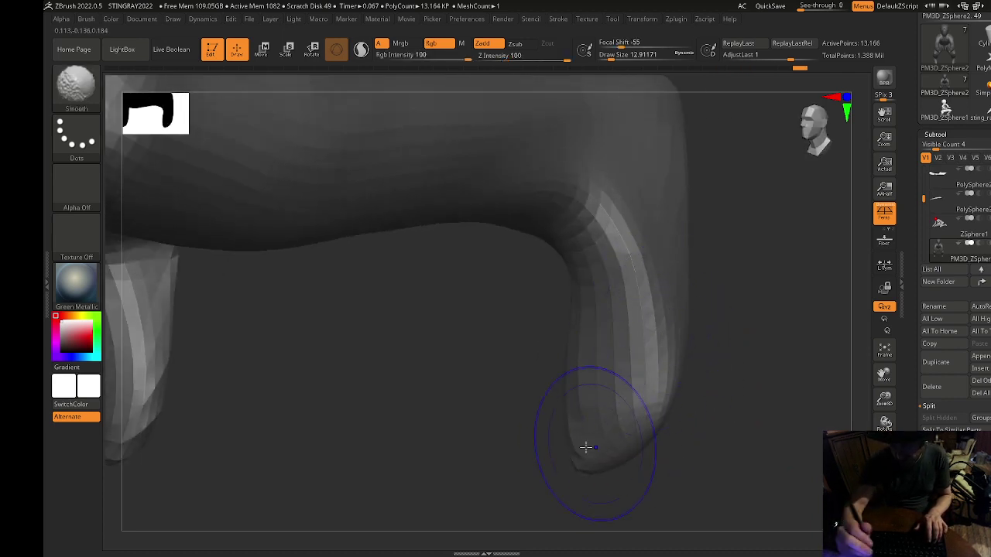
{"action": "left_click_drag", "start_coordinate": [586, 447], "coordinate": [600, 422], "text": "shift"}
{"action": "left_click_drag", "start_coordinate": [709, 429], "coordinate": [776, 429], "text": "shift"}
{"action": "left_click_drag", "start_coordinate": [578, 401], "coordinate": [588, 364], "text": "shift"}
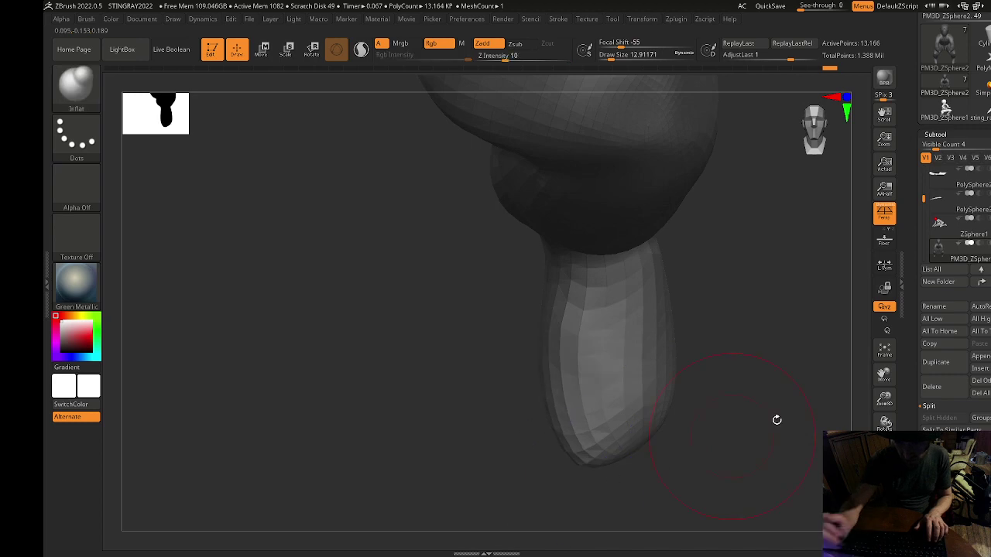
{"action": "left_click_drag", "start_coordinate": [777, 419], "coordinate": [731, 383]}
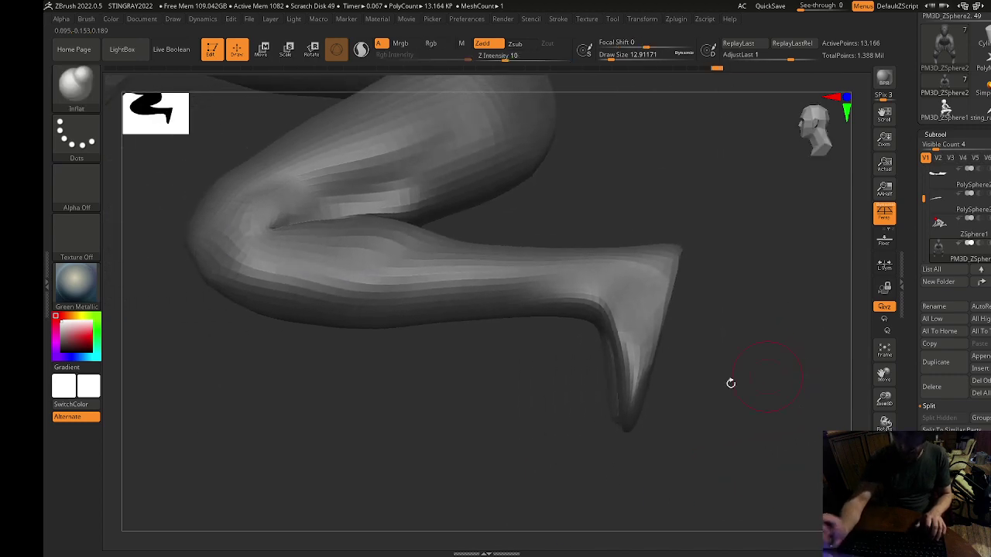
{"action": "left_click_drag", "start_coordinate": [671, 429], "coordinate": [643, 404]}
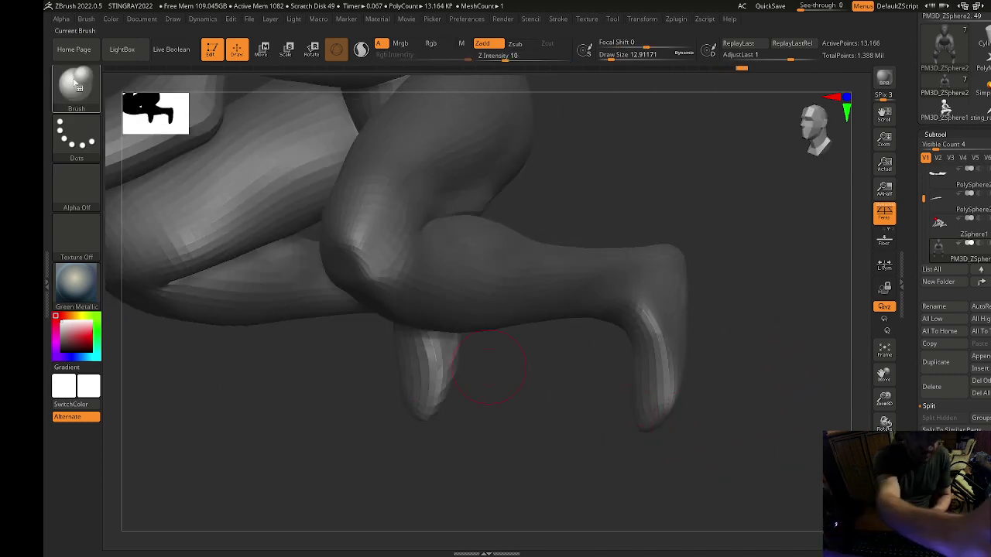
Build up the instep and ankle of the rider's foot with the ClayBuildup brush.
{"action": "key", "text": "b"}
{"action": "key", "text": "c"}
{"action": "key", "text": "b"}
{"action": "mouse_move", "coordinate": [730, 421]}
{"action": "left_mouse_down"}
{"action": "mouse_move", "coordinate": [648, 409]}
{"action": "mouse_move", "coordinate": [688, 383]}
{"action": "mouse_move", "coordinate": [652, 372]}
{"action": "mouse_move", "coordinate": [649, 350]}
{"action": "mouse_move", "coordinate": [629, 339]}
{"action": "mouse_move", "coordinate": [636, 302]}
{"action": "left_mouse_up"}
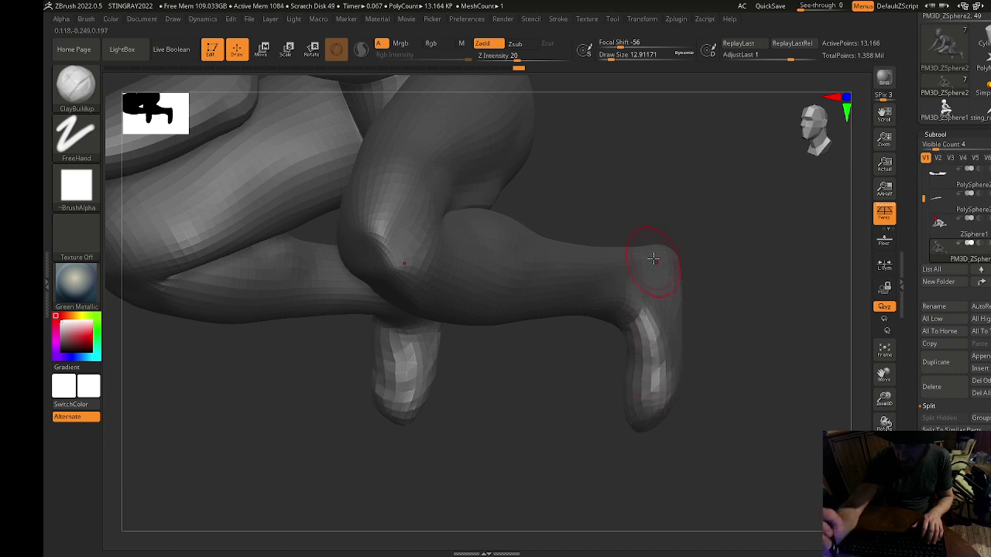
{"action": "left_click_drag", "start_coordinate": [723, 294], "coordinate": [738, 357]}
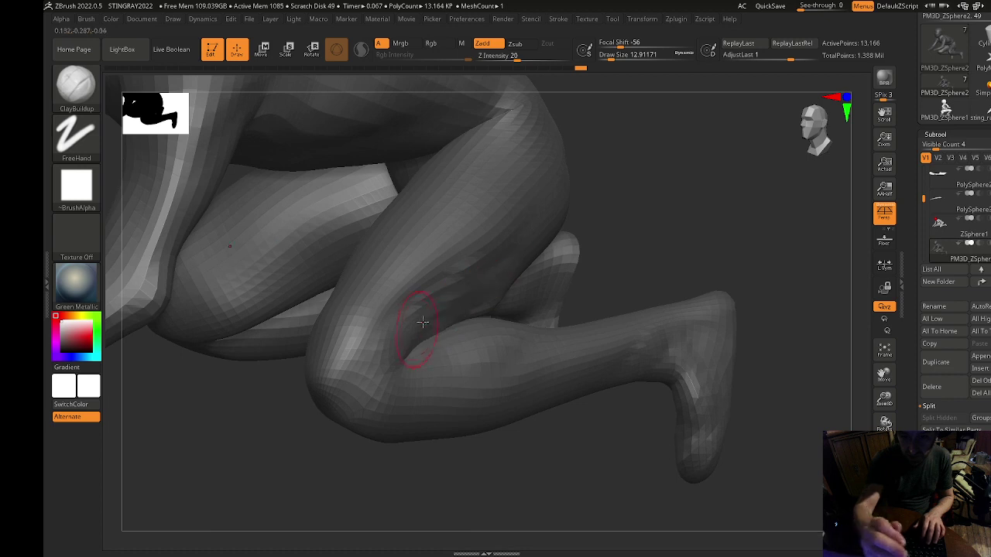
Set the draw size to 28.75 and build up and smooth the rider's thigh above the knee.
{"action": "key", "text": "s"}
{"action": "mouse_move", "coordinate": [440, 313]}
{"action": "left_mouse_down"}
{"action": "mouse_move", "coordinate": [518, 237]}
{"action": "mouse_move", "coordinate": [502, 213]}
{"action": "left_mouse_up"}
{"action": "mouse_move", "coordinate": [504, 232]}
{"action": "left_mouse_down", "text": "shift"}
{"action": "mouse_move", "coordinate": [504, 250]}
{"action": "mouse_move", "coordinate": [425, 335]}
{"action": "mouse_move", "coordinate": [469, 291]}
{"action": "mouse_move", "coordinate": [409, 310]}
{"action": "mouse_move", "coordinate": [504, 199]}
{"action": "left_mouse_up", "text": "shift"}
{"action": "mouse_move", "coordinate": [504, 199]}
{"action": "right_mouse_down"}
{"action": "mouse_move", "coordinate": [674, 171]}
{"action": "mouse_move", "coordinate": [709, 177]}
{"action": "mouse_move", "coordinate": [810, 313]}
{"action": "mouse_move", "coordinate": [798, 338]}
{"action": "right_mouse_up"}
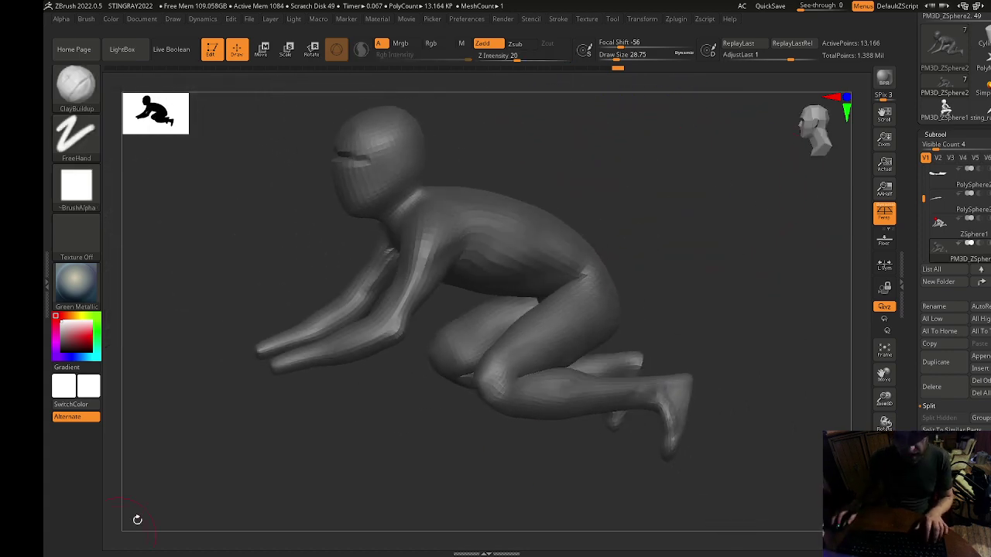
{"action": "right_click_drag", "start_coordinate": [596, 181], "coordinate": [734, 262], "text": "shift"}
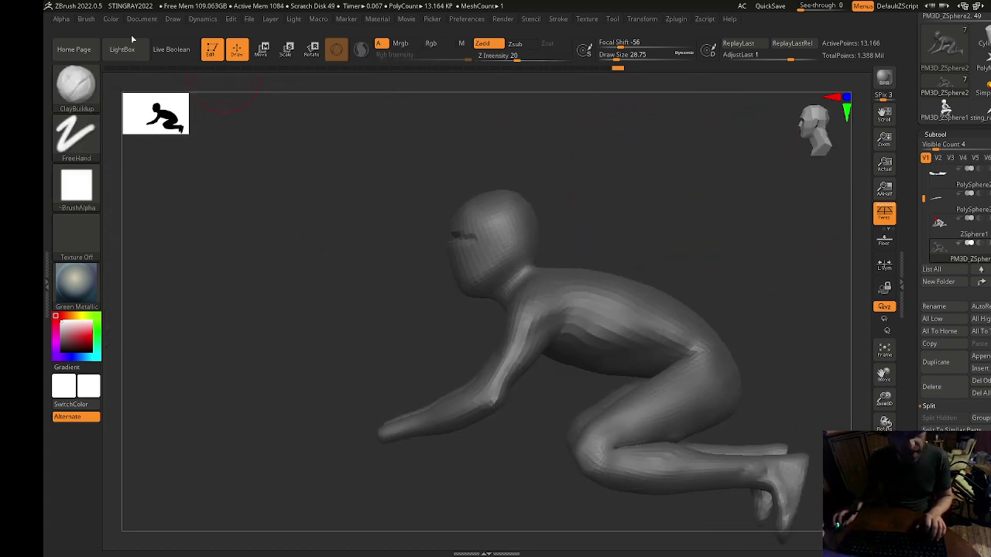
Show the whole craft and adjust the rider's shin and buttocks with the Move Topological brush at draw size about 54.
{"action": "left_click", "coordinate": [91, 103]}
{"action": "left_click", "coordinate": [419, 101]}
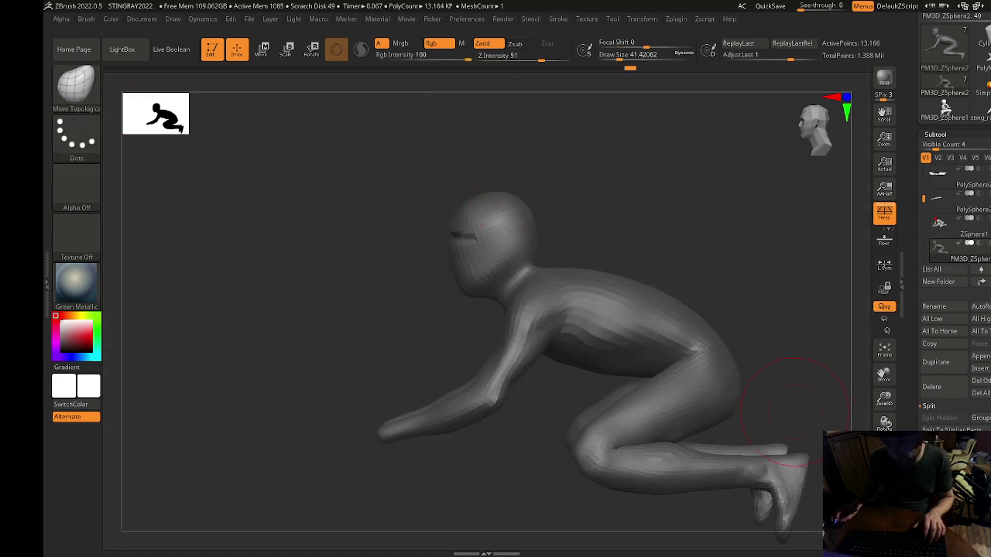
{"action": "left_click", "coordinate": [884, 513]}
{"action": "right_click_drag", "start_coordinate": [759, 232], "coordinate": [704, 136], "text": "alt"}
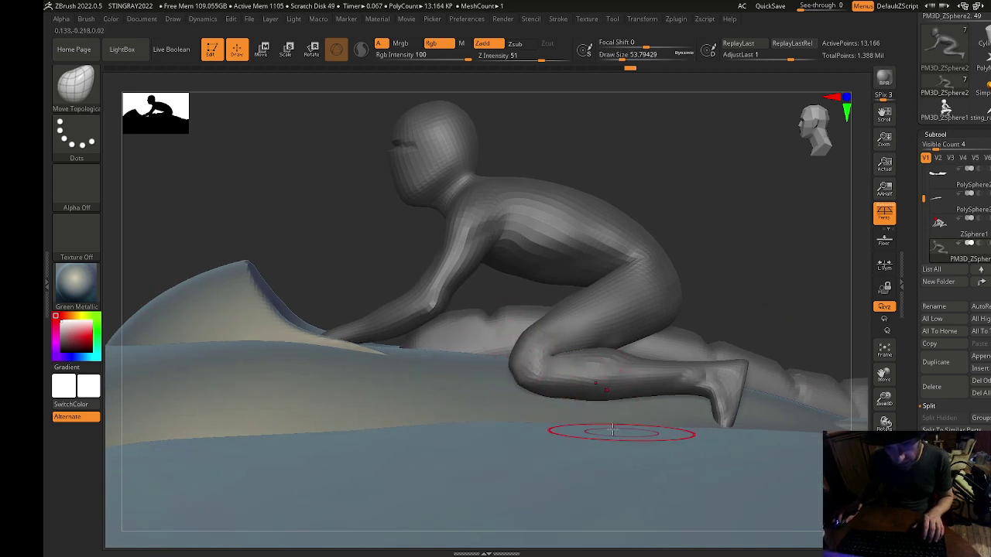
{"action": "left_click_drag", "start_coordinate": [614, 412], "coordinate": [613, 403]}
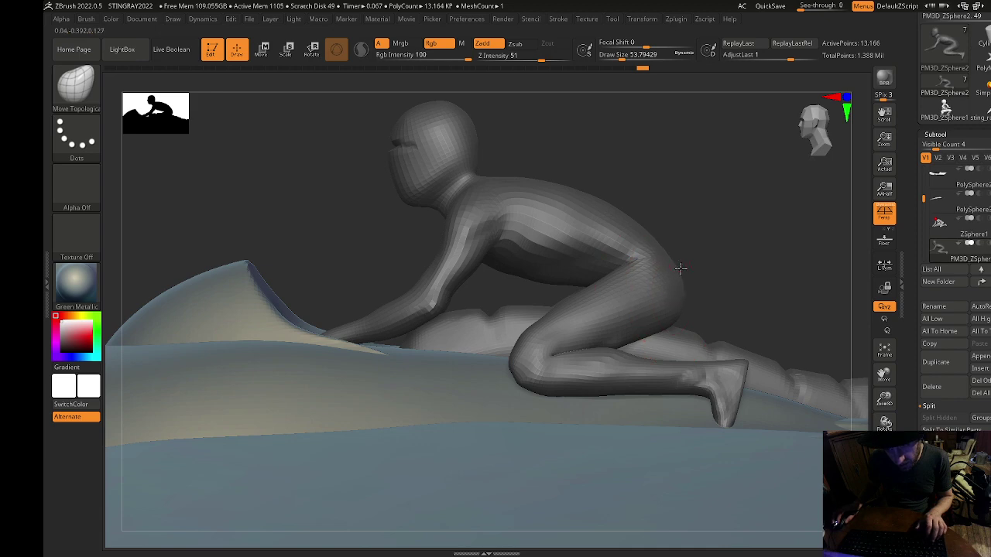
Select the fuselage and nudge its side surface beside the rider's foot with a draw size of about 83.
{"action": "right_click_drag", "start_coordinate": [755, 277], "coordinate": [458, 168], "text": "ctrl"}
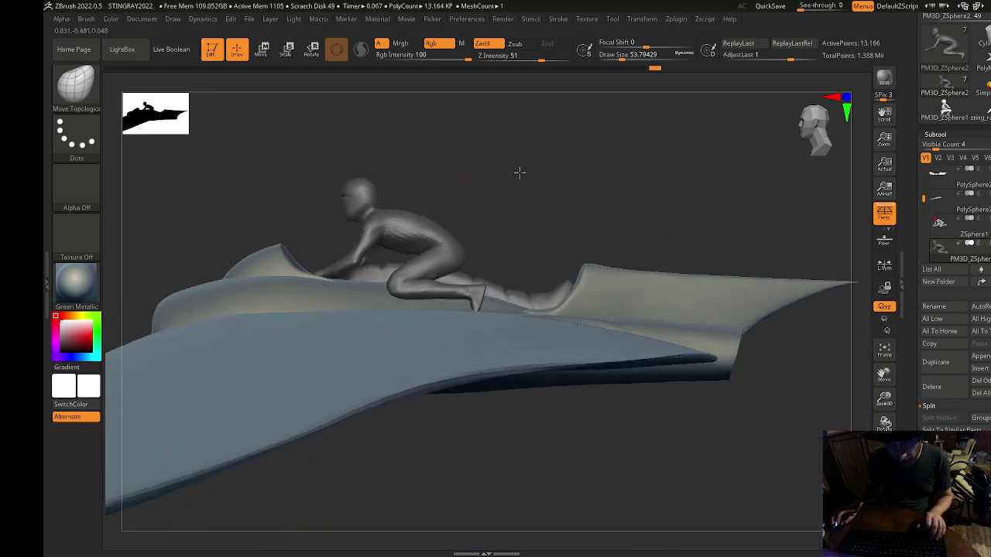
{"action": "right_click_drag", "start_coordinate": [519, 173], "coordinate": [520, 205]}
{"action": "left_click_drag", "start_coordinate": [518, 204], "coordinate": [494, 285]}
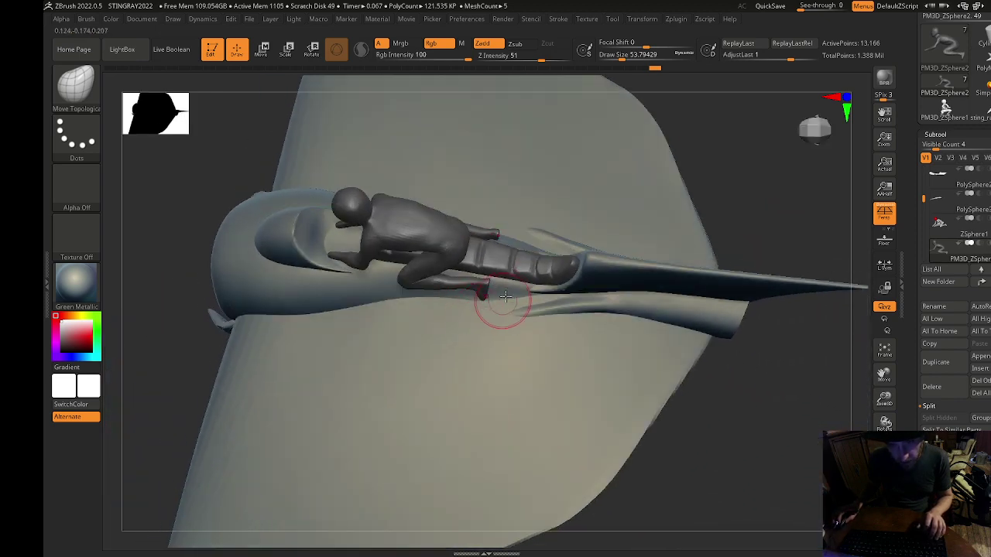
{"action": "left_click", "coordinate": [483, 307], "text": "alt"}
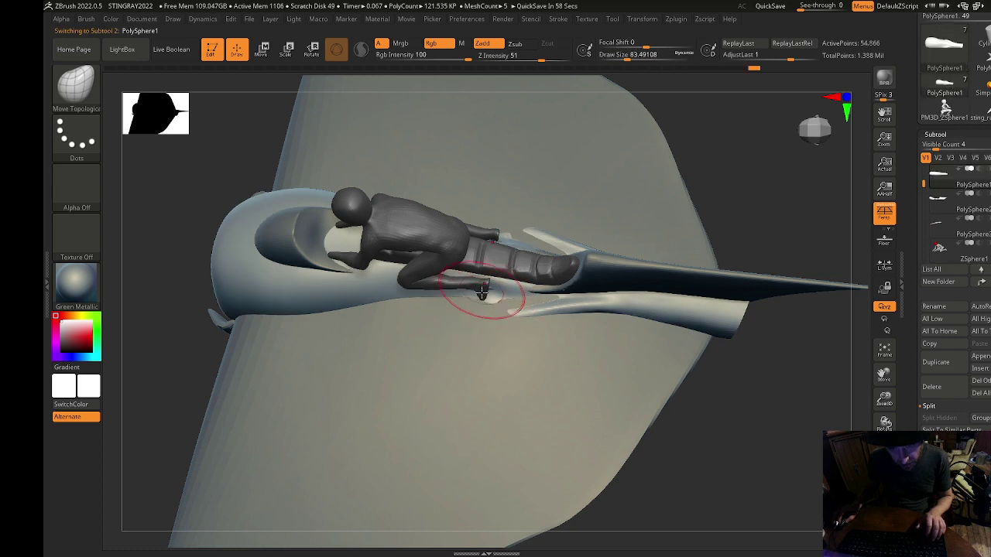
{"action": "left_click_drag", "start_coordinate": [813, 539], "coordinate": [834, 534]}
{"action": "left_click", "coordinate": [884, 523]}
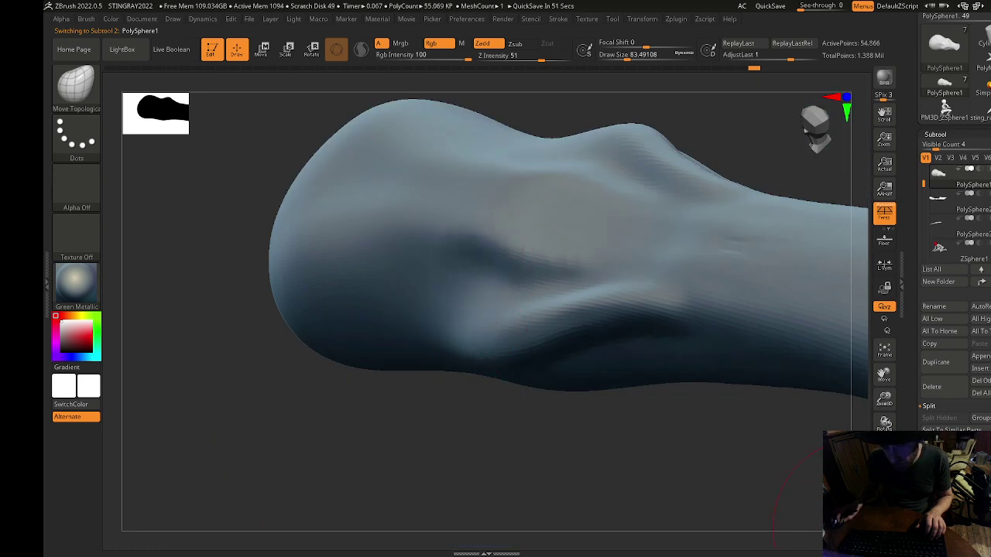
{"action": "left_click", "coordinate": [878, 528]}
{"action": "mouse_move", "coordinate": [151, 281]}
{"action": "left_mouse_down"}
{"action": "mouse_move", "coordinate": [188, 221]}
{"action": "mouse_move", "coordinate": [586, 162]}
{"action": "mouse_move", "coordinate": [573, 161]}
{"action": "mouse_move", "coordinate": [504, 233]}
{"action": "left_mouse_up"}
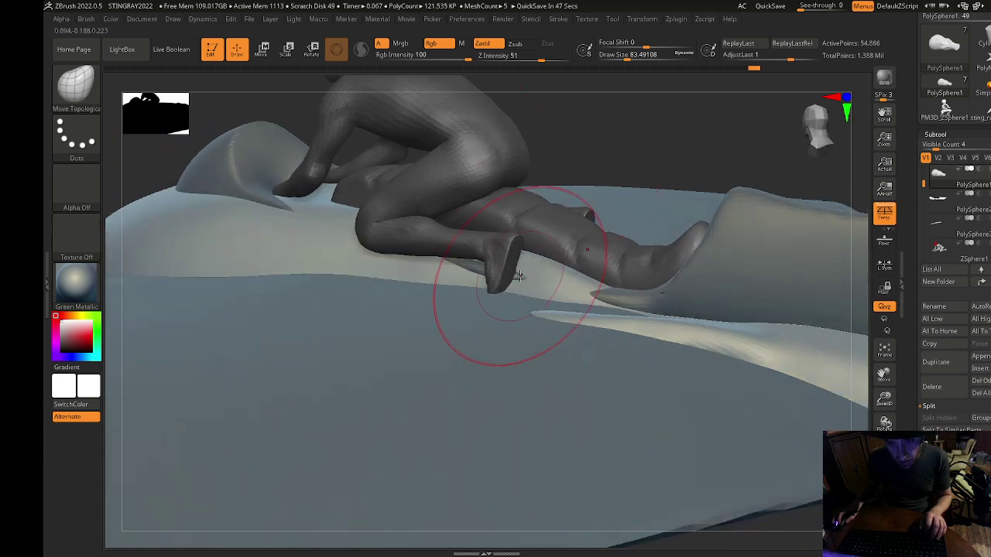
{"action": "left_click_drag", "start_coordinate": [528, 266], "coordinate": [529, 266]}
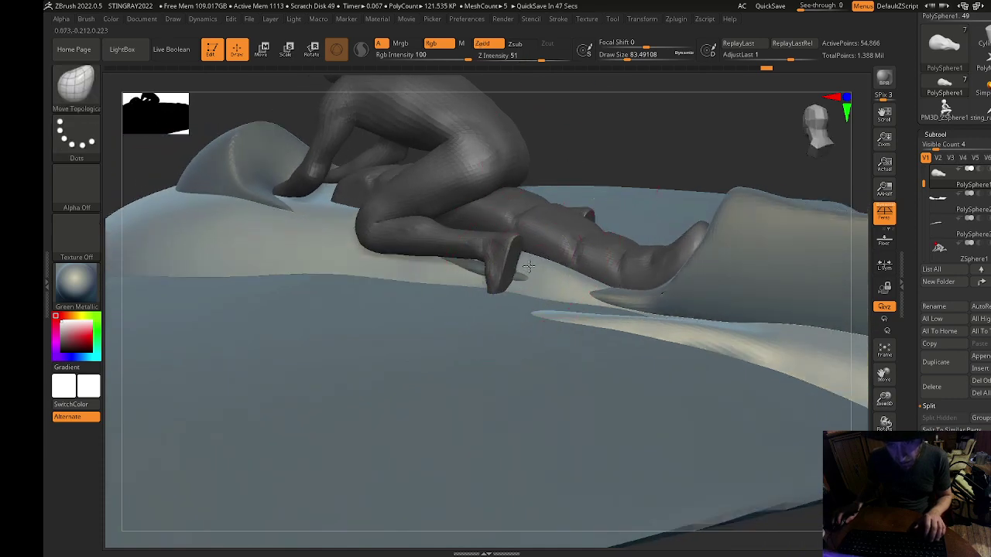
Smooth the edge of the cowl-and-tail piece beside the rider's foot, then reselect the fuselage.
{"action": "left_click", "coordinate": [744, 310], "text": "alt"}
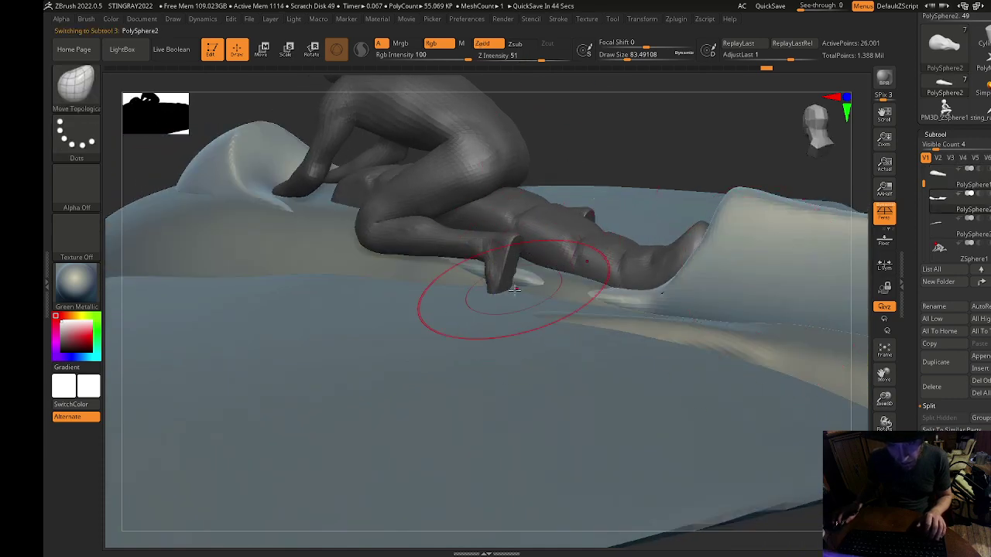
{"action": "key", "text": "shift"}
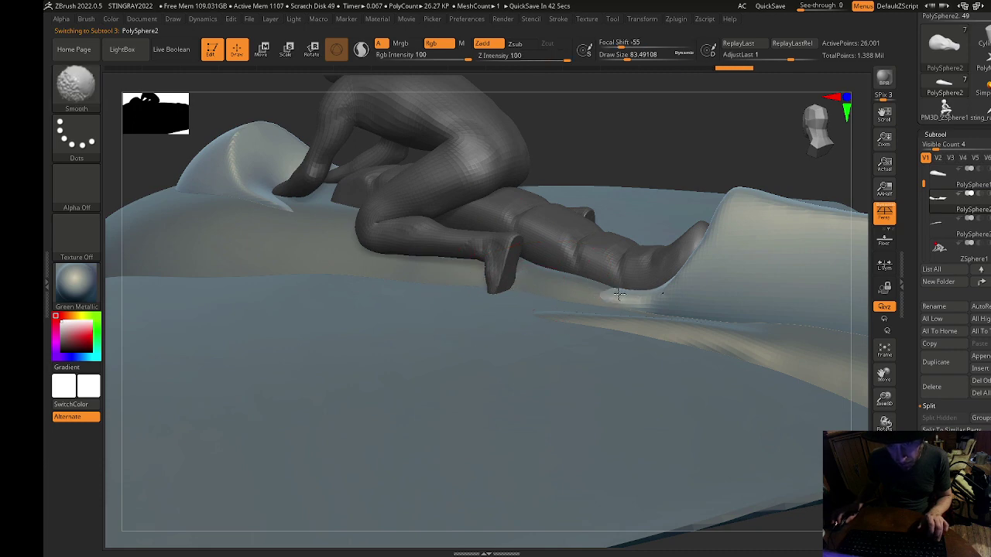
{"action": "left_click", "coordinate": [580, 297], "text": "alt"}
{"action": "left_click_drag", "start_coordinate": [679, 73], "coordinate": [549, 265]}
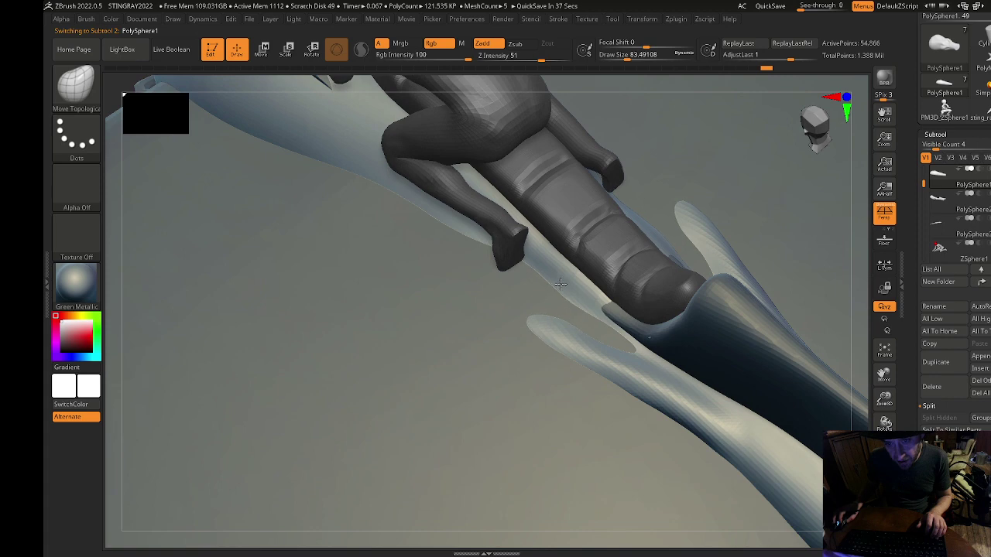
{"action": "left_click_drag", "start_coordinate": [531, 309], "coordinate": [465, 341]}
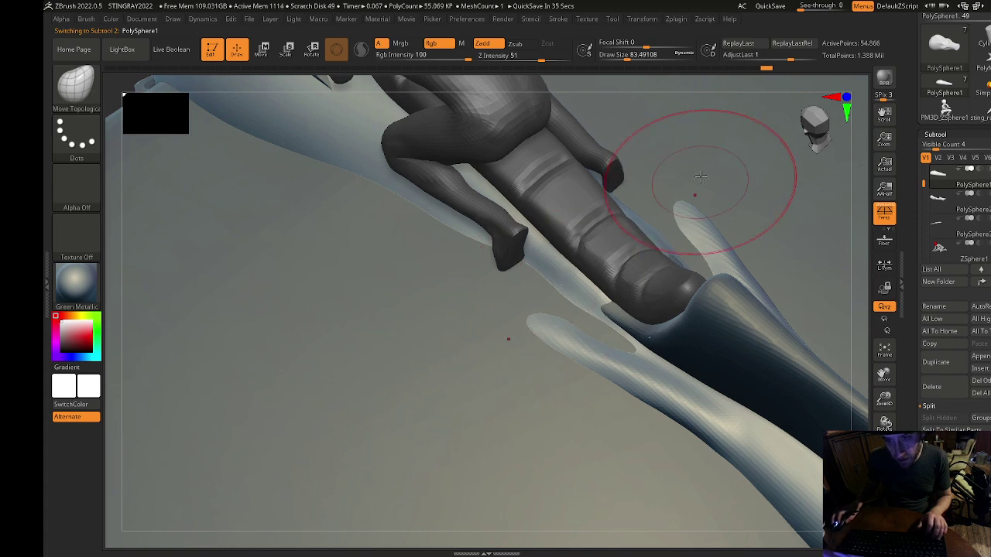
{"action": "left_click_drag", "start_coordinate": [703, 172], "coordinate": [733, 140]}
{"action": "right_click_drag", "start_coordinate": [732, 140], "coordinate": [710, 153]}
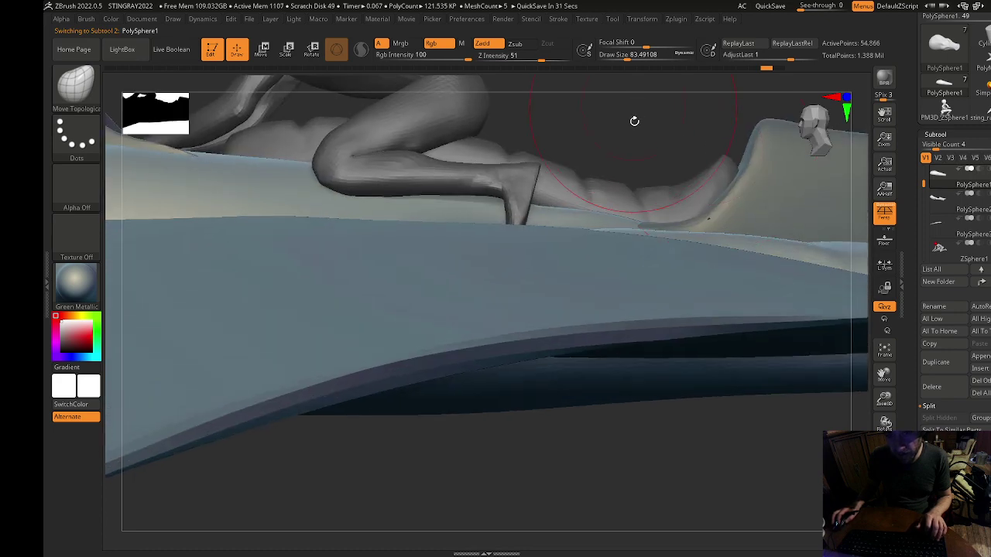
Select the wing, set the draw size to about 44 and adjust its surface beneath the rider's foot in side view.
{"action": "right_click_drag", "start_coordinate": [635, 119], "coordinate": [643, 267], "text": "alt"}
{"action": "left_click", "coordinate": [515, 333], "text": "alt"}
{"action": "right_click_drag", "start_coordinate": [515, 331], "coordinate": [476, 453]}
{"action": "left_click", "coordinate": [476, 453], "text": "alt"}
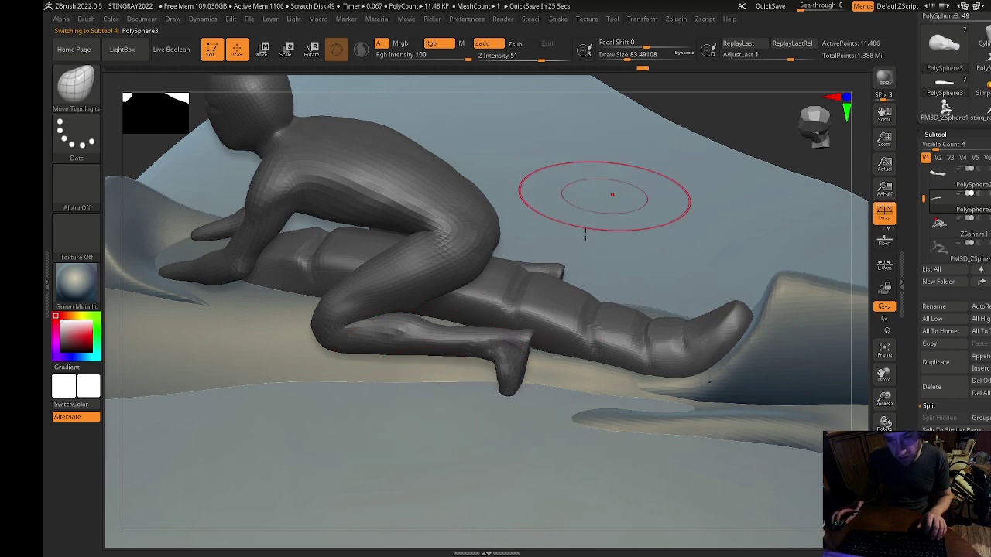
{"action": "left_click_drag", "start_coordinate": [788, 113], "coordinate": [762, 85], "text": "shift"}
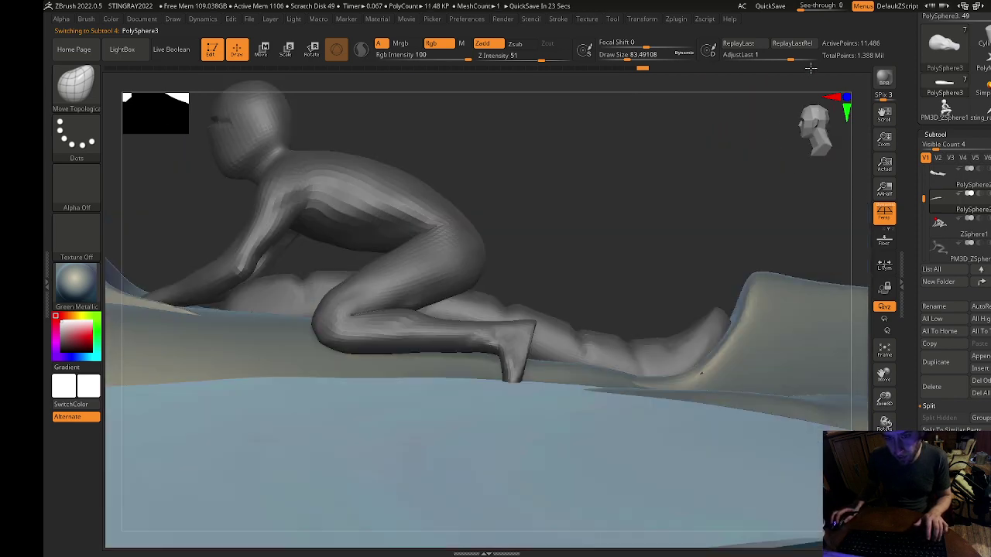
{"action": "key", "text": "s"}
{"action": "mouse_move", "coordinate": [500, 353]}
{"action": "left_mouse_down"}
{"action": "mouse_move", "coordinate": [508, 348]}
{"action": "mouse_move", "coordinate": [394, 325]}
{"action": "mouse_move", "coordinate": [409, 327]}
{"action": "left_mouse_up"}
{"action": "key", "text": "s"}
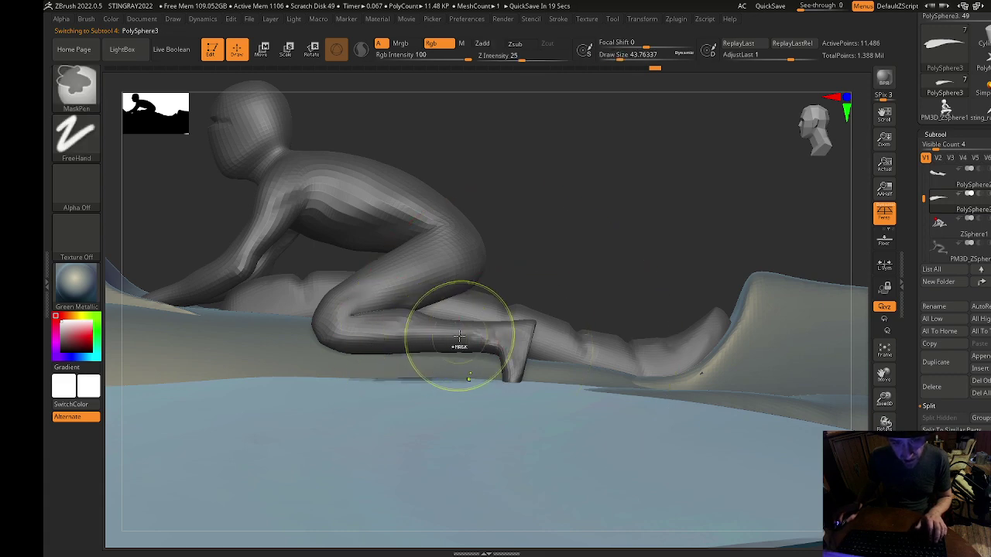
Mask the rider's lower leg, invert the mask and rotate the leg slightly upward about the knee.
{"action": "left_click", "coordinate": [449, 210], "text": "alt"}
{"action": "mouse_move", "coordinate": [390, 342]}
{"action": "left_mouse_down", "text": "ctrl"}
{"action": "mouse_move", "coordinate": [411, 330]}
{"action": "mouse_move", "coordinate": [534, 350]}
{"action": "mouse_move", "coordinate": [507, 408]}
{"action": "left_mouse_up", "text": "ctrl"}
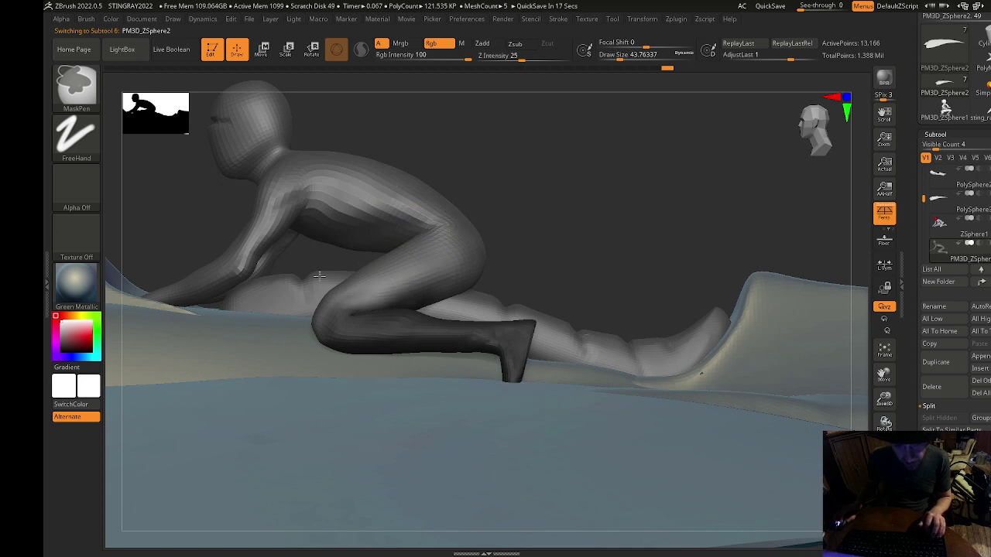
{"action": "left_click", "coordinate": [655, 142], "text": "ctrl"}
{"action": "key", "text": "e"}
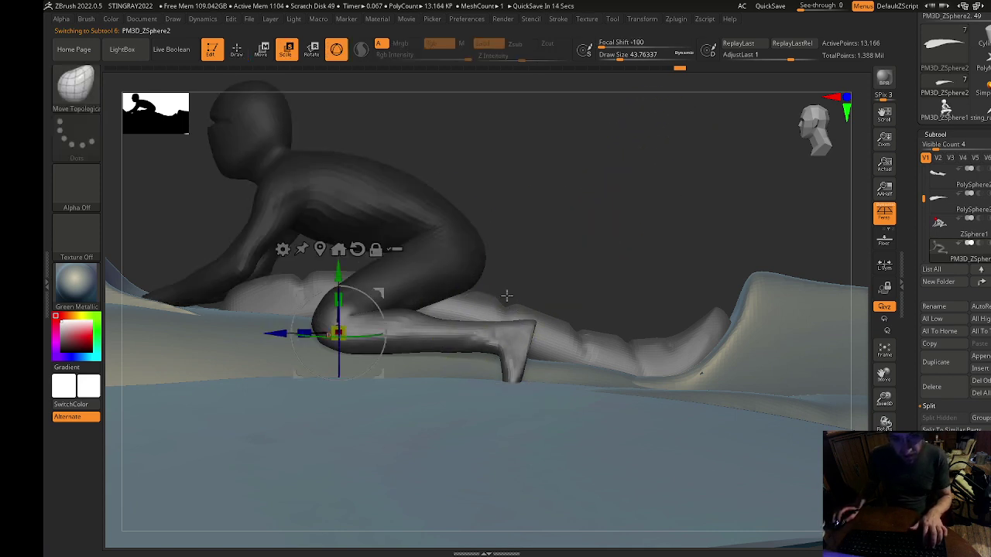
{"action": "left_click_drag", "start_coordinate": [353, 286], "coordinate": [354, 286]}
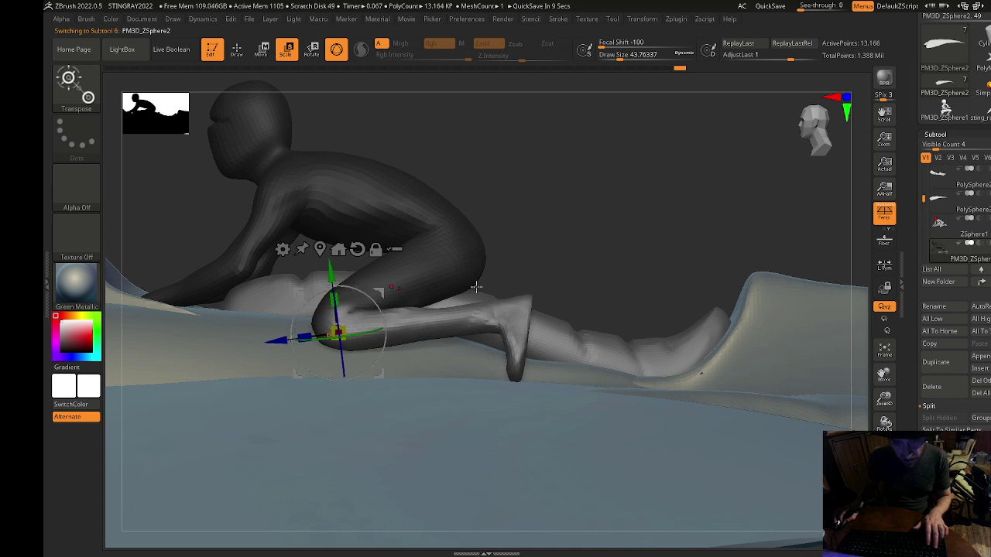
Isolate the rider's foot with an inverted mask, place the gizmo at the ankle and rotate the foot backward about 23 degrees.
{"action": "key", "text": "q"}
{"action": "left_click", "coordinate": [570, 266], "text": "ctrl"}
{"action": "left_click_drag", "start_coordinate": [512, 343], "coordinate": [522, 364], "text": "ctrl"}
{"action": "key", "text": "ctrl+z"}
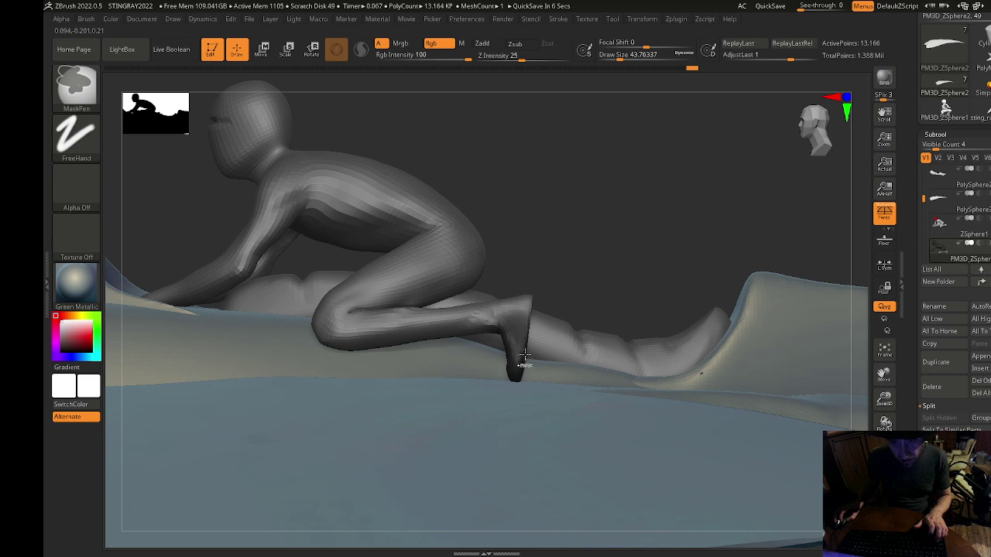
{"action": "left_click", "coordinate": [542, 311], "text": "ctrl"}
{"action": "key", "text": "e"}
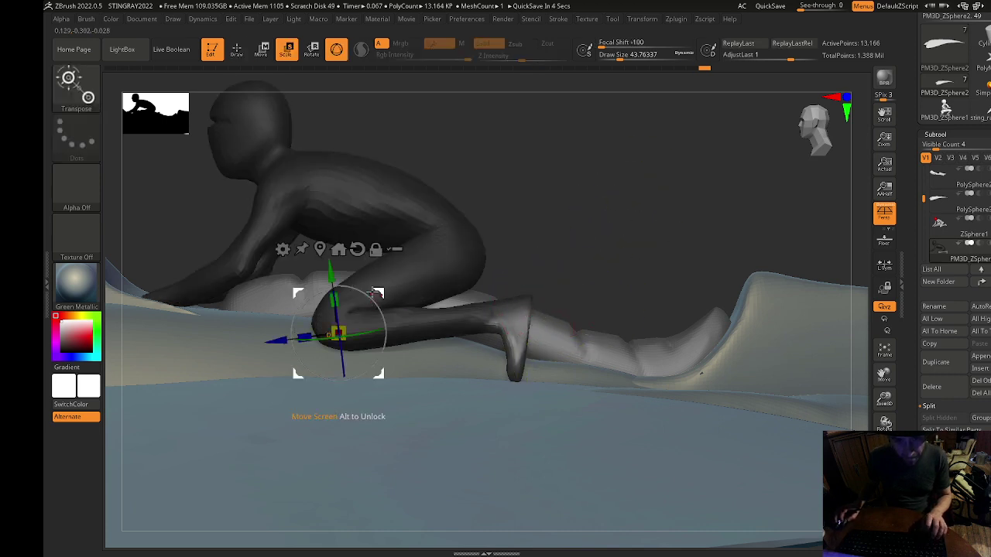
{"action": "left_click_drag", "start_coordinate": [376, 293], "coordinate": [526, 260], "text": "alt"}
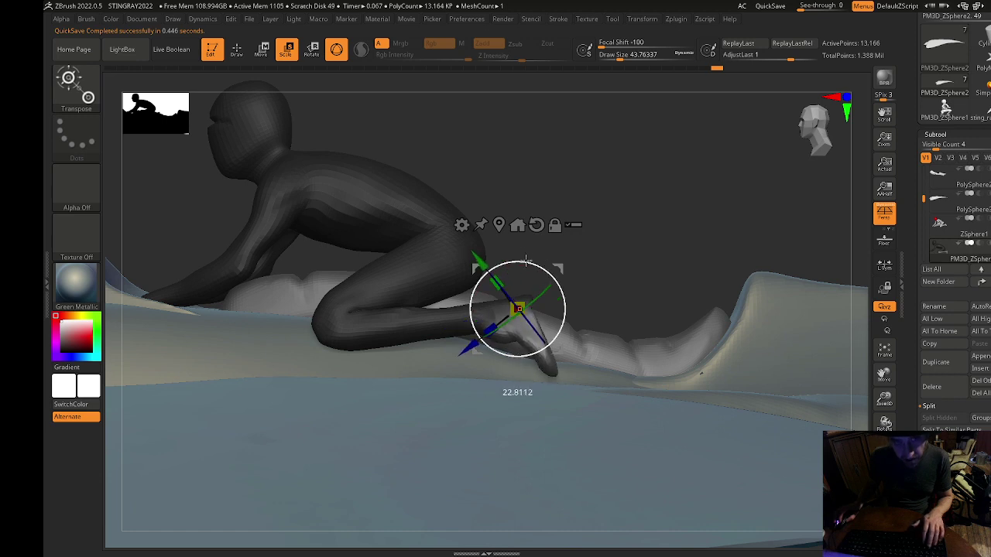
{"action": "left_click", "coordinate": [262, 49]}
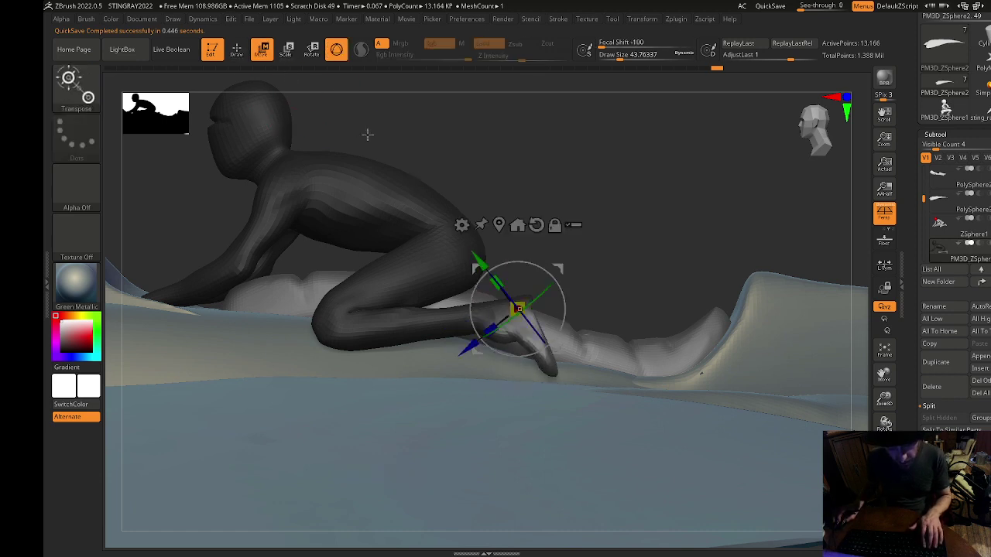
{"action": "key", "text": "e"}
{"action": "key", "text": "r"}
{"action": "key", "text": "w"}
{"action": "key", "text": "q"}
{"action": "key", "text": "w"}
{"action": "key", "text": "e"}
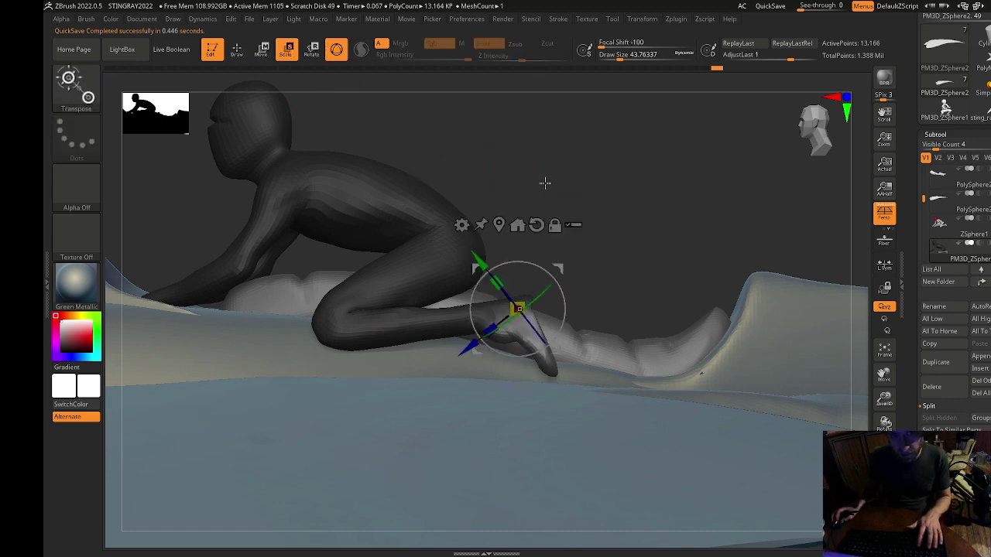
{"action": "key", "text": "q"}
{"action": "key", "text": "w"}
{"action": "key", "text": "e"}
{"action": "key", "text": "q"}
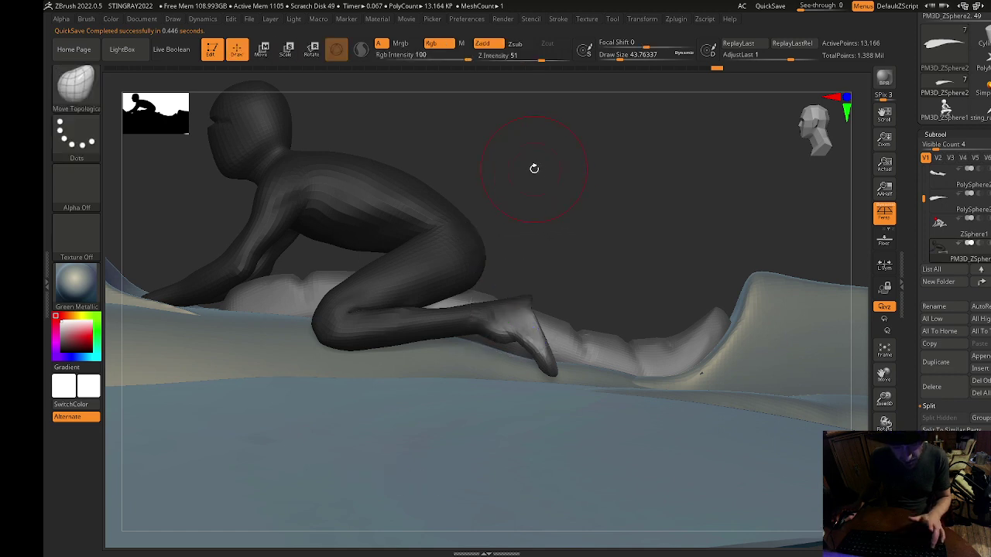
{"action": "key", "text": "w"}
{"action": "key", "text": "e"}
{"action": "key", "text": "r"}
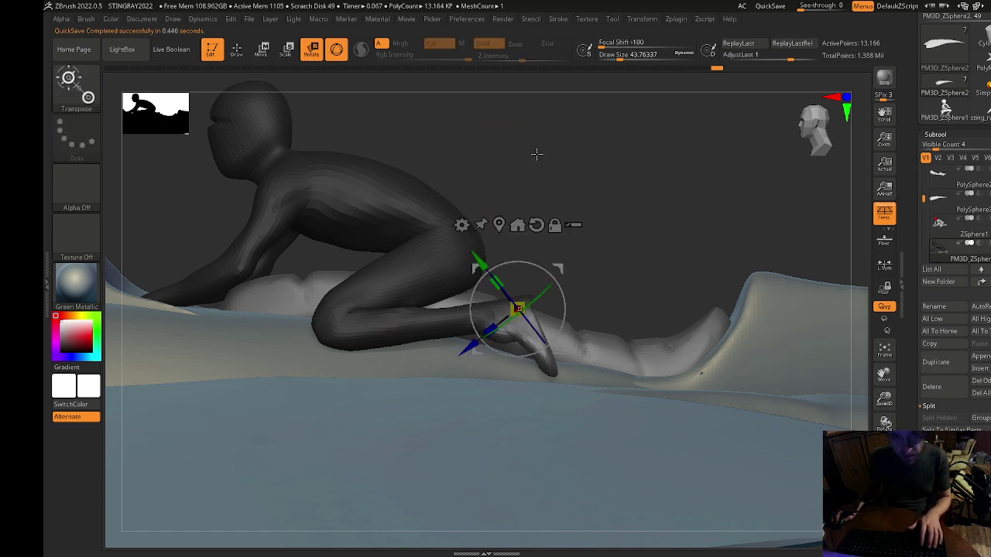
{"action": "key", "text": "e"}
{"action": "key", "text": "q"}
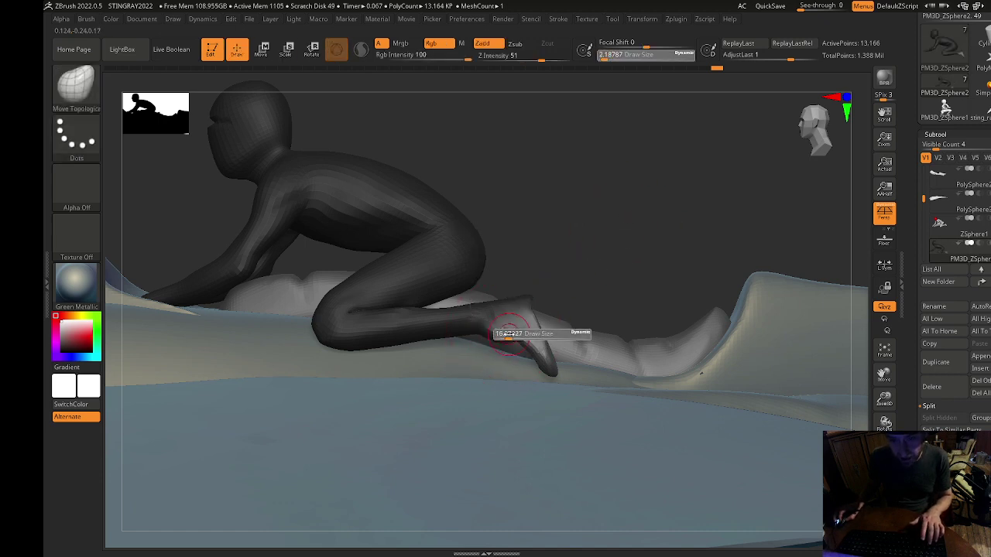
Clear the rider's mask and reshape the lower leg and heel with the Move Topological brush in side view.
{"action": "key", "text": "ctrl"}
{"action": "key", "text": "shift"}
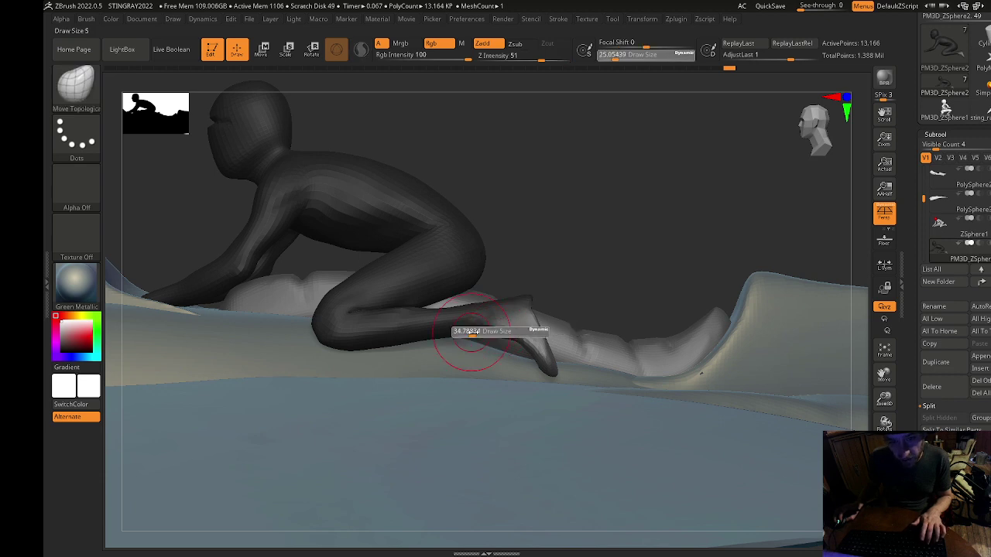
{"action": "left_click", "coordinate": [568, 265], "text": "ctrl"}
{"action": "mouse_move", "coordinate": [349, 337]}
{"action": "left_mouse_down"}
{"action": "mouse_move", "coordinate": [350, 350]}
{"action": "mouse_move", "coordinate": [393, 348]}
{"action": "mouse_move", "coordinate": [447, 332]}
{"action": "left_mouse_up"}
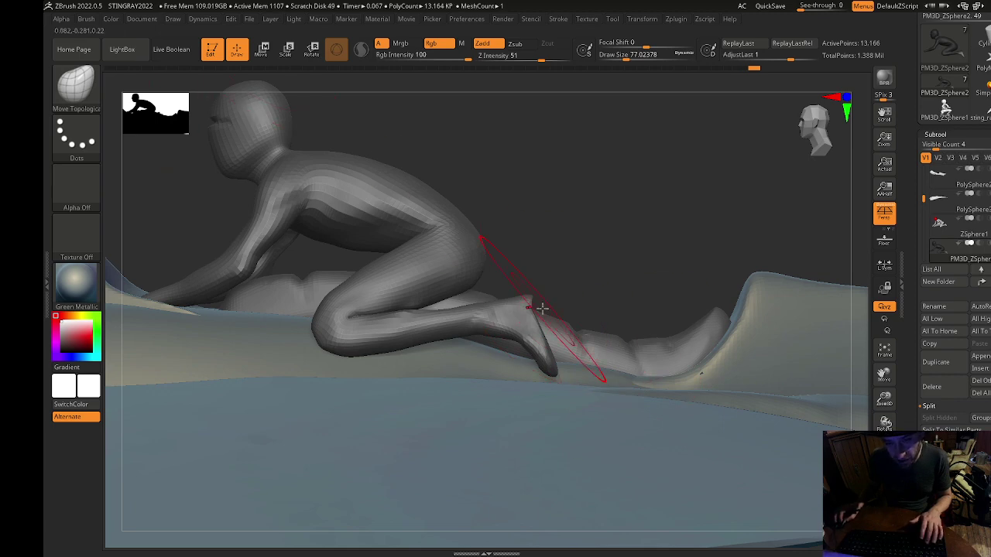
{"action": "key", "text": "s"}
{"action": "left_click_drag", "start_coordinate": [522, 303], "coordinate": [513, 304]}
{"action": "mouse_move", "coordinate": [584, 272]}
{"action": "left_mouse_down"}
{"action": "mouse_move", "coordinate": [545, 292]}
{"action": "mouse_move", "coordinate": [750, 181]}
{"action": "left_mouse_up"}
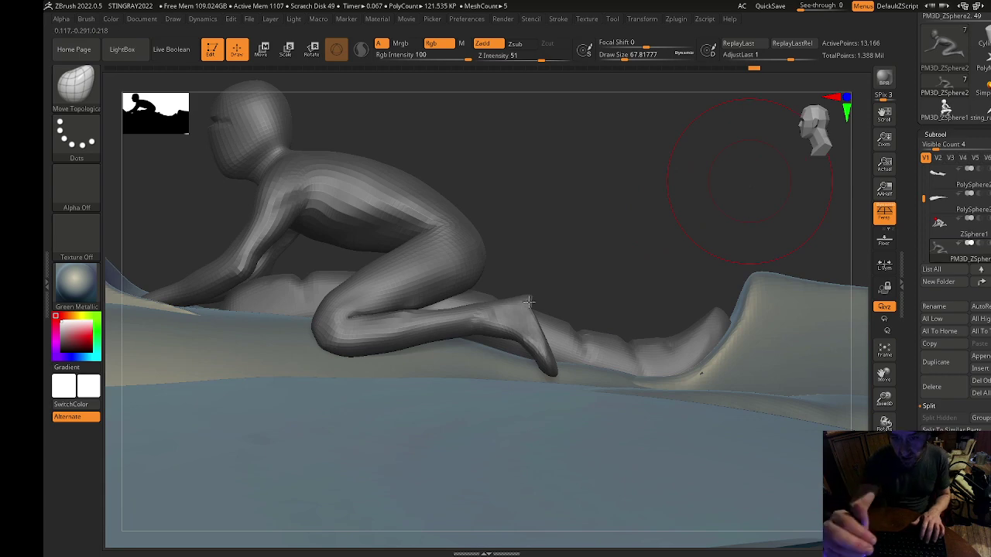
Set the draw size to about 35 and adjust the rider's heel and sole from the side and rear.
{"action": "key", "text": "s"}
{"action": "left_click_drag", "start_coordinate": [547, 298], "coordinate": [540, 296]}
{"action": "left_click_drag", "start_coordinate": [600, 248], "coordinate": [546, 293]}
{"action": "mouse_move", "coordinate": [628, 173]}
{"action": "left_mouse_down"}
{"action": "mouse_move", "coordinate": [686, 148]}
{"action": "mouse_move", "coordinate": [624, 171]}
{"action": "left_mouse_up"}
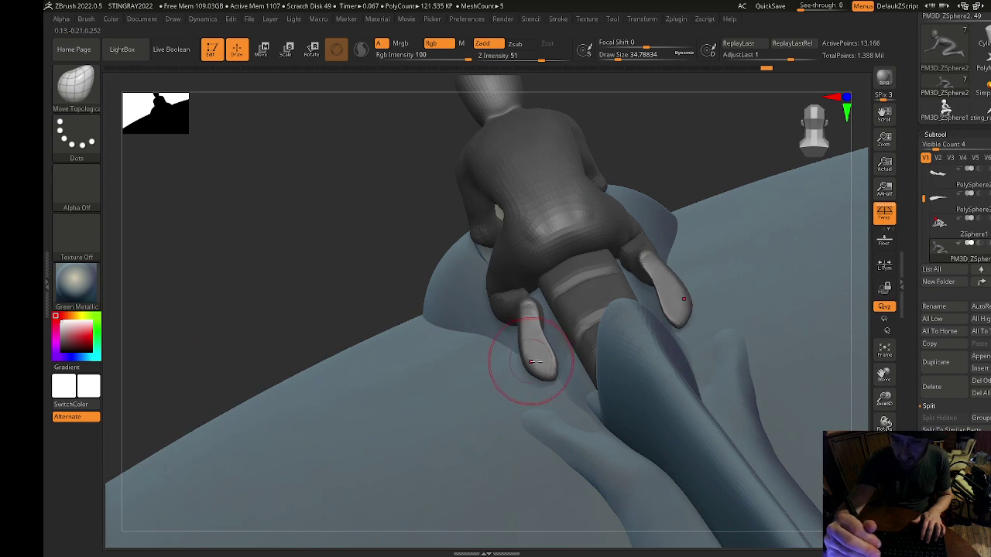
{"action": "left_click_drag", "start_coordinate": [543, 344], "coordinate": [546, 342]}
{"action": "left_click_drag", "start_coordinate": [645, 124], "coordinate": [671, 310]}
{"action": "left_click_drag", "start_coordinate": [474, 245], "coordinate": [506, 212], "text": "shift"}
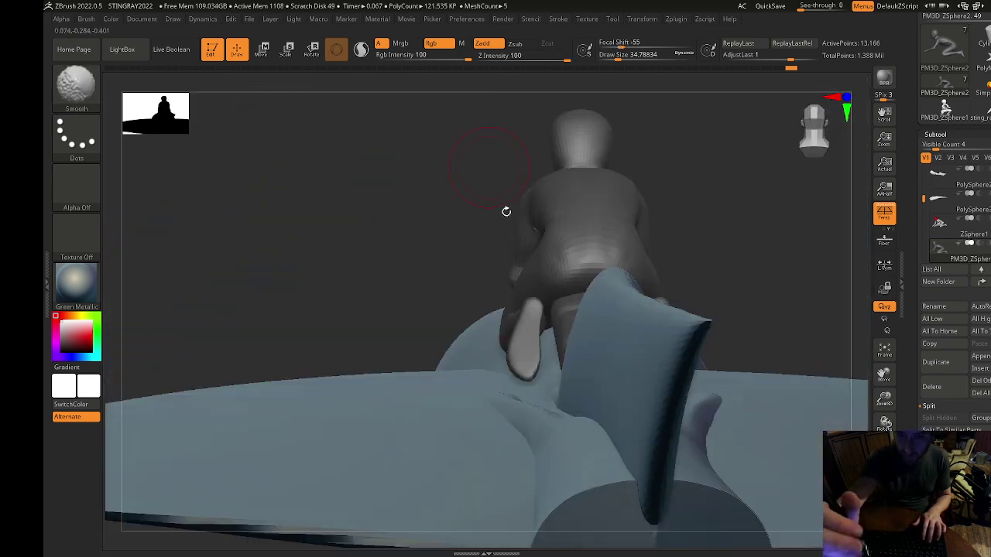
Set the draw size to about 108 and shift the rider's foot inward toward the body from behind.
{"action": "key", "text": "s"}
{"action": "left_click_drag", "start_coordinate": [531, 322], "coordinate": [551, 325]}
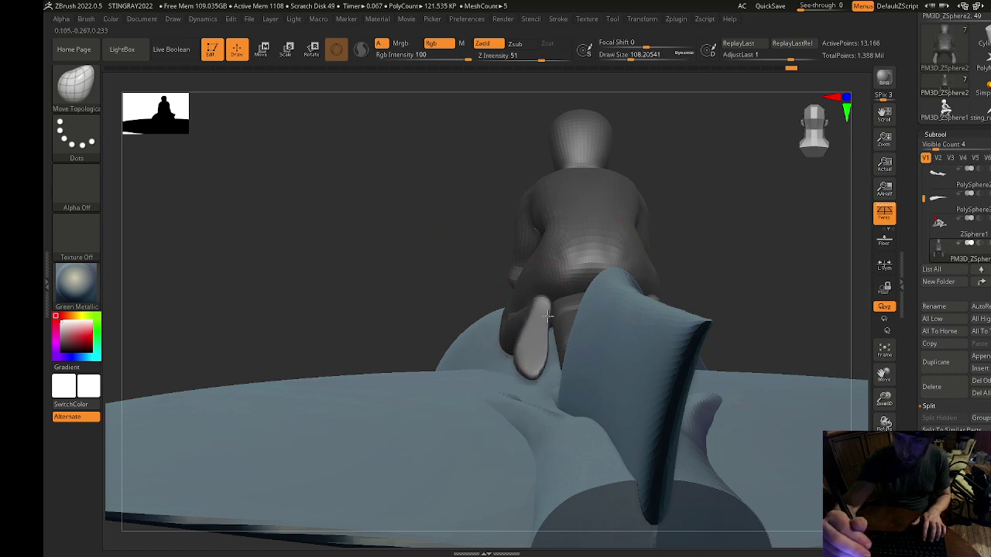
{"action": "left_click_drag", "start_coordinate": [539, 371], "coordinate": [562, 368]}
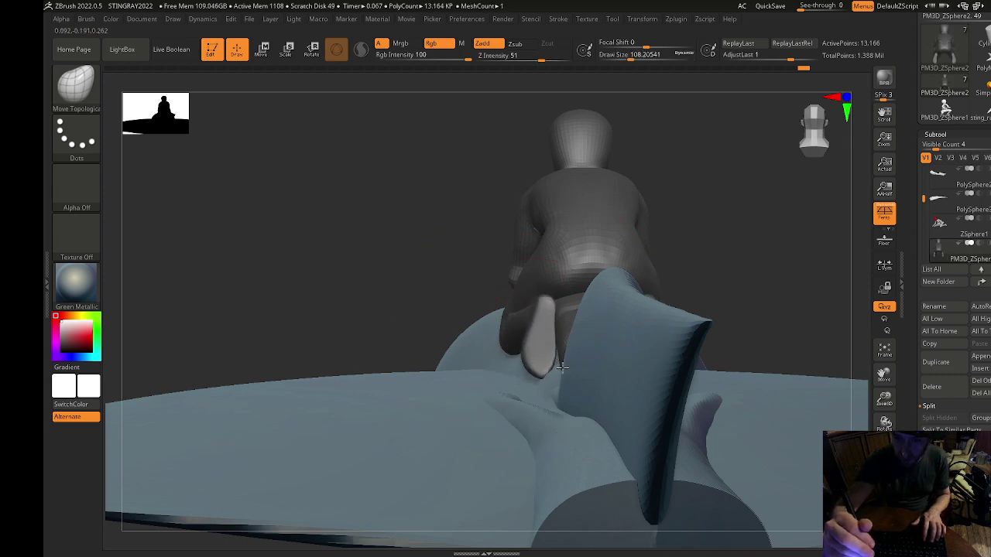
{"action": "left_click_drag", "start_coordinate": [796, 206], "coordinate": [684, 177]}
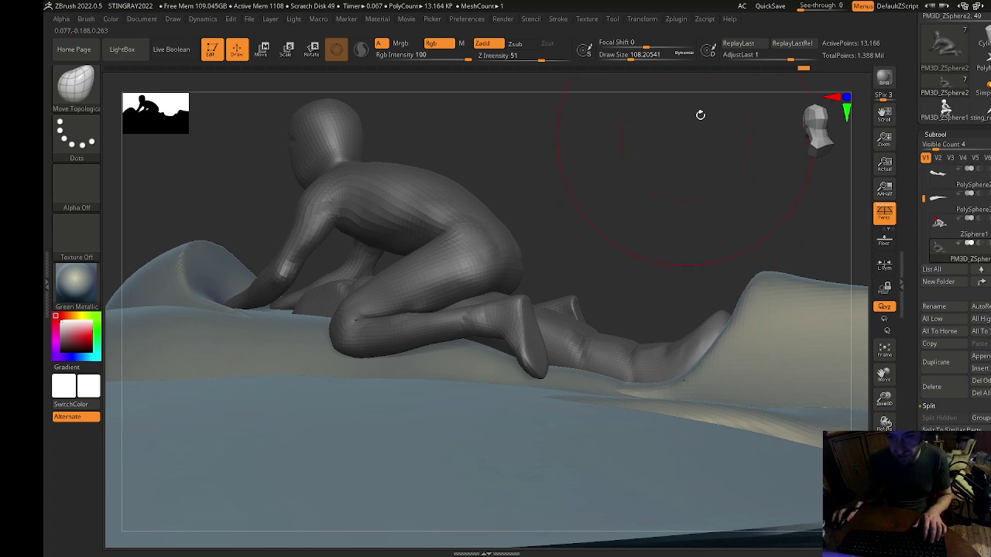
Set the draw size to about 54 and reshape the rider's lower leg from ankle to knee in side view.
{"action": "left_click_drag", "start_coordinate": [700, 115], "coordinate": [637, 219], "text": "shift"}
{"action": "key", "text": "s"}
{"action": "left_click_drag", "start_coordinate": [553, 244], "coordinate": [534, 244]}
{"action": "key", "text": "s"}
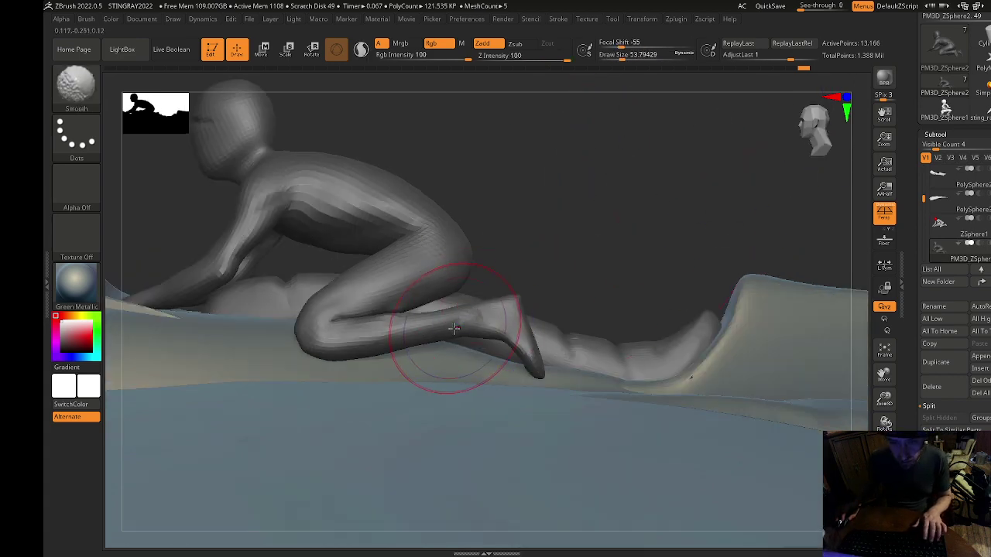
{"action": "key", "text": "s"}
{"action": "mouse_move", "coordinate": [462, 329]}
{"action": "left_mouse_down"}
{"action": "mouse_move", "coordinate": [327, 335]}
{"action": "mouse_move", "coordinate": [314, 350]}
{"action": "mouse_move", "coordinate": [330, 354]}
{"action": "left_mouse_up"}
Set the draw size to about 77, pull the rider's knee down and back, and refine the shin at about 33.
{"action": "key", "text": "s"}
{"action": "key", "text": "s"}
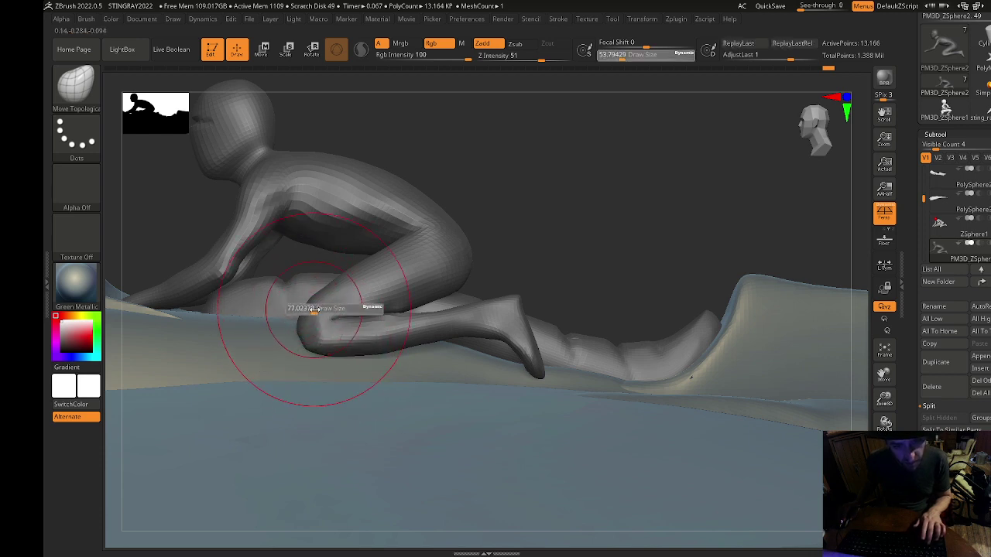
{"action": "left_click_drag", "start_coordinate": [309, 308], "coordinate": [316, 309]}
{"action": "mouse_move", "coordinate": [317, 311]}
{"action": "left_mouse_down"}
{"action": "mouse_move", "coordinate": [326, 326]}
{"action": "mouse_move", "coordinate": [400, 352]}
{"action": "left_mouse_up"}
{"action": "mouse_move", "coordinate": [300, 344]}
{"action": "left_mouse_down"}
{"action": "mouse_move", "coordinate": [361, 364]}
{"action": "mouse_move", "coordinate": [384, 388]}
{"action": "mouse_move", "coordinate": [394, 377]}
{"action": "left_mouse_up"}
{"action": "key", "text": "s"}
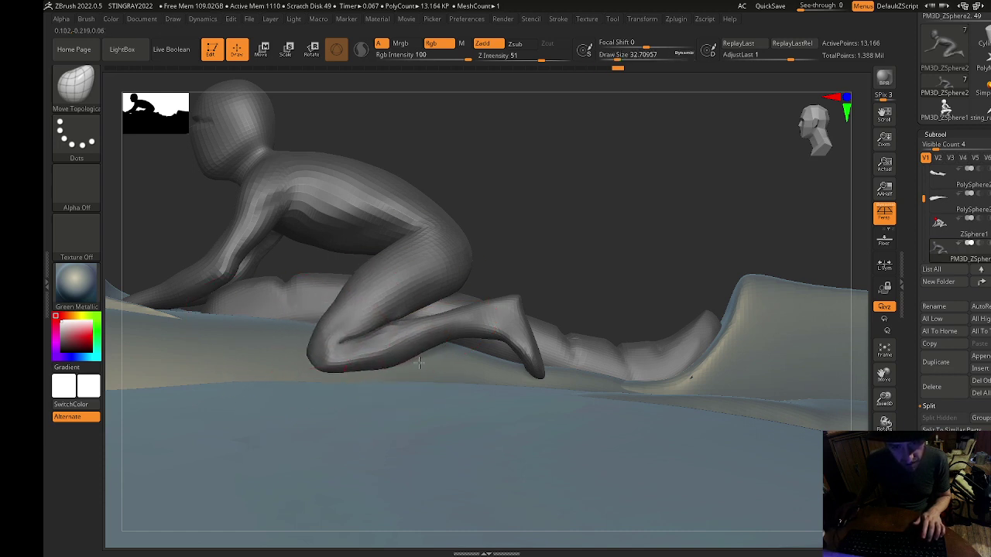
Select the fuselage and insert an H Capsule from the IMM PrimitivesH brush beneath the rider's foot.
{"action": "left_click", "coordinate": [493, 363], "text": "alt"}
{"action": "left_click", "coordinate": [77, 87]}
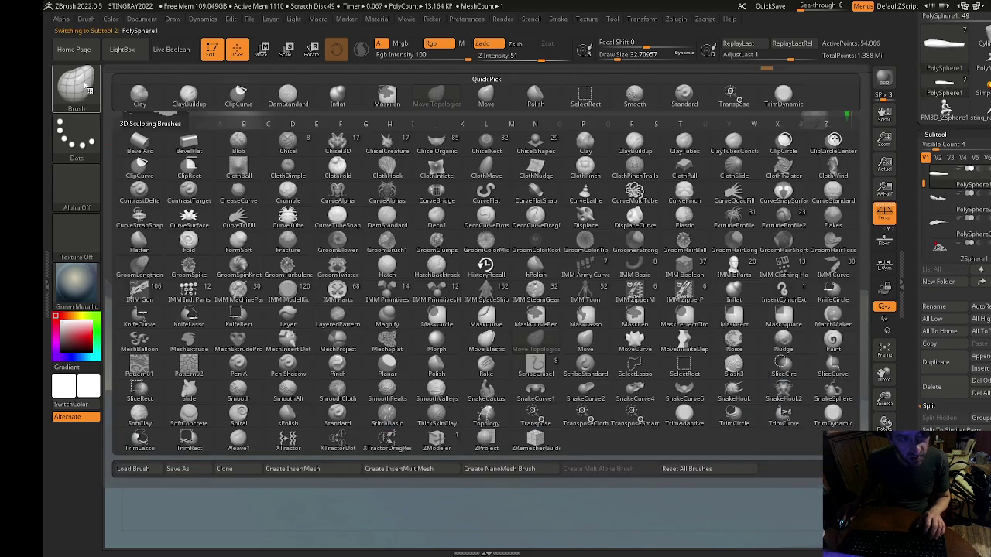
{"action": "key", "text": "i"}
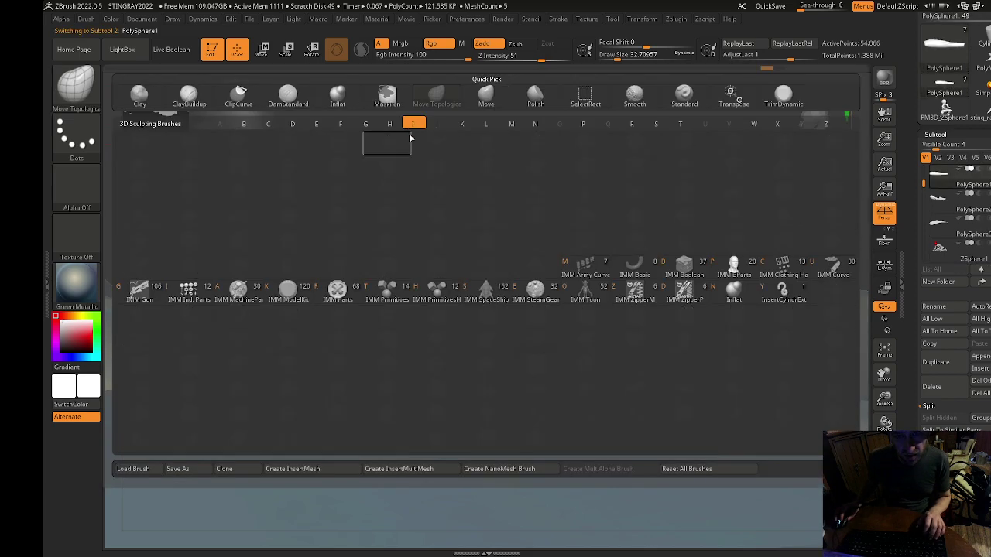
{"action": "left_click", "coordinate": [436, 296]}
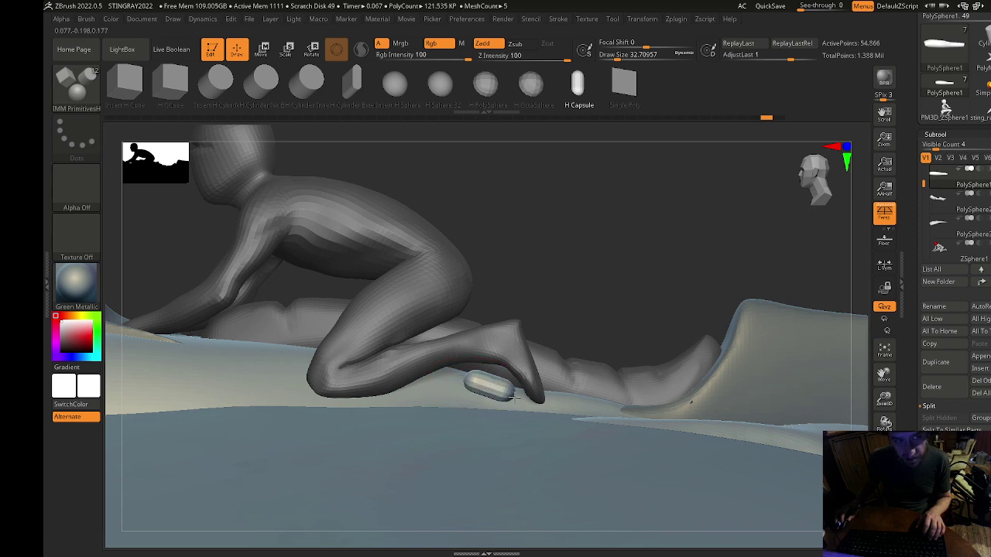
{"action": "left_click_drag", "start_coordinate": [518, 397], "coordinate": [529, 399]}
Scale, rotate and move the inserted capsules with the gizmo so they stand upright under the rider's ankles.
{"action": "key", "text": "e"}
{"action": "left_click_drag", "start_coordinate": [475, 355], "coordinate": [481, 406]}
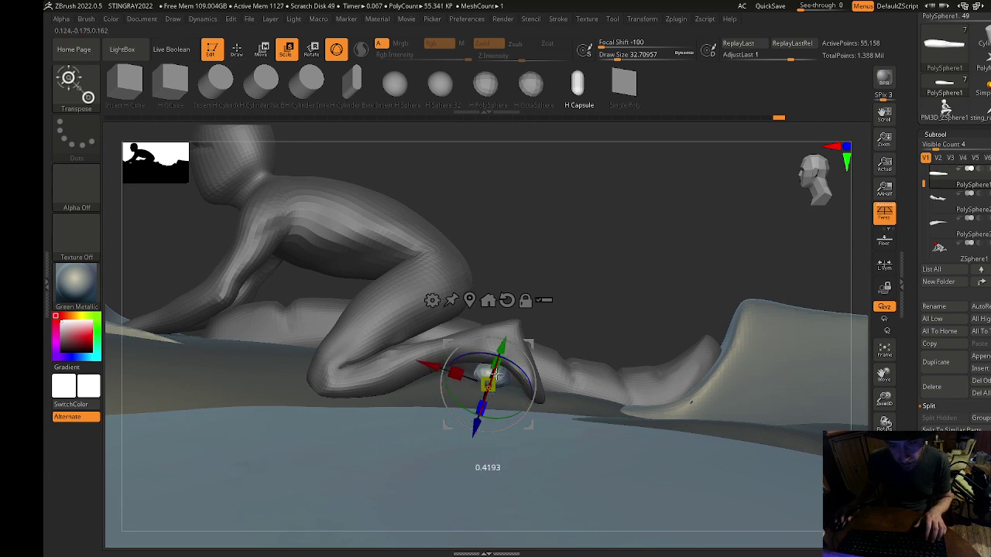
{"action": "left_click_drag", "start_coordinate": [679, 329], "coordinate": [705, 358]}
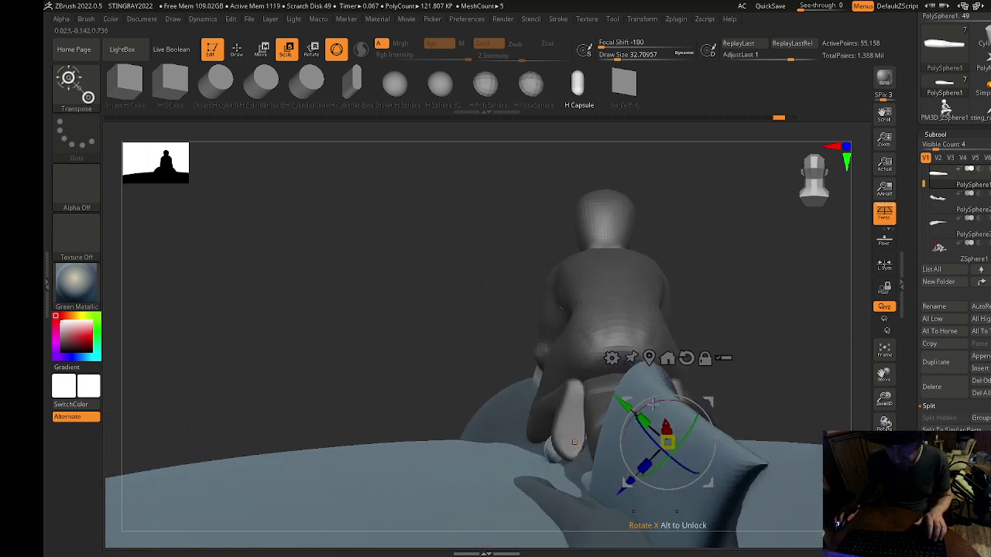
{"action": "left_click_drag", "start_coordinate": [671, 402], "coordinate": [742, 420]}
{"action": "right_click_drag", "start_coordinate": [597, 274], "coordinate": [626, 359]}
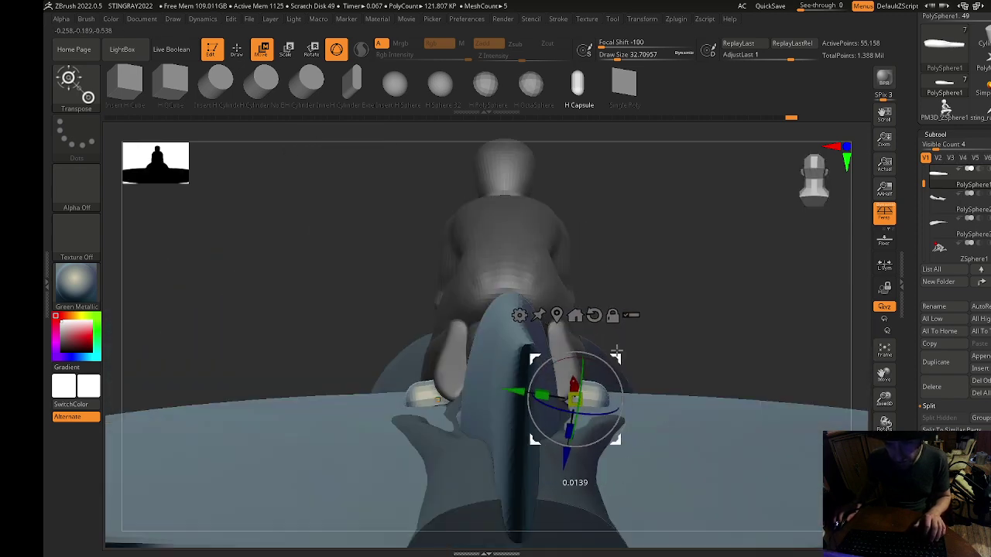
{"action": "mouse_move", "coordinate": [617, 351]}
{"action": "left_mouse_down"}
{"action": "mouse_move", "coordinate": [607, 331]}
{"action": "mouse_move", "coordinate": [607, 354]}
{"action": "left_mouse_up"}
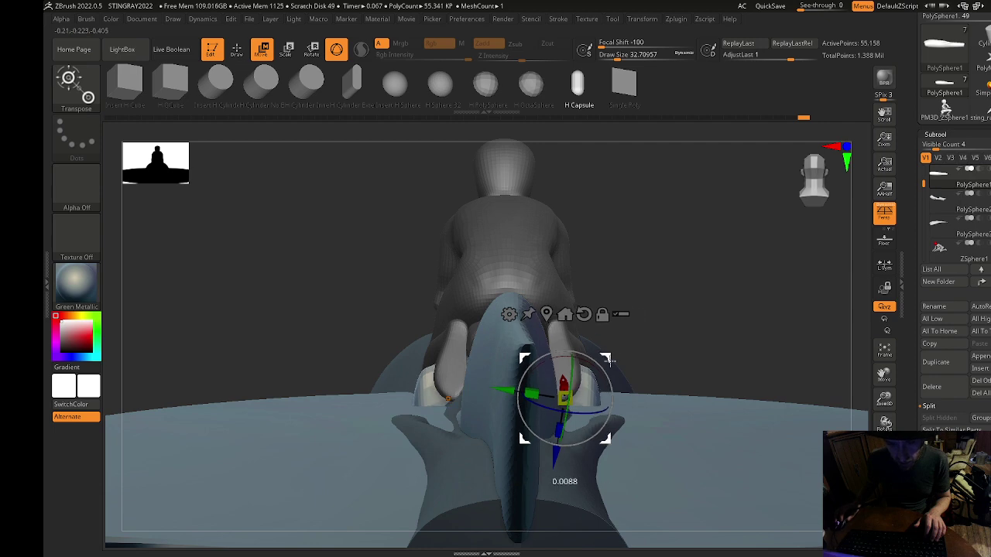
{"action": "mouse_move", "coordinate": [642, 339]}
{"action": "right_mouse_down"}
{"action": "mouse_move", "coordinate": [773, 295]}
{"action": "mouse_move", "coordinate": [732, 243]}
{"action": "mouse_move", "coordinate": [429, 259]}
{"action": "mouse_move", "coordinate": [444, 253]}
{"action": "right_mouse_up"}
{"action": "key", "text": "q"}
{"action": "key", "text": "w"}
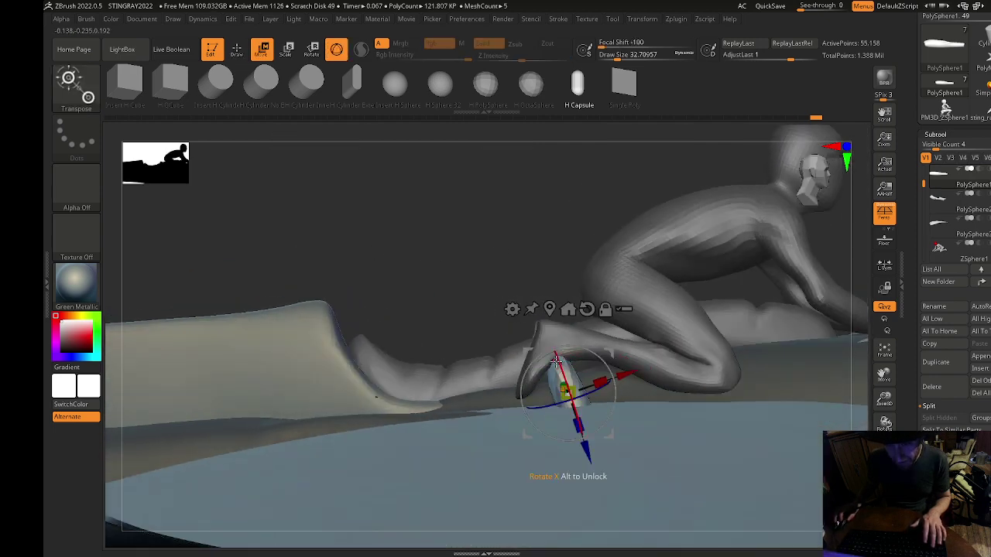
{"action": "key", "text": "q"}
{"action": "key", "text": "w"}
{"action": "key", "text": "q"}
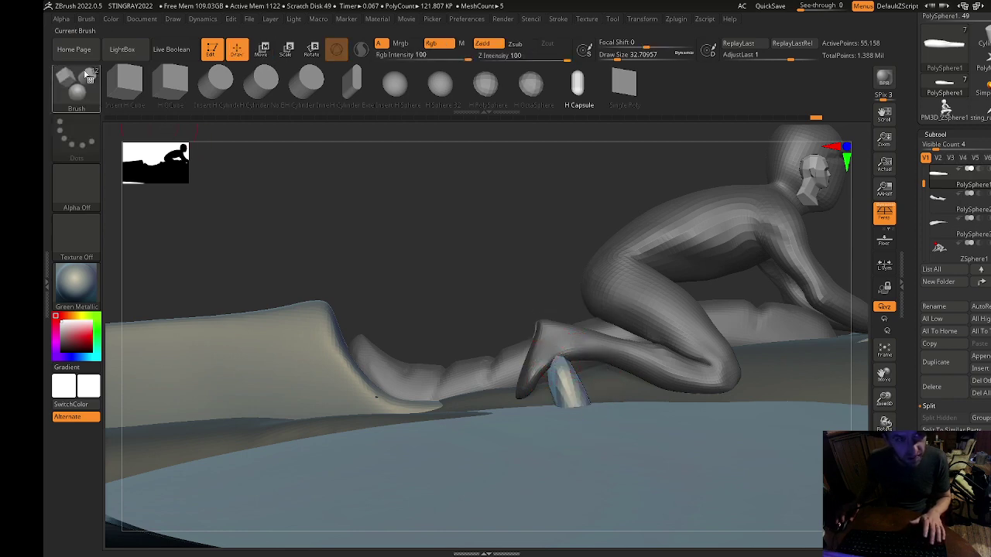
Switch to the Move Topological brush, set the draw size to about 80 and reshape the capsules from behind.
{"action": "key", "text": "b"}
{"action": "left_click", "coordinate": [502, 103]}
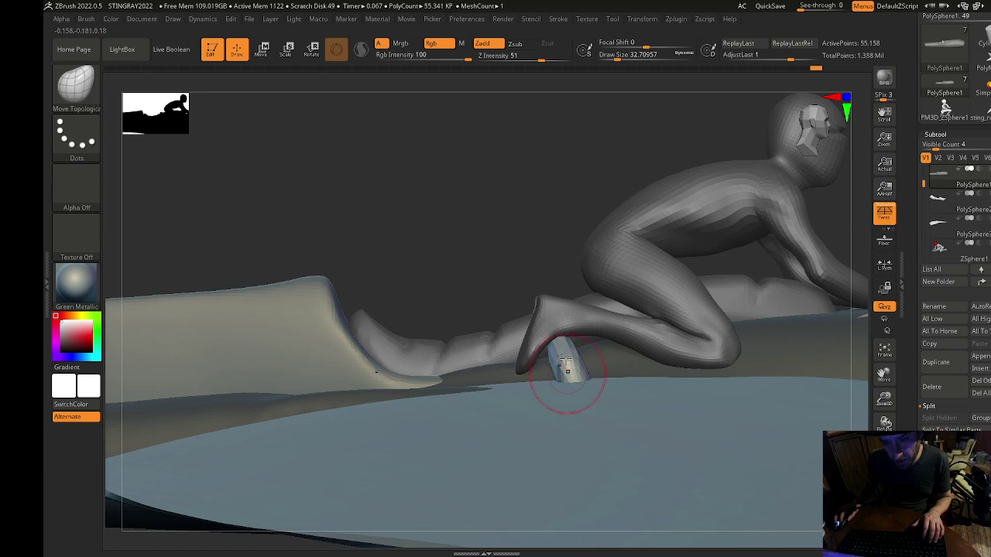
{"action": "mouse_move", "coordinate": [510, 265]}
{"action": "left_mouse_down"}
{"action": "mouse_move", "coordinate": [596, 310]}
{"action": "mouse_move", "coordinate": [664, 395]}
{"action": "mouse_move", "coordinate": [643, 391]}
{"action": "mouse_move", "coordinate": [656, 387]}
{"action": "left_mouse_up"}
{"action": "key", "text": "s"}
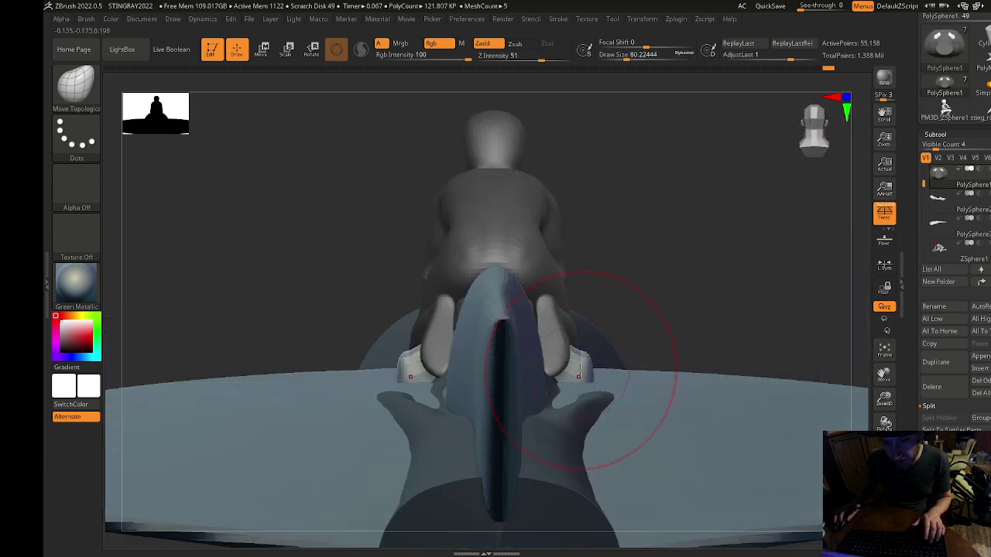
{"action": "right_click_drag", "start_coordinate": [553, 365], "coordinate": [703, 300]}
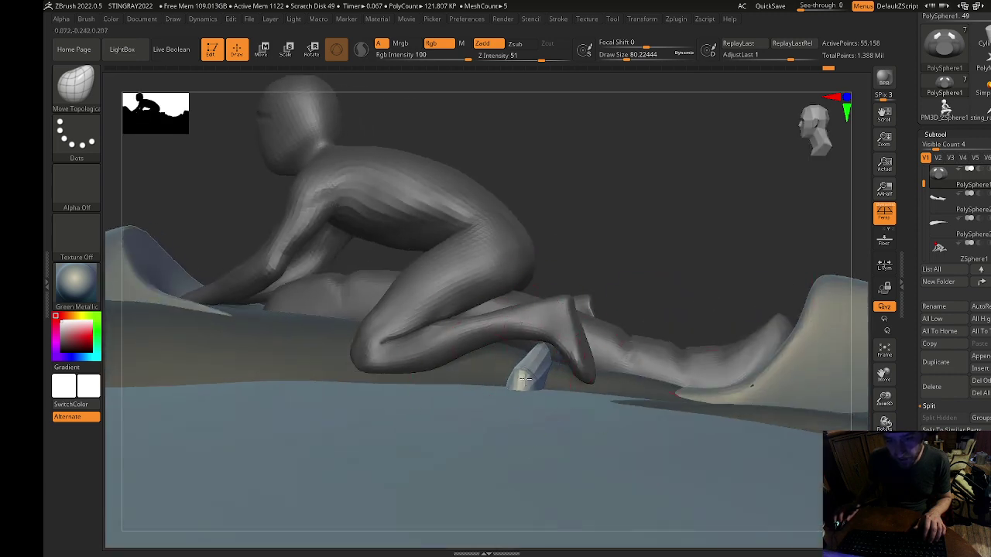
Set the draw size to about 39 and pull the capsule's top and outer side to fit under the ankle.
{"action": "key", "text": "s"}
{"action": "left_click_drag", "start_coordinate": [524, 367], "coordinate": [516, 367]}
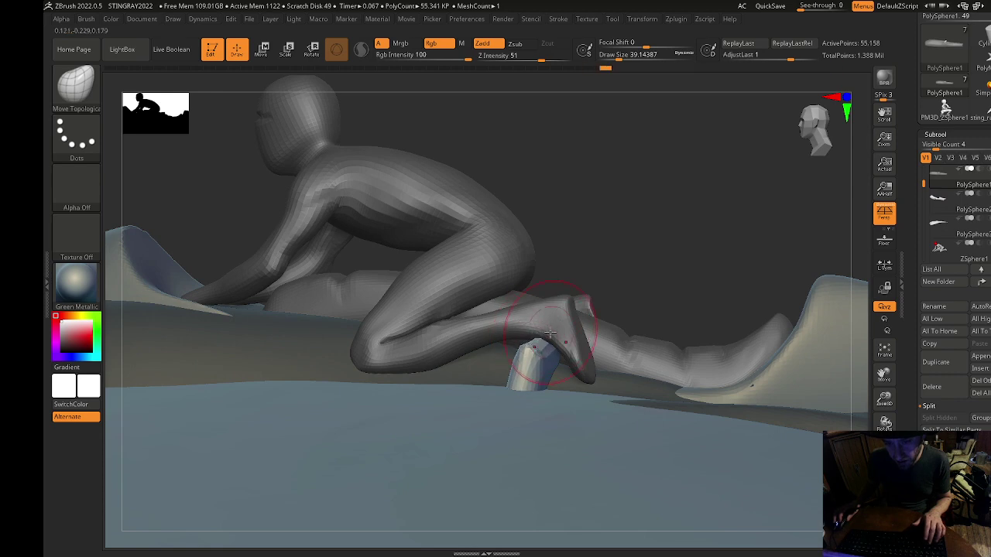
{"action": "right_click_drag", "start_coordinate": [631, 281], "coordinate": [520, 356]}
{"action": "left_click_drag", "start_coordinate": [520, 390], "coordinate": [534, 369], "text": "shift"}
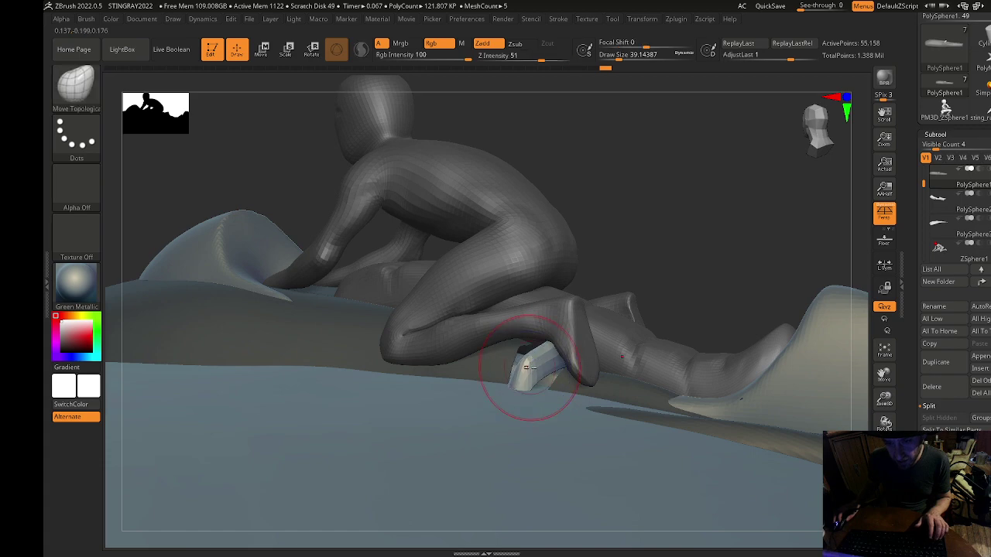
Widen the capsule into a footrest at a draw size of about 62 and reposition it under the foot.
{"action": "mouse_move", "coordinate": [727, 217]}
{"action": "right_mouse_down"}
{"action": "mouse_move", "coordinate": [704, 215]}
{"action": "mouse_move", "coordinate": [628, 279]}
{"action": "right_mouse_up"}
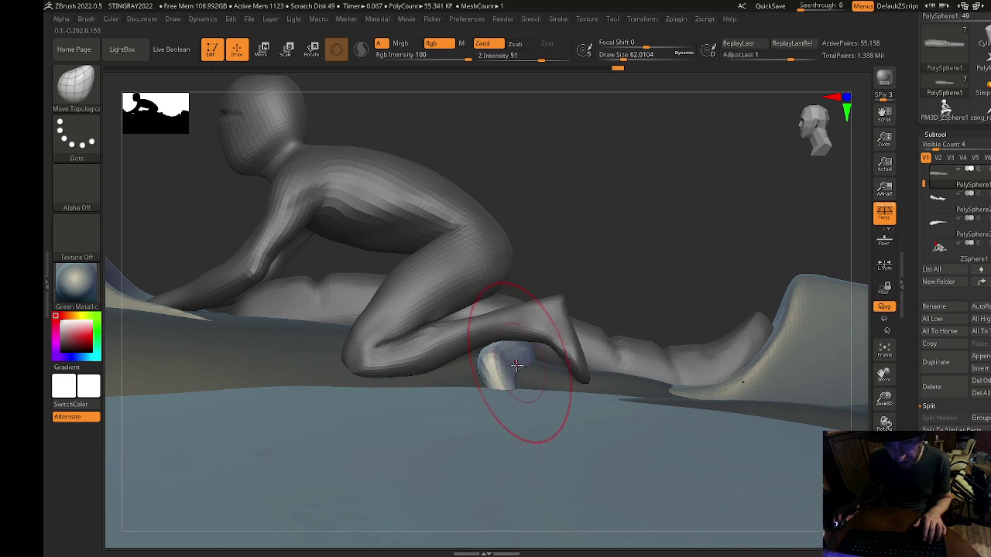
{"action": "key", "text": "w"}
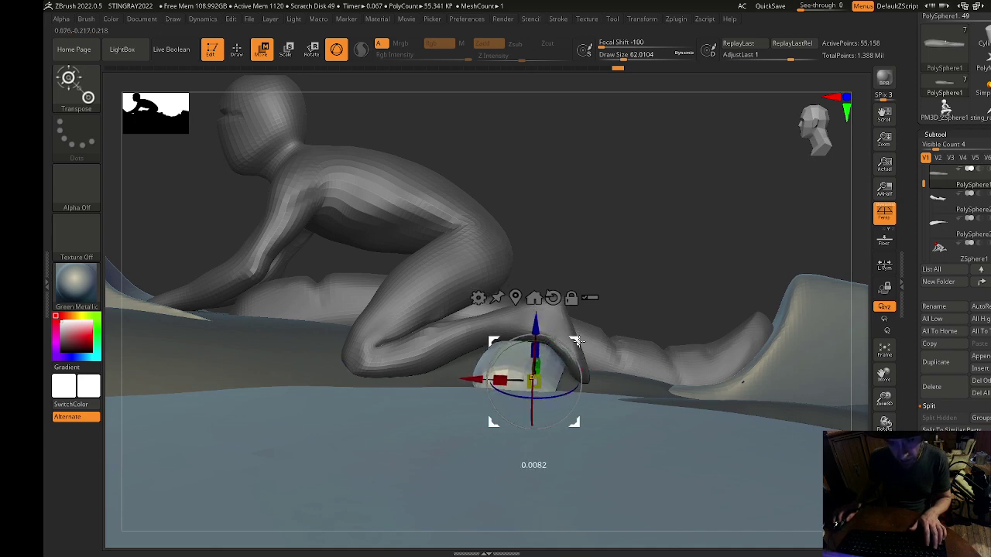
{"action": "key", "text": "q"}
Reselect the rider, refine the heel at a draw size of about 37 and inspect the craft from several angles.
{"action": "left_click", "coordinate": [547, 329], "text": "alt"}
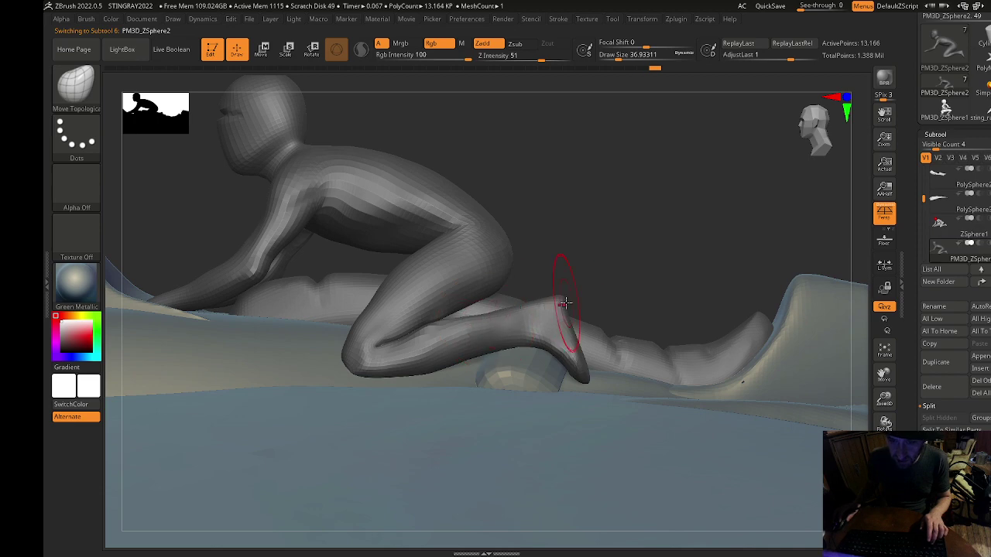
{"action": "left_click_drag", "start_coordinate": [595, 275], "coordinate": [593, 354]}
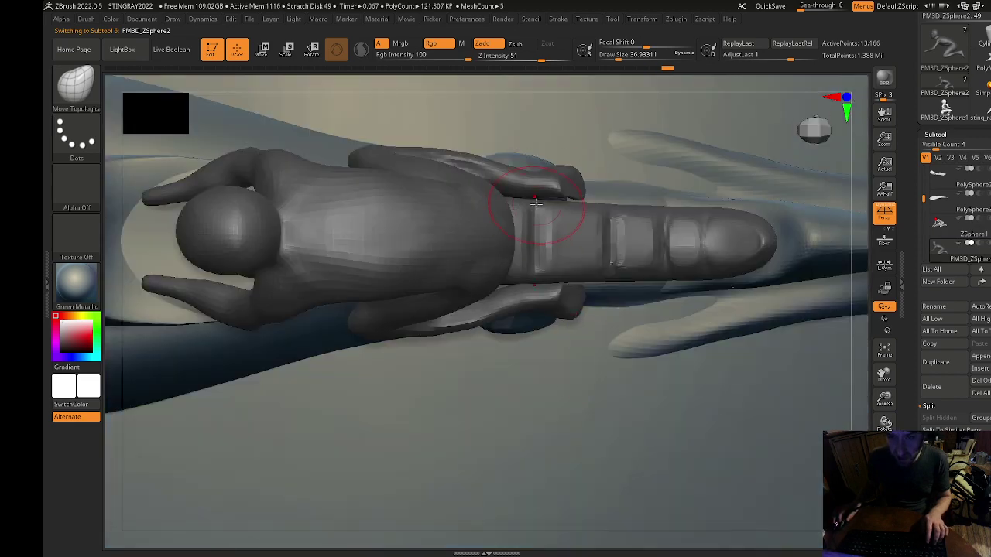
{"action": "key", "text": "f"}
{"action": "left_click_drag", "start_coordinate": [650, 456], "coordinate": [548, 192]}
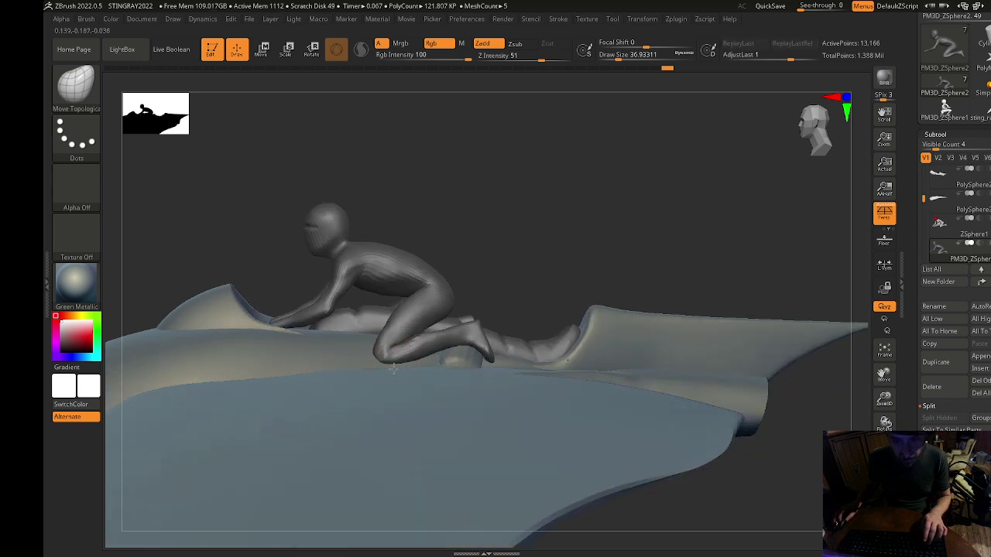
{"action": "right_click_drag", "start_coordinate": [389, 350], "coordinate": [519, 261]}
{"action": "left_click_drag", "start_coordinate": [510, 111], "coordinate": [498, 159], "text": "shift"}
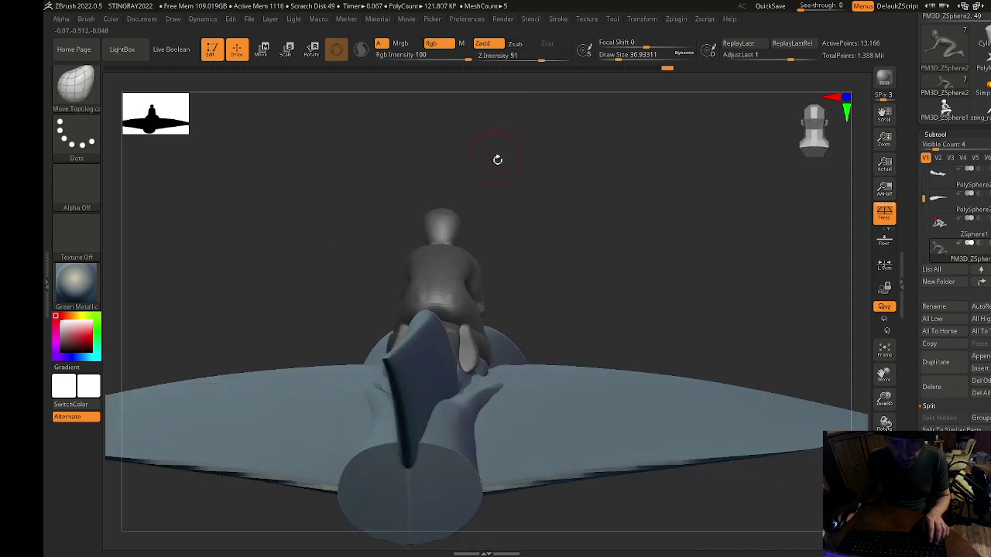
Refine and smooth the rider's knee and lower leg from a side view.
{"action": "mouse_move", "coordinate": [567, 195]}
{"action": "left_mouse_down"}
{"action": "mouse_move", "coordinate": [580, 217]}
{"action": "mouse_move", "coordinate": [573, 232]}
{"action": "mouse_move", "coordinate": [575, 201]}
{"action": "mouse_move", "coordinate": [682, 252]}
{"action": "mouse_move", "coordinate": [847, 217]}
{"action": "mouse_move", "coordinate": [774, 248]}
{"action": "mouse_move", "coordinate": [730, 225]}
{"action": "mouse_move", "coordinate": [741, 225]}
{"action": "mouse_move", "coordinate": [607, 451]}
{"action": "left_mouse_up"}
{"action": "key", "text": "shift"}
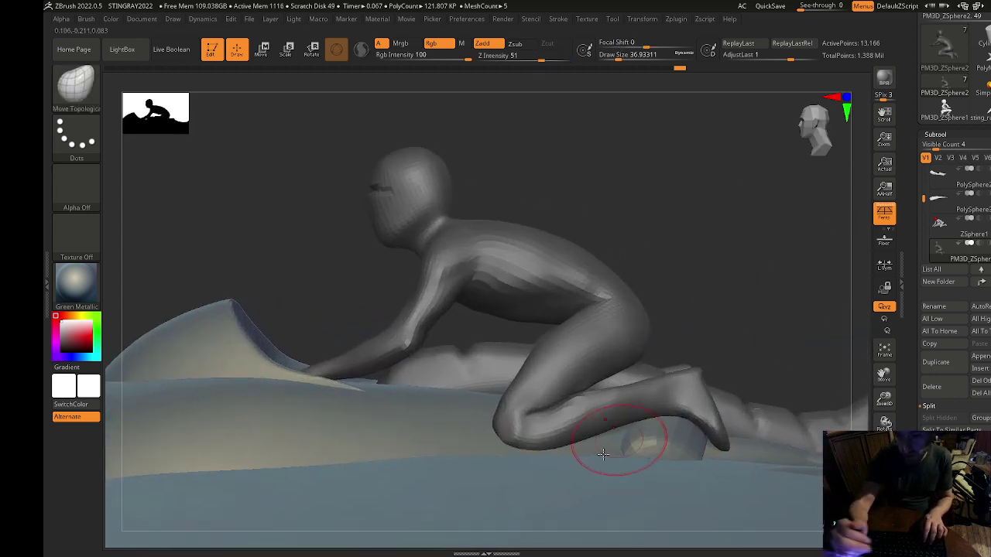
{"action": "left_click_drag", "start_coordinate": [728, 256], "coordinate": [728, 267]}
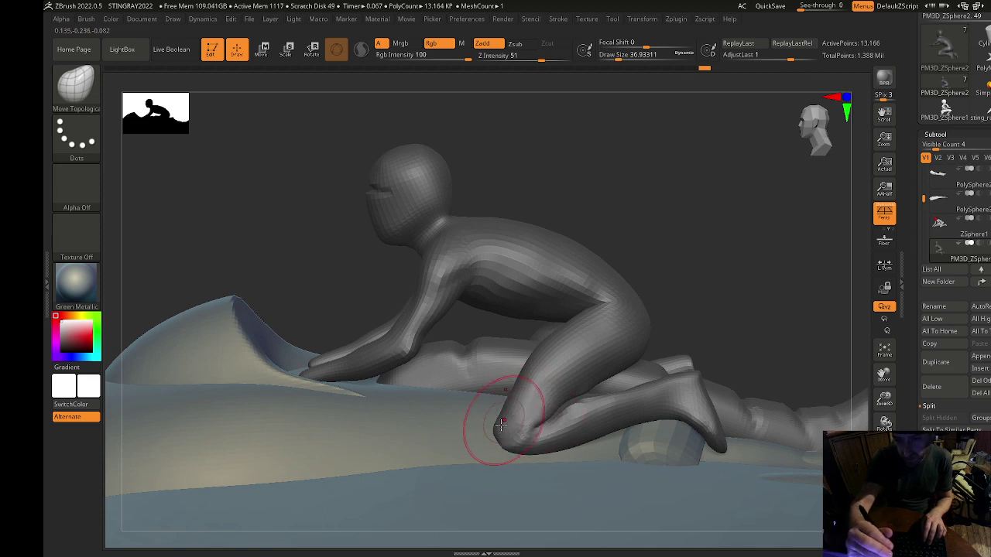
{"action": "mouse_move", "coordinate": [510, 434]}
{"action": "left_mouse_down", "text": "shift"}
{"action": "mouse_move", "coordinate": [542, 424]}
{"action": "mouse_move", "coordinate": [584, 380]}
{"action": "mouse_move", "coordinate": [632, 364]}
{"action": "left_mouse_up", "text": "shift"}
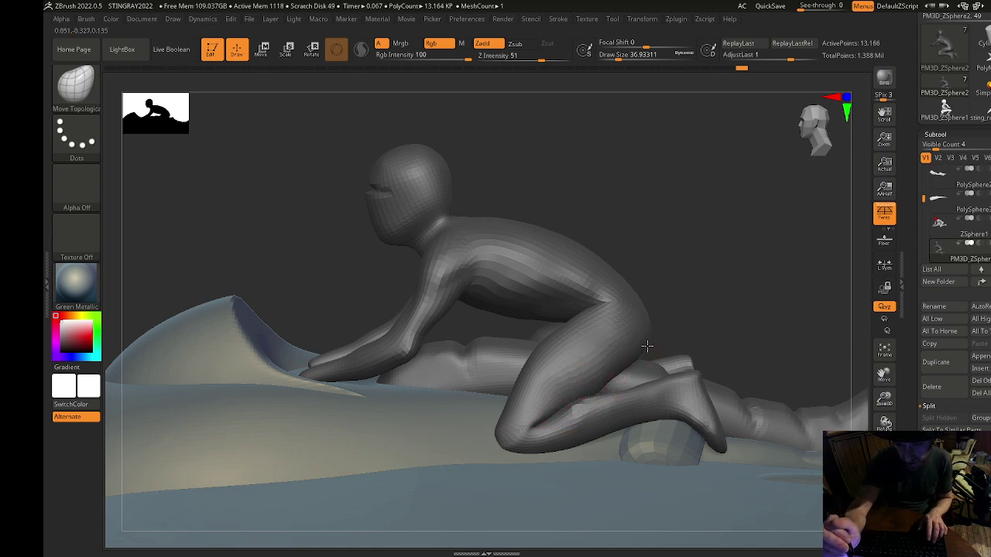
{"action": "left_click_drag", "start_coordinate": [650, 327], "coordinate": [691, 290], "text": "alt"}
{"action": "mouse_move", "coordinate": [691, 290]}
{"action": "right_mouse_down"}
{"action": "mouse_move", "coordinate": [741, 263]}
{"action": "mouse_move", "coordinate": [611, 352]}
{"action": "right_mouse_up"}
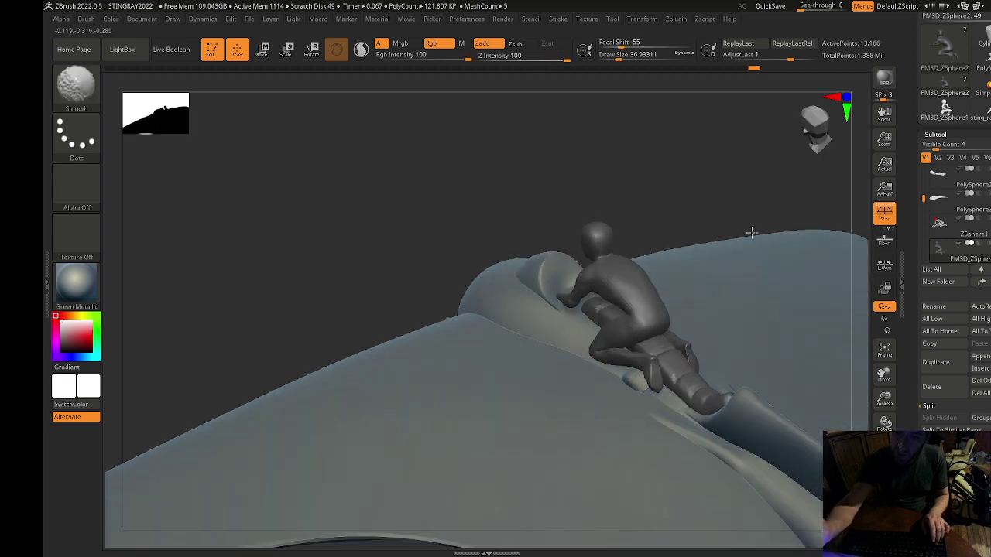
Select the cockpit cowl subtool and insert an H Cylinder from the IMM Primitives brush in front of the rider's hands.
{"action": "right_click_drag", "start_coordinate": [752, 233], "coordinate": [772, 165]}
{"action": "right_click_drag", "start_coordinate": [698, 257], "coordinate": [699, 236], "text": "ctrl"}
{"action": "mouse_move", "coordinate": [480, 162]}
{"action": "right_mouse_down"}
{"action": "mouse_move", "coordinate": [540, 177]}
{"action": "mouse_move", "coordinate": [684, 245]}
{"action": "mouse_move", "coordinate": [661, 191]}
{"action": "mouse_move", "coordinate": [612, 202]}
{"action": "mouse_move", "coordinate": [699, 233]}
{"action": "mouse_move", "coordinate": [703, 287]}
{"action": "mouse_move", "coordinate": [708, 214]}
{"action": "mouse_move", "coordinate": [737, 231]}
{"action": "mouse_move", "coordinate": [728, 309]}
{"action": "right_mouse_up"}
{"action": "mouse_move", "coordinate": [696, 220]}
{"action": "right_mouse_down"}
{"action": "mouse_move", "coordinate": [691, 173]}
{"action": "mouse_move", "coordinate": [777, 164]}
{"action": "right_mouse_up"}
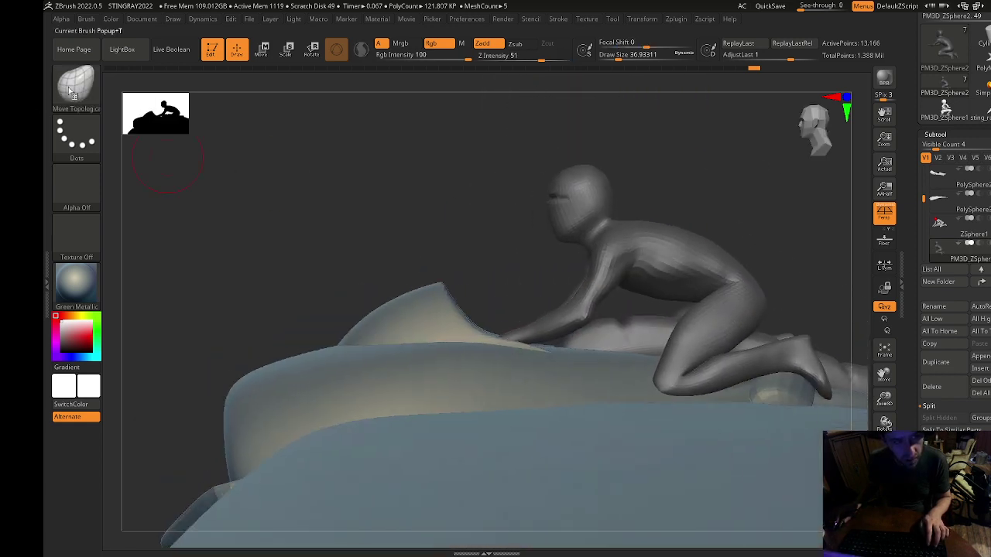
{"action": "left_click", "coordinate": [481, 375], "text": "alt"}
{"action": "left_click", "coordinate": [441, 327], "text": "alt"}
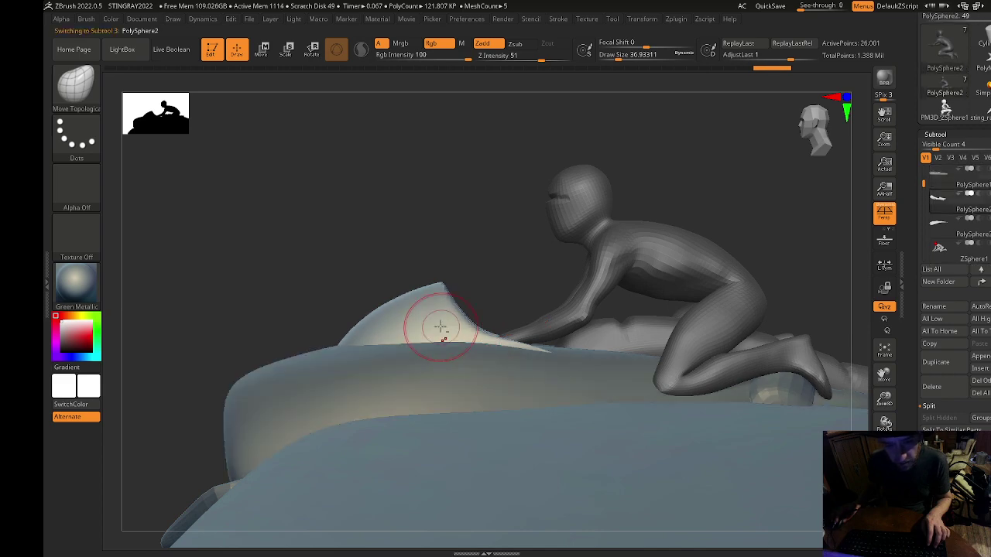
{"action": "left_click", "coordinate": [71, 97]}
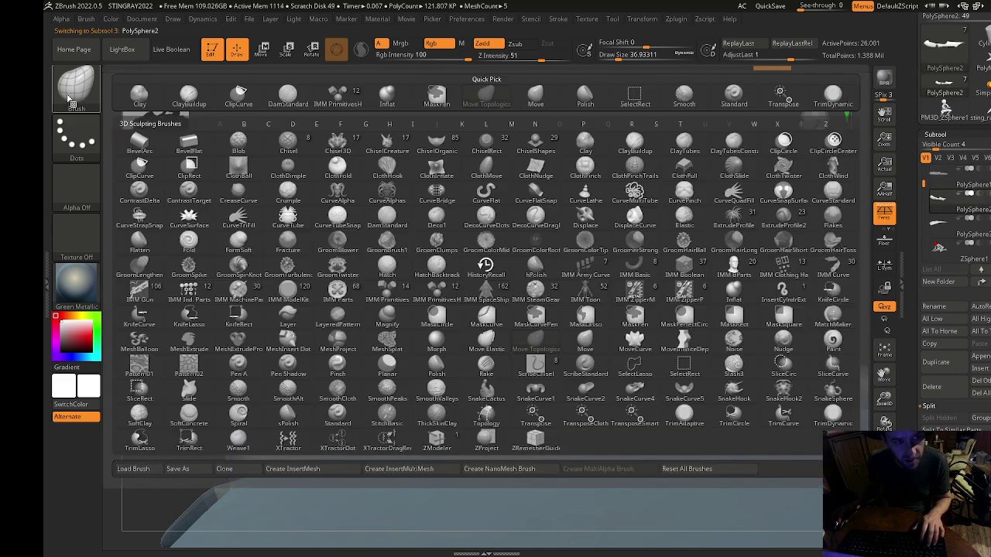
{"action": "left_click", "coordinate": [338, 95]}
{"action": "left_click", "coordinate": [149, 87]}
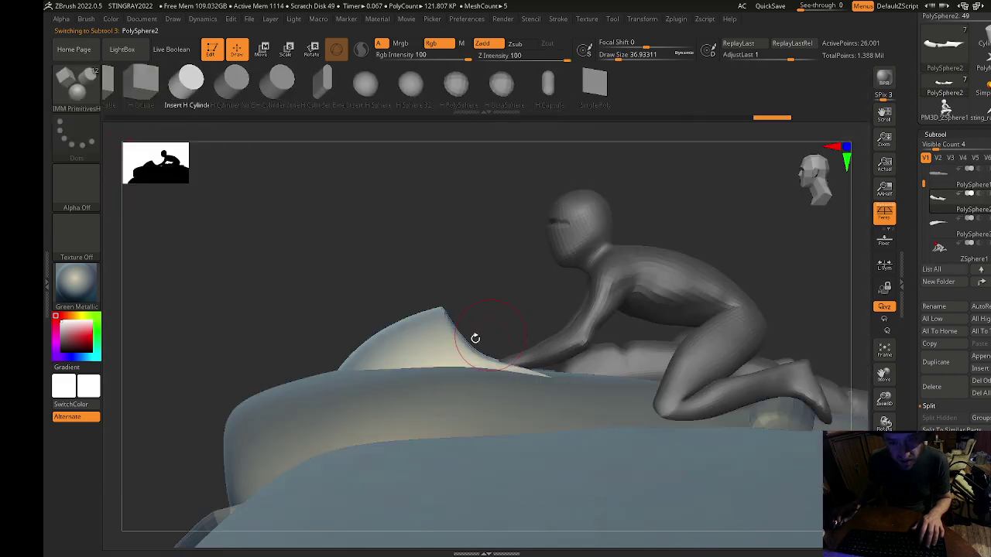
{"action": "left_click_drag", "start_coordinate": [472, 338], "coordinate": [476, 341]}
Resize the mirrored pair of inserted cylinders, undoing the first scaling.
{"action": "left_click_drag", "start_coordinate": [507, 278], "coordinate": [458, 292]}
{"action": "key", "text": "e"}
{"action": "left_click_drag", "start_coordinate": [421, 330], "coordinate": [365, 287]}
{"action": "key", "text": "ctrl+z"}
{"action": "left_click_drag", "start_coordinate": [424, 324], "coordinate": [407, 335]}
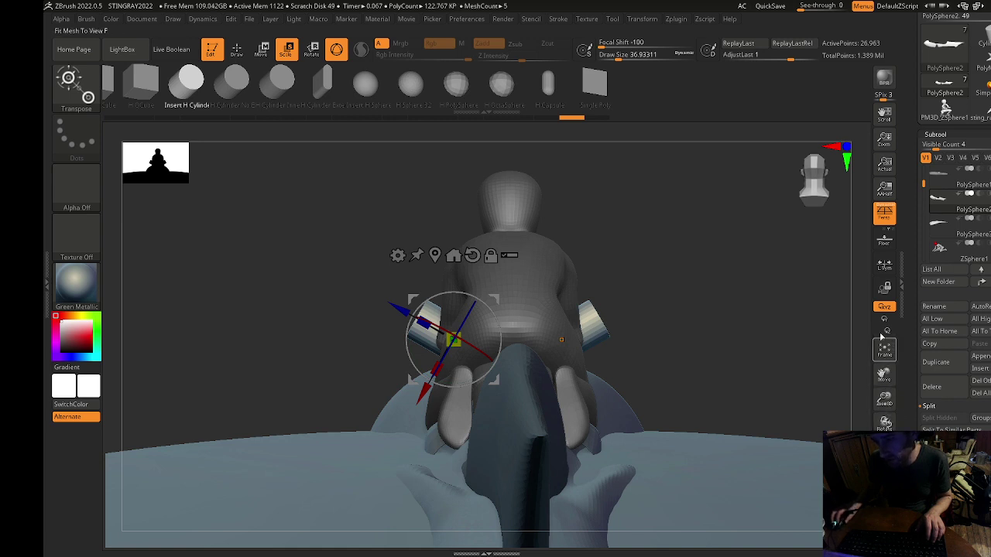
Enable local symmetry and scale the cylinders down into slim grips.
{"action": "left_click", "coordinate": [885, 261]}
{"action": "left_click_drag", "start_coordinate": [425, 322], "coordinate": [307, 253]}
{"action": "left_click_drag", "start_coordinate": [434, 301], "coordinate": [416, 317]}
{"action": "left_click_drag", "start_coordinate": [274, 271], "coordinate": [331, 286]}
{"action": "left_click_drag", "start_coordinate": [514, 333], "coordinate": [469, 261]}
{"action": "left_click_drag", "start_coordinate": [454, 338], "coordinate": [417, 395]}
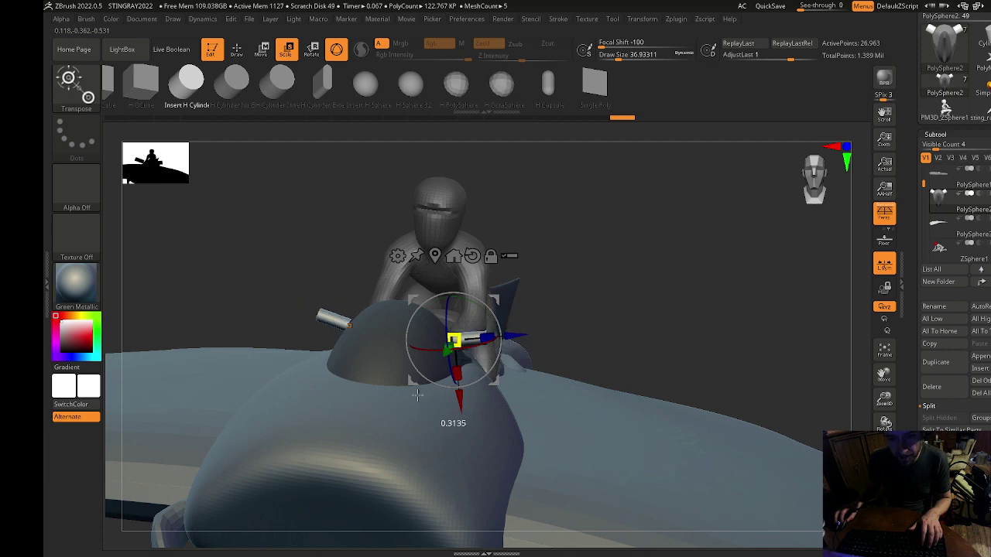
Move the two grips inward and line them up with the rider's hands from front, back and side.
{"action": "left_click_drag", "start_coordinate": [629, 250], "coordinate": [597, 313]}
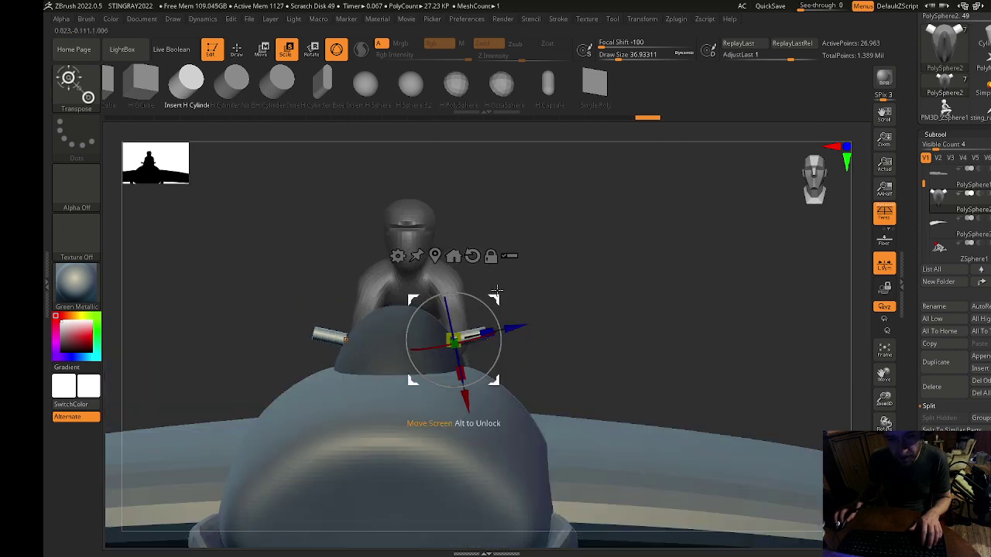
{"action": "left_click_drag", "start_coordinate": [497, 291], "coordinate": [475, 305]}
{"action": "left_click_drag", "start_coordinate": [630, 294], "coordinate": [541, 307]}
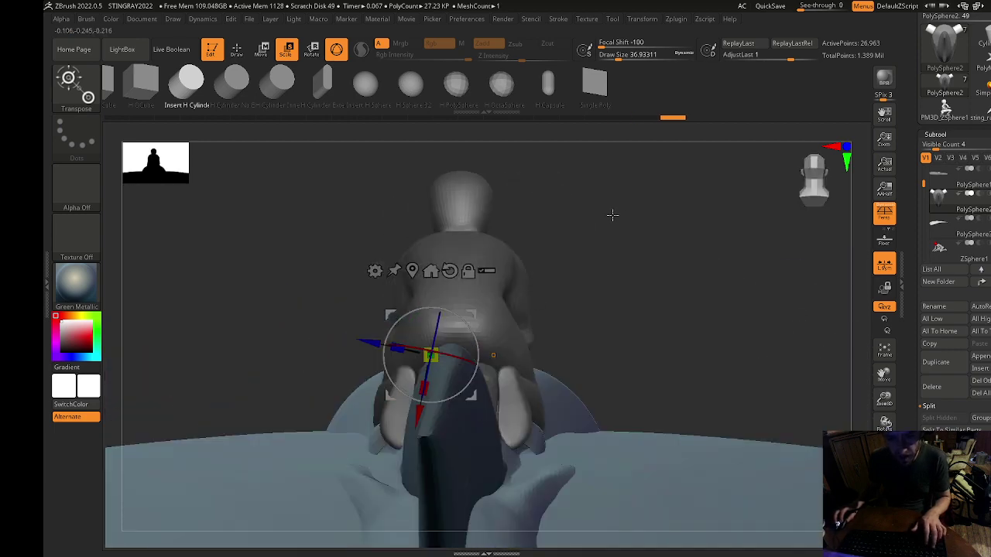
{"action": "left_click_drag", "start_coordinate": [611, 214], "coordinate": [678, 226]}
{"action": "left_click_drag", "start_coordinate": [478, 295], "coordinate": [517, 298]}
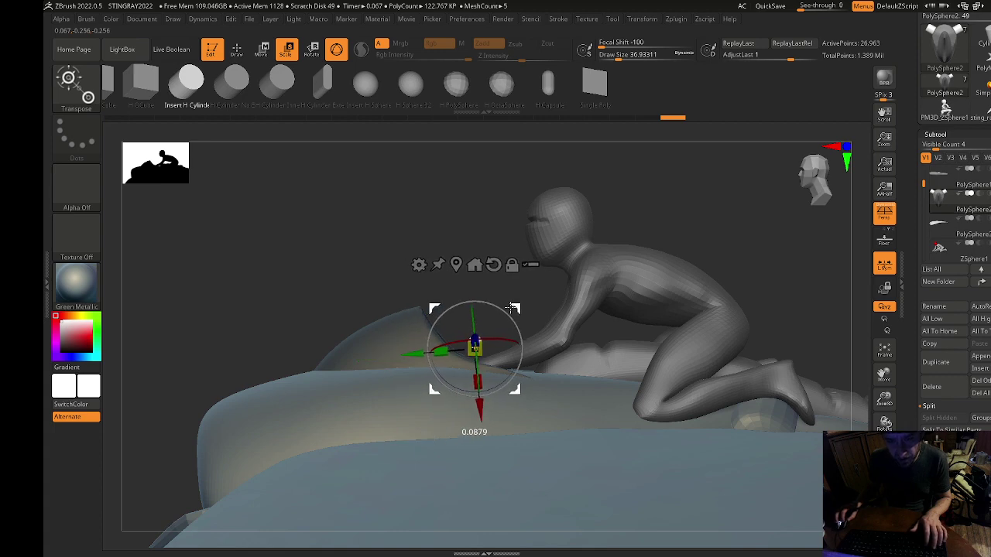
Lengthen the two grips along their axis and shift them inward until they meet as one straight handlebar behind the cowl.
{"action": "key", "text": "q"}
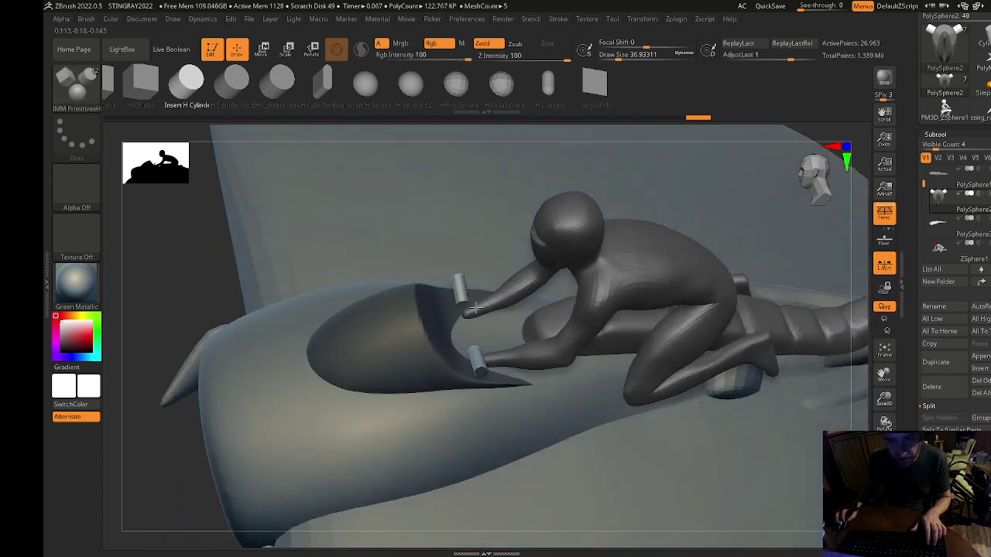
{"action": "right_click_drag", "start_coordinate": [475, 308], "coordinate": [489, 341], "text": "shift"}
{"action": "key", "text": "w"}
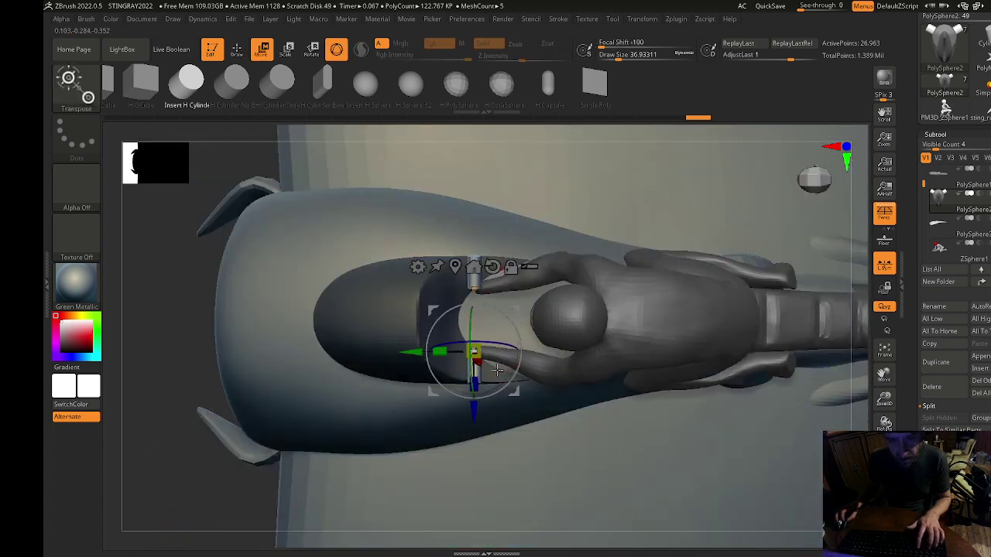
{"action": "key", "text": "r"}
{"action": "left_click_drag", "start_coordinate": [470, 451], "coordinate": [475, 422]}
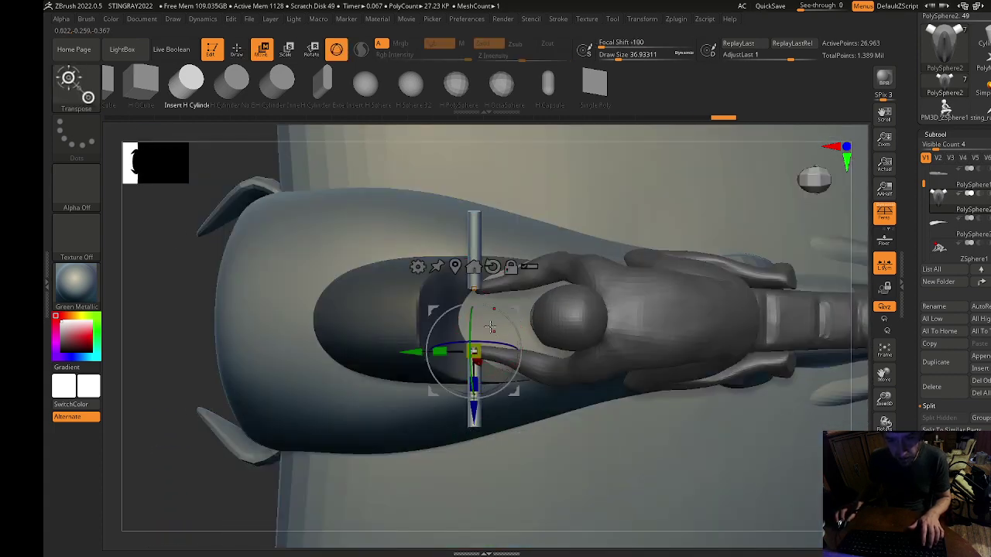
{"action": "left_click_drag", "start_coordinate": [431, 310], "coordinate": [426, 278]}
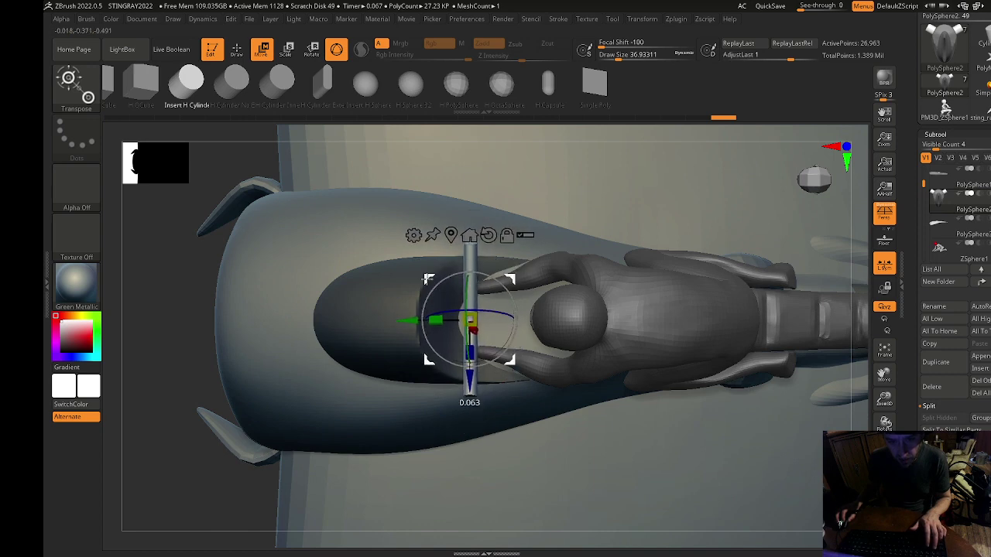
{"action": "left_click_drag", "start_coordinate": [467, 311], "coordinate": [476, 331]}
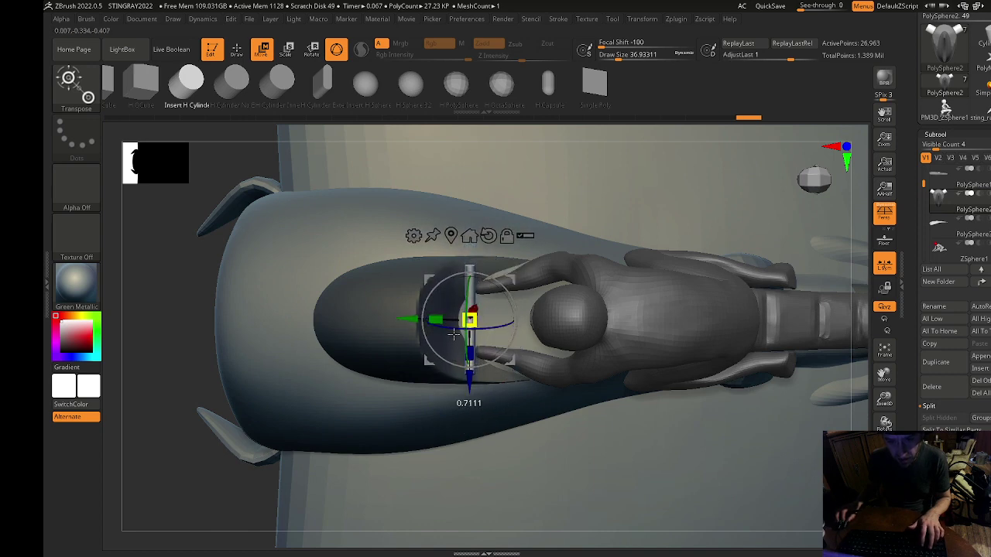
Solo the cowl subtool, try masking the bar's ends, invert the mask and isolate the handlebar from the fuselage.
{"action": "key", "text": "q"}
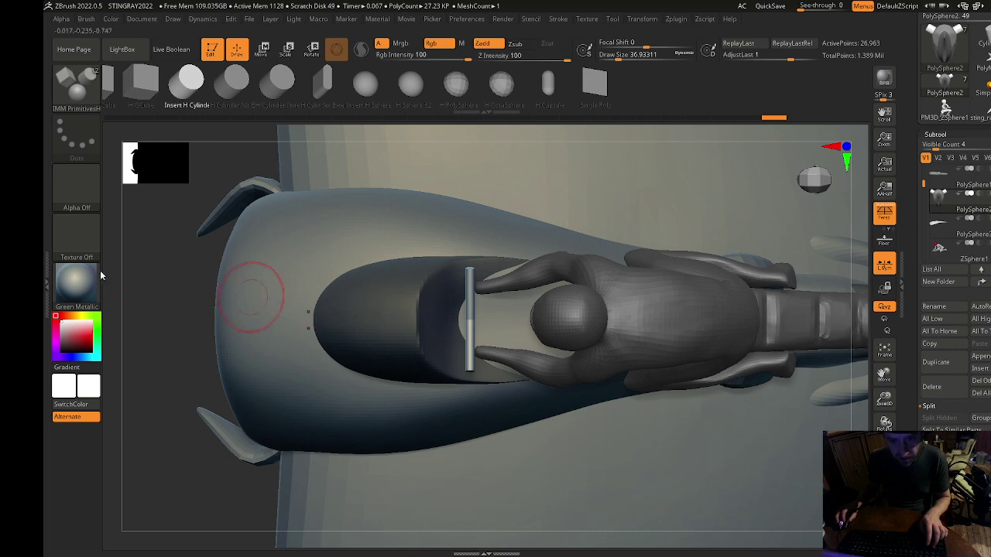
{"action": "mouse_move", "coordinate": [147, 315]}
{"action": "left_mouse_down", "text": "alt"}
{"action": "mouse_move", "coordinate": [181, 312]}
{"action": "mouse_move", "coordinate": [166, 310]}
{"action": "left_mouse_up", "text": "alt"}
{"action": "left_click", "coordinate": [76, 87]}
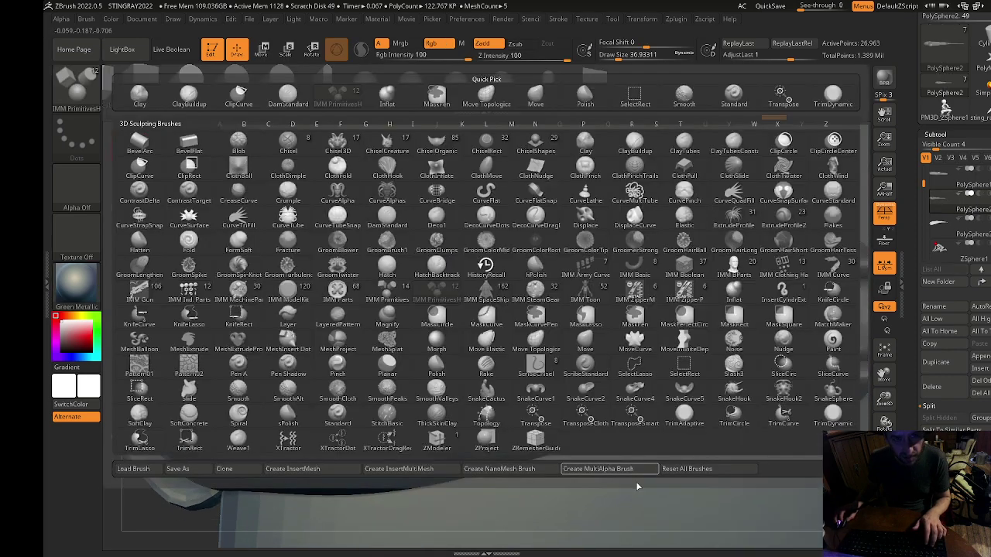
{"action": "left_click_drag", "start_coordinate": [526, 429], "coordinate": [440, 361], "text": "ctrl"}
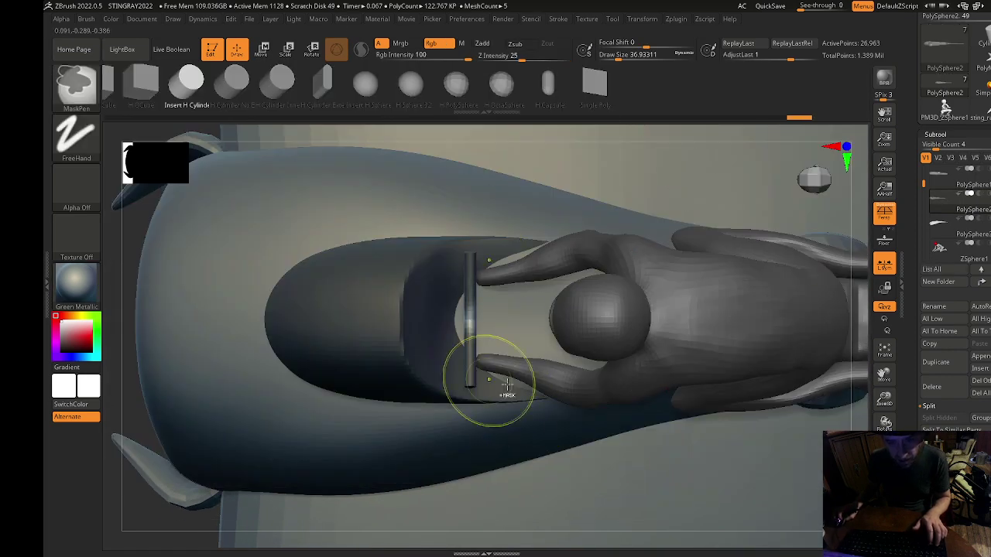
{"action": "left_click", "coordinate": [886, 422]}
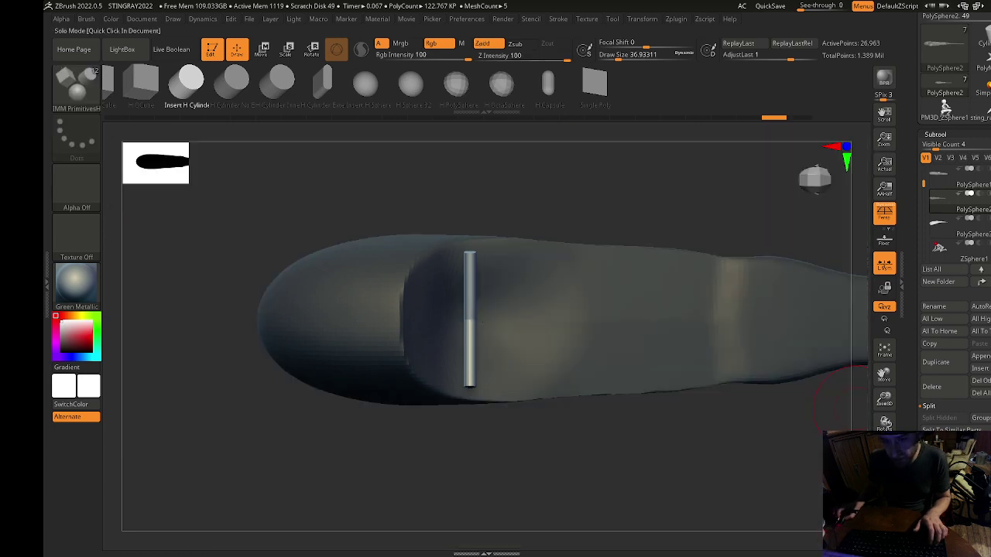
{"action": "left_click_drag", "start_coordinate": [546, 481], "coordinate": [398, 364], "text": "ctrl"}
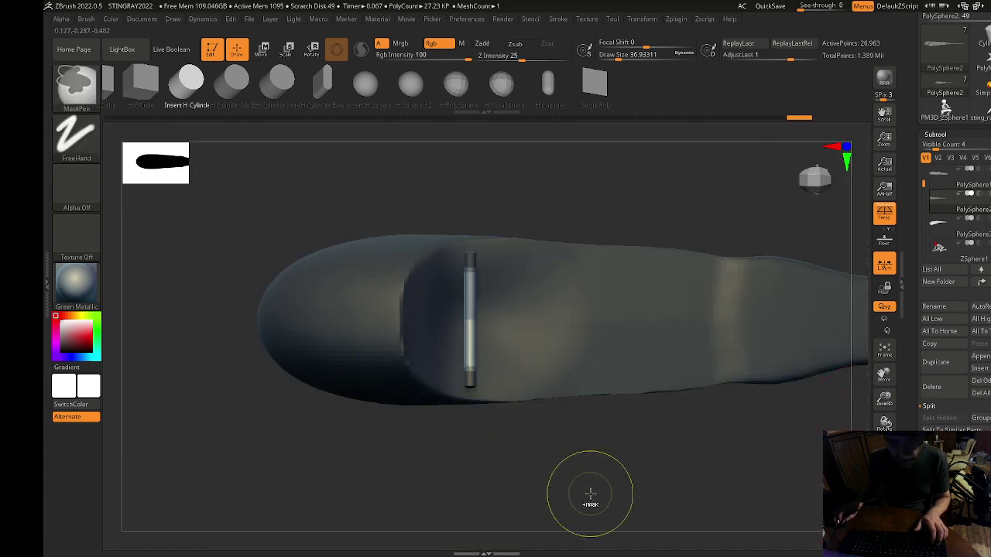
{"action": "left_click", "coordinate": [624, 485], "text": "ctrl"}
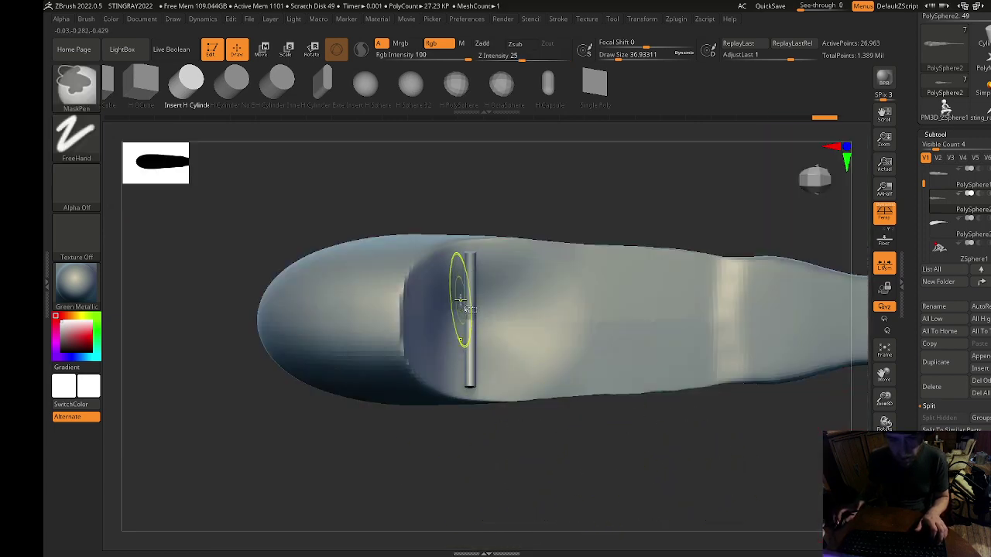
{"action": "left_click", "coordinate": [471, 354], "text": "ctrl+shift"}
Mask off the handlebar's middle and rotate its outer ends about 58 degrees into raised, angled grips.
{"action": "left_click_drag", "start_coordinate": [550, 469], "coordinate": [415, 361], "text": "ctrl"}
{"action": "key", "text": "w"}
{"action": "mouse_move", "coordinate": [515, 281]}
{"action": "left_mouse_down"}
{"action": "mouse_move", "coordinate": [507, 308]}
{"action": "mouse_move", "coordinate": [504, 296]}
{"action": "left_mouse_up"}
{"action": "left_click", "coordinate": [490, 278]}
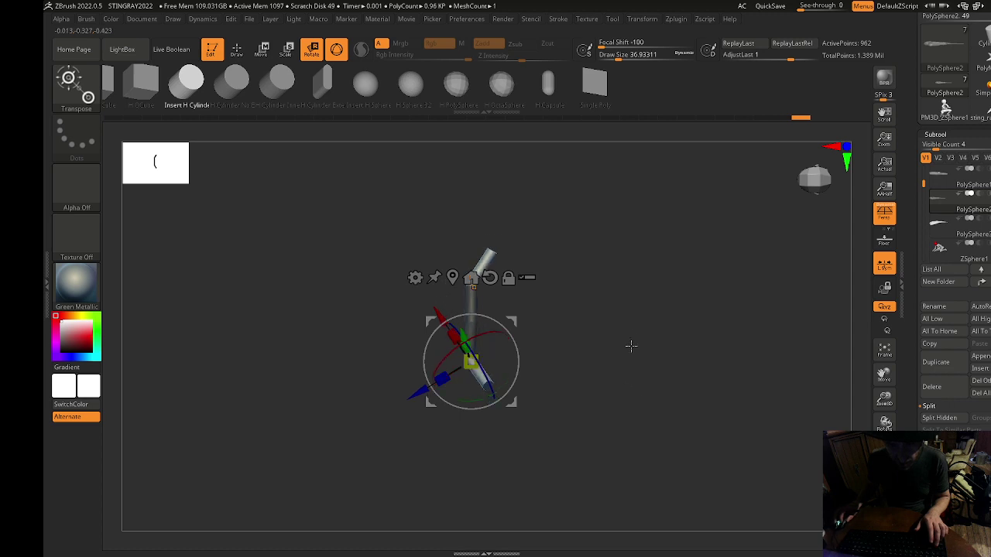
{"action": "left_click_drag", "start_coordinate": [631, 346], "coordinate": [678, 357]}
{"action": "left_click_drag", "start_coordinate": [772, 388], "coordinate": [724, 414]}
{"action": "left_click_drag", "start_coordinate": [500, 326], "coordinate": [453, 319]}
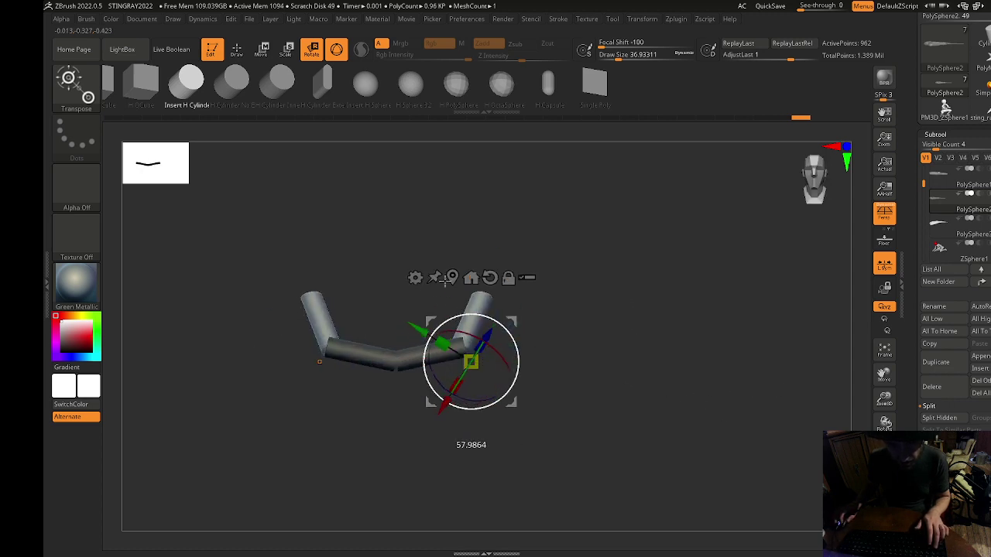
Shift the bent grips, turn off solo and curve the handlebar outward around the rider's hands.
{"action": "key", "text": "w"}
{"action": "left_click_drag", "start_coordinate": [516, 317], "coordinate": [522, 322]}
{"action": "left_click", "coordinate": [885, 515]}
{"action": "left_click_drag", "start_coordinate": [708, 372], "coordinate": [470, 236]}
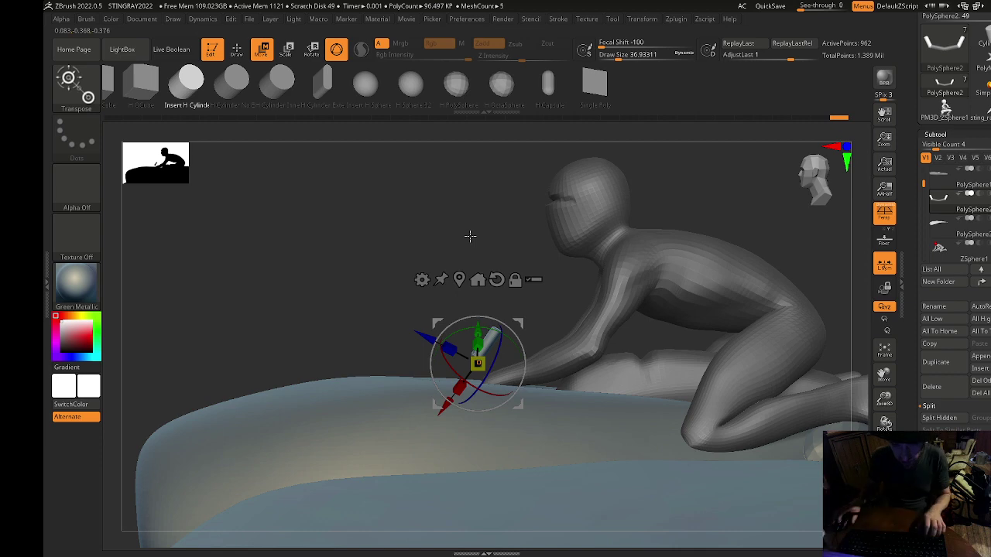
{"action": "left_click_drag", "start_coordinate": [336, 242], "coordinate": [537, 256]}
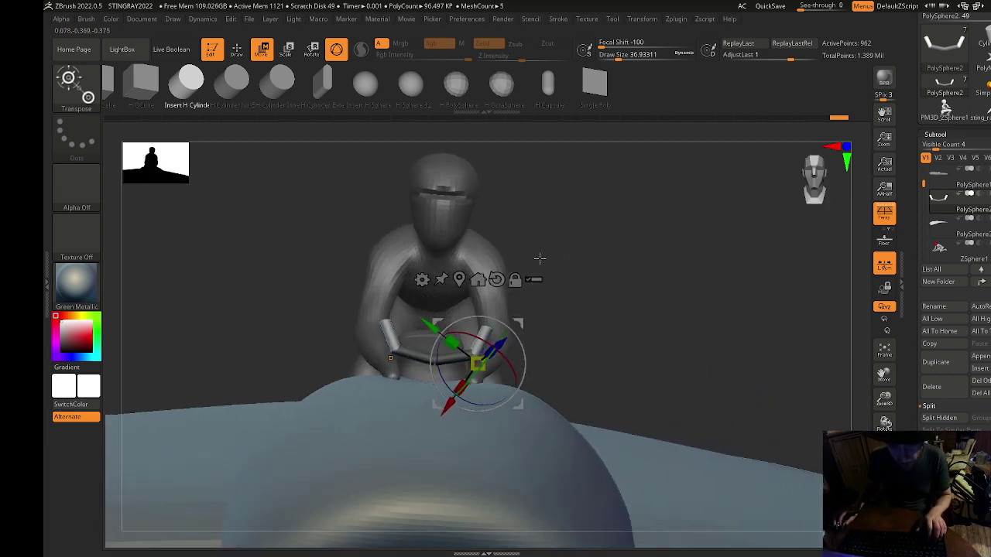
{"action": "left_click_drag", "start_coordinate": [586, 297], "coordinate": [531, 313]}
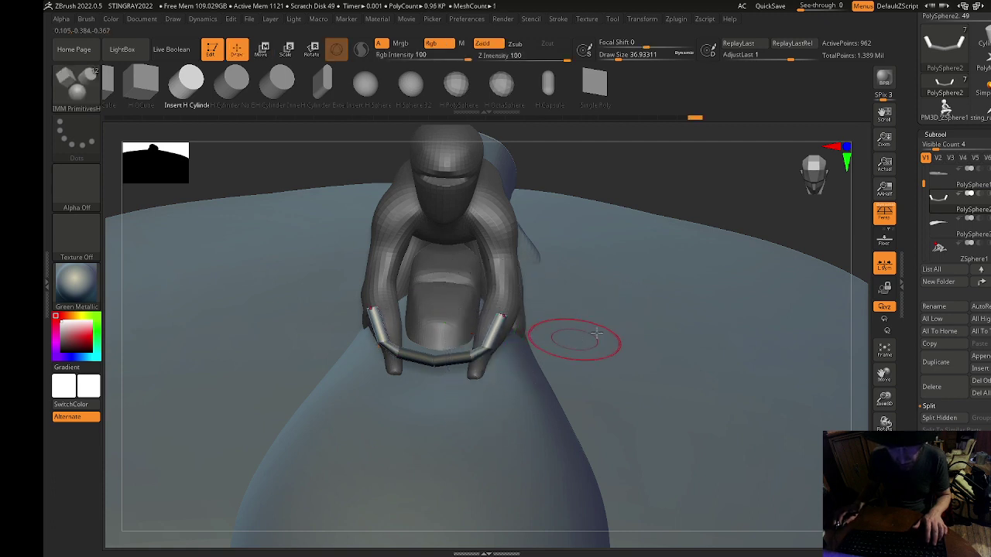
Lower the handlebar's grips and move them back toward the rider's hands.
{"action": "left_click_drag", "start_coordinate": [732, 183], "coordinate": [725, 164]}
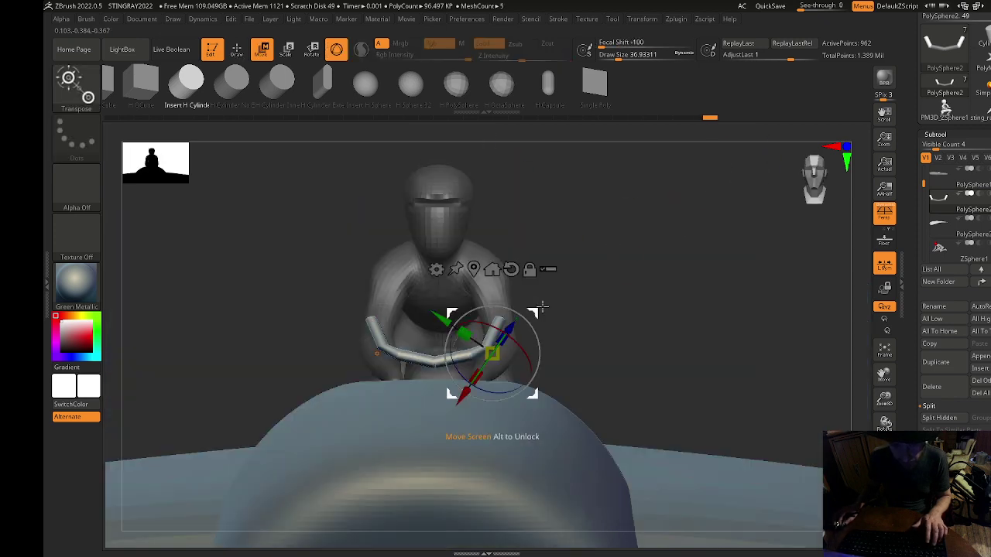
{"action": "left_click_drag", "start_coordinate": [543, 308], "coordinate": [545, 332]}
{"action": "left_click_drag", "start_coordinate": [695, 338], "coordinate": [618, 331]}
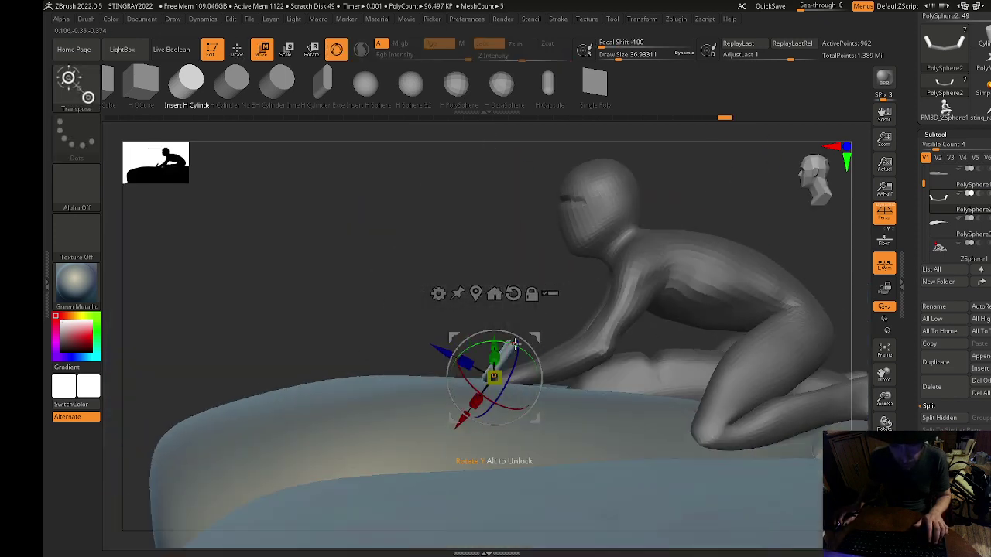
{"action": "left_click_drag", "start_coordinate": [536, 338], "coordinate": [545, 343]}
{"action": "key", "text": "q"}
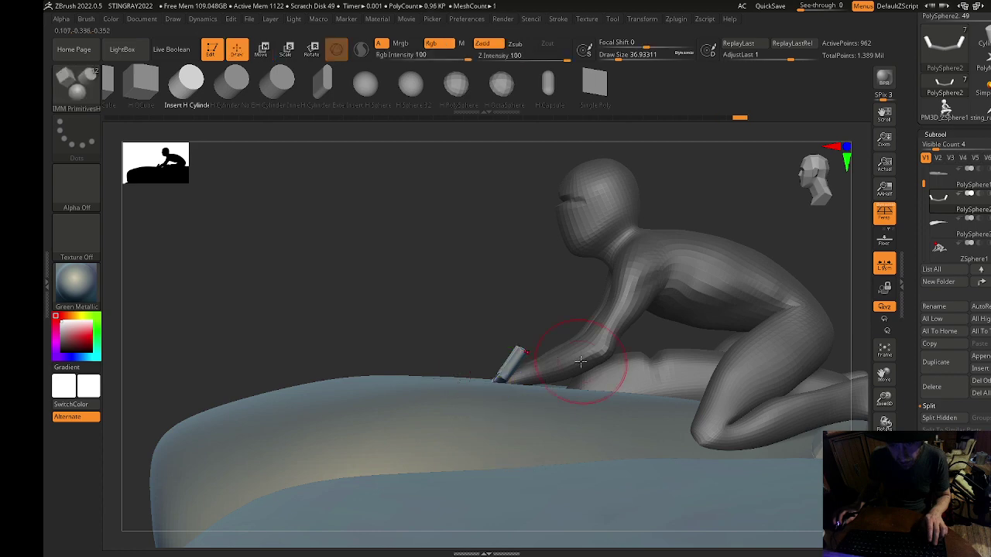
Select the rider, enlarge the brush to about 128 and try to insert a cylinder at its hand.
{"action": "left_click", "coordinate": [581, 361], "text": "alt"}
{"action": "key", "text": "s"}
{"action": "left_click", "coordinate": [559, 364]}
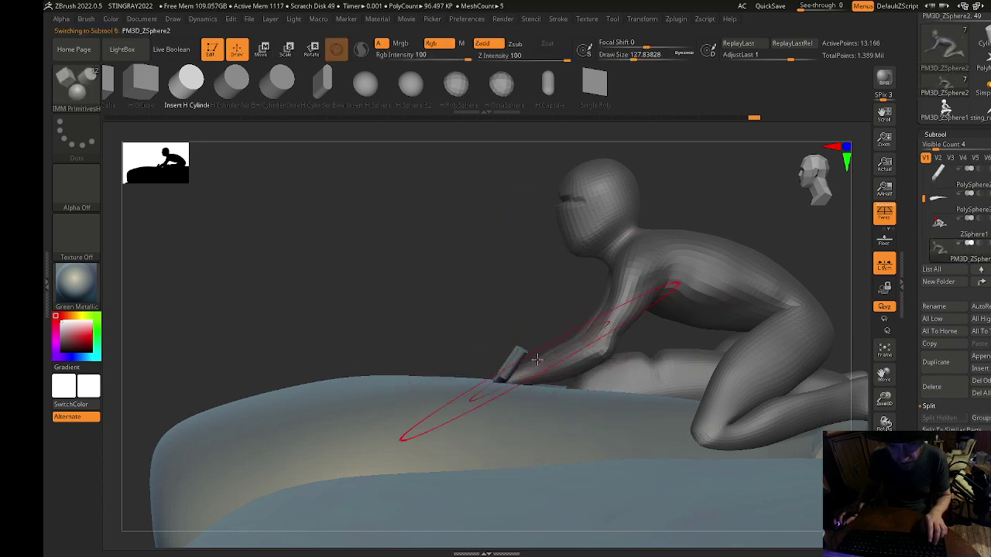
{"action": "key", "text": "ctrl+d"}
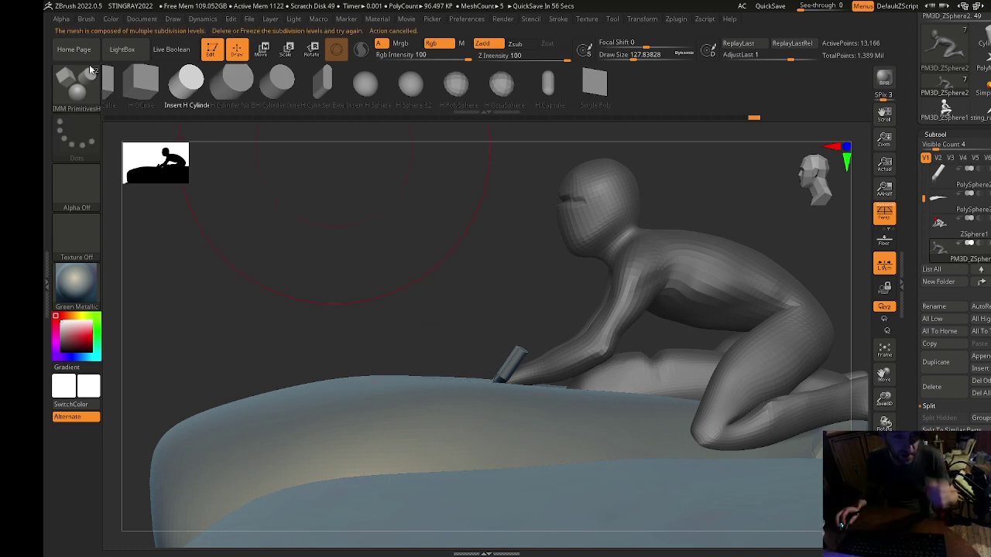
{"action": "left_click_drag", "start_coordinate": [437, 279], "coordinate": [476, 336]}
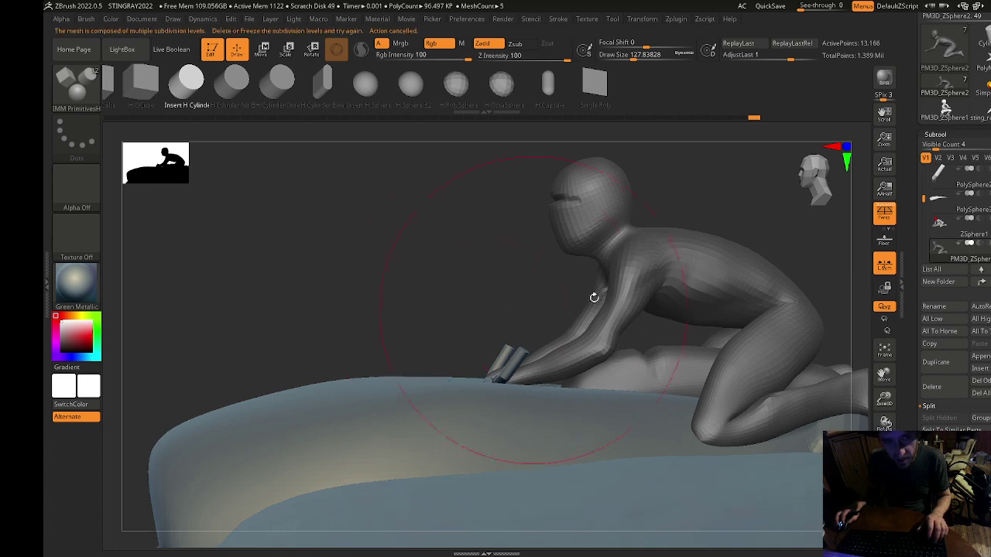
Switch to the Move Topological brush, select the handlebar and reduce the brush size to about 46.
{"action": "left_click", "coordinate": [96, 95]}
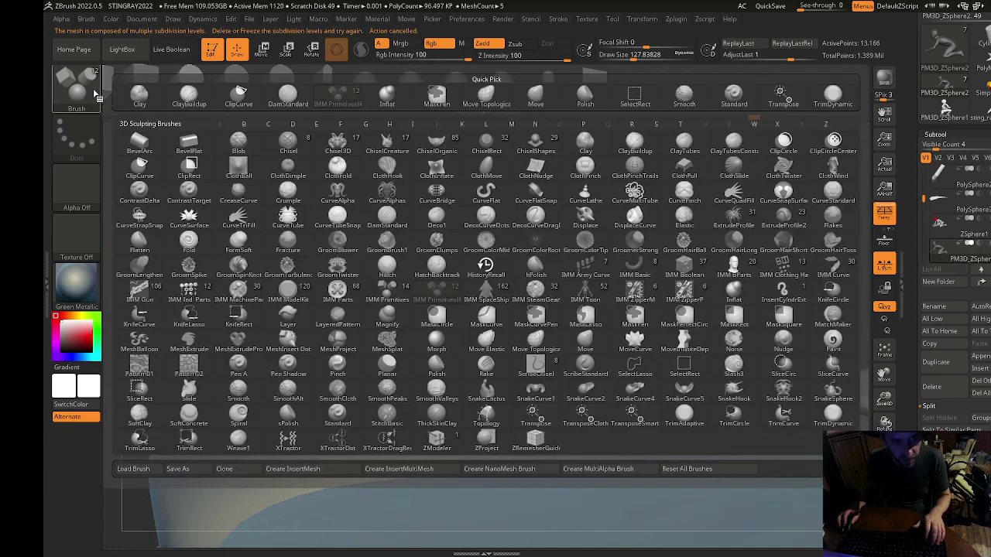
{"action": "left_click", "coordinate": [477, 104]}
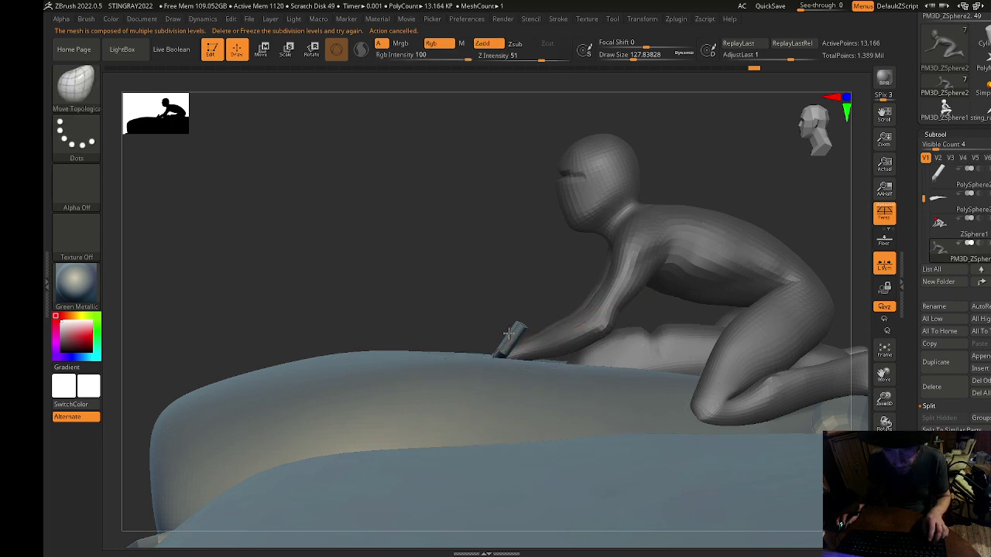
{"action": "left_click", "coordinate": [509, 334], "text": "alt"}
{"action": "key", "text": "s"}
{"action": "left_click_drag", "start_coordinate": [524, 331], "coordinate": [509, 332]}
Unhide the cowl and the rest of the handlebar's subtool, and turn on the polyframe display.
{"action": "key", "text": "ctrl+shift"}
{"action": "key", "text": "ctrl+shift"}
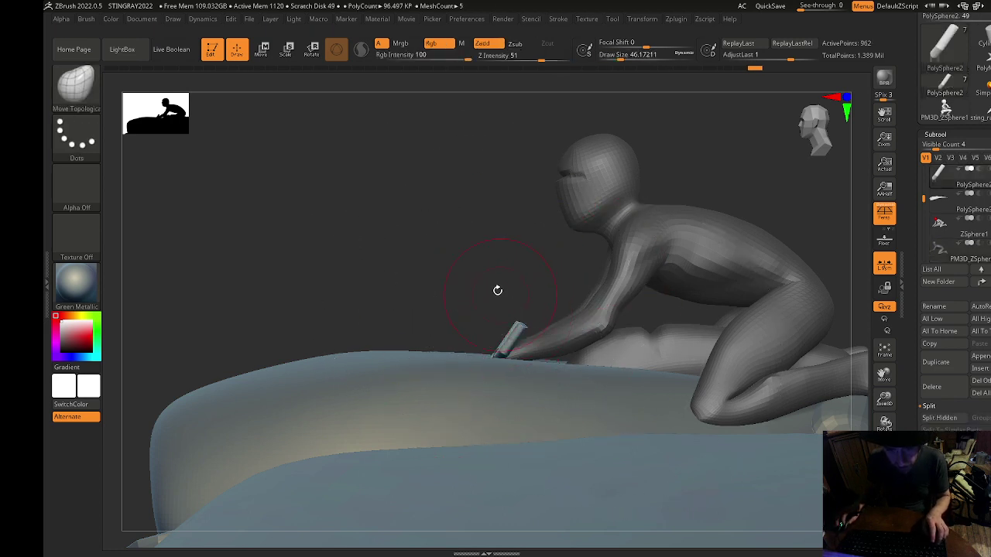
{"action": "left_click", "coordinate": [497, 282], "text": "ctrl+shift"}
{"action": "left_click_drag", "start_coordinate": [504, 283], "coordinate": [809, 464]}
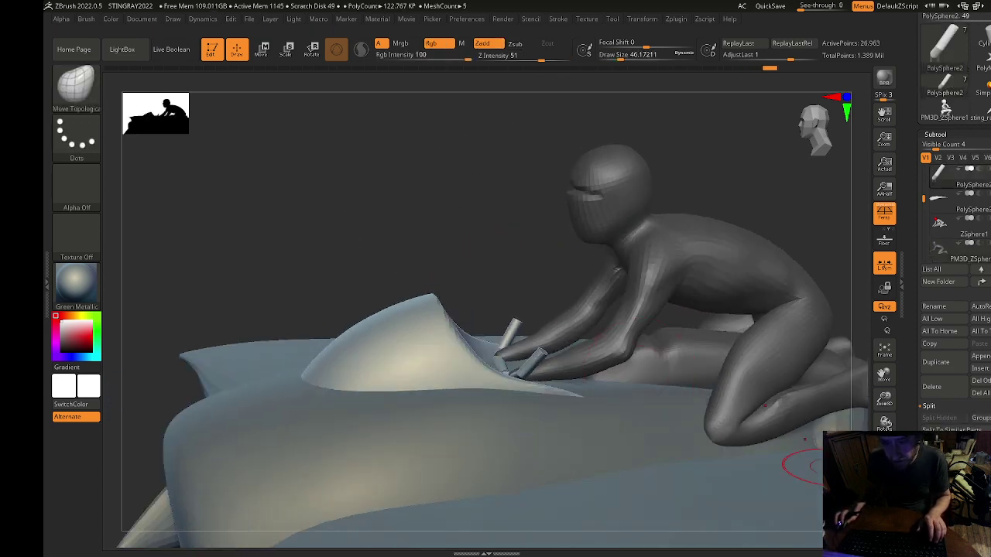
{"action": "left_click_drag", "start_coordinate": [872, 429], "coordinate": [906, 445]}
{"action": "left_click", "coordinate": [886, 424]}
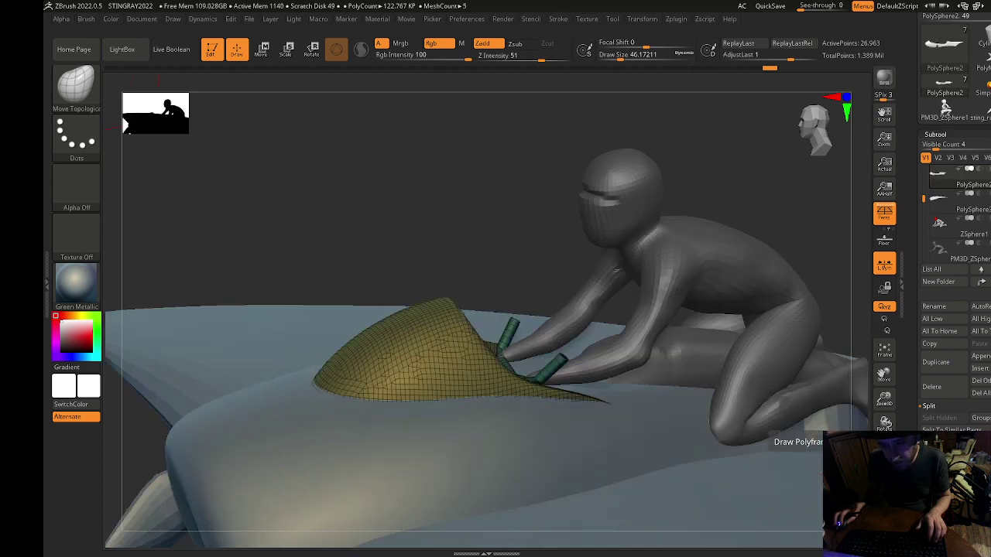
Try isolating the cowl's polygroup and the handlebar's polygroup, restoring the full subtool after each.
{"action": "left_click_drag", "start_coordinate": [400, 238], "coordinate": [379, 255]}
{"action": "left_click", "coordinate": [401, 351], "text": "ctrl+shift"}
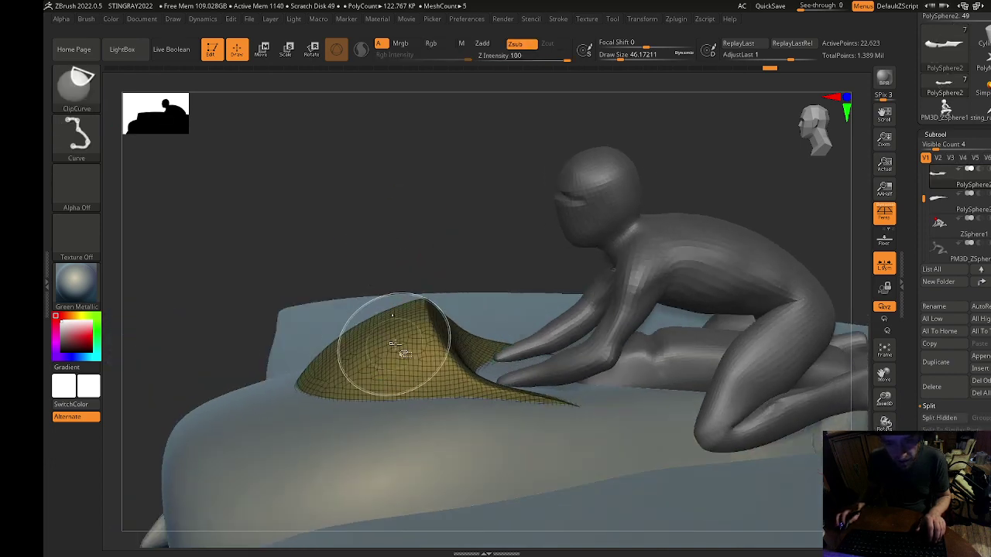
{"action": "left_click", "coordinate": [406, 340], "text": "ctrl+shift"}
{"action": "left_click", "coordinate": [410, 267], "text": "ctrl+shift"}
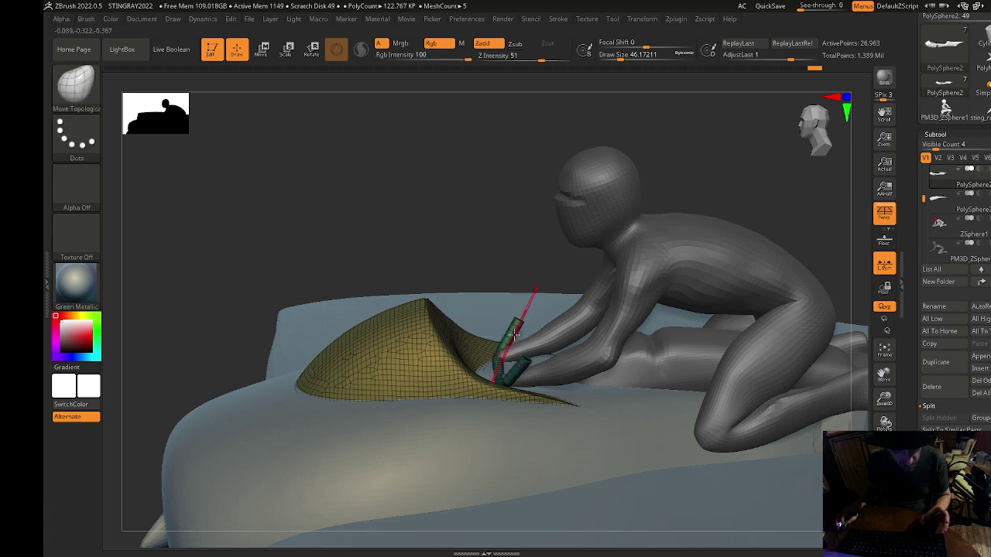
{"action": "left_click_drag", "start_coordinate": [515, 334], "coordinate": [509, 332], "text": "ctrl+shift"}
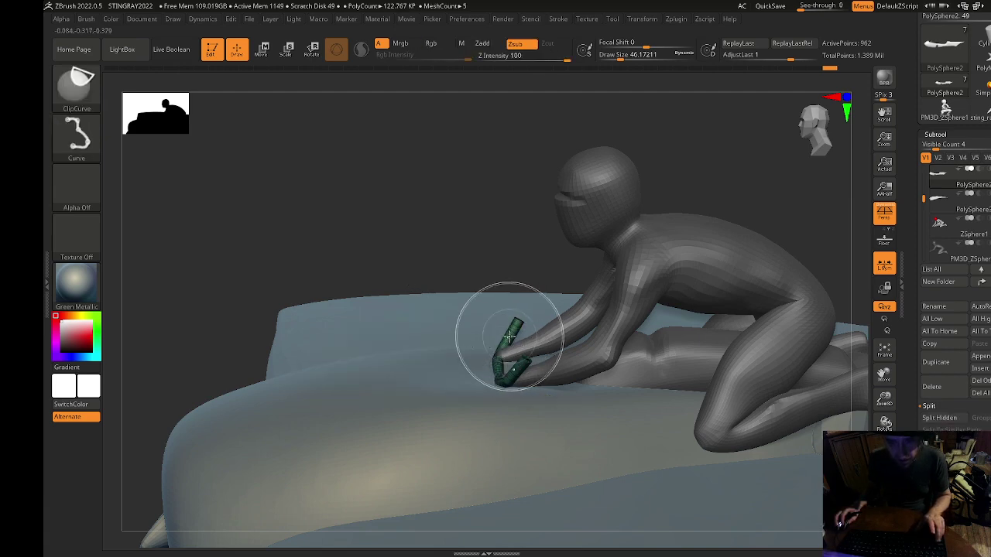
{"action": "key", "text": "ctrl+z"}
{"action": "mouse_move", "coordinate": [427, 266]}
{"action": "left_mouse_down"}
{"action": "mouse_move", "coordinate": [452, 194]}
{"action": "mouse_move", "coordinate": [476, 283]}
{"action": "left_mouse_up"}
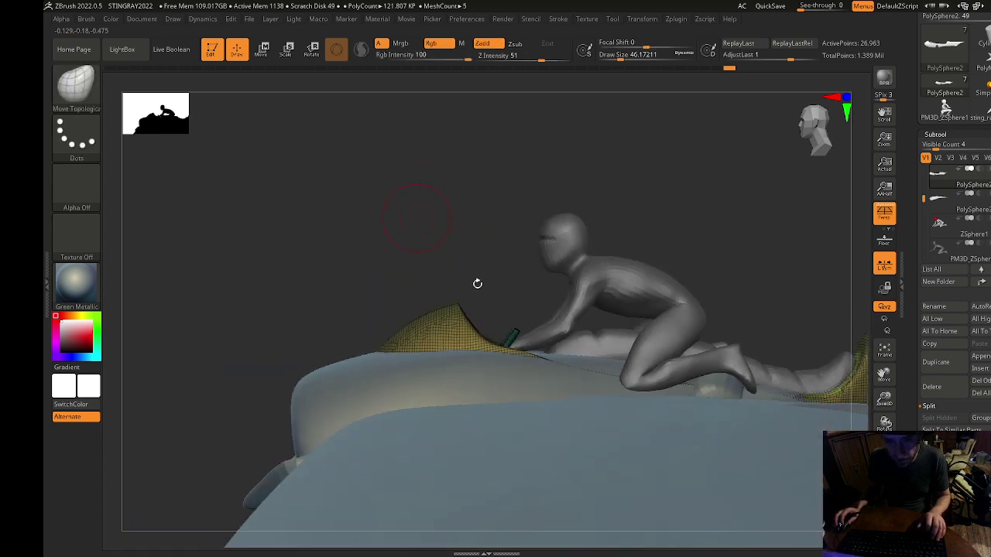
Select the rider and set the IMM PrimitivesH brush to its H Cylinder mesh.
{"action": "left_click", "coordinate": [545, 335], "text": "alt"}
{"action": "left_click_drag", "start_coordinate": [465, 193], "coordinate": [360, 136]}
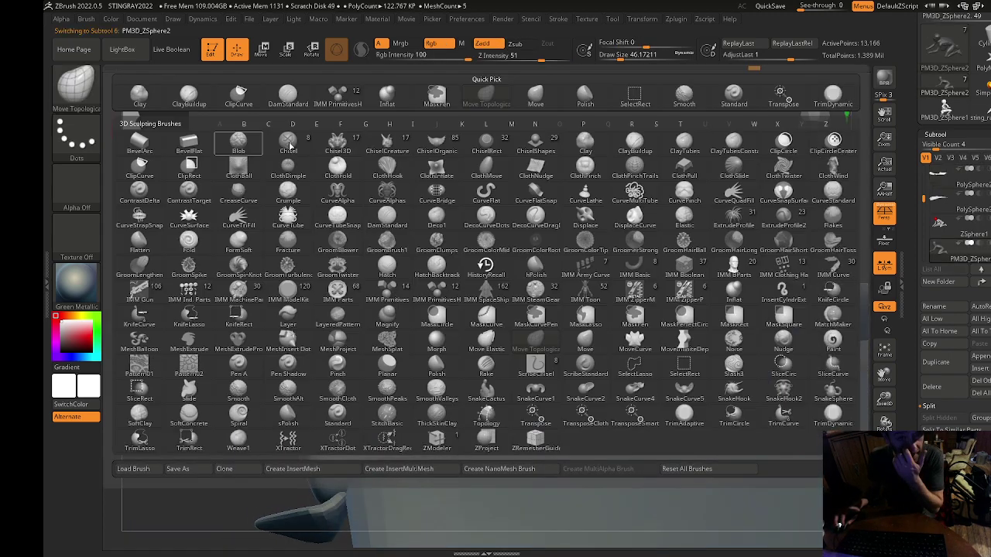
{"action": "left_click", "coordinate": [77, 85]}
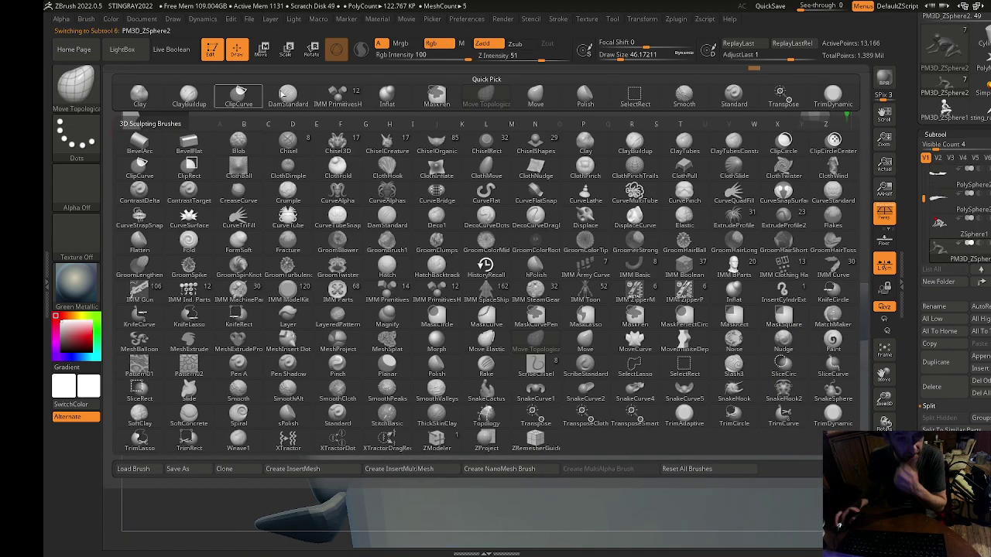
{"action": "left_click", "coordinate": [341, 98]}
{"action": "left_click", "coordinate": [223, 83]}
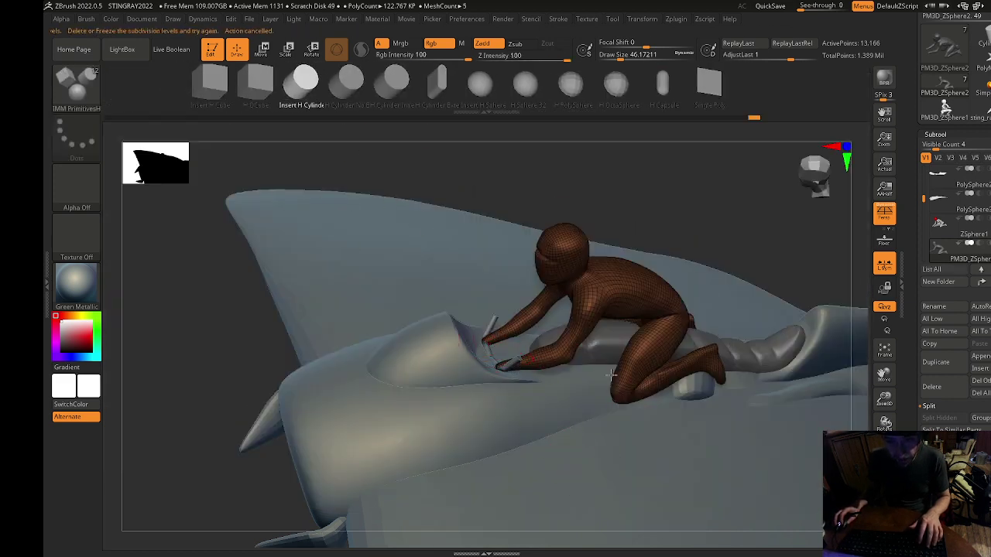
Delete the rider's higher subdivision levels.
{"action": "scroll", "coordinate": [953, 233], "scroll_direction": "down", "scroll_amount": 10}
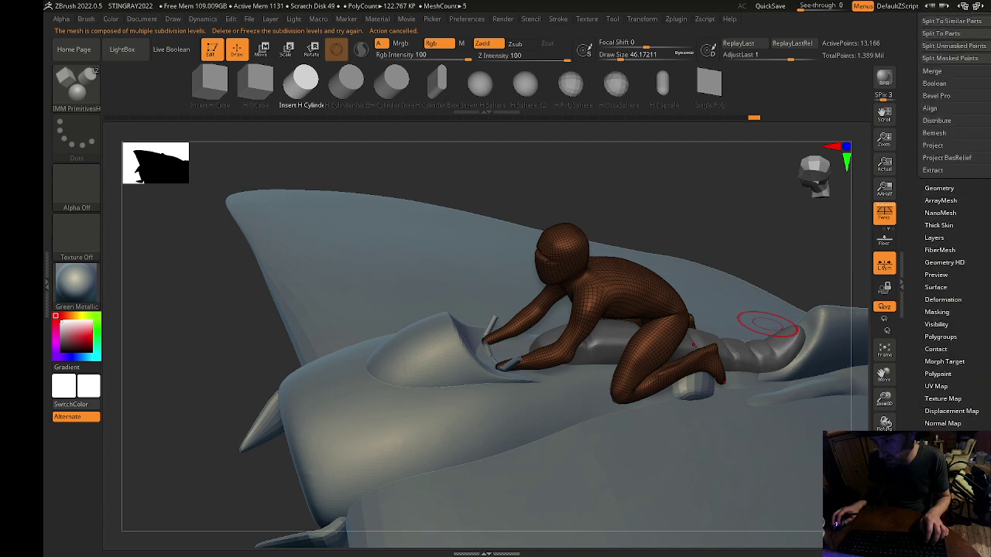
{"action": "left_click", "coordinate": [937, 190]}
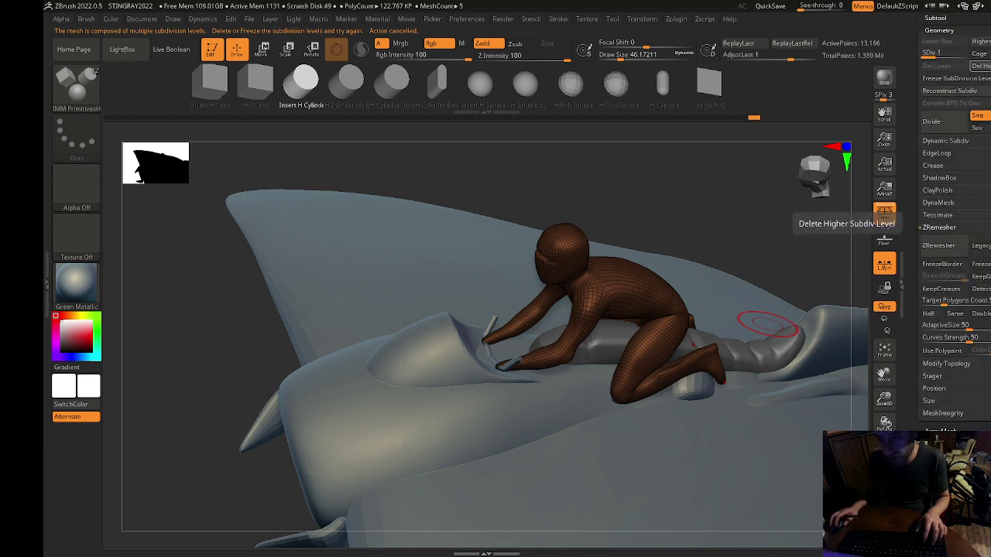
{"action": "left_click", "coordinate": [980, 66]}
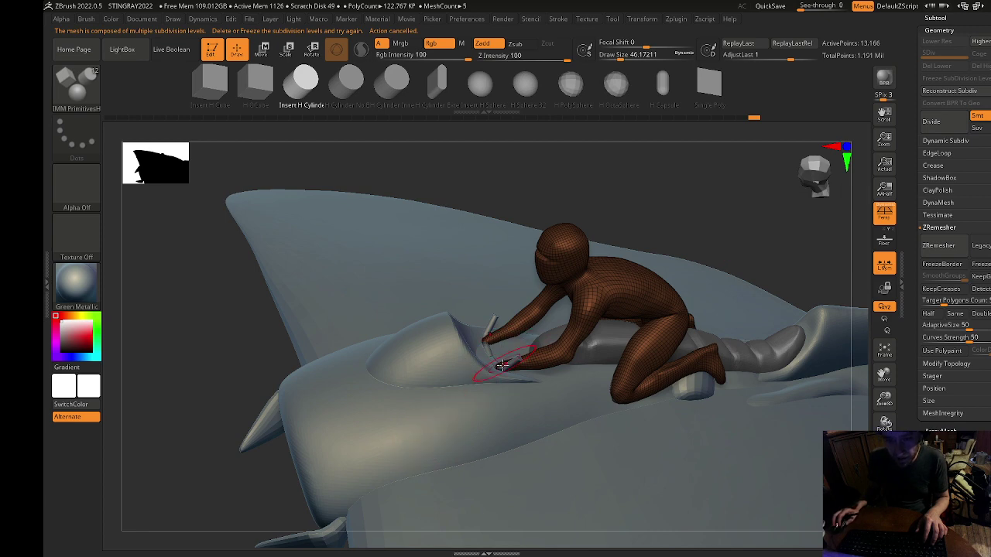
Insert mirrored H cylinders at the rider's hands and try repositioning them around the handlebar.
{"action": "left_click", "coordinate": [507, 367], "text": "alt"}
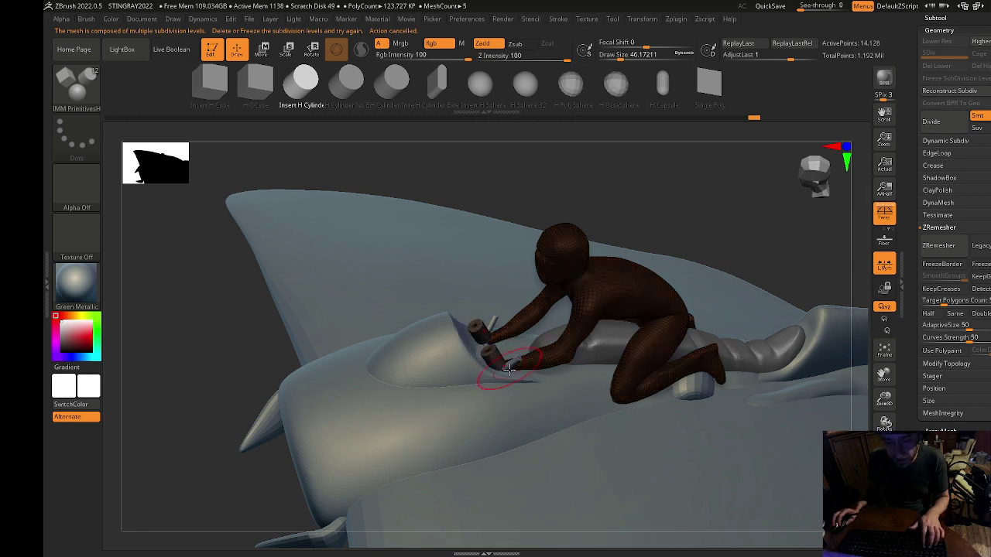
{"action": "key", "text": "e"}
{"action": "left_click_drag", "start_coordinate": [484, 372], "coordinate": [512, 395]}
{"action": "key", "text": "f"}
{"action": "key", "text": "f"}
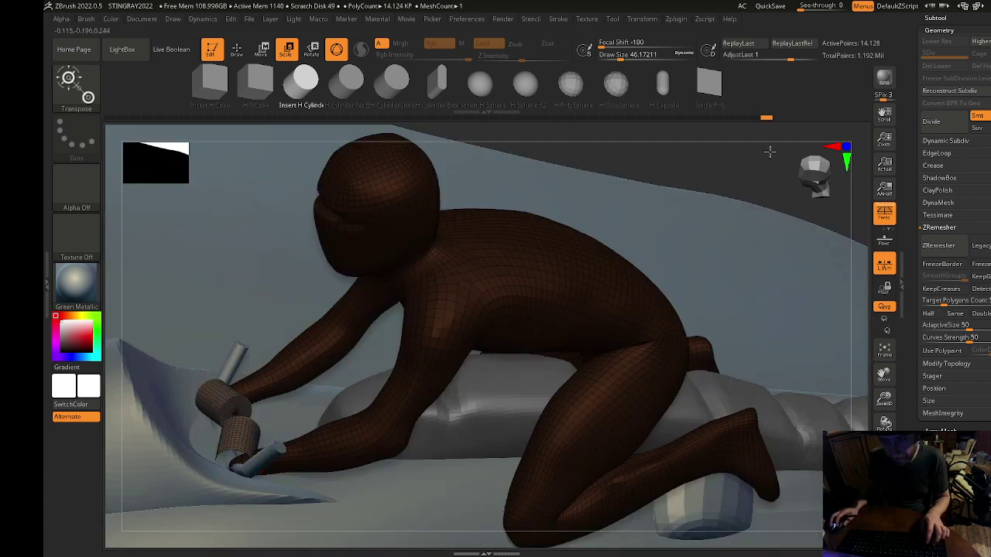
{"action": "left_click_drag", "start_coordinate": [769, 150], "coordinate": [759, 294]}
{"action": "mouse_move", "coordinate": [624, 311]}
{"action": "left_mouse_down"}
{"action": "mouse_move", "coordinate": [610, 294]}
{"action": "mouse_move", "coordinate": [652, 302]}
{"action": "mouse_move", "coordinate": [633, 304]}
{"action": "left_mouse_up"}
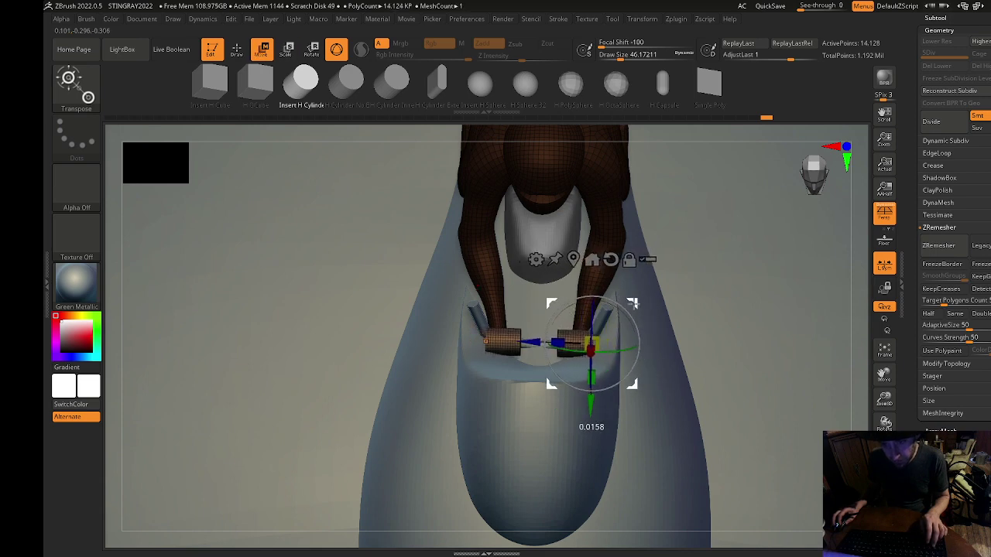
Check the cylinders' placement against the handlebar, return to draw mode and undo their insertion.
{"action": "right_click_drag", "start_coordinate": [700, 325], "coordinate": [812, 350]}
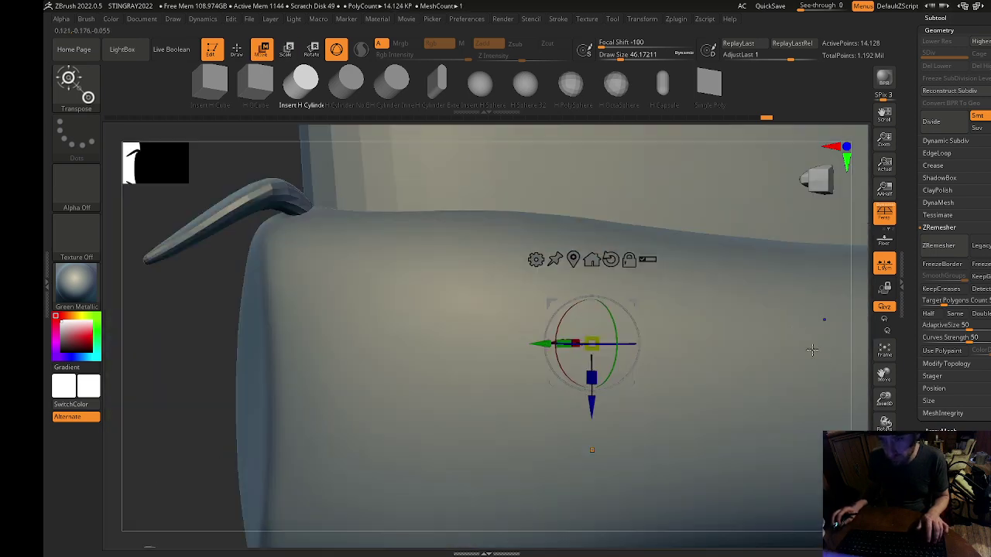
{"action": "key", "text": "f"}
{"action": "mouse_move", "coordinate": [632, 319]}
{"action": "right_mouse_down"}
{"action": "mouse_move", "coordinate": [635, 440]}
{"action": "mouse_move", "coordinate": [821, 507]}
{"action": "right_mouse_up"}
{"action": "key", "text": "q"}
{"action": "mouse_move", "coordinate": [733, 246]}
{"action": "left_mouse_down"}
{"action": "mouse_move", "coordinate": [715, 220]}
{"action": "mouse_move", "coordinate": [735, 191]}
{"action": "mouse_move", "coordinate": [737, 236]}
{"action": "left_mouse_up"}
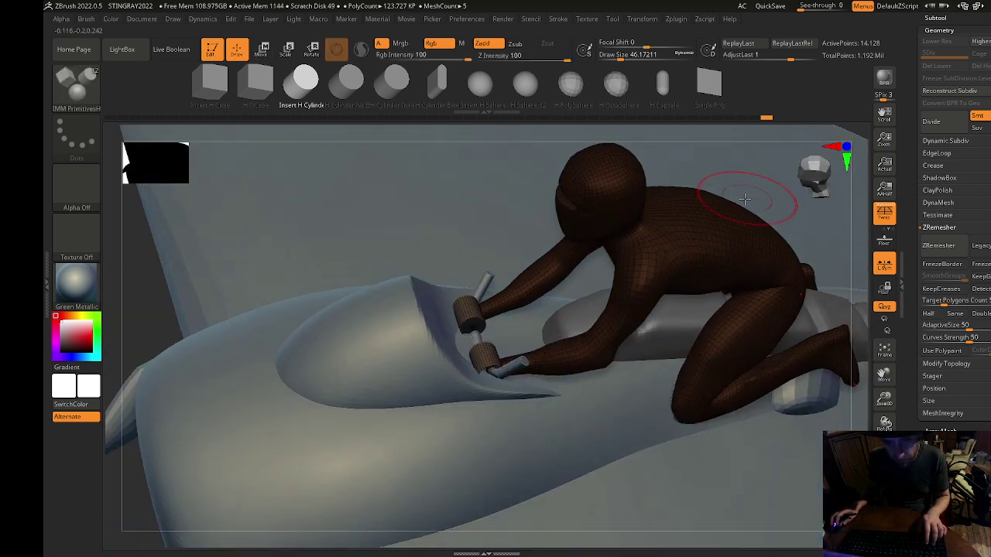
{"action": "key", "text": "ctrl+z"}
{"action": "key", "text": "ctrl+z"}
{"action": "key", "text": "ctrl+z"}
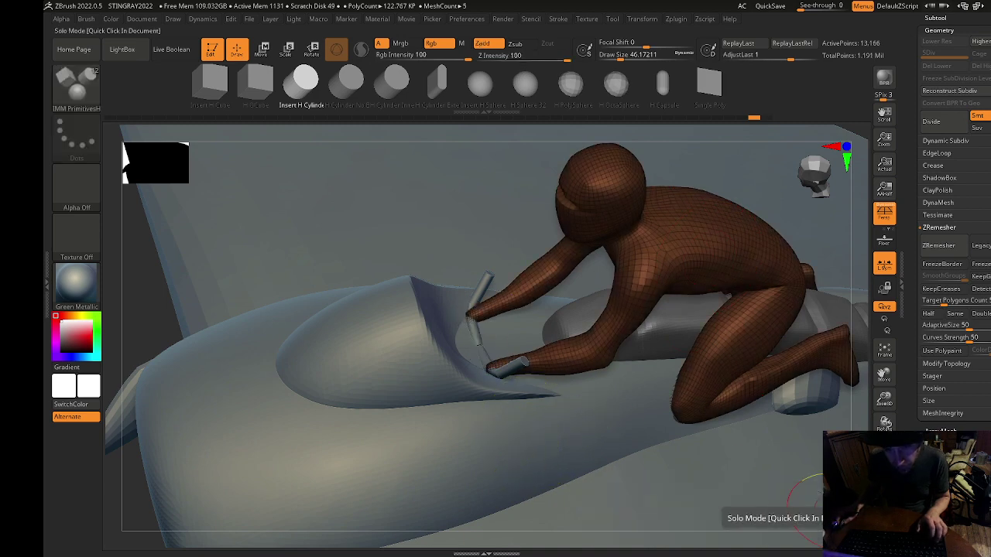
Solo the rider, view it from above and switch to the IMM Primitives brush.
{"action": "left_click", "coordinate": [884, 523]}
{"action": "left_click_drag", "start_coordinate": [536, 435], "coordinate": [137, 101], "text": "shift"}
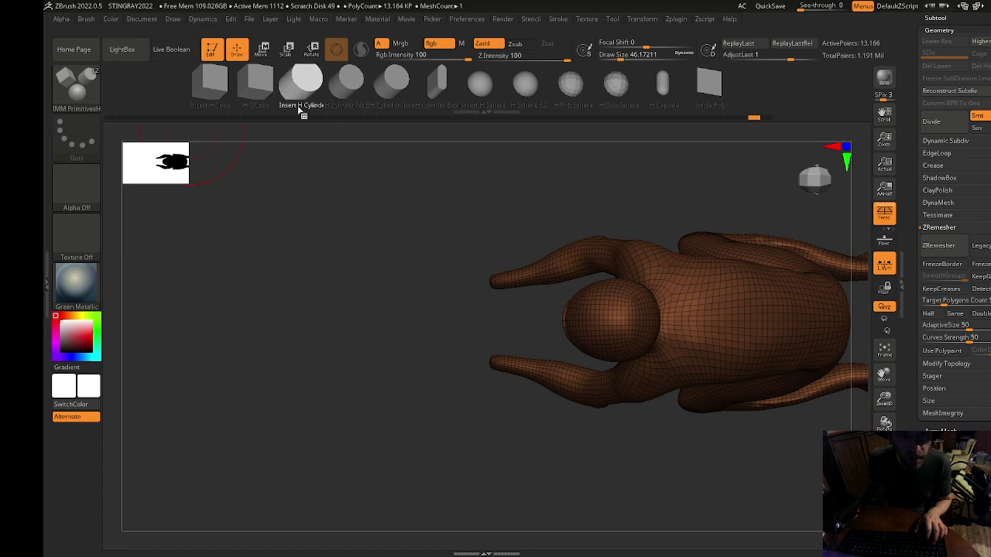
{"action": "left_click", "coordinate": [76, 91]}
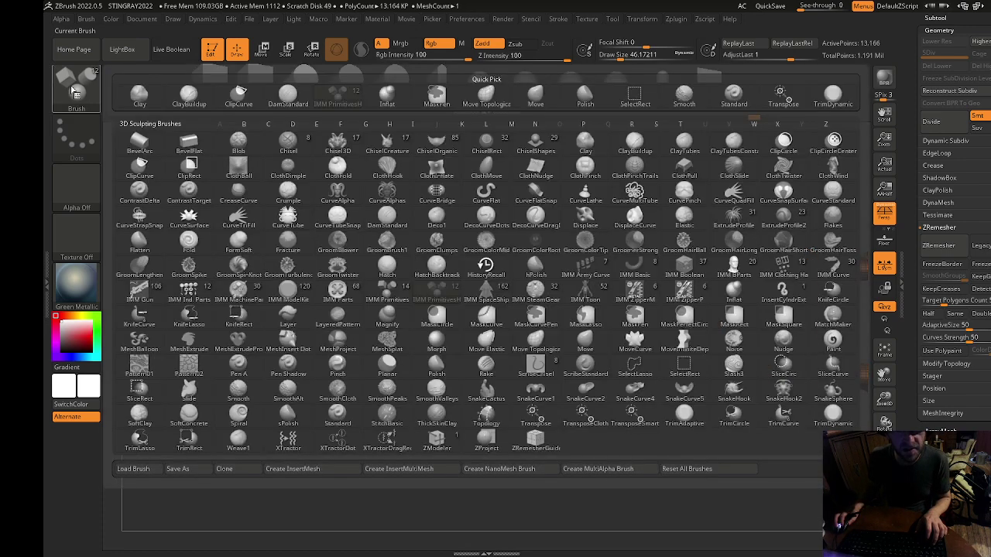
{"action": "key", "text": "Escape"}
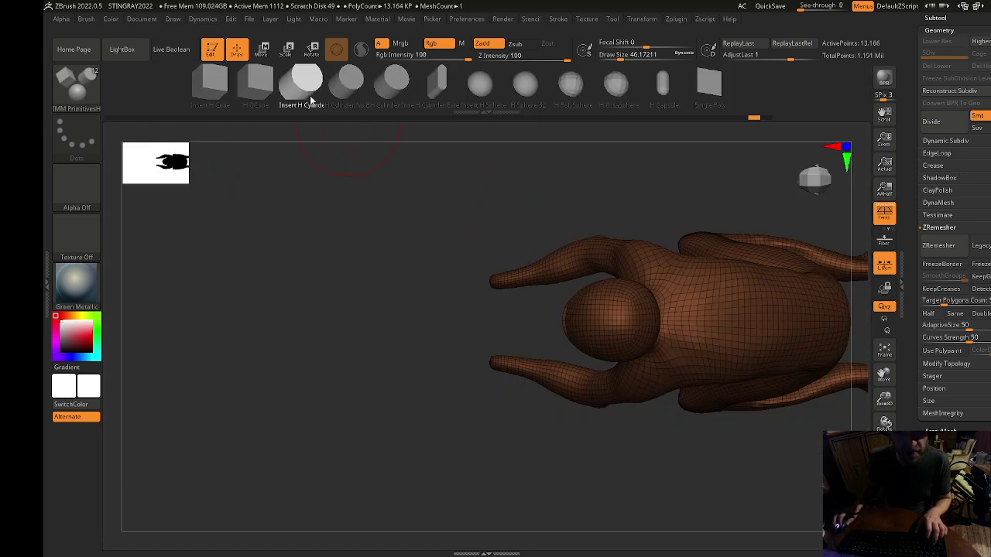
{"action": "left_click", "coordinate": [78, 92]}
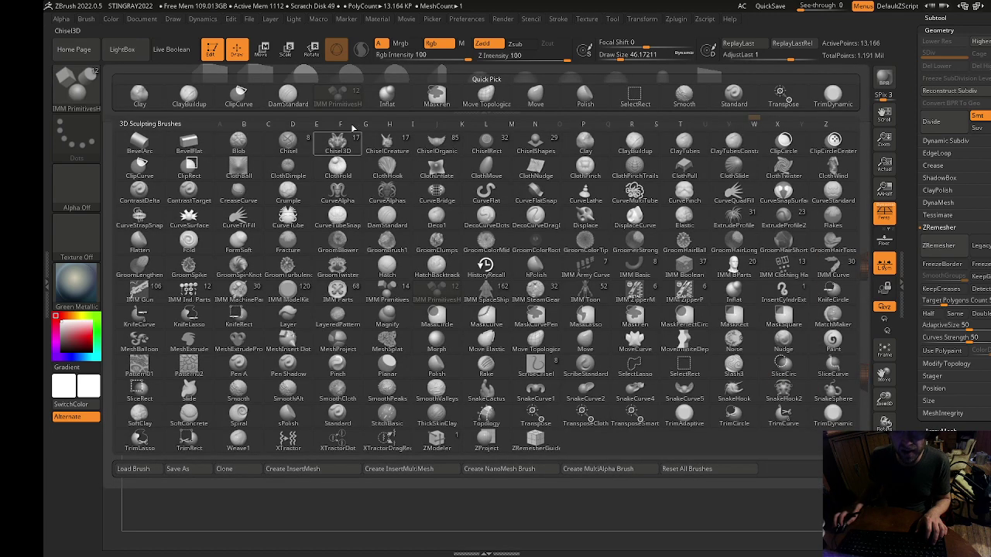
{"action": "key", "text": "i"}
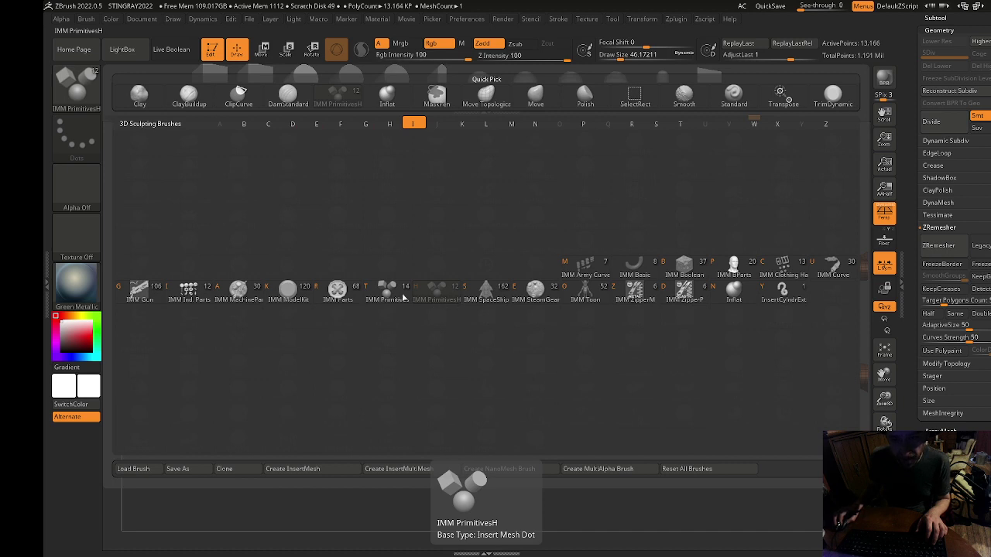
{"action": "left_click", "coordinate": [402, 299]}
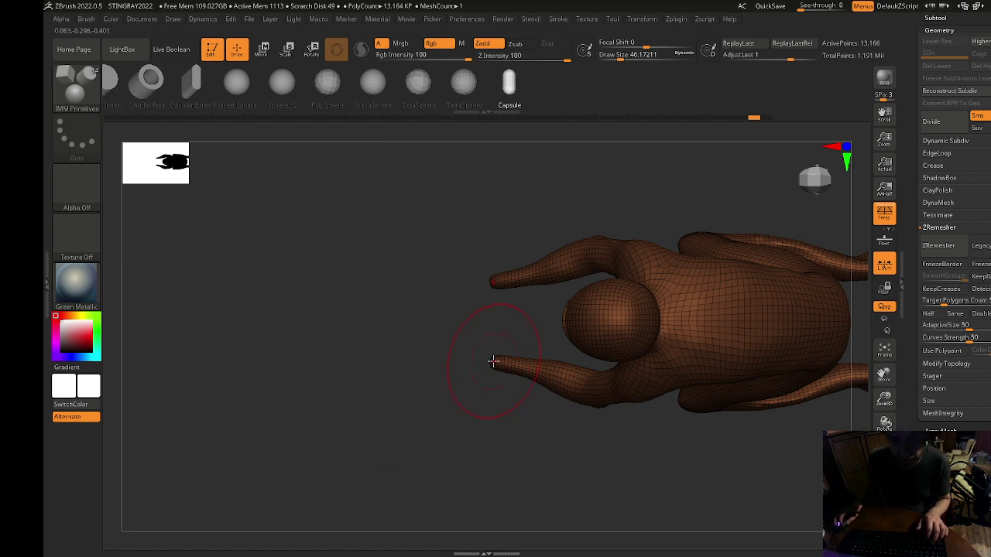
Try inserting mirrored capsules at the rider's hands, and undo the insertion.
{"action": "left_click_drag", "start_coordinate": [493, 361], "coordinate": [496, 387]}
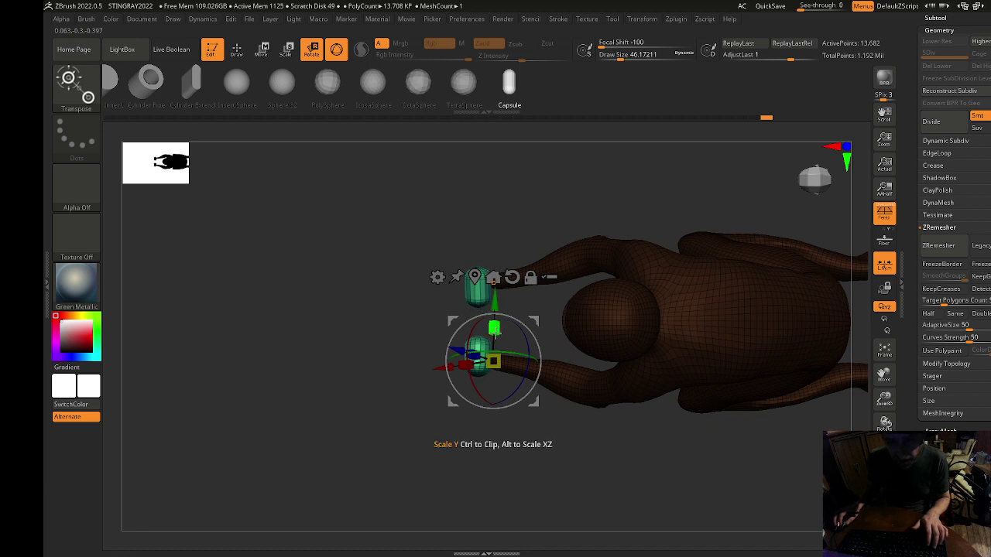
{"action": "key", "text": "q"}
{"action": "key", "text": "ctrl+z"}
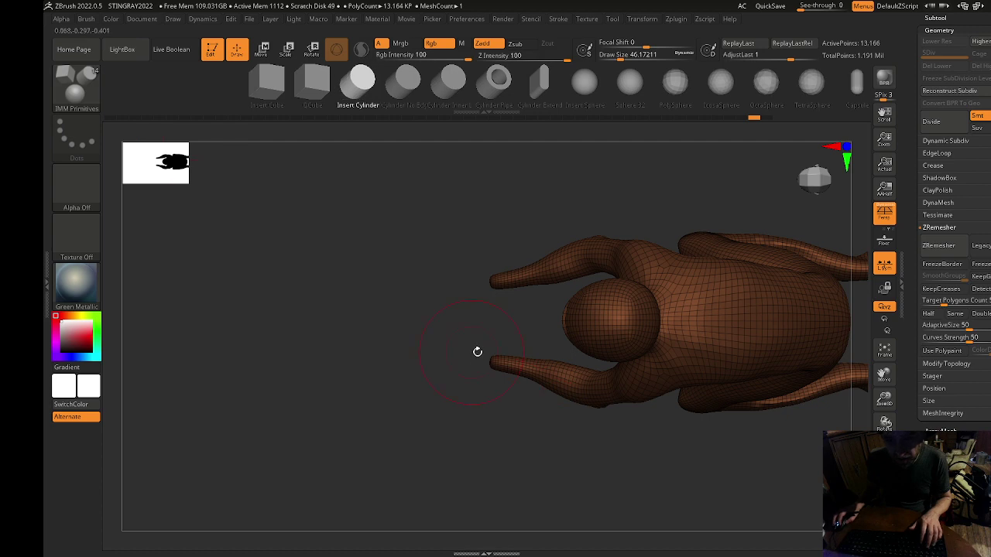
Insert mirrored cylinders at the rider's hands and adjust their size and placement at the ends of the arms.
{"action": "left_click_drag", "start_coordinate": [494, 360], "coordinate": [513, 371]}
{"action": "key", "text": "e"}
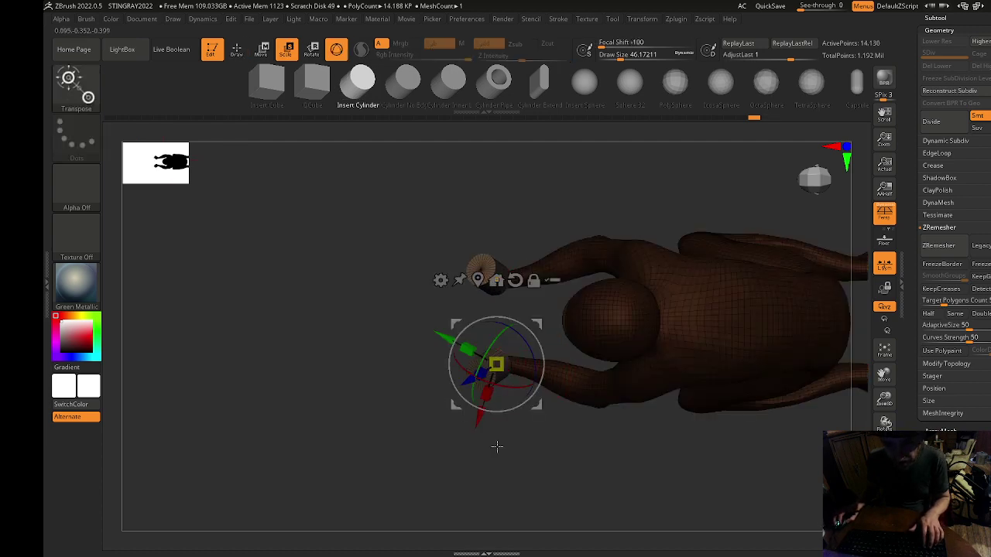
{"action": "key", "text": "f"}
{"action": "left_click_drag", "start_coordinate": [447, 518], "coordinate": [724, 461], "text": "alt"}
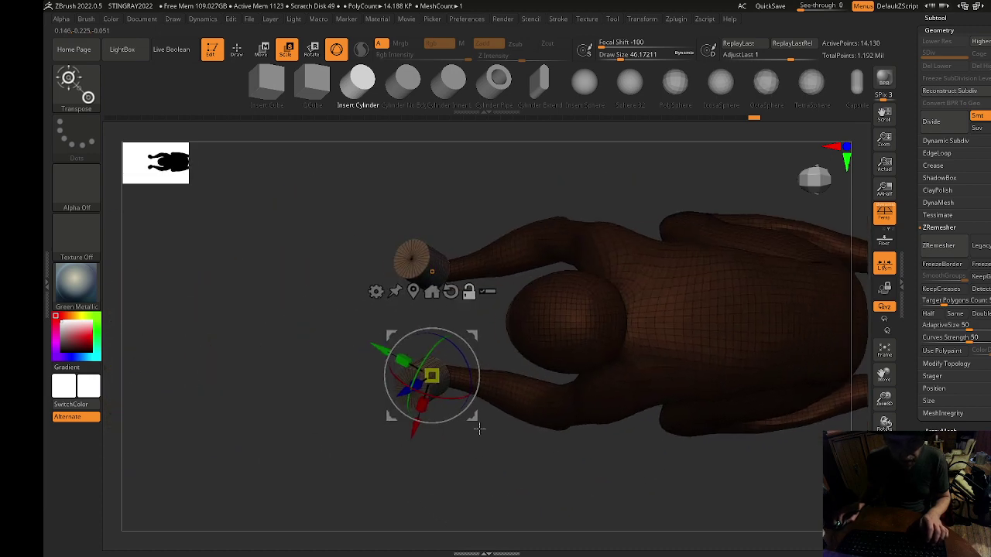
{"action": "mouse_move", "coordinate": [421, 346]}
{"action": "left_mouse_down"}
{"action": "mouse_move", "coordinate": [477, 302]}
{"action": "mouse_move", "coordinate": [480, 373]}
{"action": "mouse_move", "coordinate": [447, 340]}
{"action": "mouse_move", "coordinate": [422, 333]}
{"action": "mouse_move", "coordinate": [416, 342]}
{"action": "left_mouse_up"}
{"action": "left_click_drag", "start_coordinate": [472, 354], "coordinate": [469, 375]}
{"action": "key", "text": "w"}
{"action": "left_click_drag", "start_coordinate": [487, 475], "coordinate": [484, 308]}
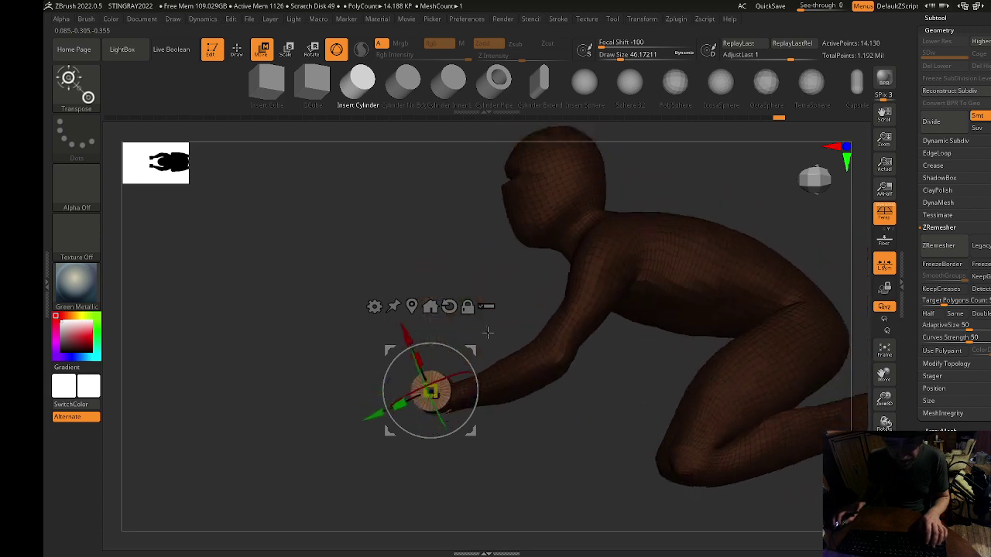
{"action": "left_click_drag", "start_coordinate": [445, 270], "coordinate": [463, 356], "text": "alt"}
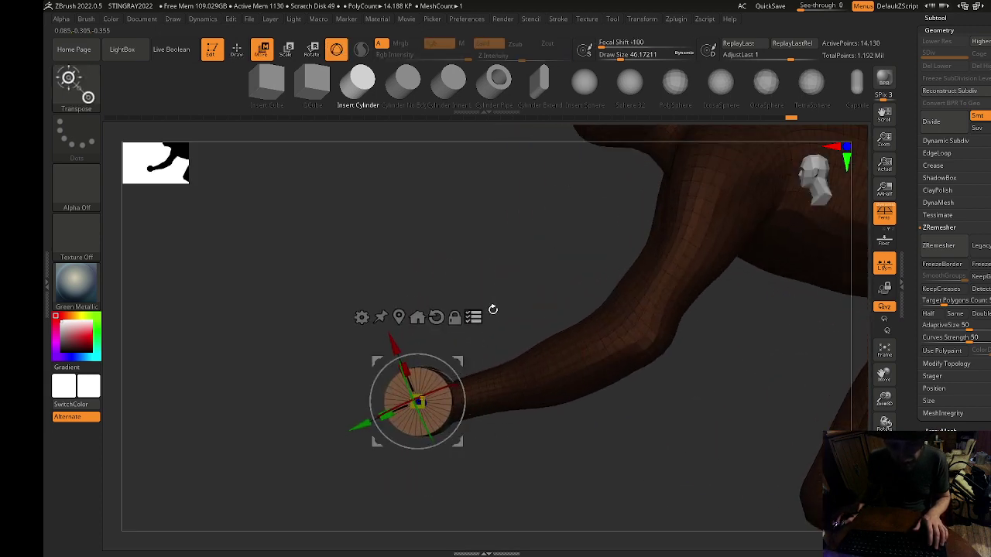
{"action": "key", "text": "q"}
{"action": "mouse_move", "coordinate": [549, 209]}
{"action": "left_mouse_down"}
{"action": "mouse_move", "coordinate": [585, 178]}
{"action": "mouse_move", "coordinate": [472, 364]}
{"action": "left_mouse_up"}
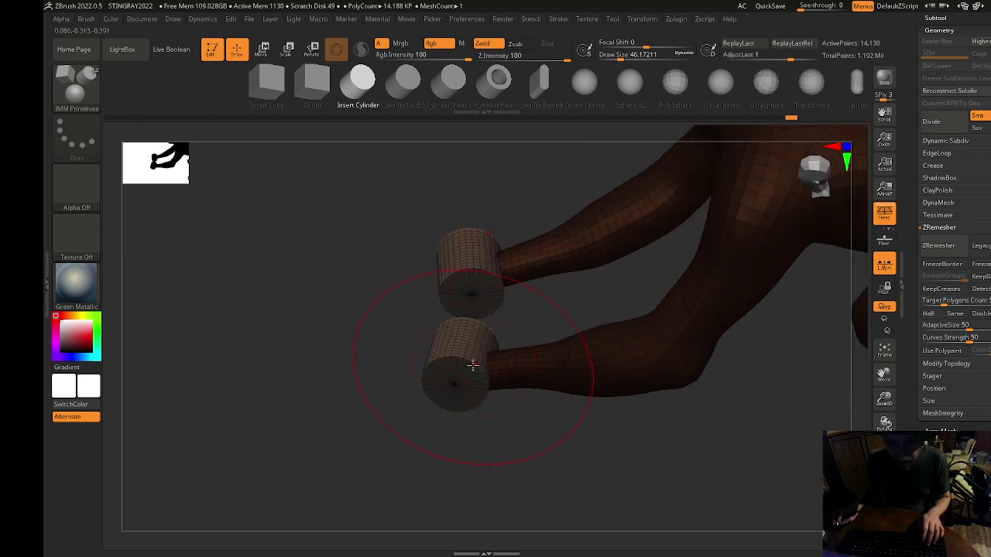
Smooth the hand cylinders to round their edges and switch to the Move Topological brush with draw size about 27.
{"action": "key", "text": "shift"}
{"action": "left_click_drag", "start_coordinate": [337, 294], "coordinate": [339, 369]}
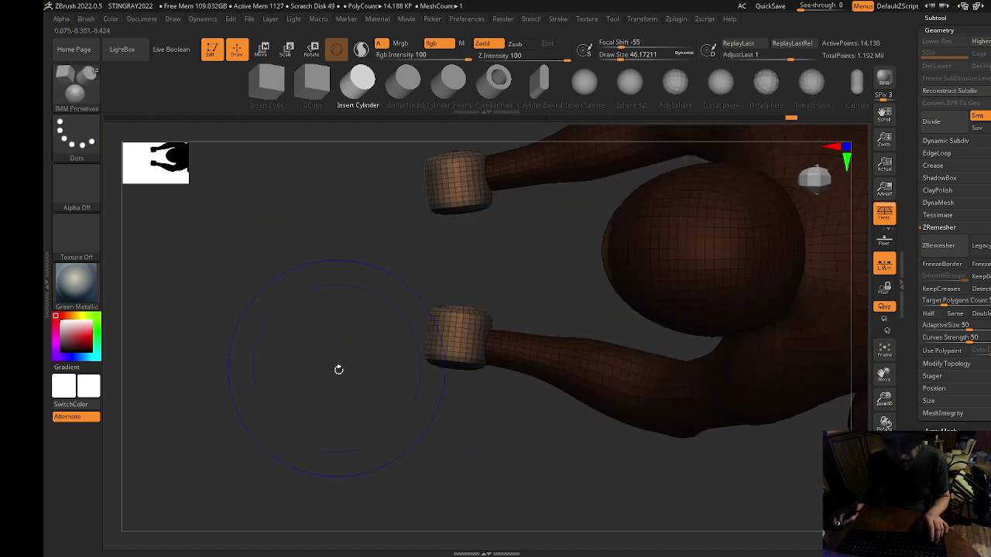
{"action": "key", "text": "s"}
{"action": "mouse_move", "coordinate": [463, 337]}
{"action": "left_mouse_down"}
{"action": "mouse_move", "coordinate": [475, 331]}
{"action": "mouse_move", "coordinate": [288, 161]}
{"action": "left_mouse_up"}
{"action": "key", "text": "s"}
{"action": "left_click", "coordinate": [476, 326], "text": "ctrl+shift"}
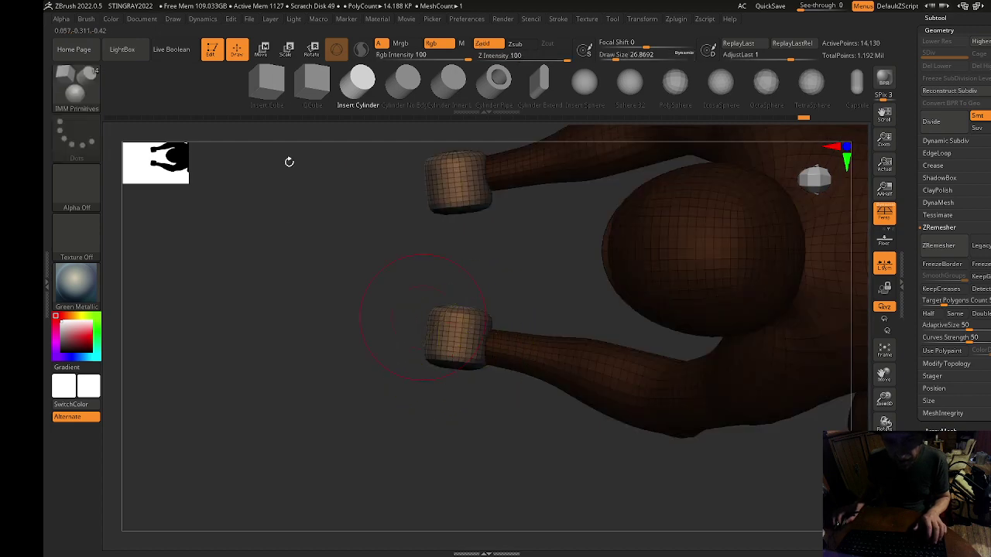
{"action": "left_click", "coordinate": [81, 91]}
{"action": "left_click", "coordinate": [490, 296]}
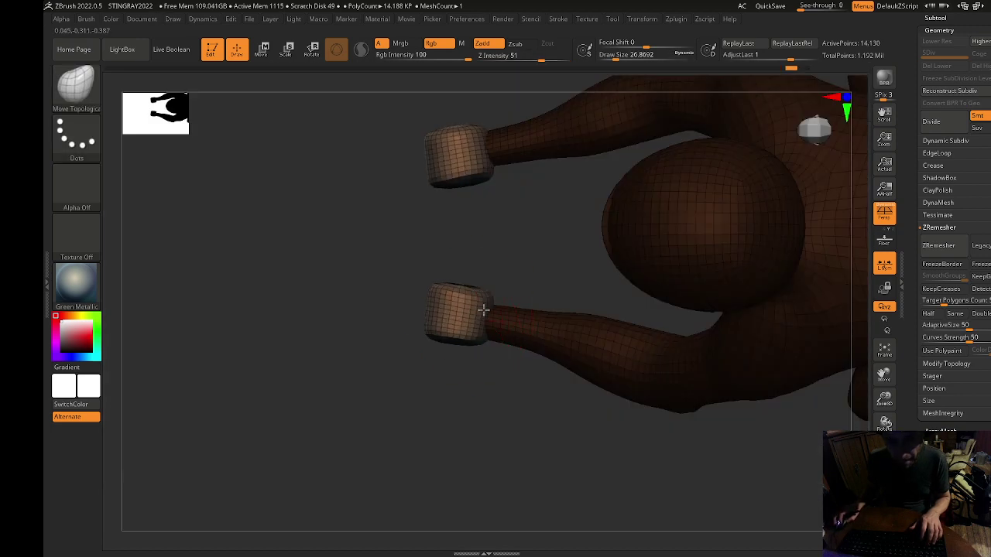
{"action": "mouse_move", "coordinate": [458, 347]}
{"action": "left_mouse_down"}
{"action": "mouse_move", "coordinate": [509, 356]}
{"action": "mouse_move", "coordinate": [501, 343]}
{"action": "mouse_move", "coordinate": [467, 354]}
{"action": "mouse_move", "coordinate": [552, 348]}
{"action": "mouse_move", "coordinate": [387, 302]}
{"action": "left_mouse_up"}
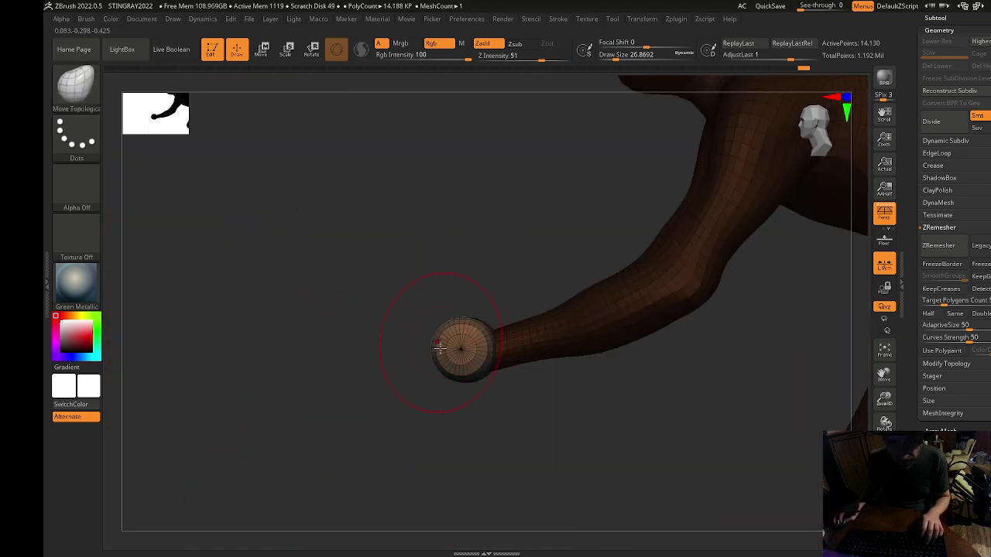
Flatten the upper and front sides of the hand cylinders with angled ClipCurve cuts from the side view.
{"action": "key", "text": "s"}
{"action": "mouse_move", "coordinate": [444, 369]}
{"action": "left_mouse_down"}
{"action": "mouse_move", "coordinate": [434, 369]}
{"action": "mouse_move", "coordinate": [445, 369]}
{"action": "mouse_move", "coordinate": [425, 277]}
{"action": "mouse_move", "coordinate": [452, 285]}
{"action": "left_mouse_up"}
{"action": "key", "text": "s"}
{"action": "left_click_drag", "start_coordinate": [419, 333], "coordinate": [516, 303], "text": "ctrl+shift"}
{"action": "left_click_drag", "start_coordinate": [425, 340], "coordinate": [527, 301], "text": "ctrl+shift"}
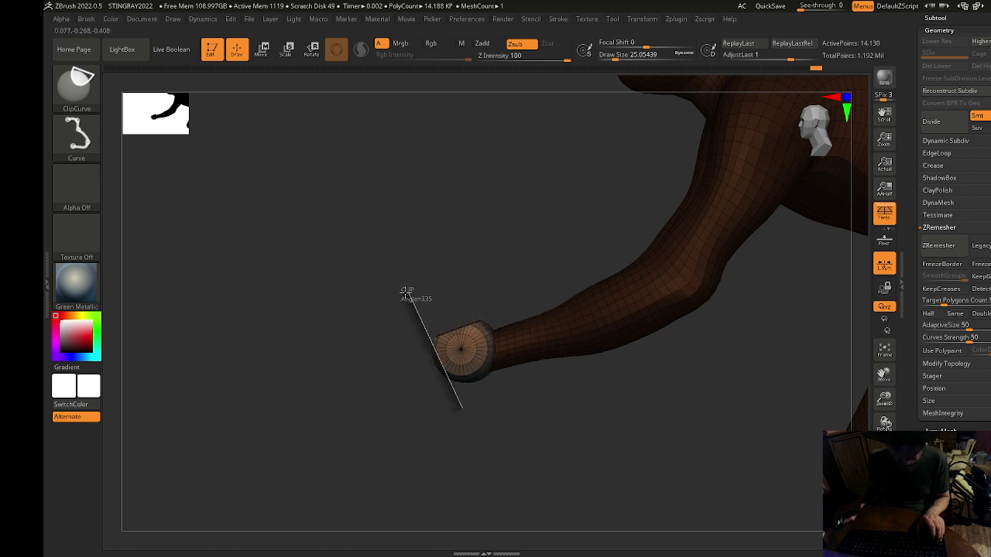
{"action": "left_click_drag", "start_coordinate": [405, 293], "coordinate": [404, 291], "text": "ctrl+shift"}
Refine the clipped hands with the Move Topological and Smooth brushes at a draw size of about 8.
{"action": "key", "text": "w"}
{"action": "left_click_drag", "start_coordinate": [502, 305], "coordinate": [503, 319]}
{"action": "key", "text": "q"}
{"action": "left_click_drag", "start_coordinate": [458, 270], "coordinate": [507, 277], "text": "shift"}
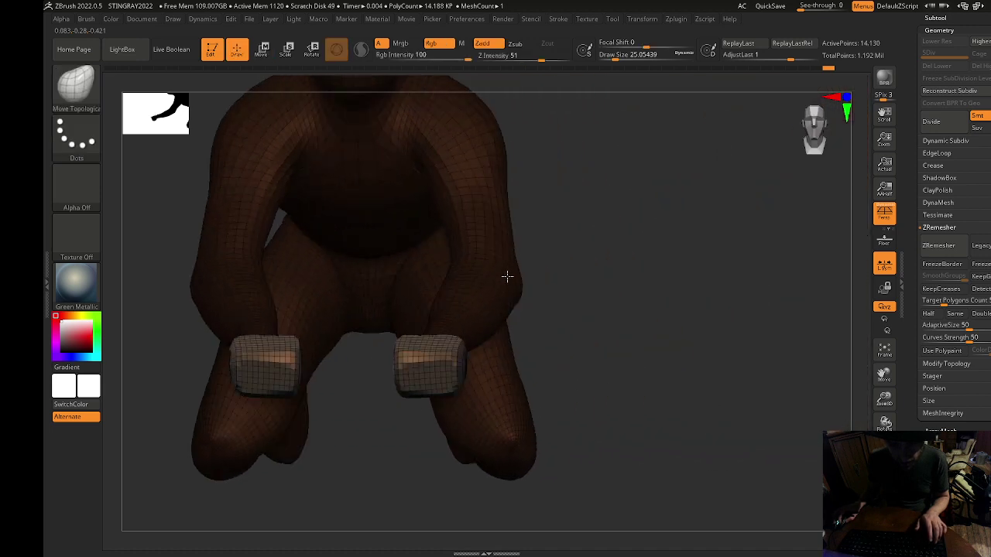
{"action": "left_click_drag", "start_coordinate": [618, 296], "coordinate": [629, 231]}
{"action": "mouse_move", "coordinate": [415, 416]}
{"action": "left_mouse_down"}
{"action": "mouse_move", "coordinate": [463, 393]}
{"action": "mouse_move", "coordinate": [456, 314]}
{"action": "mouse_move", "coordinate": [398, 343]}
{"action": "left_mouse_up"}
{"action": "key", "text": "shift"}
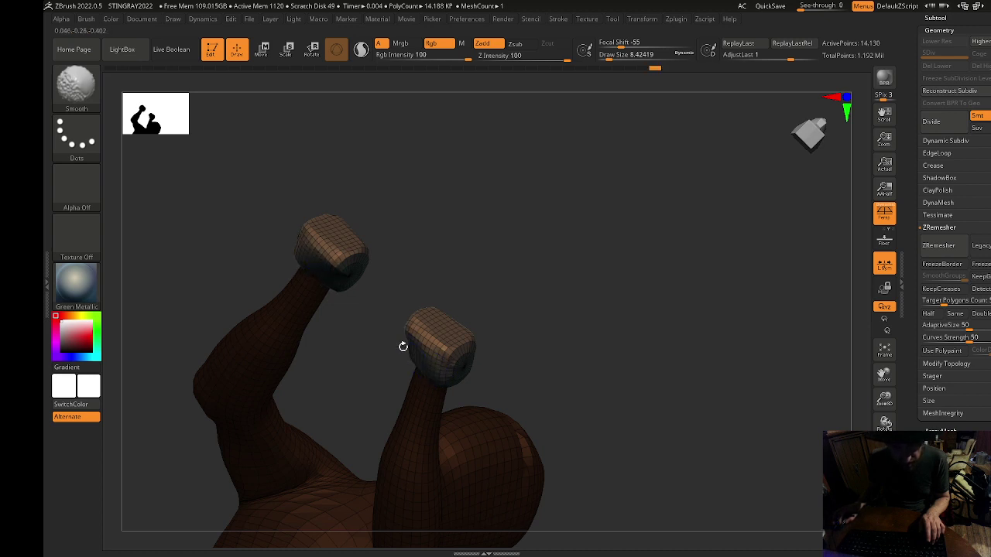
{"action": "mouse_move", "coordinate": [506, 286]}
{"action": "left_mouse_down"}
{"action": "mouse_move", "coordinate": [560, 400]}
{"action": "mouse_move", "coordinate": [442, 325]}
{"action": "left_mouse_up"}
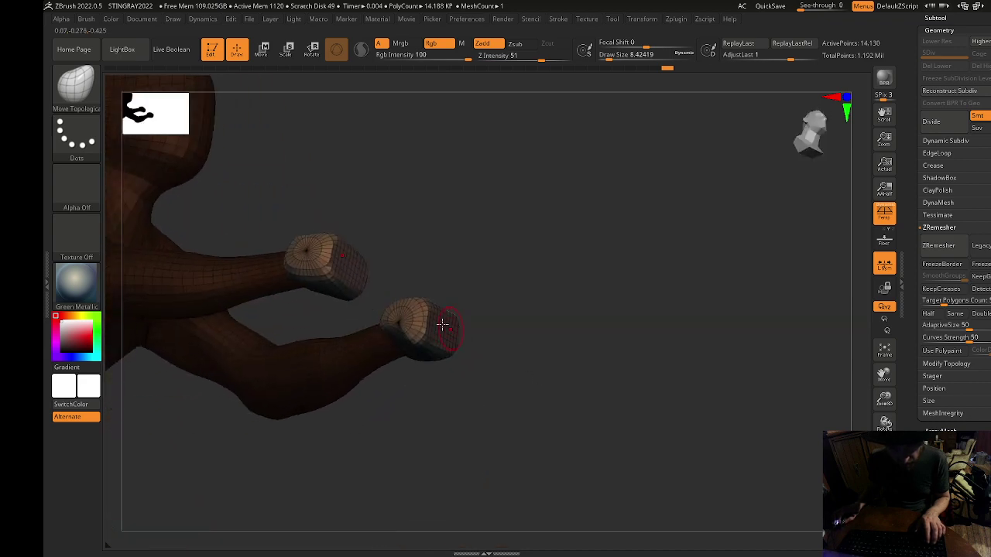
Switch to the IMM Primitives brush and insert small mirrored capsules on the hands as thumbs.
{"action": "left_click", "coordinate": [73, 89]}
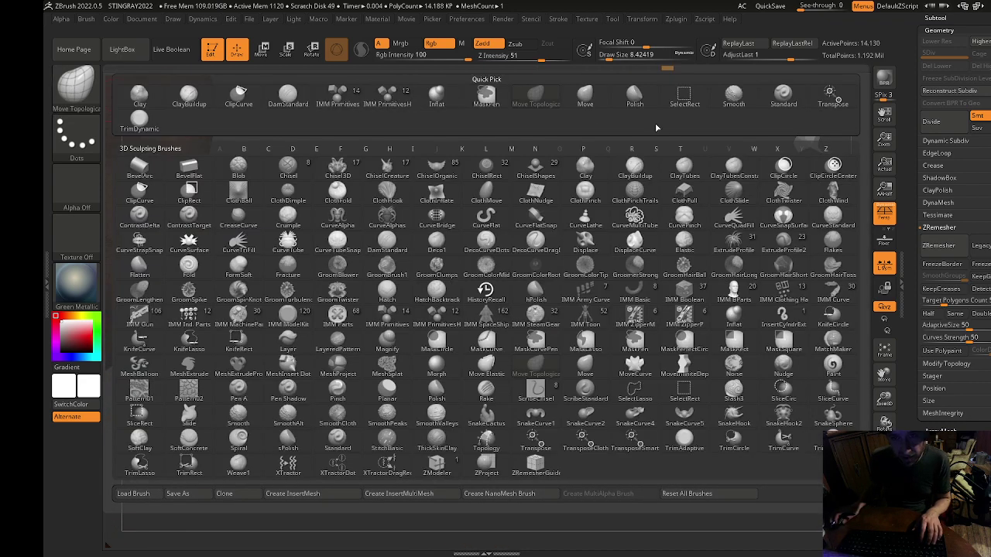
{"action": "left_click", "coordinate": [338, 96]}
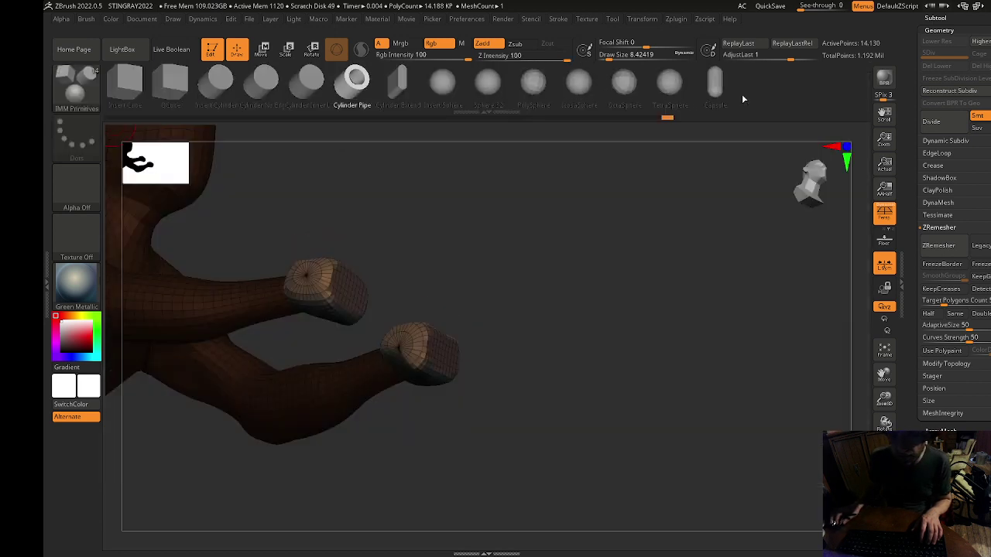
{"action": "left_click", "coordinate": [717, 87]}
{"action": "left_click_drag", "start_coordinate": [385, 362], "coordinate": [404, 371]}
{"action": "mouse_move", "coordinate": [569, 425]}
{"action": "left_mouse_down"}
{"action": "mouse_move", "coordinate": [574, 515]}
{"action": "mouse_move", "coordinate": [436, 416]}
{"action": "mouse_move", "coordinate": [454, 465]}
{"action": "left_mouse_up"}
Move and rotate the capsules against the inner sides of the hands and return to draw mode.
{"action": "key", "text": "w"}
{"action": "left_click_drag", "start_coordinate": [423, 321], "coordinate": [451, 323]}
{"action": "left_click_drag", "start_coordinate": [440, 363], "coordinate": [439, 369]}
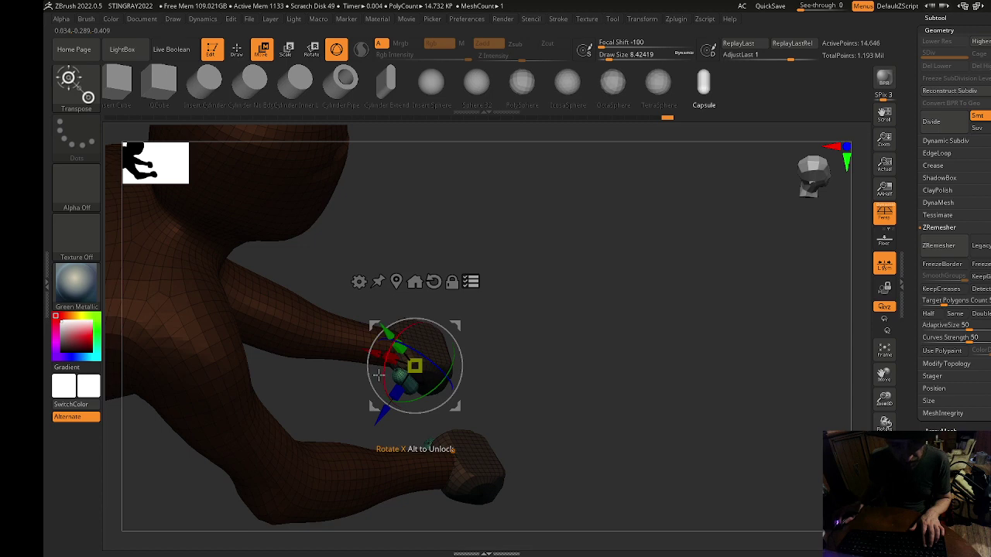
{"action": "left_click_drag", "start_coordinate": [381, 376], "coordinate": [394, 338]}
{"action": "mouse_move", "coordinate": [453, 328]}
{"action": "left_mouse_down"}
{"action": "mouse_move", "coordinate": [461, 351]}
{"action": "mouse_move", "coordinate": [459, 339]}
{"action": "left_mouse_up"}
{"action": "left_click_drag", "start_coordinate": [533, 362], "coordinate": [470, 349], "text": "shift"}
{"action": "left_click_drag", "start_coordinate": [588, 352], "coordinate": [701, 366]}
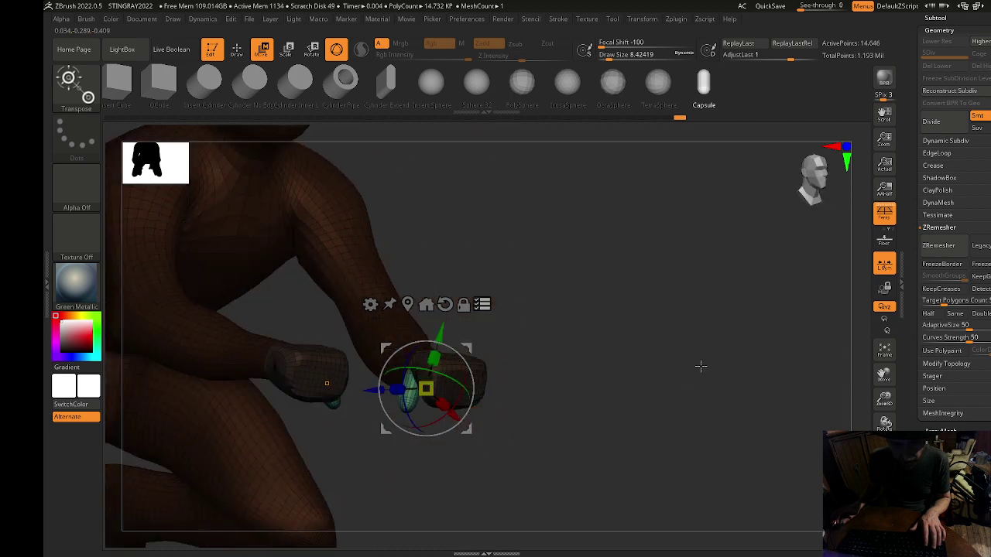
{"action": "key", "text": "q"}
Turn off solo to show the whole craft again and check how the hands meet the handlebar.
{"action": "mouse_move", "coordinate": [517, 438]}
{"action": "left_mouse_down"}
{"action": "mouse_move", "coordinate": [364, 416]}
{"action": "mouse_move", "coordinate": [412, 462]}
{"action": "mouse_move", "coordinate": [442, 475]}
{"action": "left_mouse_up"}
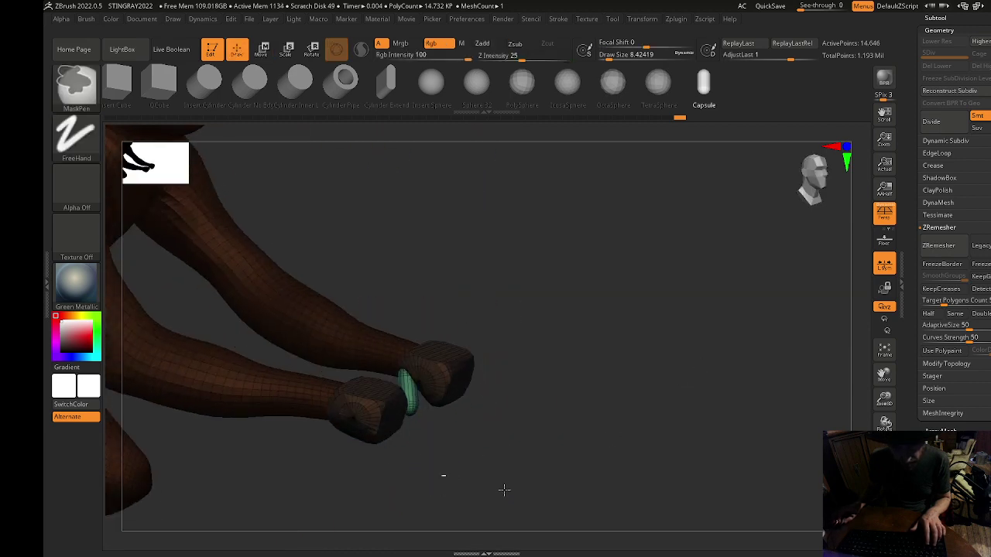
{"action": "left_click_drag", "start_coordinate": [504, 489], "coordinate": [478, 439], "text": "shift"}
{"action": "key", "text": "f"}
{"action": "left_click", "coordinate": [883, 523]}
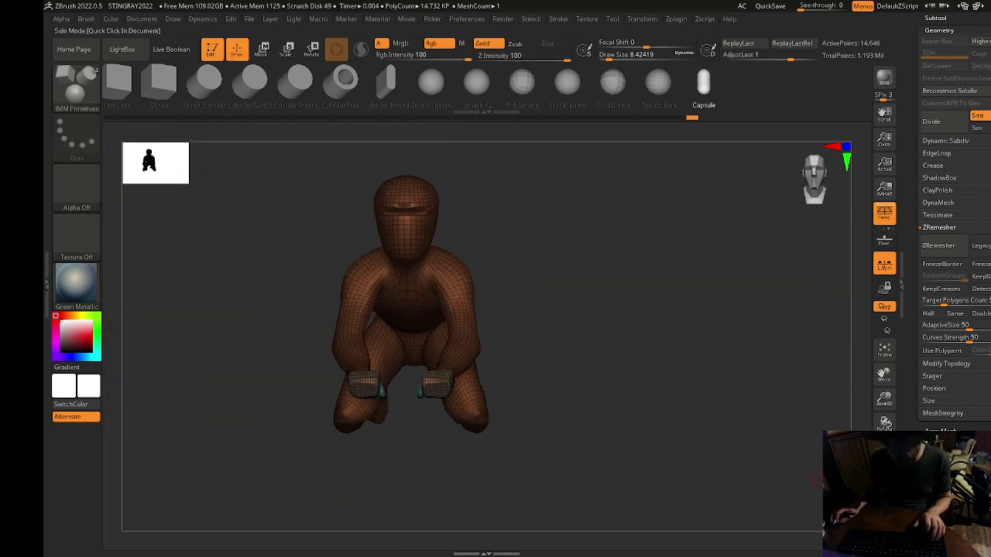
{"action": "left_click_drag", "start_coordinate": [736, 394], "coordinate": [427, 326]}
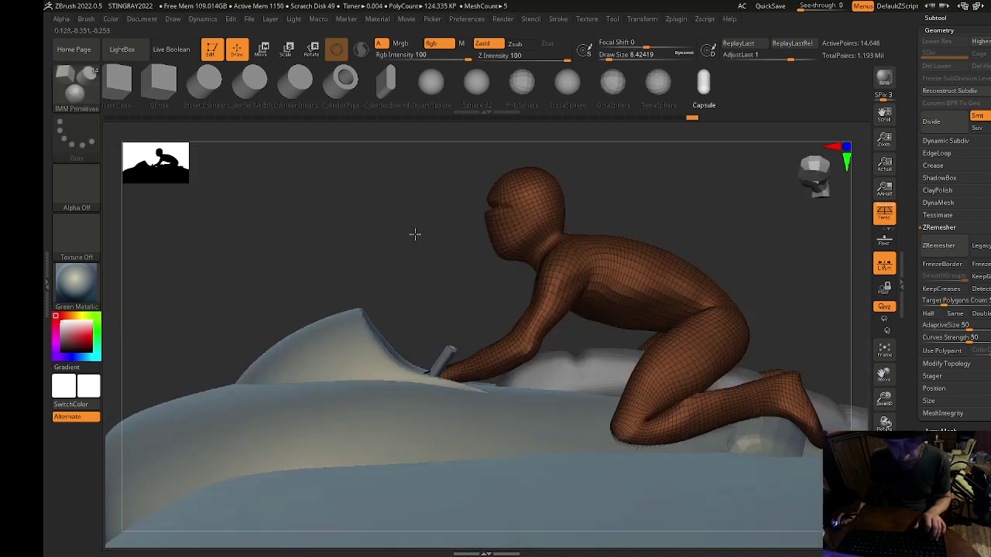
{"action": "left_click_drag", "start_coordinate": [415, 235], "coordinate": [405, 271]}
{"action": "key", "text": "ctrl+z"}
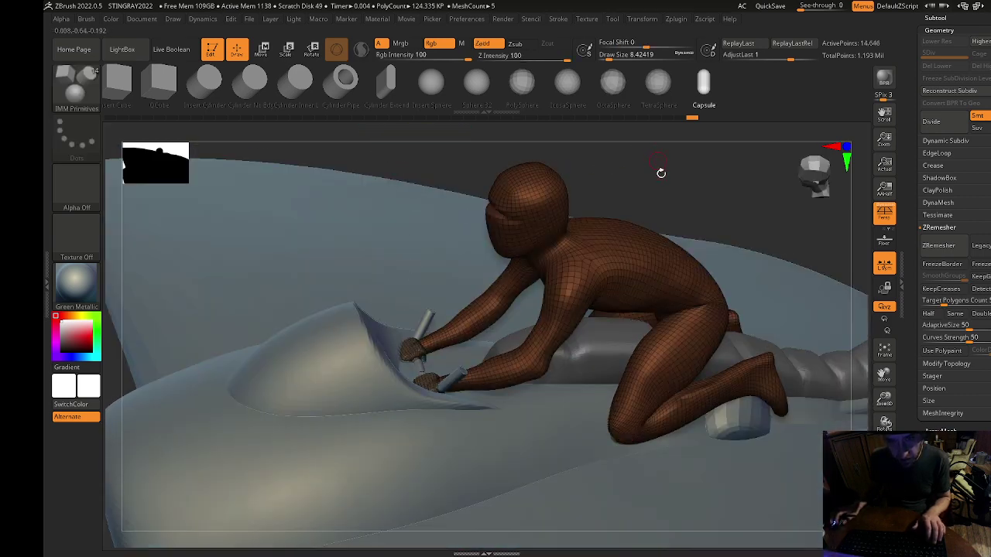
{"action": "left_click_drag", "start_coordinate": [661, 173], "coordinate": [658, 235]}
Hide the rider's body so that only the hand pieces of the subtool stay visible on the handlebar.
{"action": "key", "text": "ctrl+shift"}
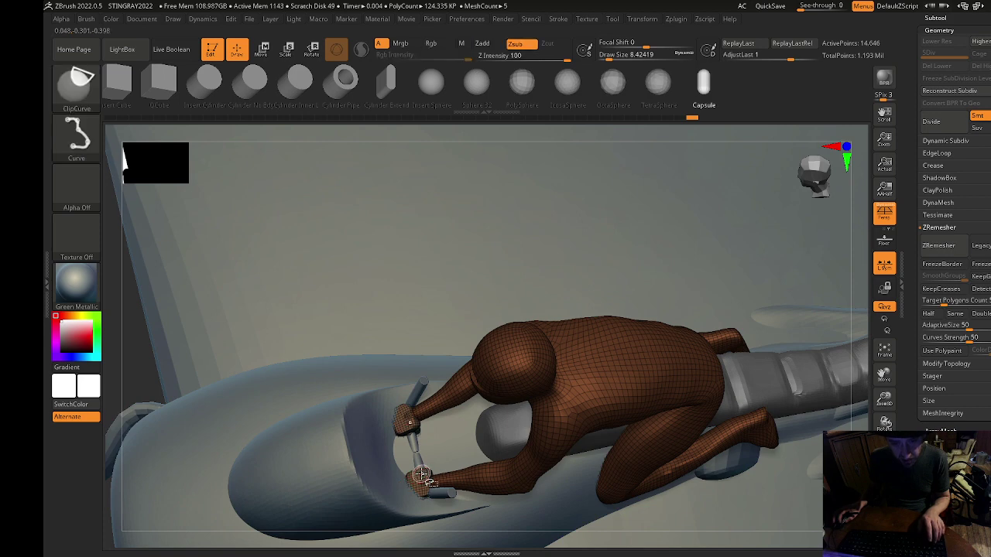
{"action": "left_click", "coordinate": [462, 480], "text": "ctrl+shift"}
{"action": "key", "text": "e"}
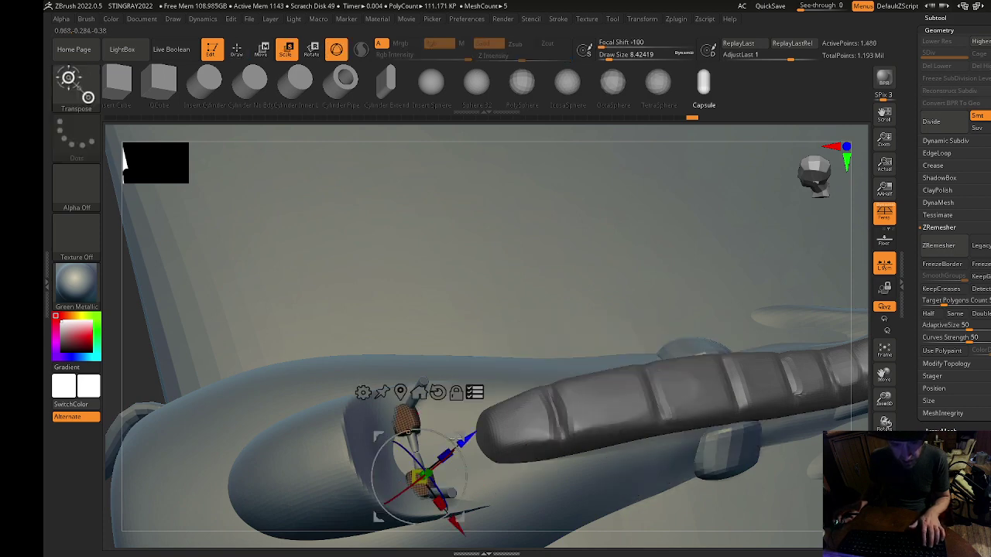
{"action": "mouse_move", "coordinate": [466, 469]}
{"action": "right_mouse_down"}
{"action": "mouse_move", "coordinate": [496, 442]}
{"action": "mouse_move", "coordinate": [465, 472]}
{"action": "right_mouse_up"}
{"action": "key", "text": "q"}
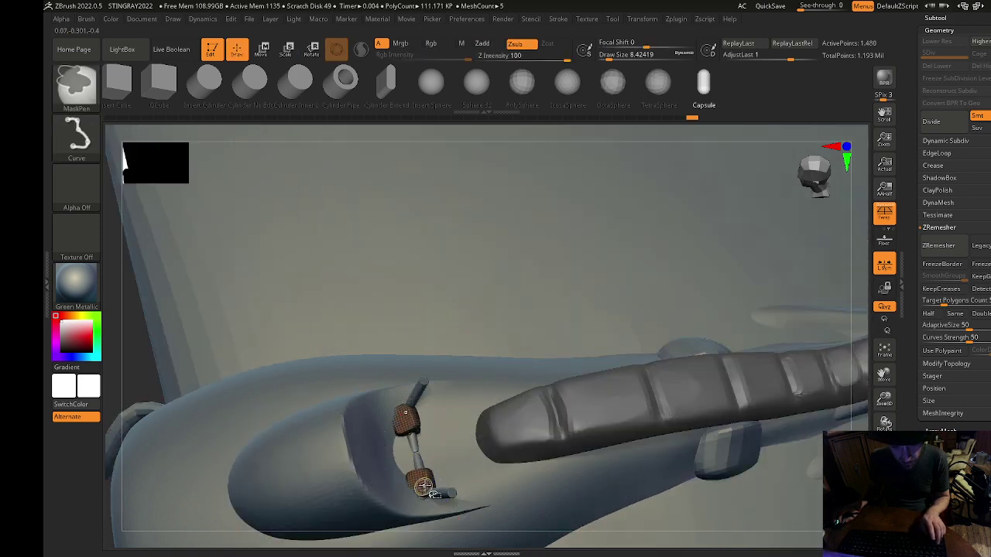
{"action": "left_click", "coordinate": [423, 485], "text": "ctrl+shift"}
{"action": "left_click", "coordinate": [316, 397], "text": "ctrl+shift"}
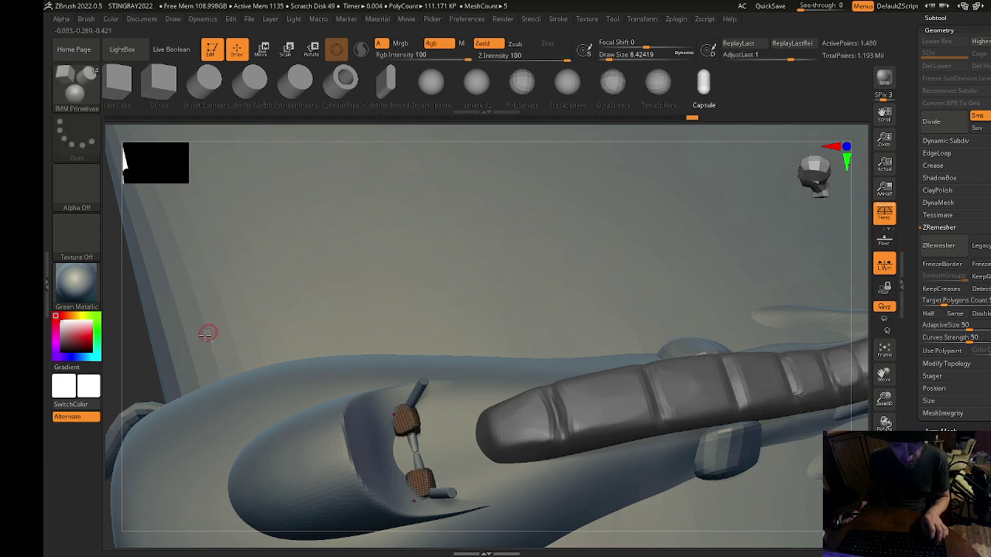
Try adjusting the isolated hand pieces with the transform gizmo, and undo the change.
{"action": "left_click_drag", "start_coordinate": [135, 380], "coordinate": [191, 338], "text": "alt"}
{"action": "key", "text": "e"}
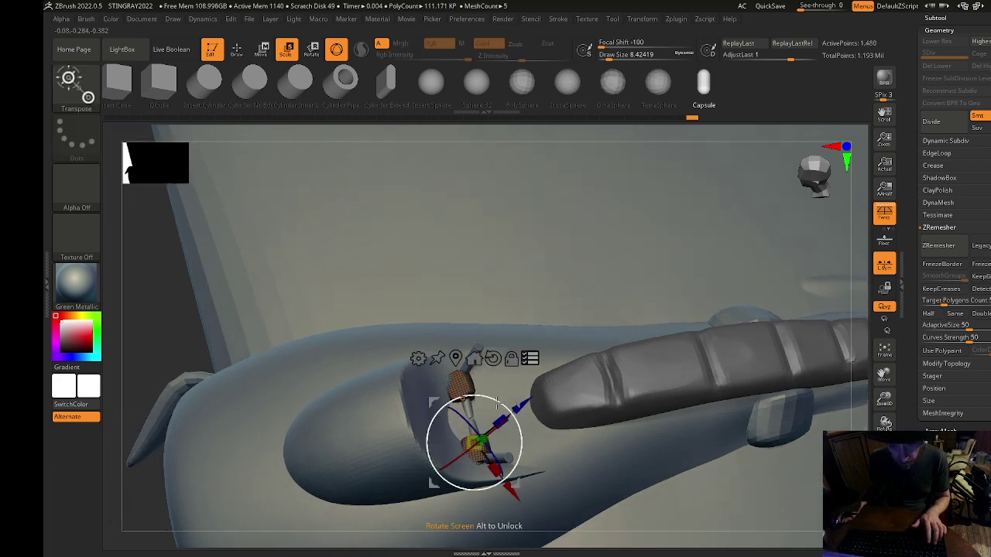
{"action": "mouse_move", "coordinate": [503, 405]}
{"action": "left_mouse_down"}
{"action": "mouse_move", "coordinate": [484, 394]}
{"action": "mouse_move", "coordinate": [511, 410]}
{"action": "left_mouse_up"}
{"action": "key", "text": "ctrl+z"}
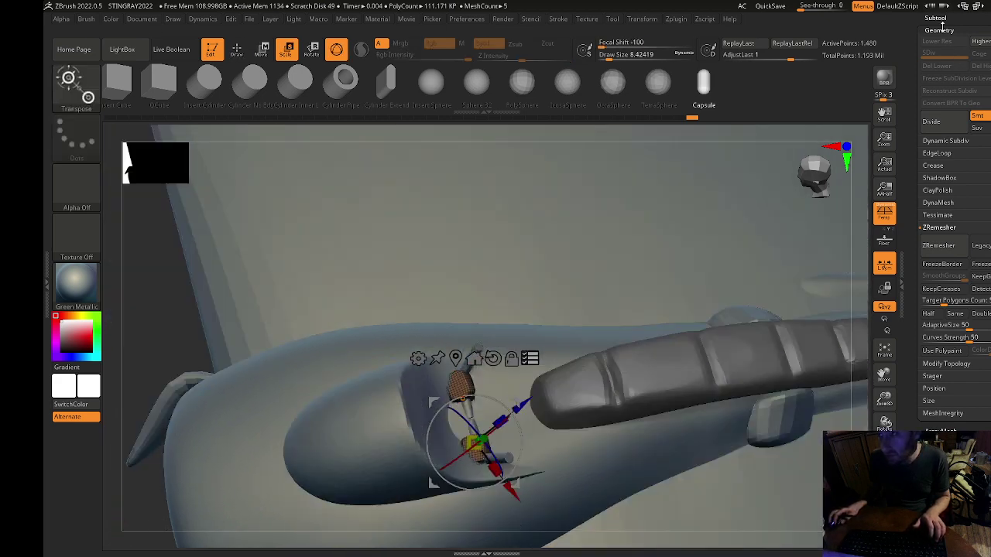
Expand the subtool list, try inserting large mirrored capsules beside the craft, and undo the insertion.
{"action": "left_click", "coordinate": [935, 19]}
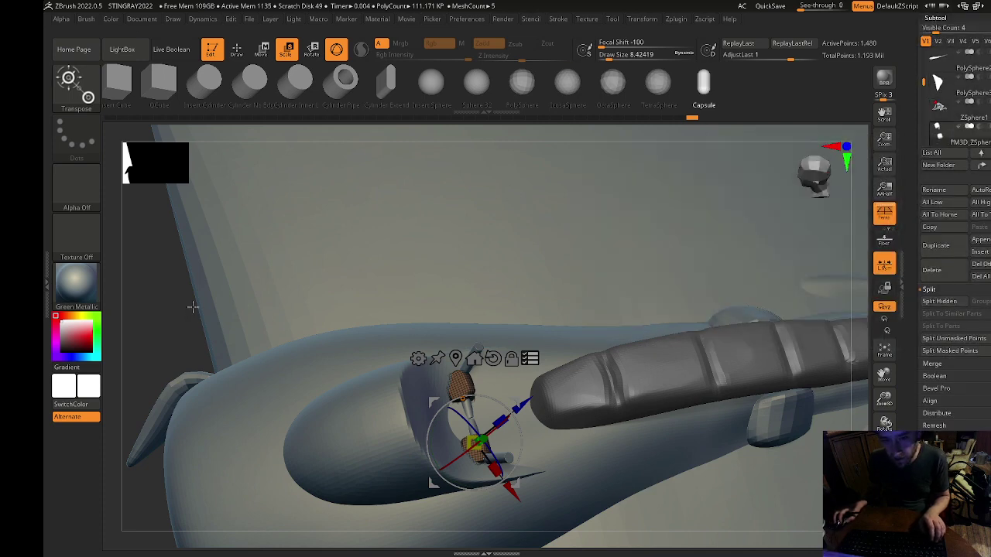
{"action": "key", "text": "q"}
{"action": "key", "text": "ctrl+shift"}
{"action": "left_click_drag", "start_coordinate": [468, 383], "coordinate": [391, 341], "text": "ctrl+shift"}
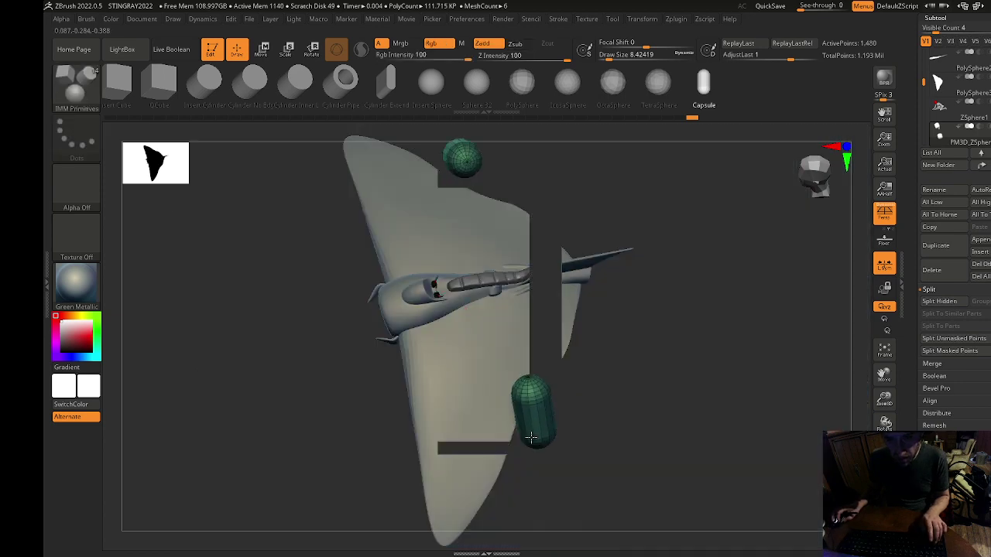
{"action": "left_click_drag", "start_coordinate": [531, 437], "coordinate": [549, 306]}
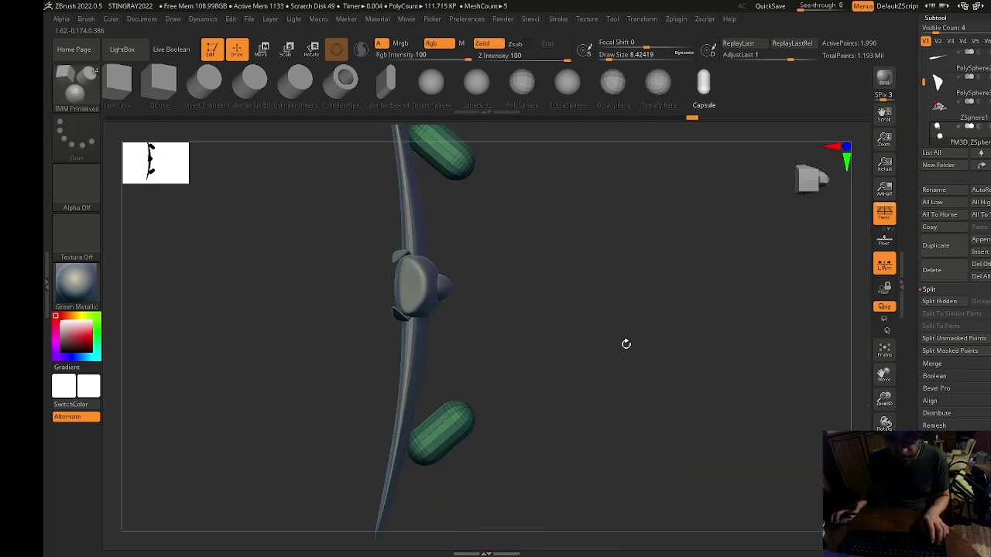
{"action": "left_click_drag", "start_coordinate": [624, 344], "coordinate": [696, 353]}
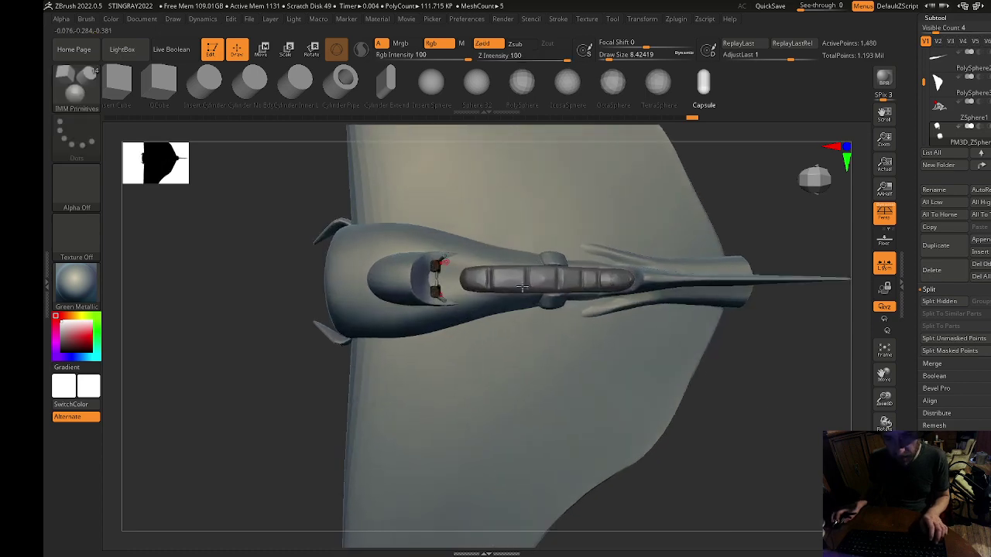
Make the craft's main body the active subtool.
{"action": "mouse_move", "coordinate": [735, 187]}
{"action": "left_mouse_down"}
{"action": "mouse_move", "coordinate": [748, 110]}
{"action": "mouse_move", "coordinate": [741, 177]}
{"action": "left_mouse_up"}
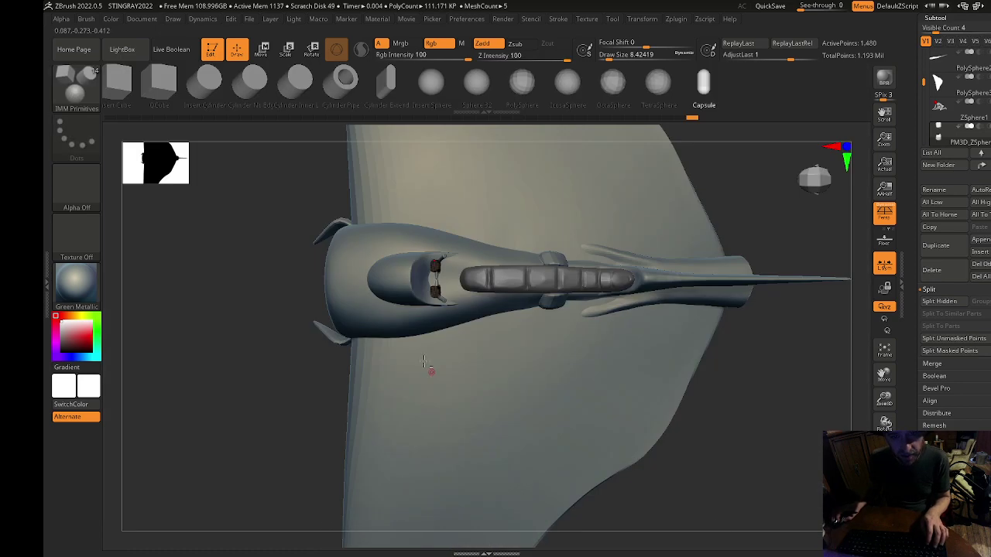
{"action": "left_click", "coordinate": [382, 330], "text": "alt"}
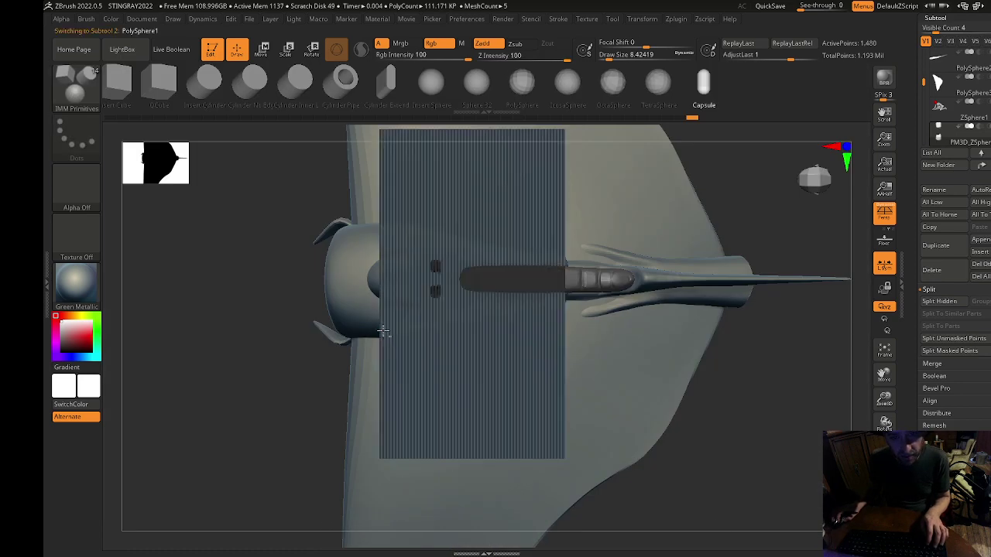
Choose the Move Topological brush, show the rider, and make the vehicle's central body the active subtool.
{"action": "left_click", "coordinate": [75, 94]}
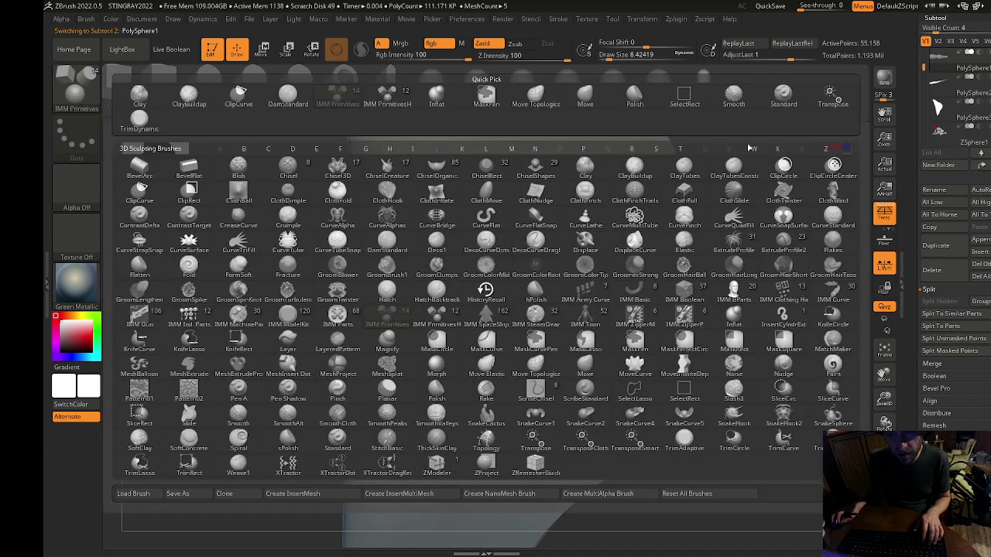
{"action": "left_click", "coordinate": [523, 91]}
{"action": "key", "text": "shift"}
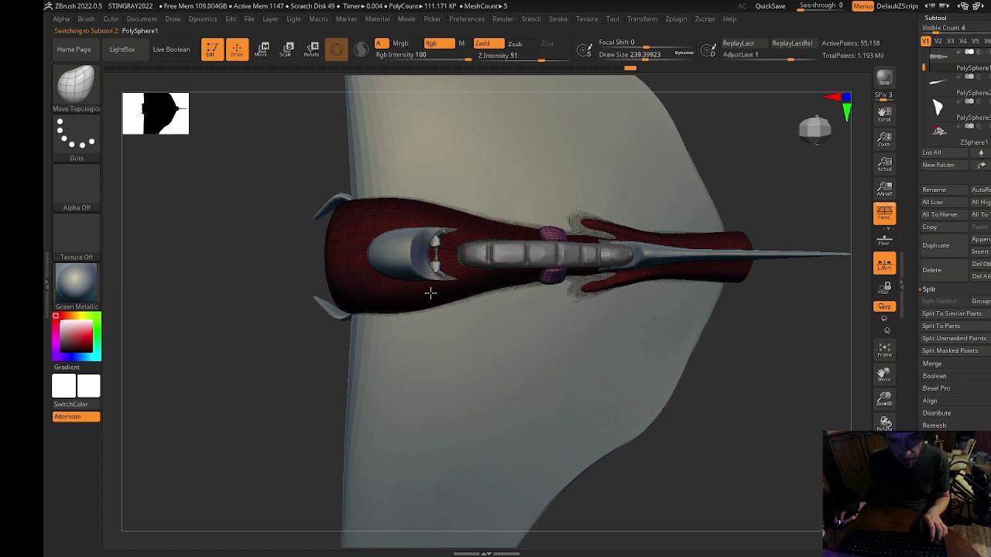
{"action": "mouse_move", "coordinate": [289, 328]}
{"action": "left_mouse_down"}
{"action": "mouse_move", "coordinate": [277, 265]}
{"action": "mouse_move", "coordinate": [405, 294]}
{"action": "left_mouse_up"}
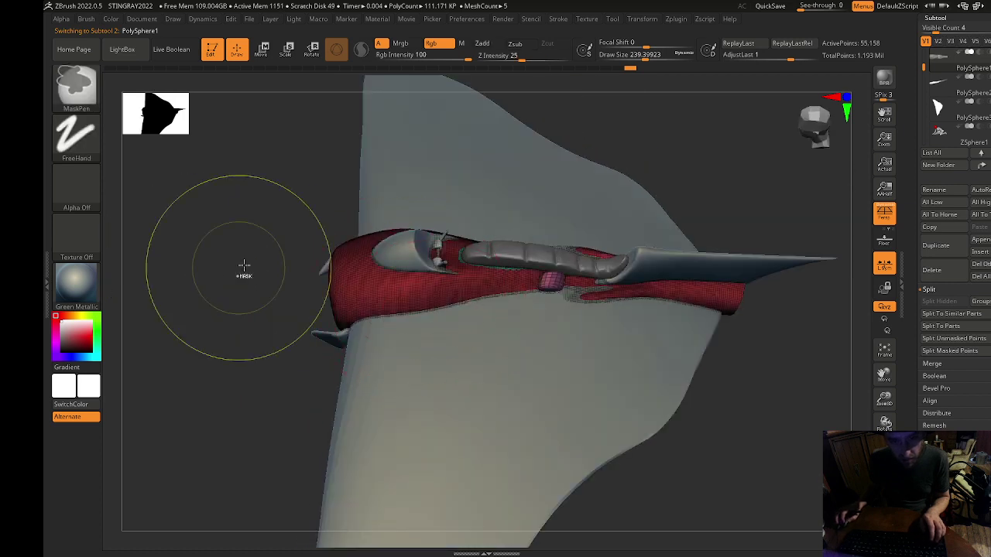
{"action": "mouse_move", "coordinate": [148, 195]}
{"action": "left_mouse_down", "text": "shift"}
{"action": "mouse_move", "coordinate": [202, 254]}
{"action": "mouse_move", "coordinate": [224, 222]}
{"action": "mouse_move", "coordinate": [252, 224]}
{"action": "left_mouse_up", "text": "shift"}
{"action": "left_click", "coordinate": [434, 239], "text": "alt"}
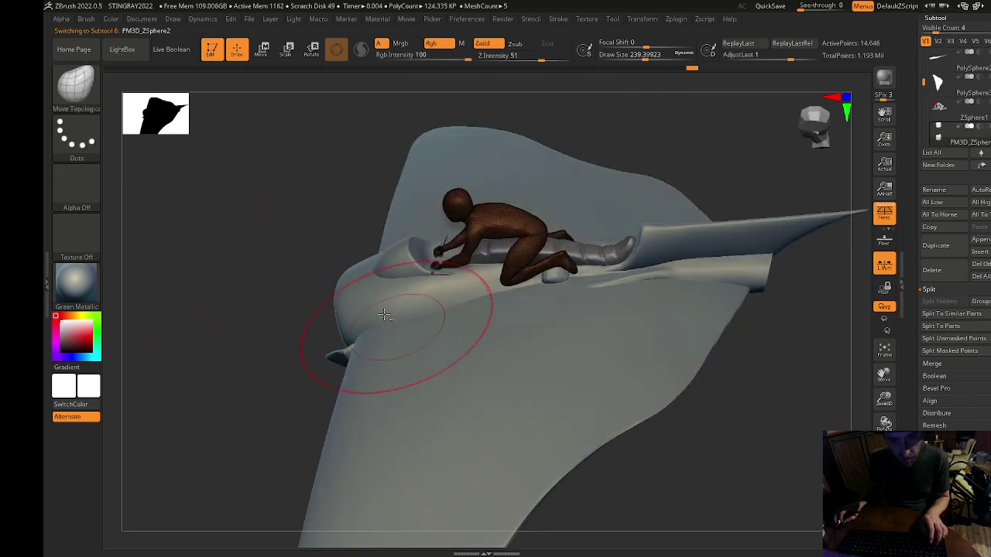
{"action": "left_click", "coordinate": [382, 314], "text": "alt"}
{"action": "left_click_drag", "start_coordinate": [184, 204], "coordinate": [353, 296], "text": "shift"}
{"action": "left_click_drag", "start_coordinate": [266, 265], "coordinate": [181, 255], "text": "shift"}
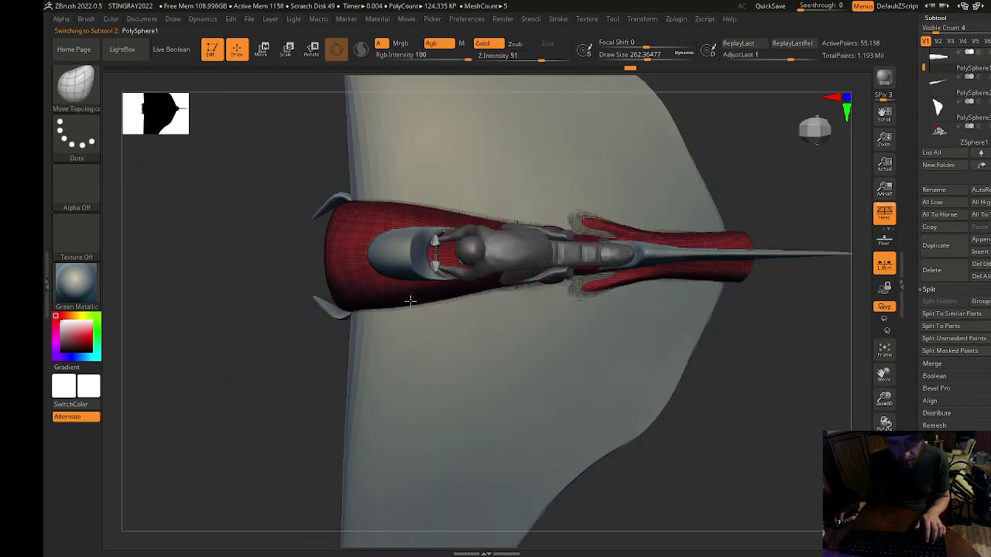
Narrow the front of the central body by pulling its sides inward with the Move Topological brush.
{"action": "left_click_drag", "start_coordinate": [342, 300], "coordinate": [345, 286]}
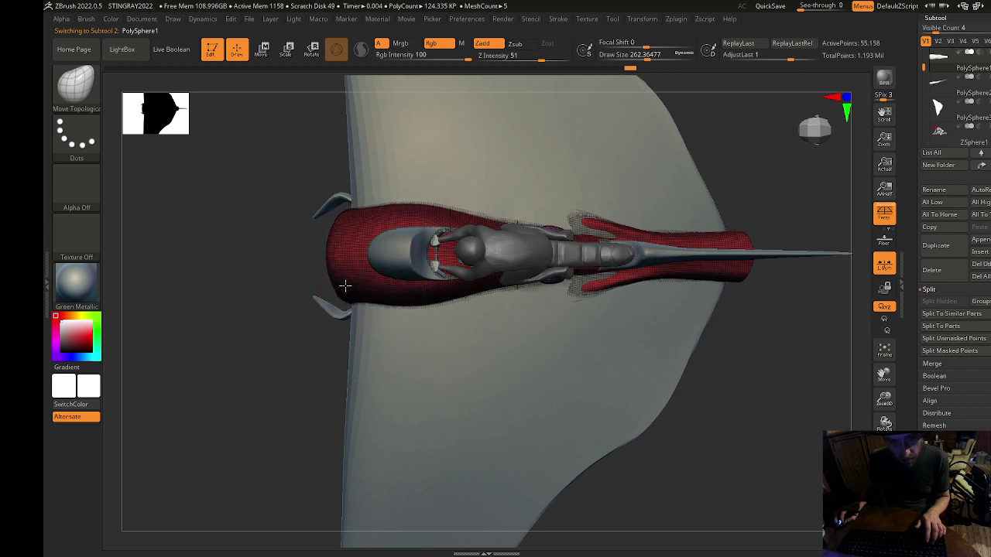
{"action": "mouse_move", "coordinate": [420, 316]}
{"action": "left_mouse_down"}
{"action": "mouse_move", "coordinate": [387, 291]}
{"action": "mouse_move", "coordinate": [391, 302]}
{"action": "left_mouse_up"}
{"action": "key", "text": "s"}
{"action": "left_click_drag", "start_coordinate": [406, 310], "coordinate": [419, 298]}
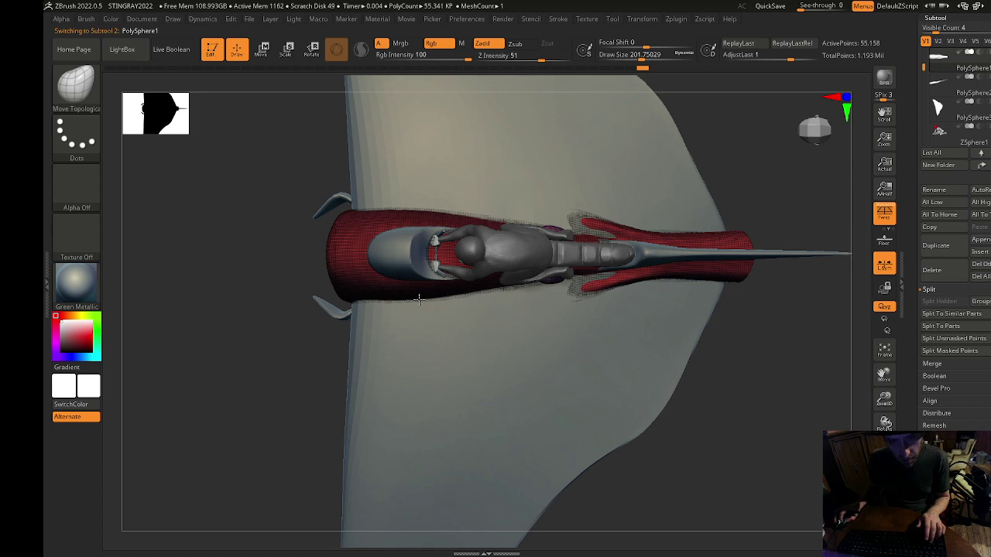
Examine the rider's pose on the vehicle from above and from the side, checking the hands, knees and feet.
{"action": "left_click_drag", "start_coordinate": [798, 476], "coordinate": [769, 376]}
{"action": "left_click_drag", "start_coordinate": [633, 429], "coordinate": [764, 227]}
{"action": "left_click_drag", "start_coordinate": [740, 330], "coordinate": [728, 232]}
{"action": "left_click_drag", "start_coordinate": [587, 250], "coordinate": [534, 246]}
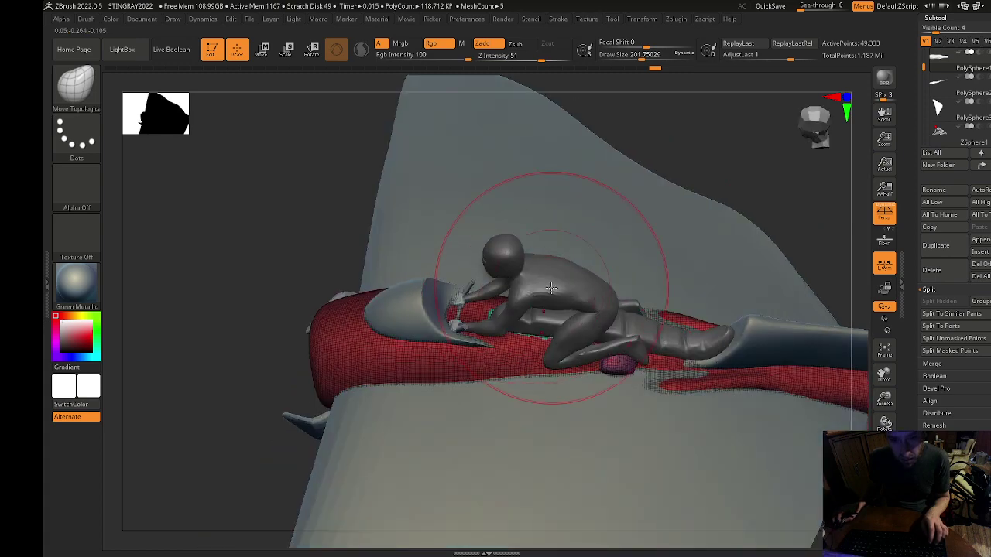
{"action": "left_click", "coordinate": [514, 248], "text": "alt"}
{"action": "left_click_drag", "start_coordinate": [297, 259], "coordinate": [259, 222]}
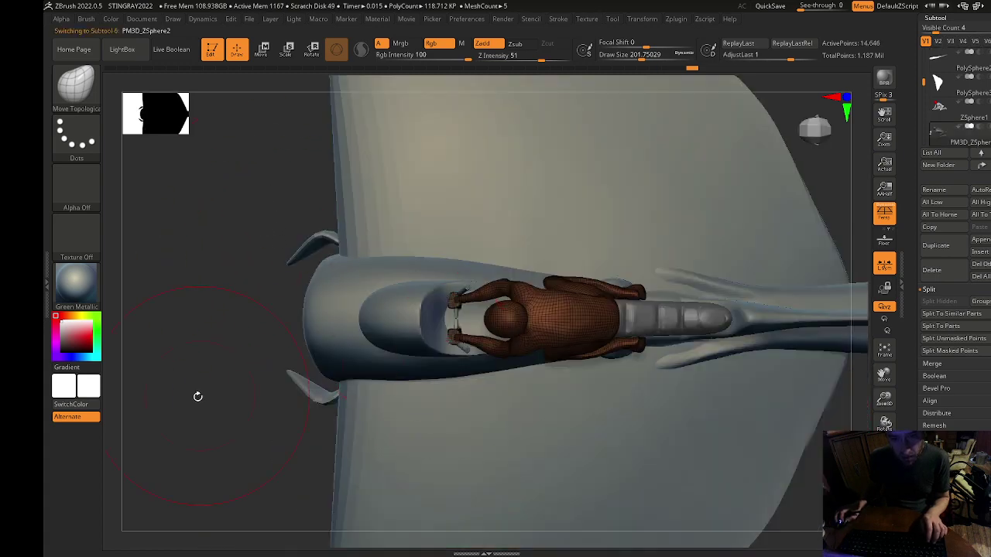
{"action": "left_click_drag", "start_coordinate": [196, 396], "coordinate": [168, 250]}
{"action": "left_click_drag", "start_coordinate": [782, 476], "coordinate": [850, 364]}
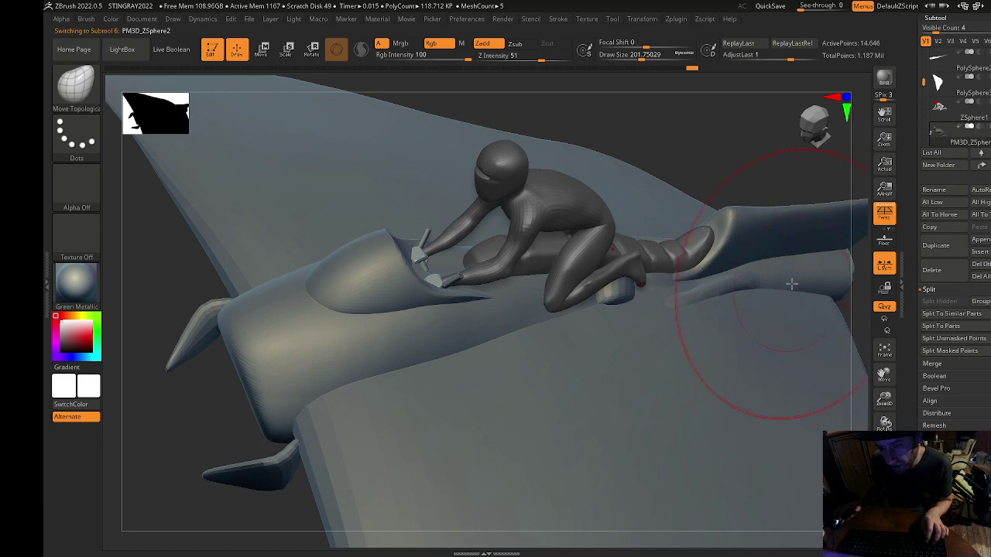
{"action": "left_click_drag", "start_coordinate": [791, 284], "coordinate": [588, 164]}
{"action": "left_click_drag", "start_coordinate": [785, 341], "coordinate": [686, 287]}
Try smoothing the join between the foot peg and the central body.
{"action": "key", "text": "shift"}
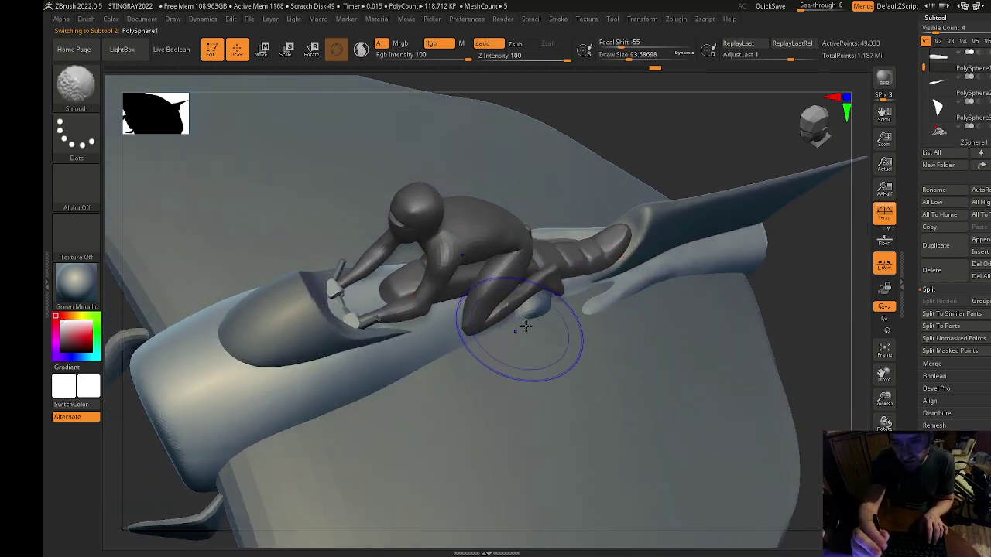
{"action": "key", "text": "shift+f"}
{"action": "left_click_drag", "start_coordinate": [807, 359], "coordinate": [793, 306]}
{"action": "key", "text": "ctrl"}
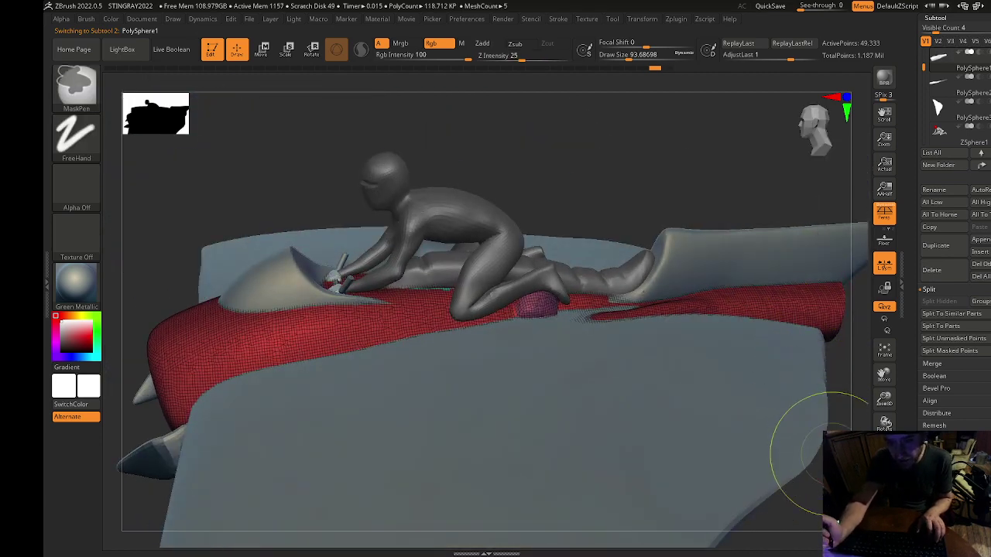
{"action": "left_click_drag", "start_coordinate": [847, 409], "coordinate": [848, 424]}
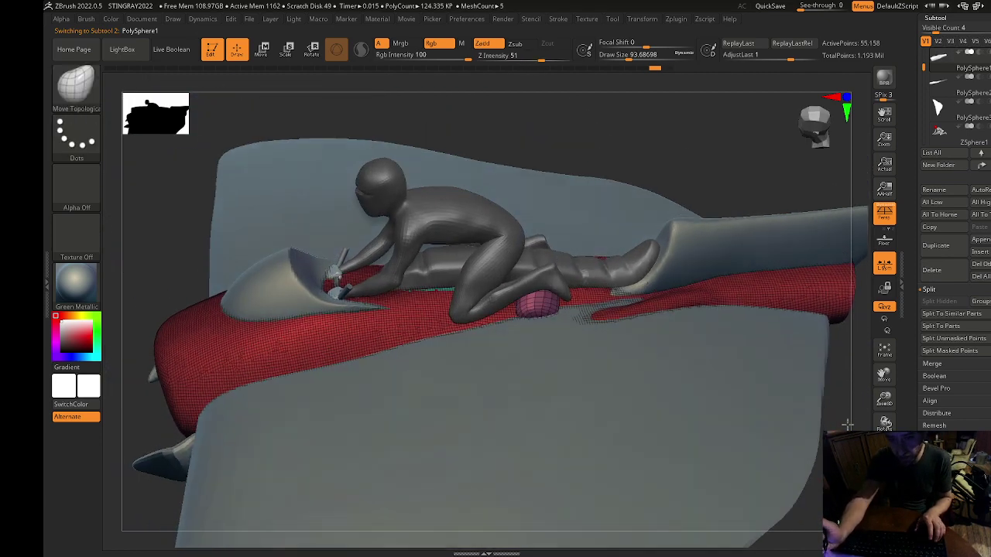
Open the DynaMesh settings for the central body.
{"action": "left_click_drag", "start_coordinate": [937, 483], "coordinate": [938, 411]}
{"action": "left_click", "coordinate": [937, 410]}
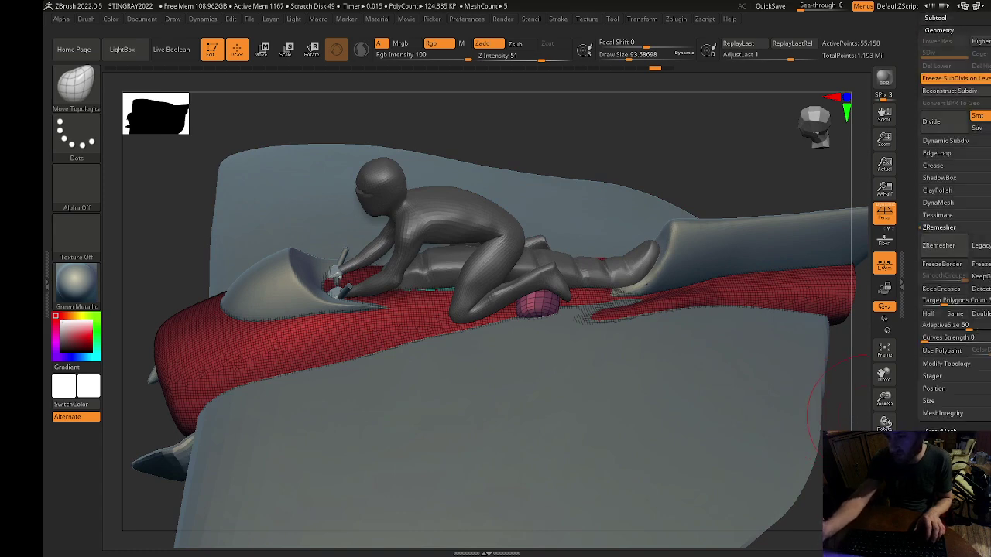
{"action": "left_click", "coordinate": [946, 204]}
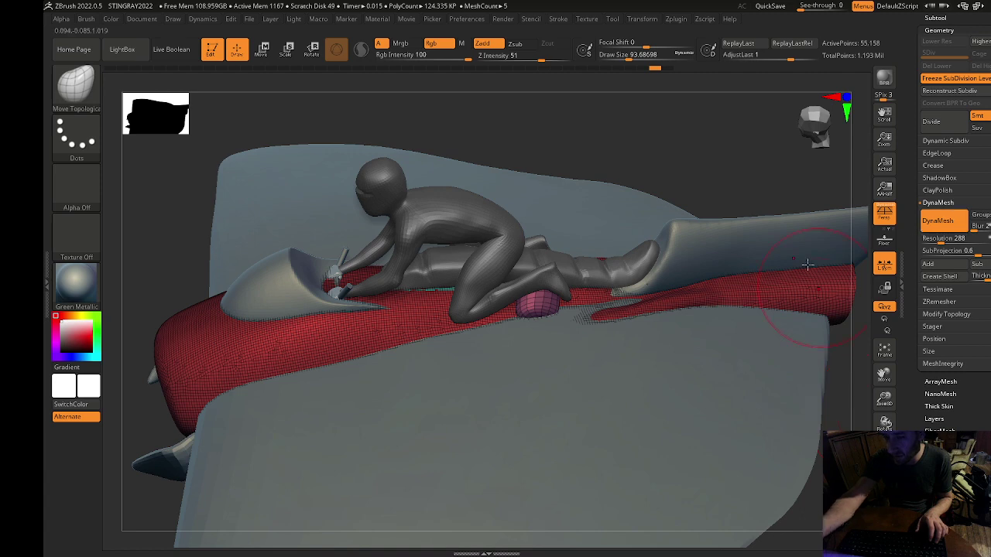
Try remeshing the central body with DynaMesh at resolution 288 and smoothing around the foot peg, and undo both.
{"action": "left_click_drag", "start_coordinate": [753, 151], "coordinate": [754, 202], "text": "ctrl"}
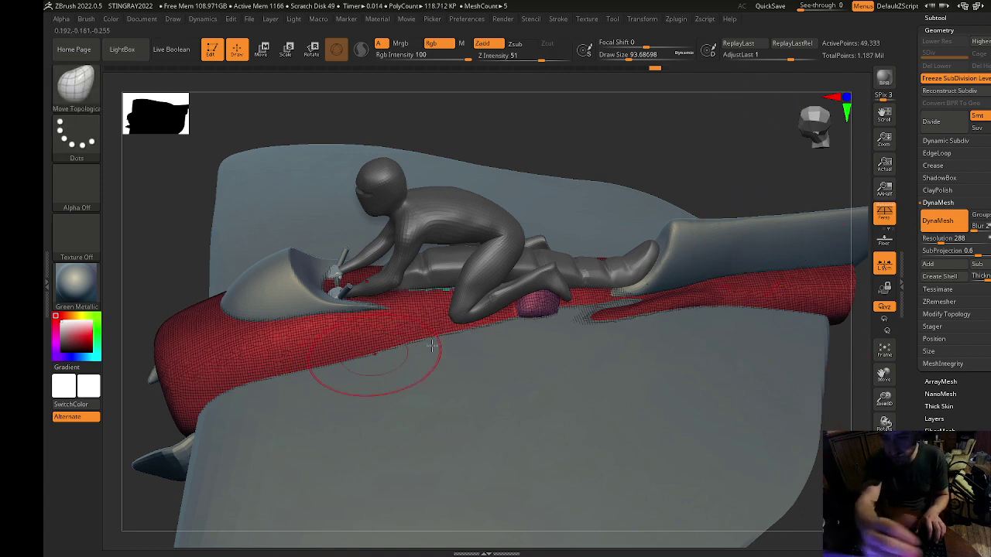
{"action": "key", "text": "shift+f"}
{"action": "left_click_drag", "start_coordinate": [844, 419], "coordinate": [844, 457]}
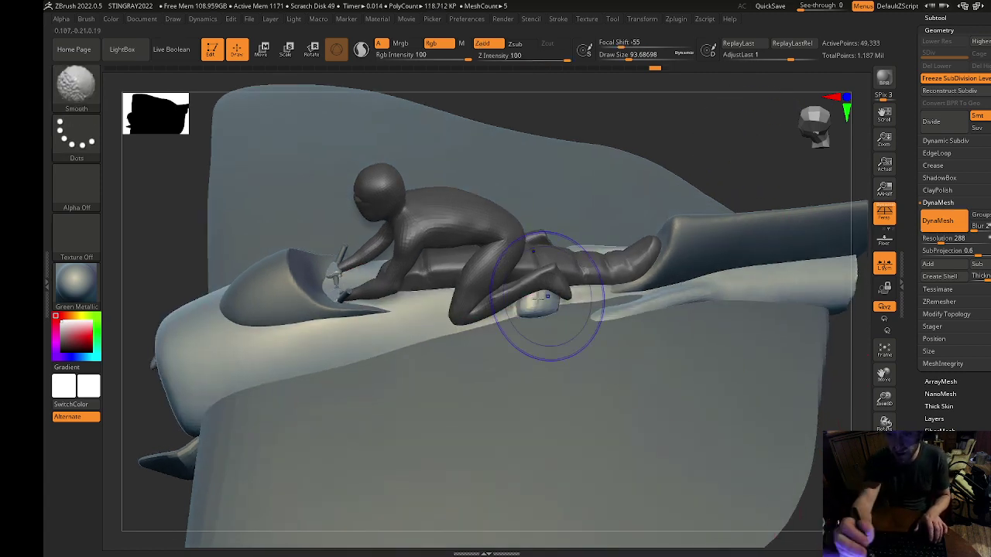
{"action": "left_click_drag", "start_coordinate": [518, 315], "coordinate": [531, 315], "text": "shift"}
{"action": "mouse_move", "coordinate": [498, 409]}
{"action": "right_mouse_down"}
{"action": "mouse_move", "coordinate": [833, 409]}
{"action": "mouse_move", "coordinate": [797, 391]}
{"action": "right_mouse_up"}
{"action": "left_click_drag", "start_coordinate": [668, 186], "coordinate": [666, 256]}
{"action": "key", "text": "ctrl+z"}
{"action": "key", "text": "ctrl+z"}
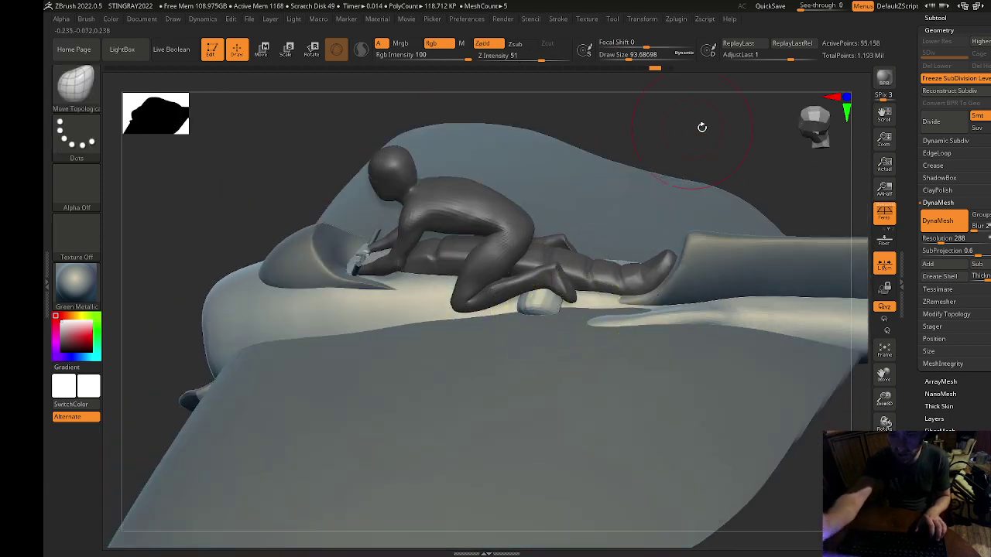
Undo the earlier edits back to the stage where only the two foot pegs are isolated for transforming.
{"action": "left_click_drag", "start_coordinate": [701, 126], "coordinate": [679, 116]}
{"action": "key", "text": "ctrl+z"}
{"action": "key", "text": "ctrl+z"}
{"action": "key", "text": "ctrl+z"}
{"action": "key", "text": "ctrl+z"}
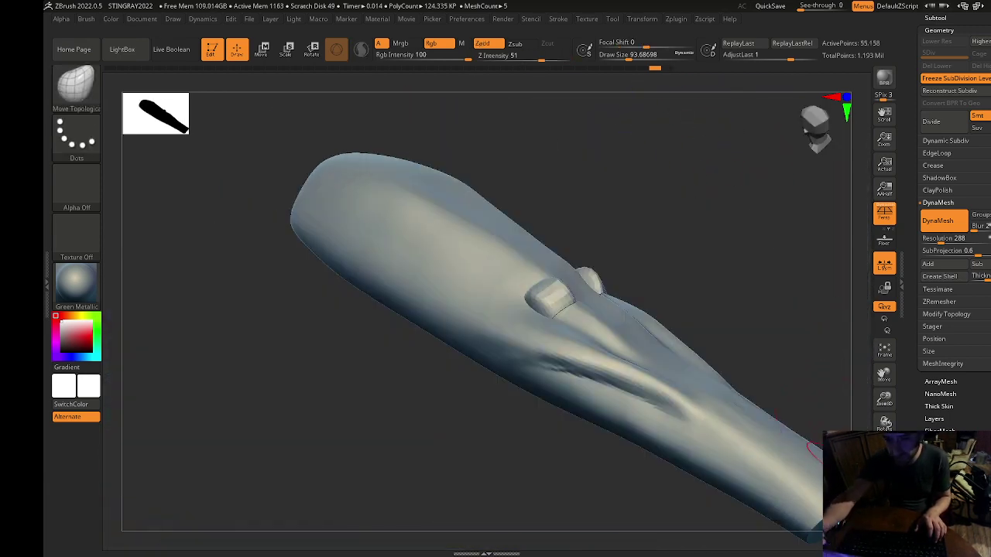
{"action": "left_click_drag", "start_coordinate": [785, 194], "coordinate": [839, 371]}
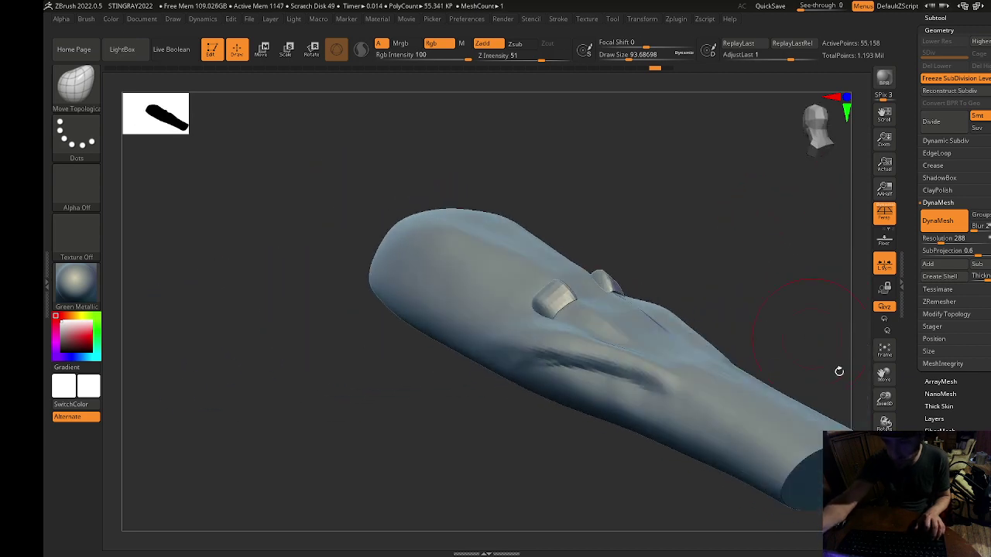
{"action": "key", "text": "shift+f"}
{"action": "left_click_drag", "start_coordinate": [863, 418], "coordinate": [783, 309], "text": "alt"}
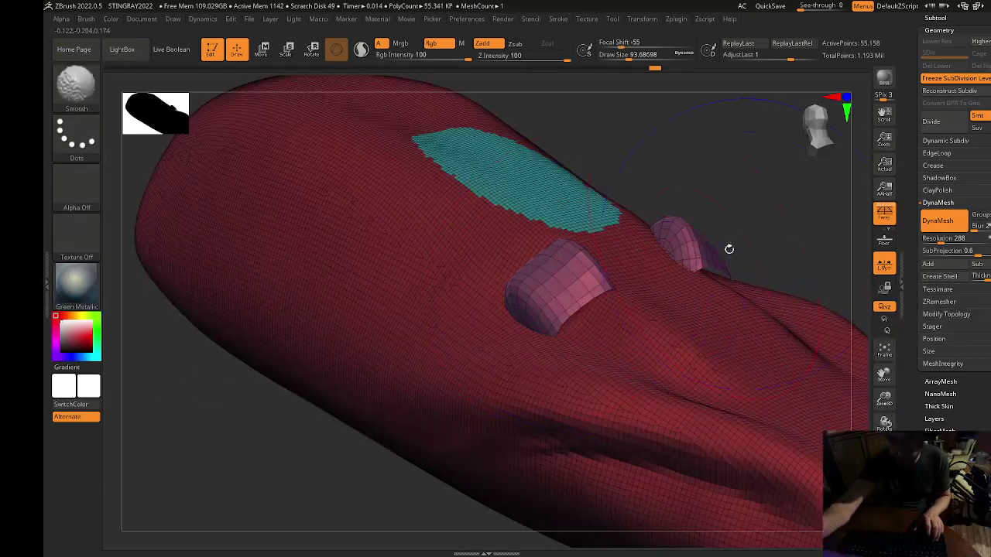
{"action": "key", "text": "ctrl+z"}
{"action": "key", "text": "ctrl+z"}
{"action": "key", "text": "ctrl+z"}
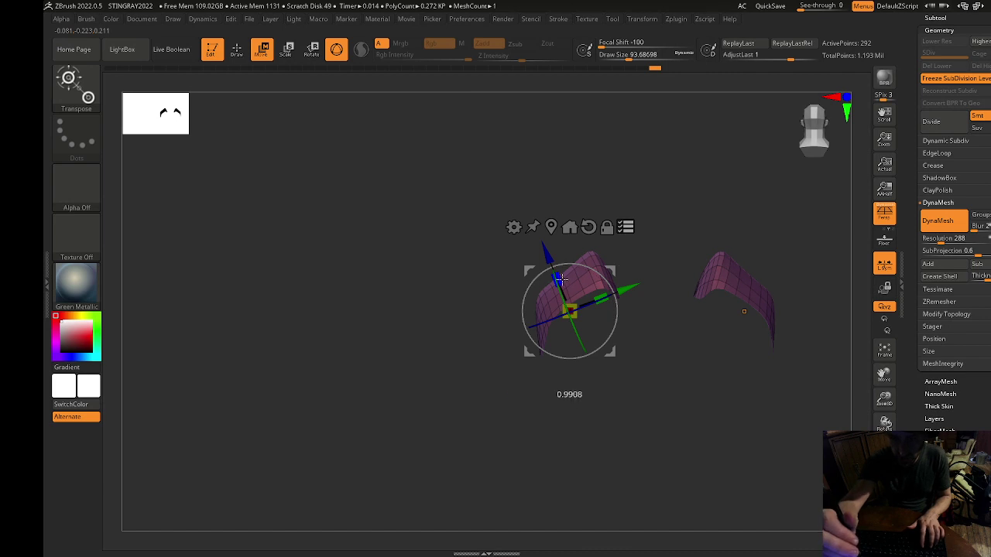
Try adjusting the height of the isolated foot pegs and restore their previous shape.
{"action": "key", "text": "shift+f"}
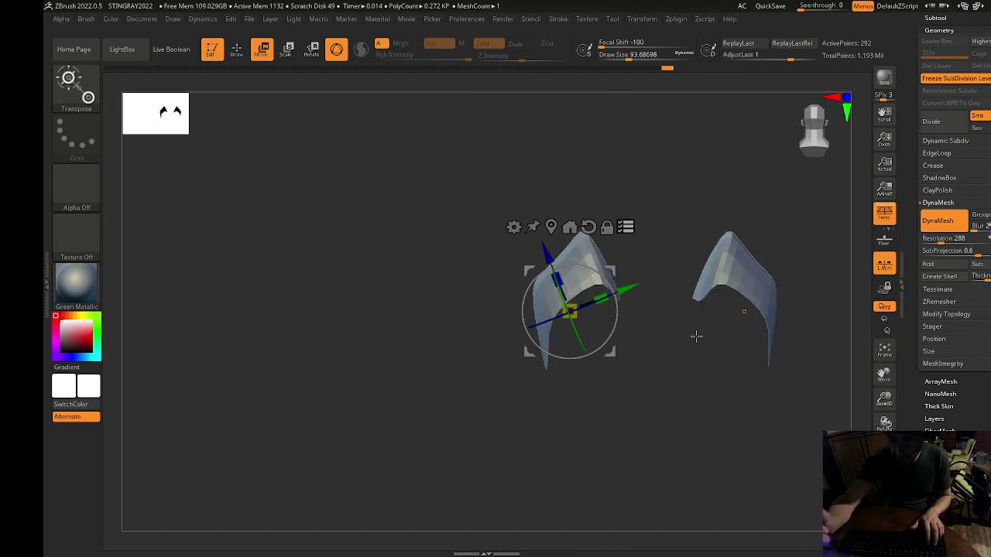
{"action": "left_click", "coordinate": [650, 175], "text": "ctrl+shift"}
{"action": "mouse_move", "coordinate": [621, 253]}
{"action": "left_mouse_down", "text": "shift"}
{"action": "mouse_move", "coordinate": [651, 168]}
{"action": "mouse_move", "coordinate": [661, 181]}
{"action": "left_mouse_up", "text": "shift"}
{"action": "key", "text": "q"}
{"action": "left_click", "coordinate": [650, 193], "text": "ctrl+shift"}
{"action": "left_click", "coordinate": [593, 299], "text": "ctrl+shift"}
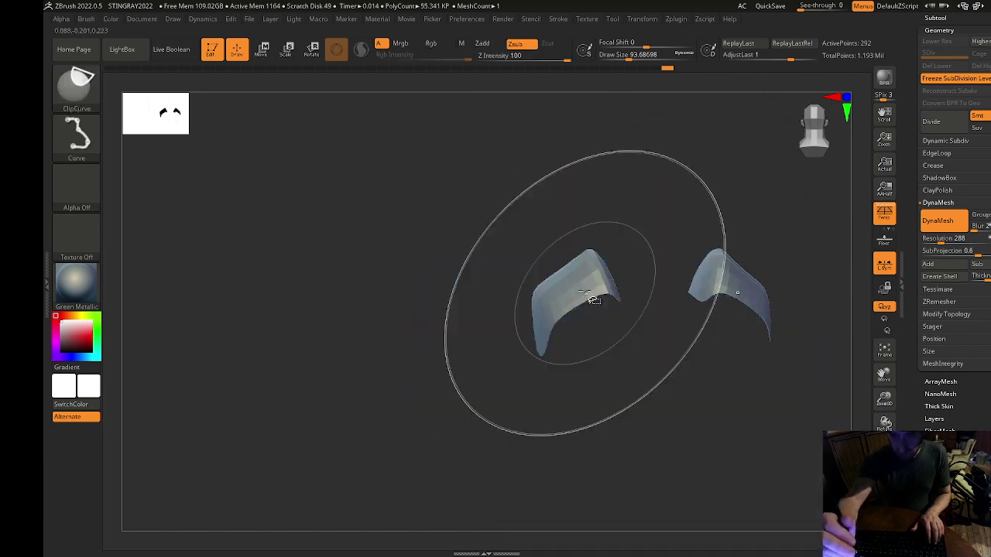
{"action": "key", "text": "ctrl+shift+z"}
{"action": "key", "text": "ctrl+z"}
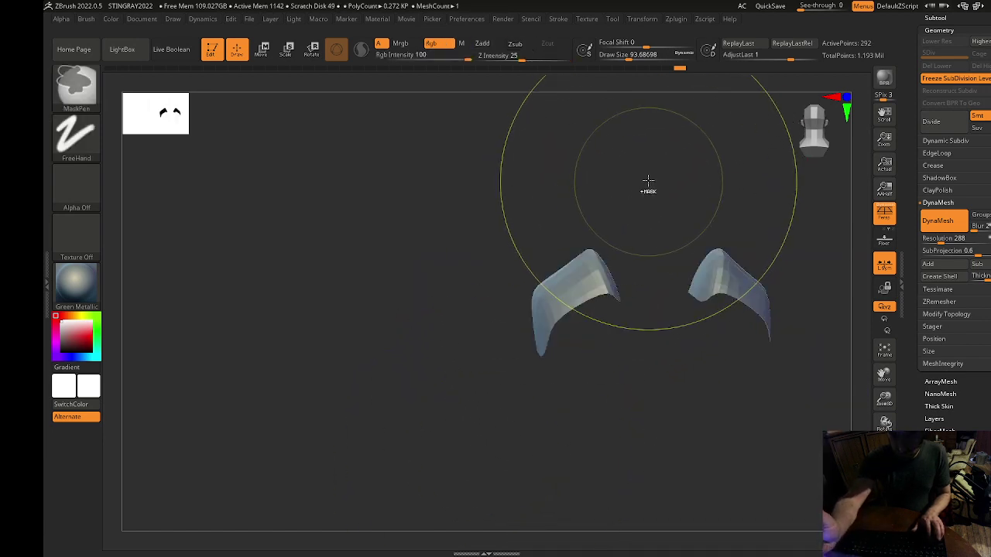
{"action": "key", "text": "ctrl+shift+z"}
Mask the whole central body except the two foot pegs.
{"action": "left_click", "coordinate": [651, 177], "text": "ctrl"}
{"action": "left_click", "coordinate": [654, 176], "text": "ctrl"}
{"action": "left_click", "coordinate": [653, 171], "text": "ctrl+shift"}
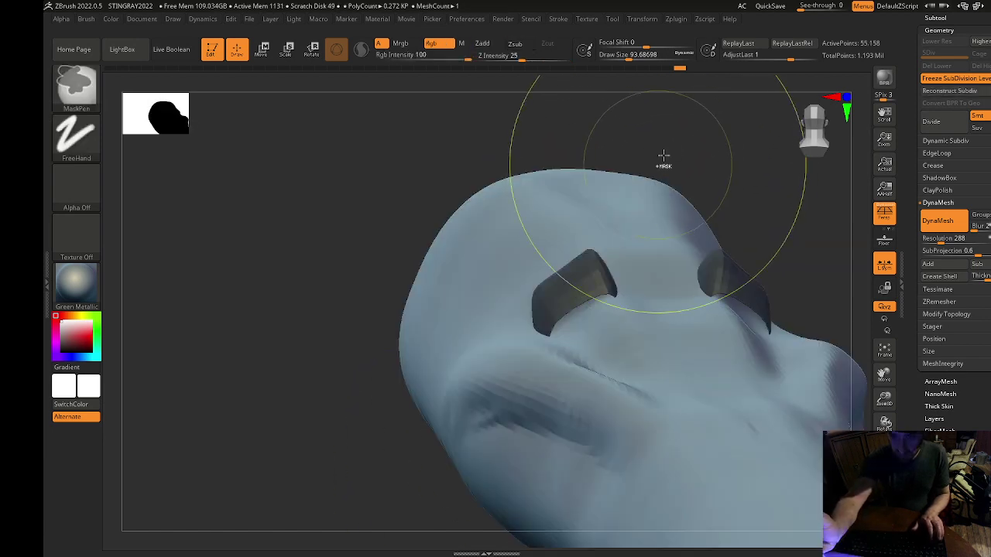
{"action": "left_click", "coordinate": [663, 158], "text": "ctrl"}
Lower the unmasked foot pegs by about 0.03 and scale them vertically by about 1.13.
{"action": "key", "text": "w"}
{"action": "left_click_drag", "start_coordinate": [545, 254], "coordinate": [554, 275]}
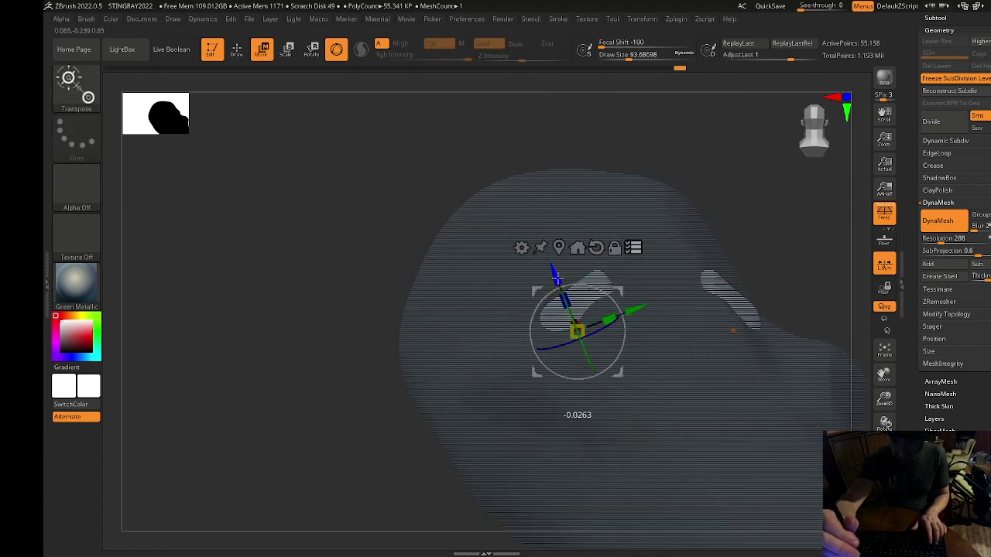
{"action": "left_click_drag", "start_coordinate": [769, 183], "coordinate": [806, 178]}
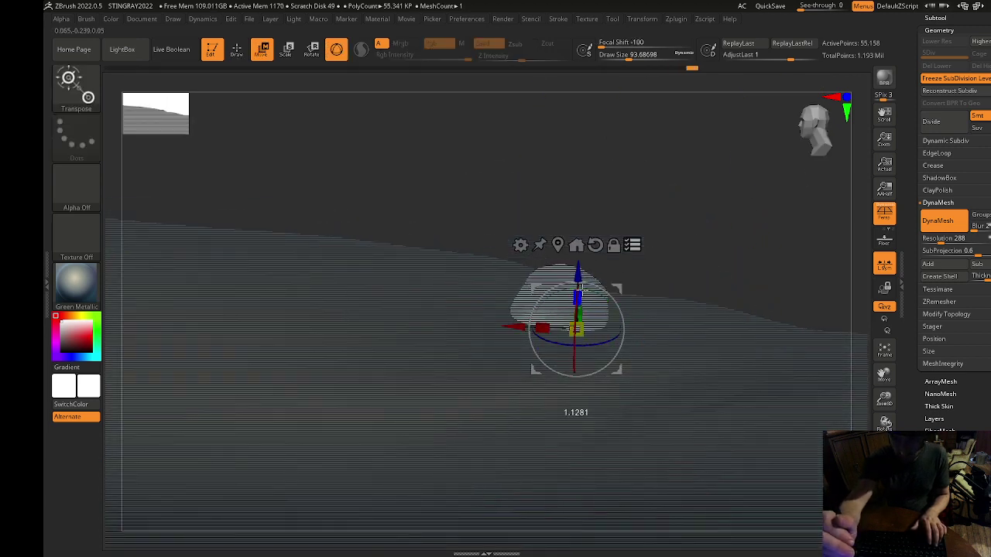
{"action": "key", "text": "q"}
Show the rider and the rest of the vehicle again and check the foot pegs beneath the rider's feet.
{"action": "mouse_move", "coordinate": [711, 224]}
{"action": "left_mouse_down"}
{"action": "mouse_move", "coordinate": [758, 186]}
{"action": "mouse_move", "coordinate": [775, 281]}
{"action": "left_mouse_up"}
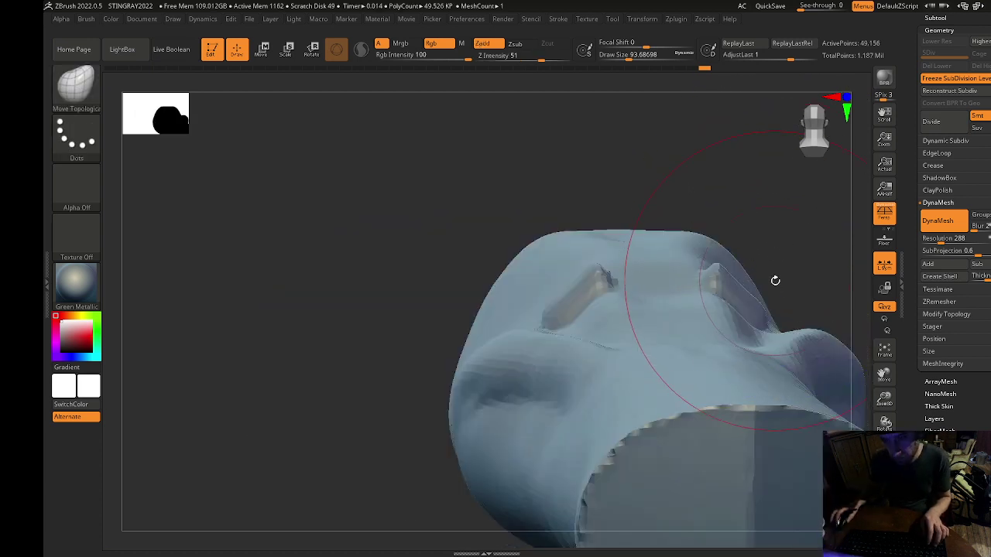
{"action": "left_click_drag", "start_coordinate": [440, 259], "coordinate": [397, 316]}
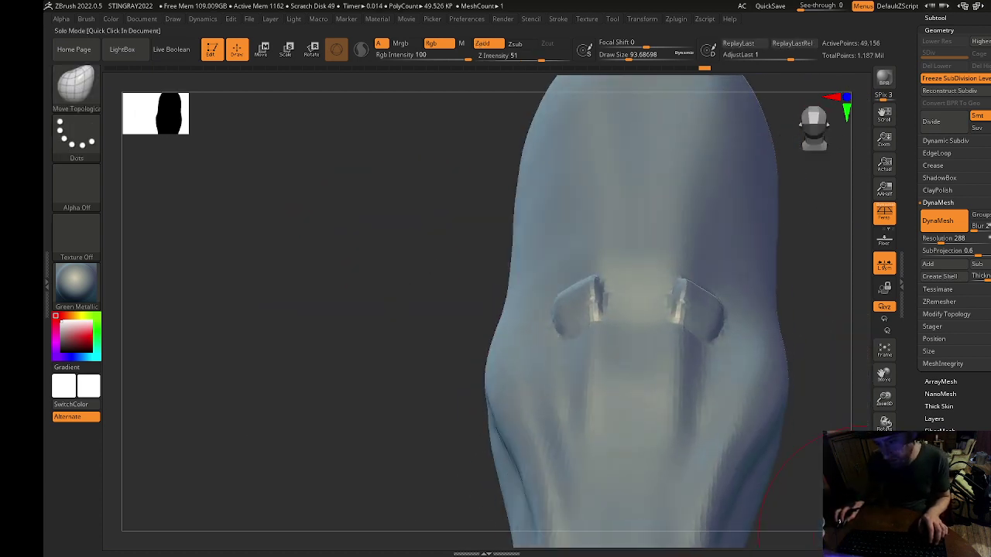
{"action": "left_click", "coordinate": [875, 532]}
{"action": "left_click_drag", "start_coordinate": [476, 85], "coordinate": [488, 43]}
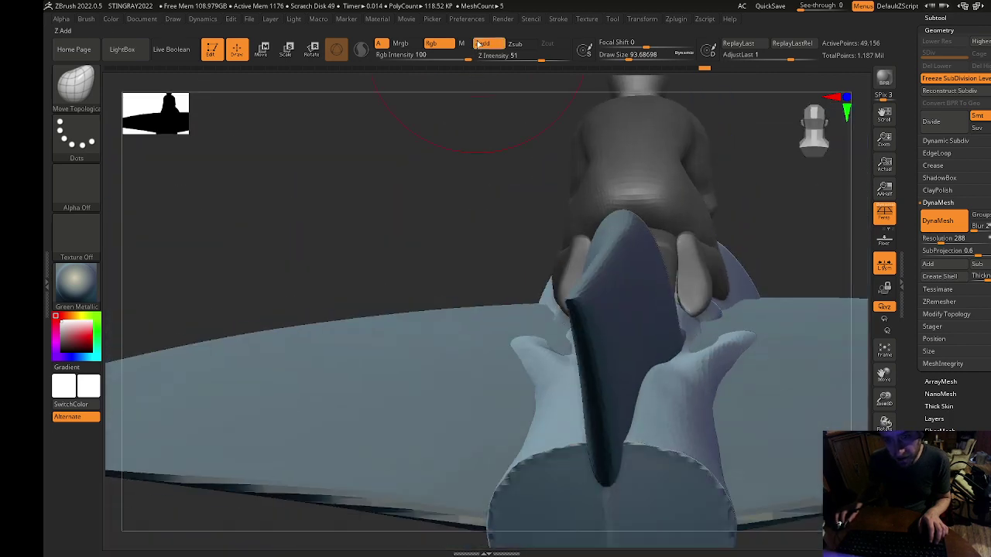
{"action": "mouse_move", "coordinate": [310, 171]}
{"action": "left_mouse_down"}
{"action": "mouse_move", "coordinate": [671, 163]}
{"action": "mouse_move", "coordinate": [661, 176]}
{"action": "mouse_move", "coordinate": [683, 206]}
{"action": "left_mouse_up"}
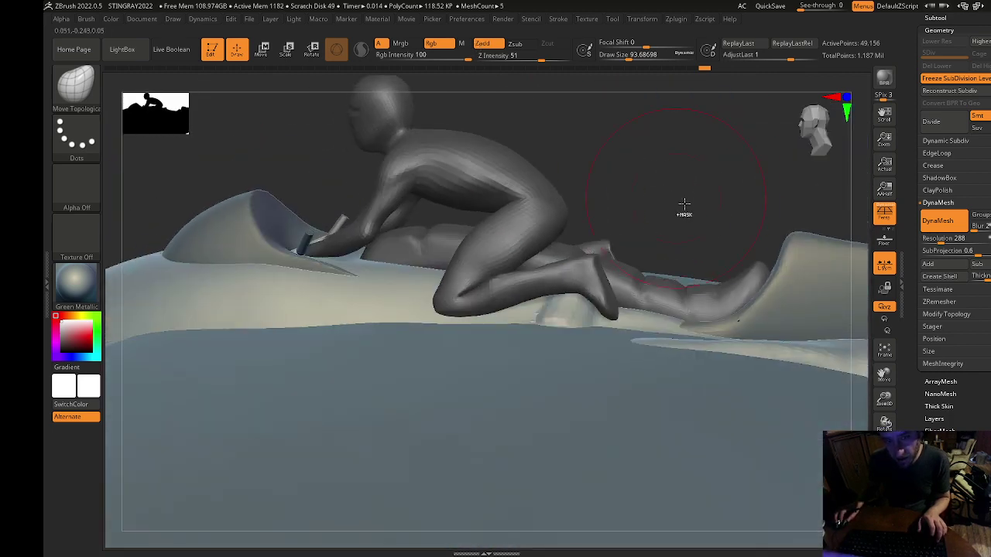
{"action": "left_click_drag", "start_coordinate": [741, 223], "coordinate": [763, 222], "text": "ctrl"}
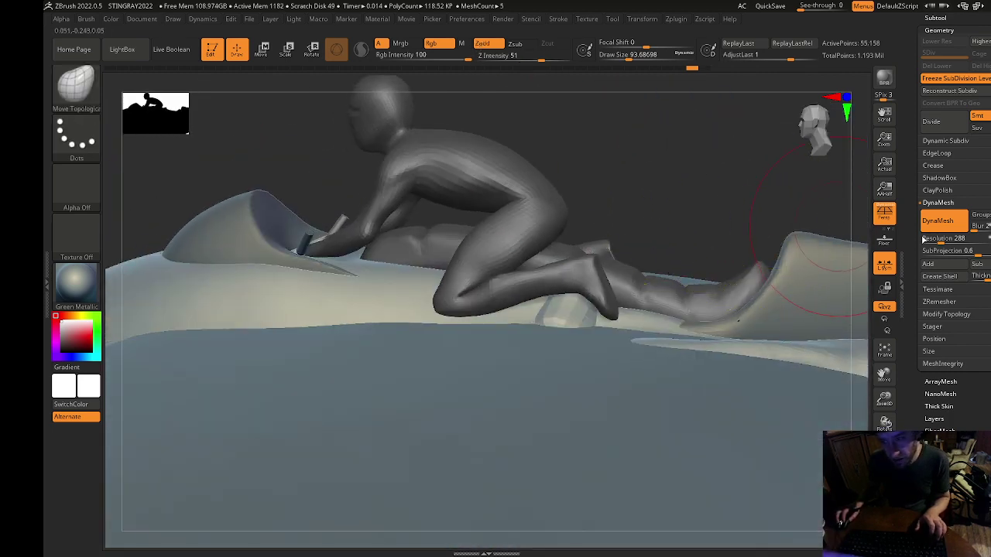
Set the DynaMesh resolution to 1024 and remesh the central body.
{"action": "left_click", "coordinate": [970, 239]}
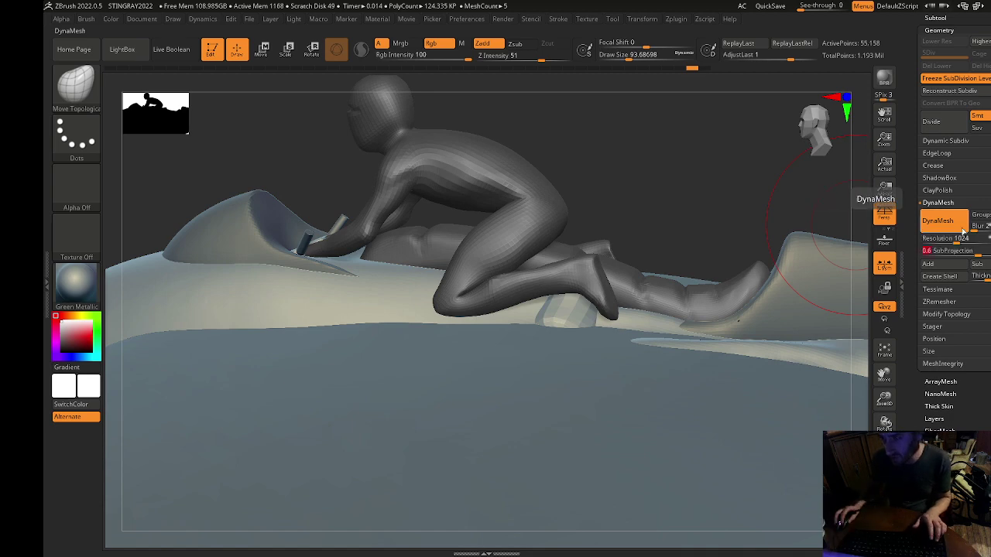
{"action": "left_click", "coordinate": [949, 228]}
{"action": "left_click", "coordinate": [950, 227]}
Smooth the foot peg beneath the rider's foot and set the brush draw size to about 77.
{"action": "mouse_move", "coordinate": [588, 331]}
{"action": "left_mouse_down", "text": "shift"}
{"action": "mouse_move", "coordinate": [539, 314]}
{"action": "mouse_move", "coordinate": [668, 334]}
{"action": "left_mouse_up", "text": "shift"}
{"action": "right_click_drag", "start_coordinate": [667, 335], "coordinate": [464, 273]}
{"action": "left_click_drag", "start_coordinate": [465, 271], "coordinate": [620, 310]}
{"action": "right_click_drag", "start_coordinate": [704, 183], "coordinate": [785, 243], "text": "ctrl"}
{"action": "key", "text": "s"}
{"action": "left_click_drag", "start_coordinate": [610, 286], "coordinate": [596, 292]}
{"action": "key", "text": "s"}
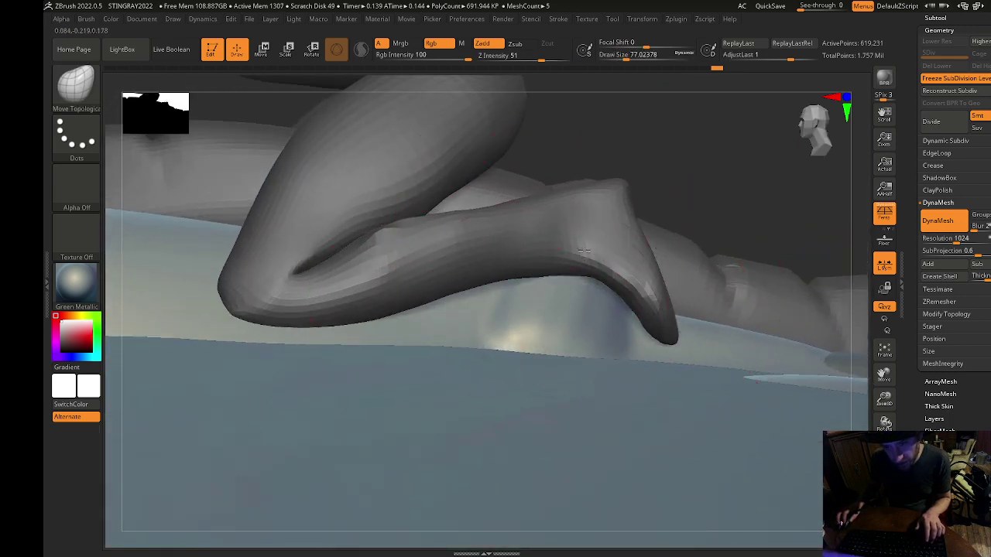
Set the brush draw size to about 31 and switch to the TrimDynamic brush.
{"action": "key", "text": "s"}
{"action": "left_click_drag", "start_coordinate": [512, 321], "coordinate": [503, 320]}
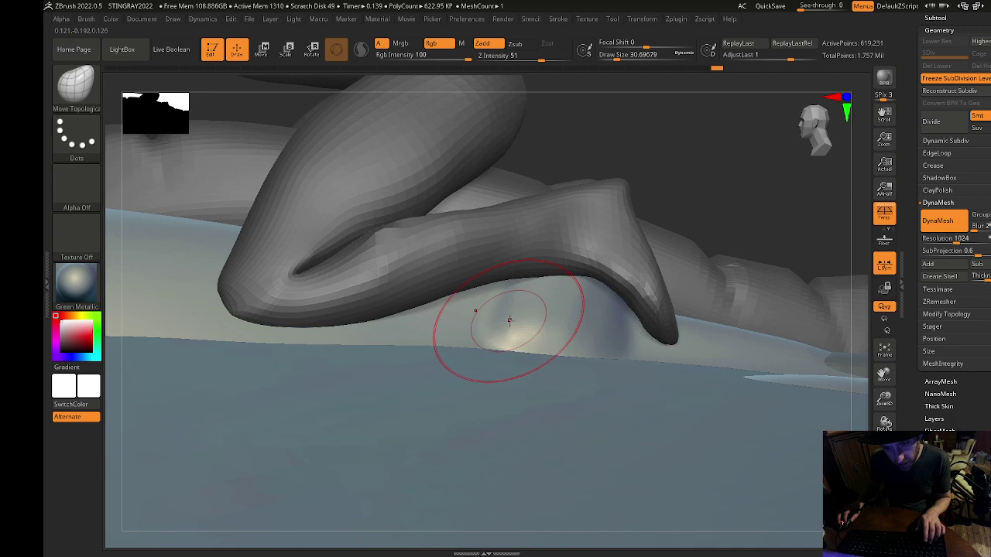
{"action": "left_click", "coordinate": [70, 82]}
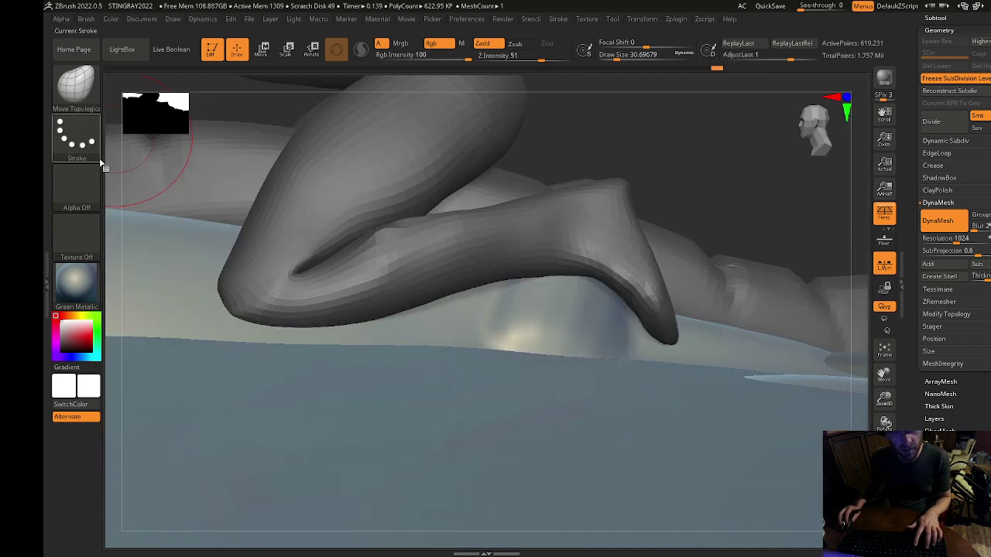
{"action": "left_click", "coordinate": [71, 91]}
{"action": "left_click", "coordinate": [142, 124]}
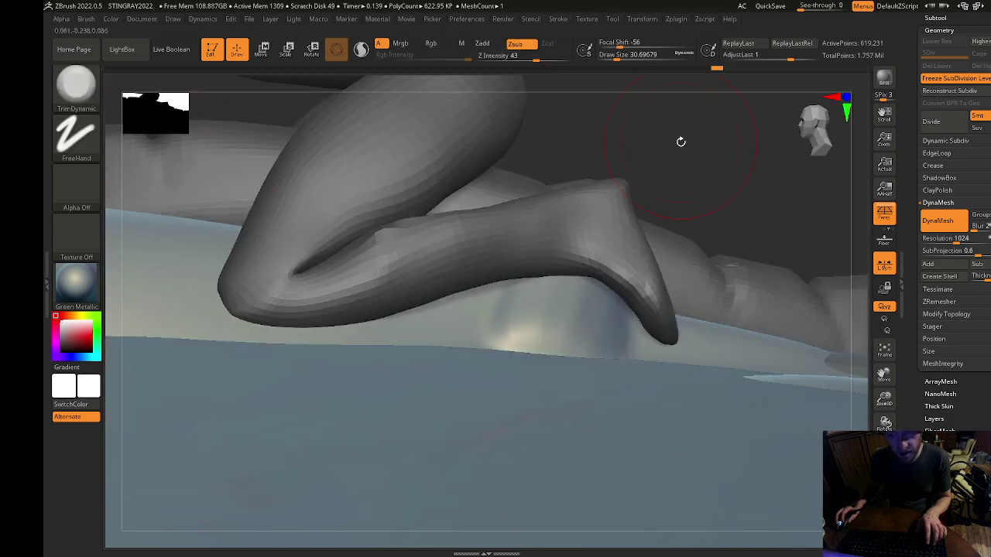
Select the rider and reshape the foot resting on the peg with Move Topological at a draw size of about 44.
{"action": "mouse_move", "coordinate": [679, 142]}
{"action": "left_mouse_down"}
{"action": "mouse_move", "coordinate": [733, 141]}
{"action": "mouse_move", "coordinate": [637, 158]}
{"action": "left_mouse_up"}
{"action": "left_click", "coordinate": [580, 260], "text": "alt"}
{"action": "key", "text": "s"}
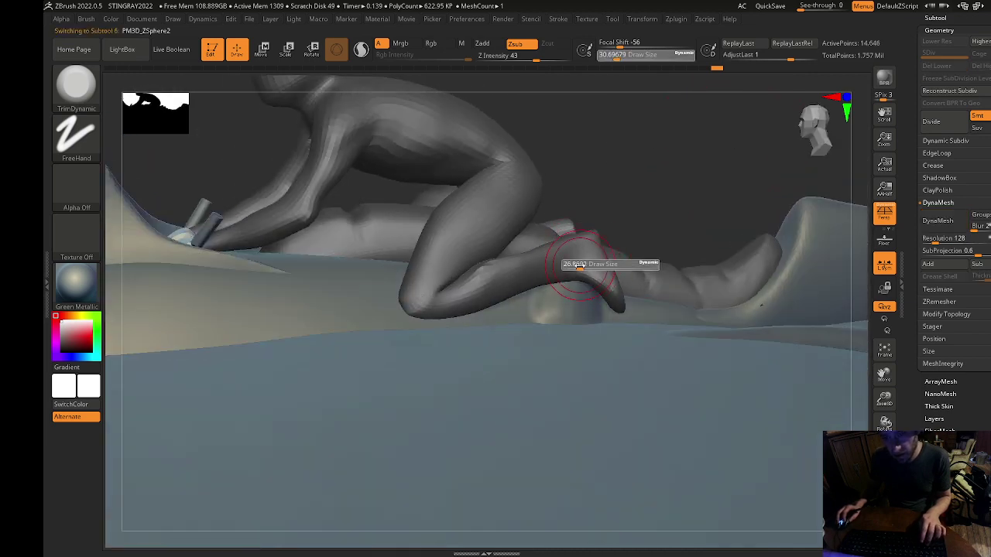
{"action": "left_click_drag", "start_coordinate": [582, 265], "coordinate": [586, 276]}
{"action": "key", "text": "s"}
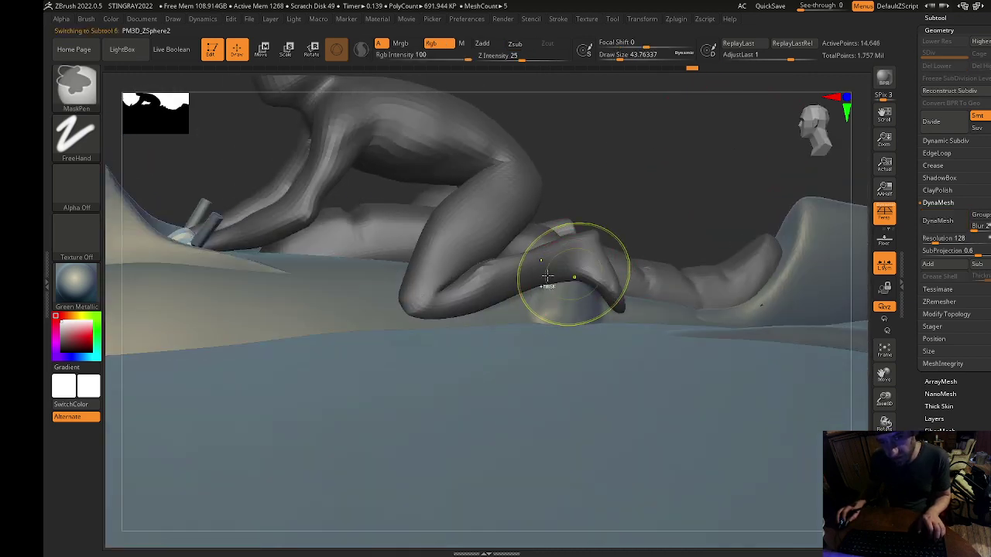
{"action": "key", "text": "b"}
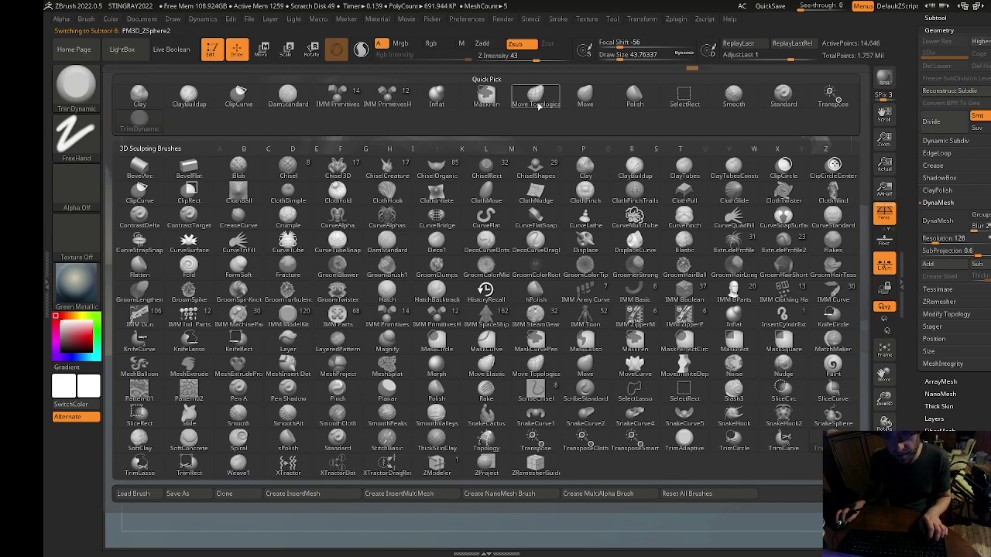
{"action": "left_click", "coordinate": [538, 102]}
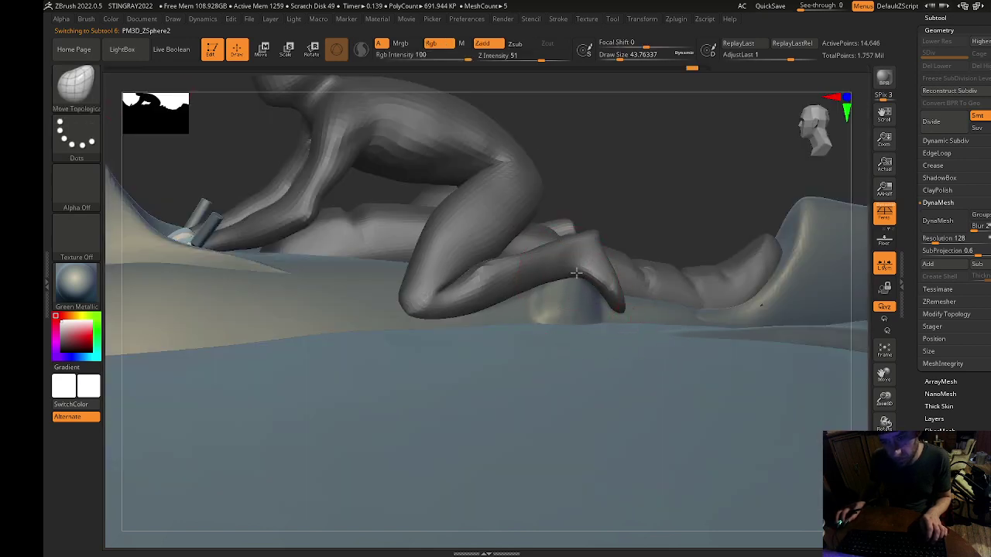
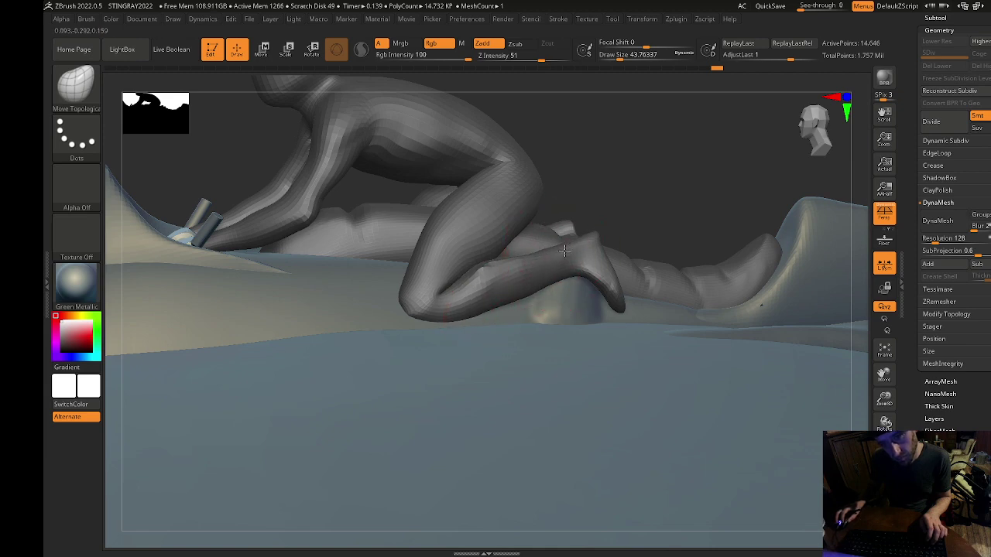
{"action": "mouse_move", "coordinate": [661, 175]}
{"action": "left_mouse_down", "text": "alt"}
{"action": "mouse_move", "coordinate": [606, 126]}
{"action": "mouse_move", "coordinate": [566, 168]}
{"action": "mouse_move", "coordinate": [420, 156]}
{"action": "mouse_move", "coordinate": [400, 182]}
{"action": "mouse_move", "coordinate": [377, 178]}
{"action": "mouse_move", "coordinate": [440, 223]}
{"action": "left_mouse_up", "text": "alt"}
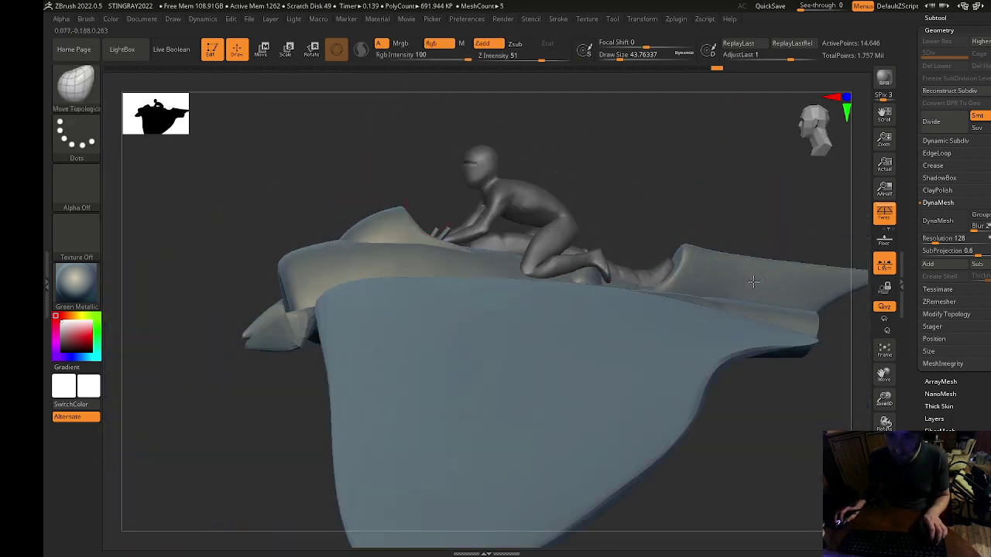
Examine how the rider's legs and the central body line up from the front and from the underside of the vehicle.
{"action": "left_click", "coordinate": [752, 284], "text": "alt"}
{"action": "left_click_drag", "start_coordinate": [681, 203], "coordinate": [707, 203], "text": "shift"}
{"action": "left_click_drag", "start_coordinate": [606, 285], "coordinate": [615, 284]}
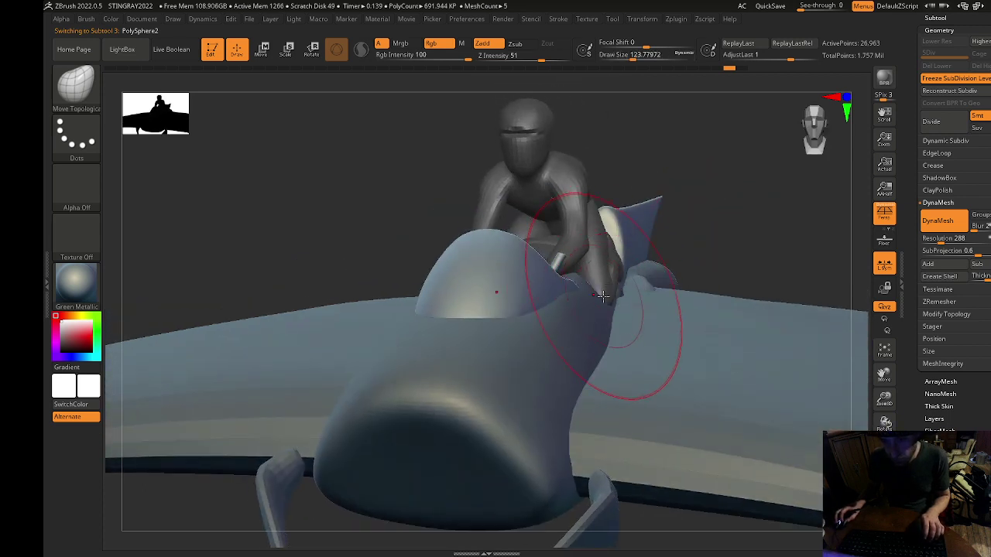
{"action": "left_click", "coordinate": [609, 294], "text": "alt"}
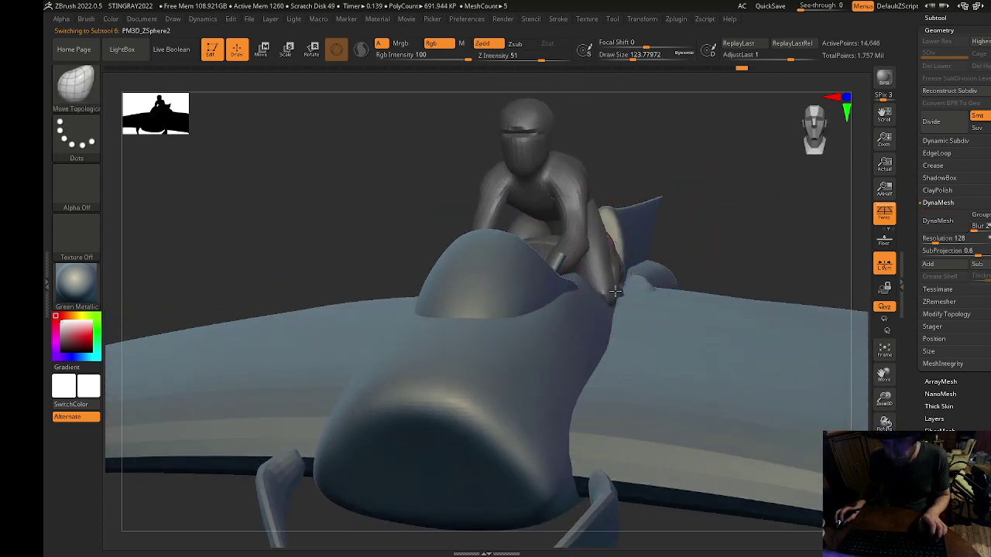
{"action": "mouse_move", "coordinate": [761, 258]}
{"action": "left_mouse_down"}
{"action": "mouse_move", "coordinate": [619, 306]}
{"action": "mouse_move", "coordinate": [620, 276]}
{"action": "mouse_move", "coordinate": [720, 217]}
{"action": "mouse_move", "coordinate": [779, 199]}
{"action": "mouse_move", "coordinate": [752, 283]}
{"action": "mouse_move", "coordinate": [781, 310]}
{"action": "mouse_move", "coordinate": [805, 216]}
{"action": "left_mouse_up"}
{"action": "key", "text": "s"}
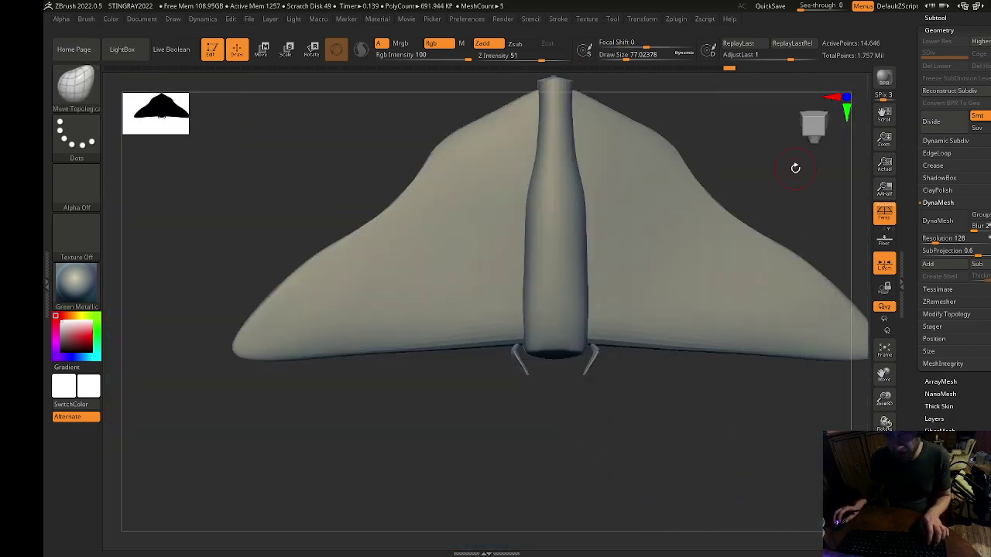
{"action": "left_click_drag", "start_coordinate": [795, 167], "coordinate": [586, 354]}
{"action": "left_click_drag", "start_coordinate": [752, 194], "coordinate": [706, 214]}
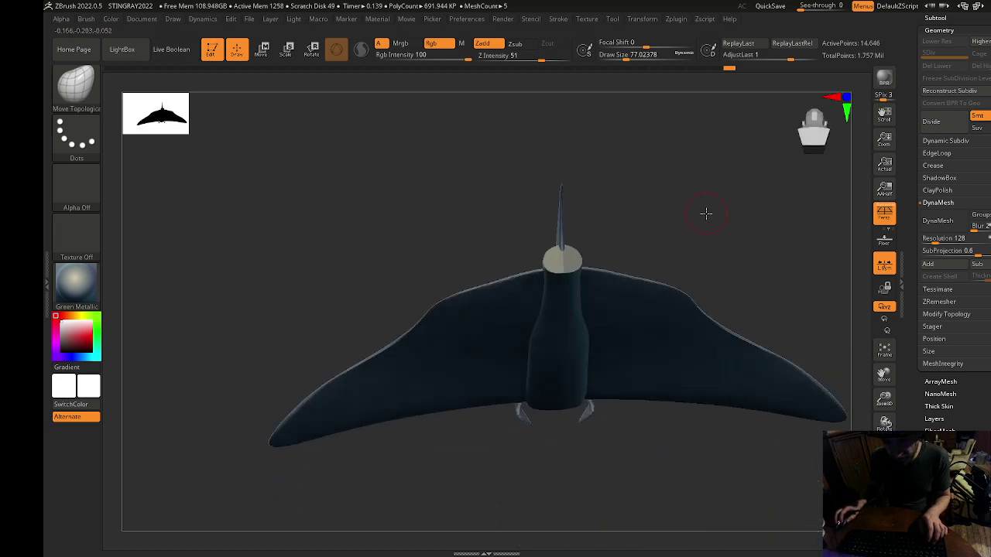
Isolate the central body and reshape its sides from below into a smoother taper with Move Topological at a draw size of about 207.
{"action": "left_click", "coordinate": [818, 519]}
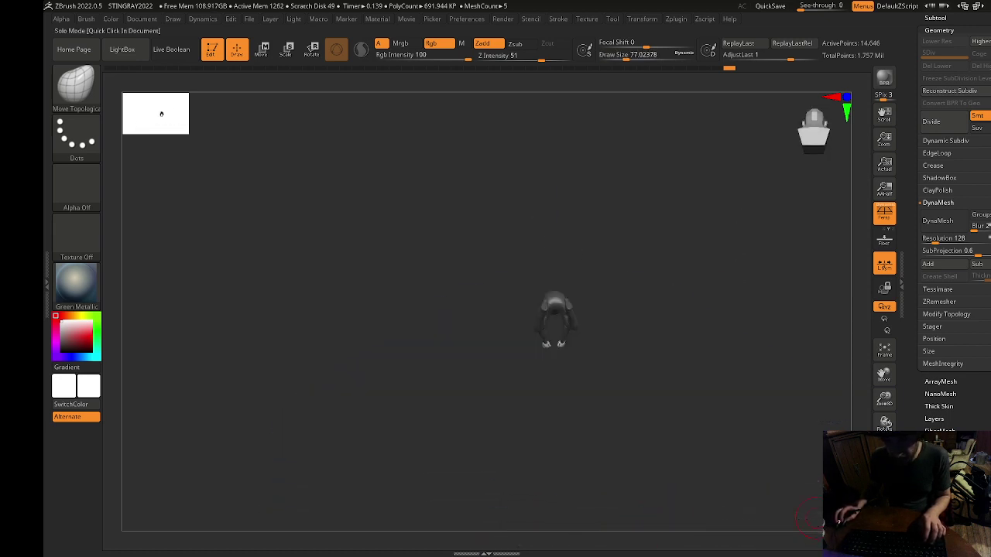
{"action": "left_click", "coordinate": [819, 519]}
{"action": "left_click", "coordinate": [571, 370], "text": "alt"}
{"action": "left_click_drag", "start_coordinate": [686, 469], "coordinate": [766, 502]}
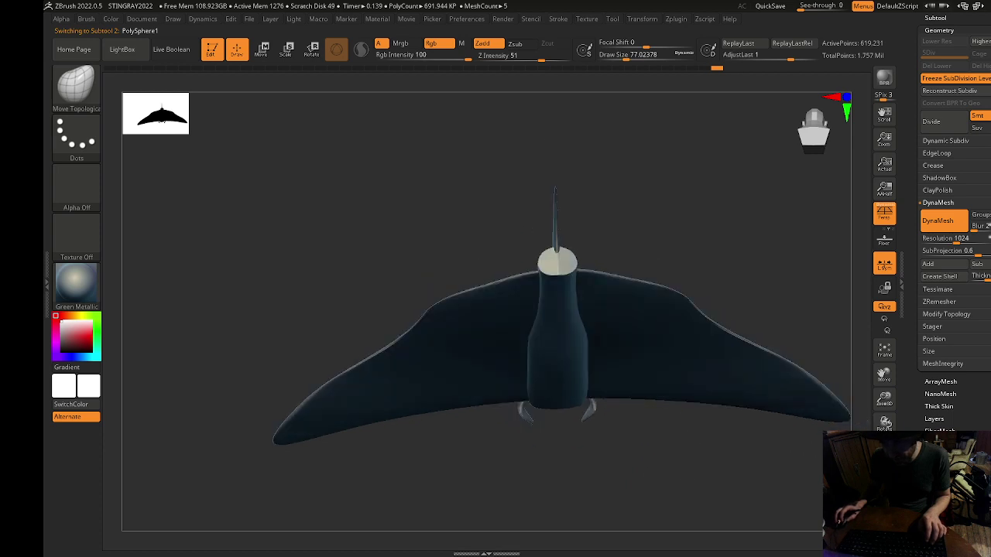
{"action": "left_click_drag", "start_coordinate": [717, 461], "coordinate": [669, 232]}
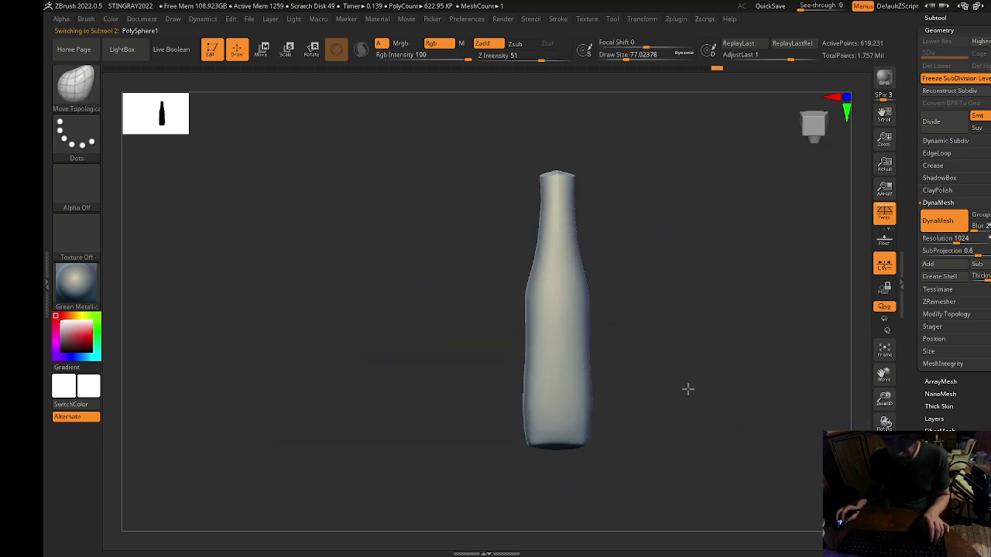
{"action": "left_click_drag", "start_coordinate": [687, 389], "coordinate": [741, 376], "text": "alt"}
{"action": "key", "text": "s"}
{"action": "left_click_drag", "start_coordinate": [456, 232], "coordinate": [464, 233]}
{"action": "key", "text": "s"}
{"action": "left_click_drag", "start_coordinate": [474, 260], "coordinate": [484, 265]}
{"action": "key", "text": "f"}
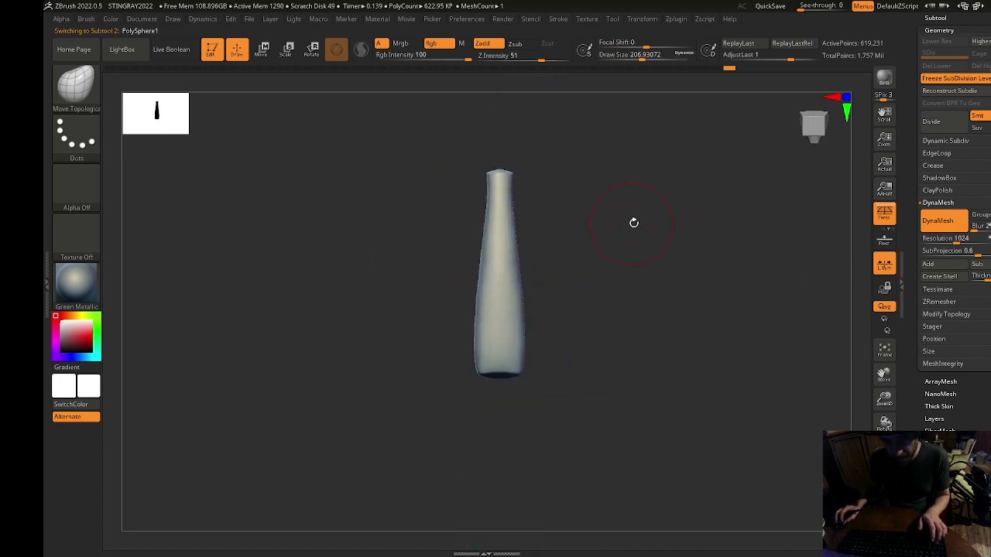
Show the whole vehicle again and examine the reshaped body's nose and front fins from below, the front and the side.
{"action": "left_click", "coordinate": [885, 422]}
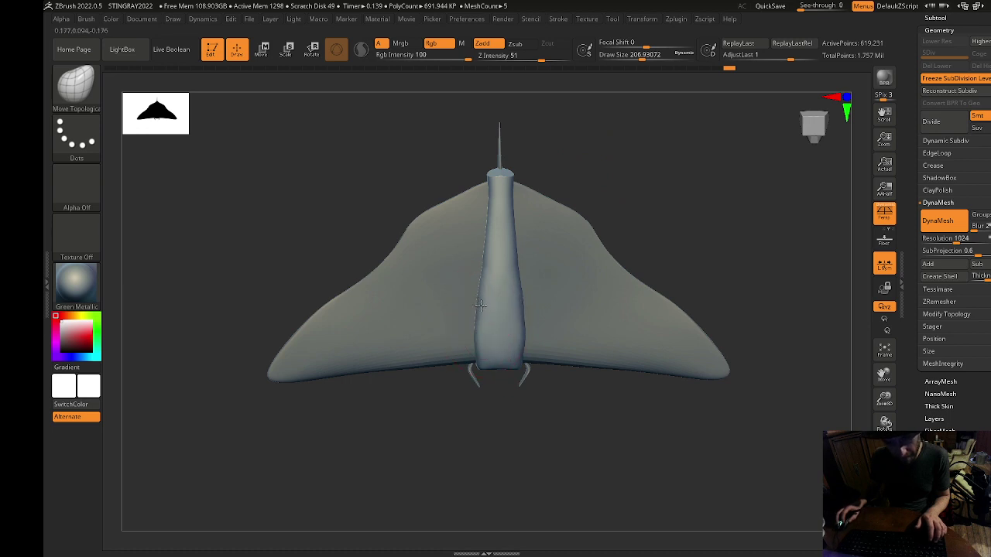
{"action": "key", "text": "shift"}
{"action": "mouse_move", "coordinate": [608, 124]}
{"action": "left_mouse_down"}
{"action": "mouse_move", "coordinate": [613, 379]}
{"action": "mouse_move", "coordinate": [663, 369]}
{"action": "mouse_move", "coordinate": [700, 500]}
{"action": "left_mouse_up"}
{"action": "right_click_drag", "start_coordinate": [701, 499], "coordinate": [563, 312]}
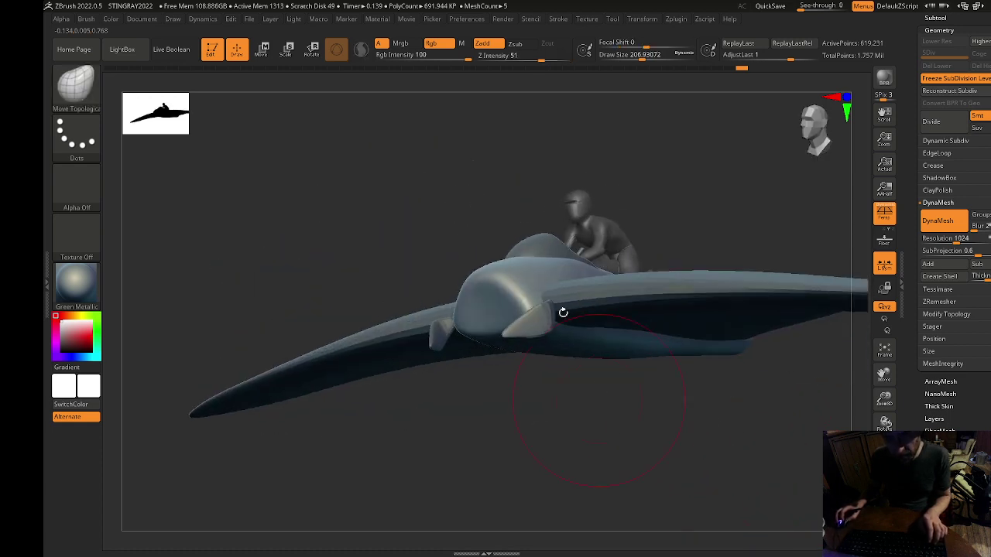
{"action": "mouse_move", "coordinate": [576, 490]}
{"action": "right_mouse_down"}
{"action": "mouse_move", "coordinate": [602, 504]}
{"action": "mouse_move", "coordinate": [570, 296]}
{"action": "right_mouse_up"}
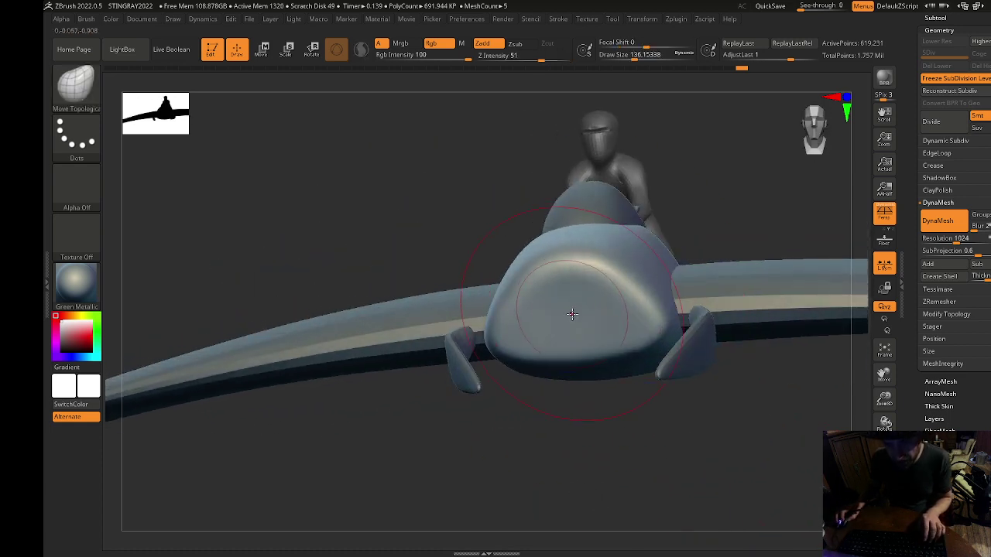
{"action": "key", "text": "shift"}
{"action": "mouse_move", "coordinate": [599, 375]}
{"action": "right_mouse_down"}
{"action": "mouse_move", "coordinate": [612, 405]}
{"action": "mouse_move", "coordinate": [597, 447]}
{"action": "right_mouse_up"}
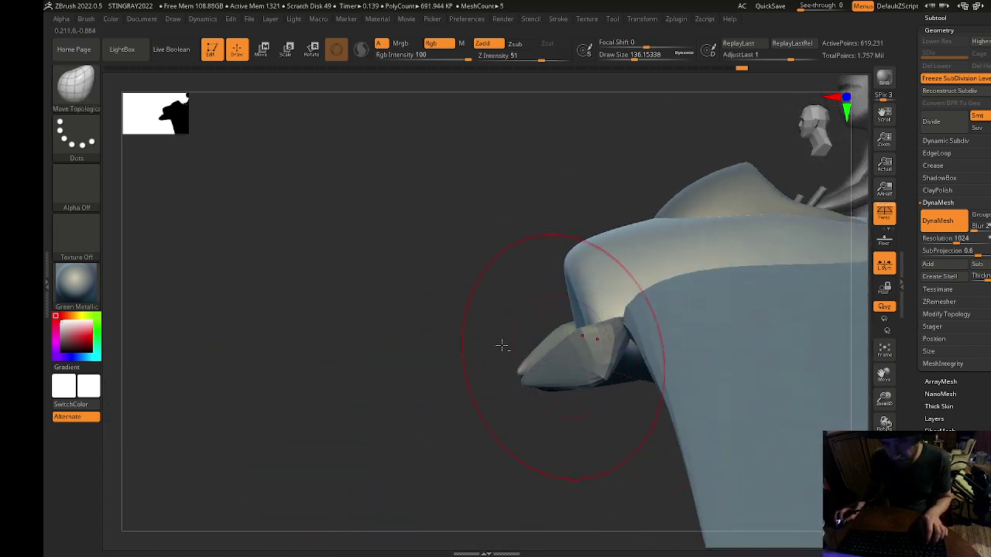
{"action": "right_click_drag", "start_coordinate": [502, 345], "coordinate": [593, 398]}
Select the wings mesh, display its polyframe and divide it into polygroups with Auto Groups.
{"action": "left_click", "coordinate": [563, 406], "text": "alt"}
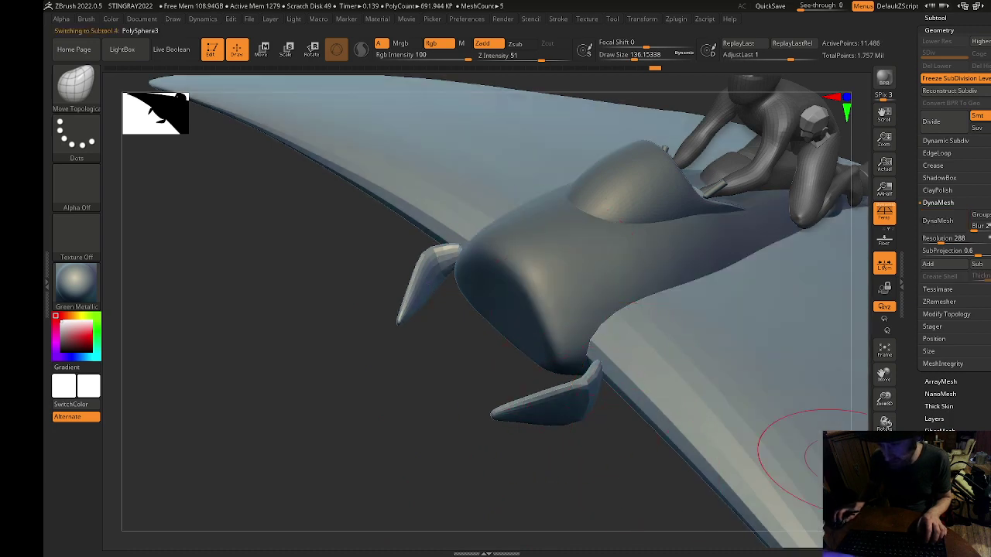
{"action": "key", "text": "shift+f"}
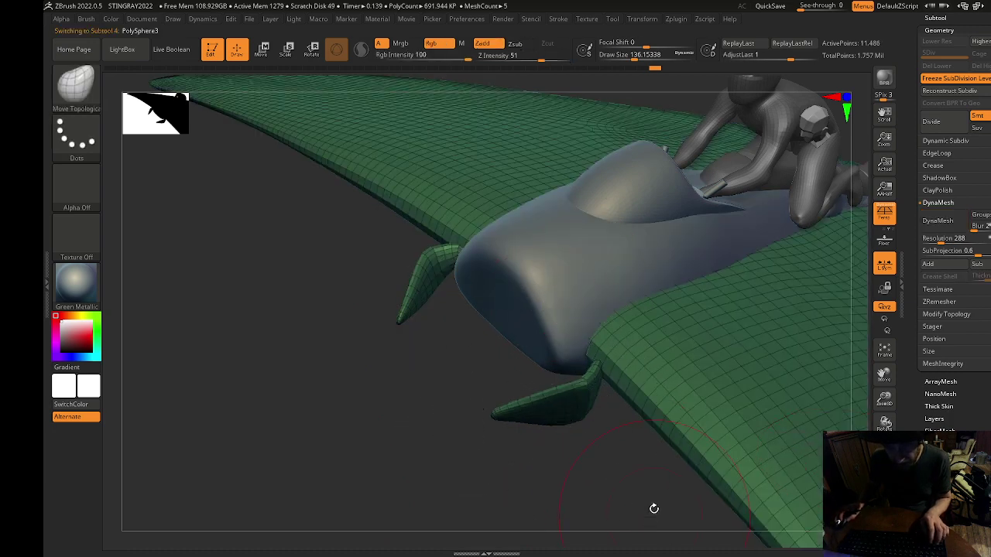
{"action": "mouse_move", "coordinate": [653, 508]}
{"action": "right_mouse_down"}
{"action": "mouse_move", "coordinate": [560, 471]}
{"action": "mouse_move", "coordinate": [553, 434]}
{"action": "mouse_move", "coordinate": [568, 469]}
{"action": "mouse_move", "coordinate": [442, 475]}
{"action": "mouse_move", "coordinate": [786, 384]}
{"action": "right_mouse_up"}
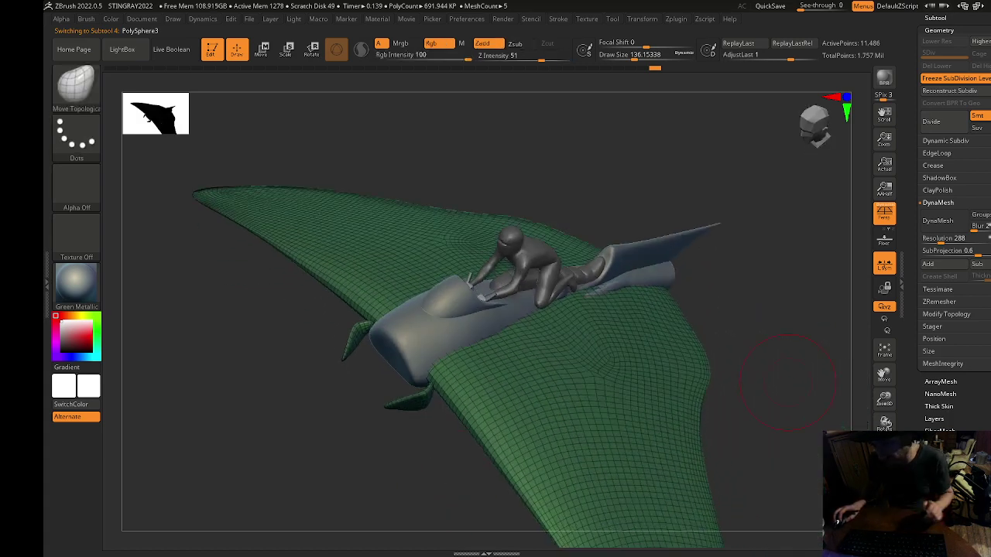
{"action": "left_click_drag", "start_coordinate": [989, 237], "coordinate": [988, 154]}
{"action": "left_click", "coordinate": [945, 433]}
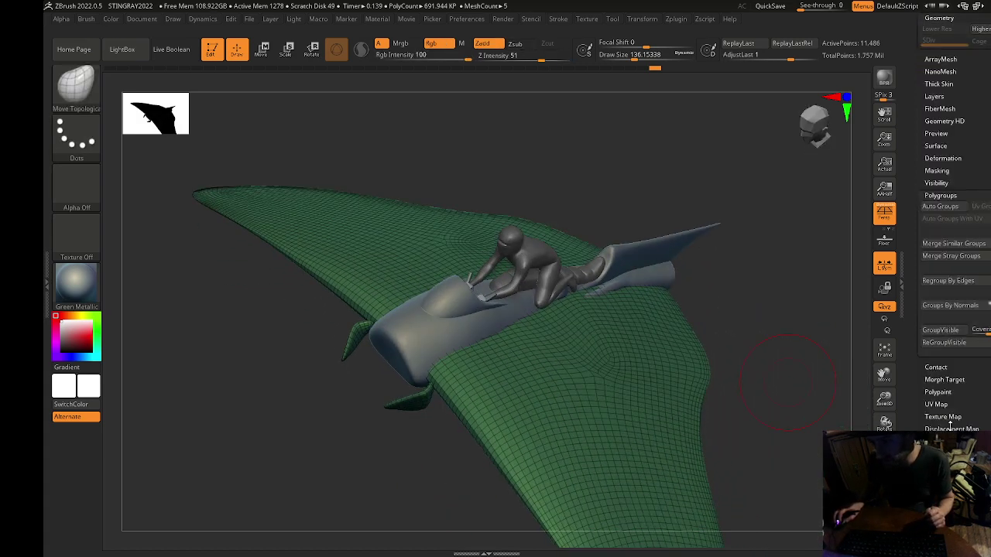
{"action": "left_click", "coordinate": [961, 177]}
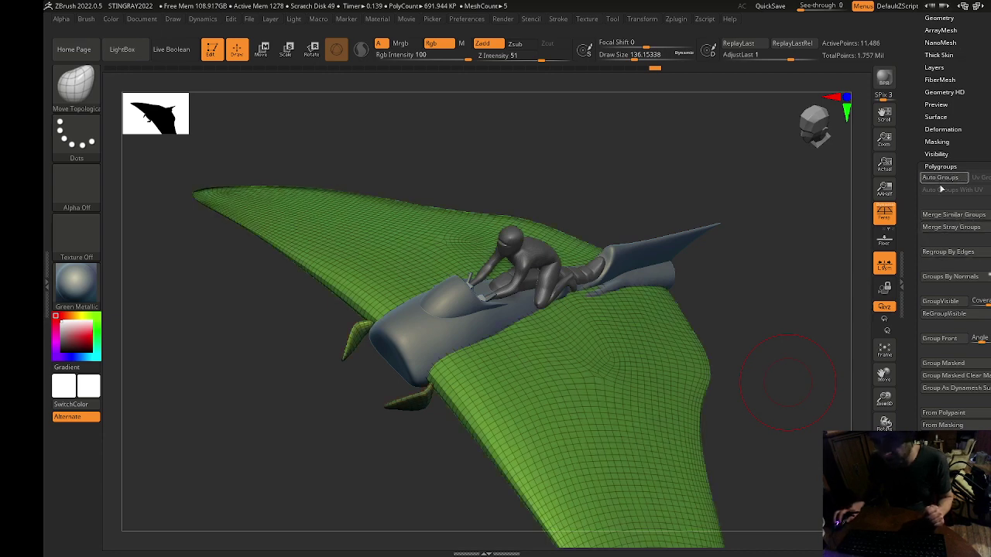
Test the polygroups by hiding one front fin and showing it again, and rerun Auto Groups on the wings mesh.
{"action": "left_click", "coordinate": [407, 399], "text": "ctrl+shift"}
{"action": "left_click", "coordinate": [411, 401], "text": "ctrl+shift"}
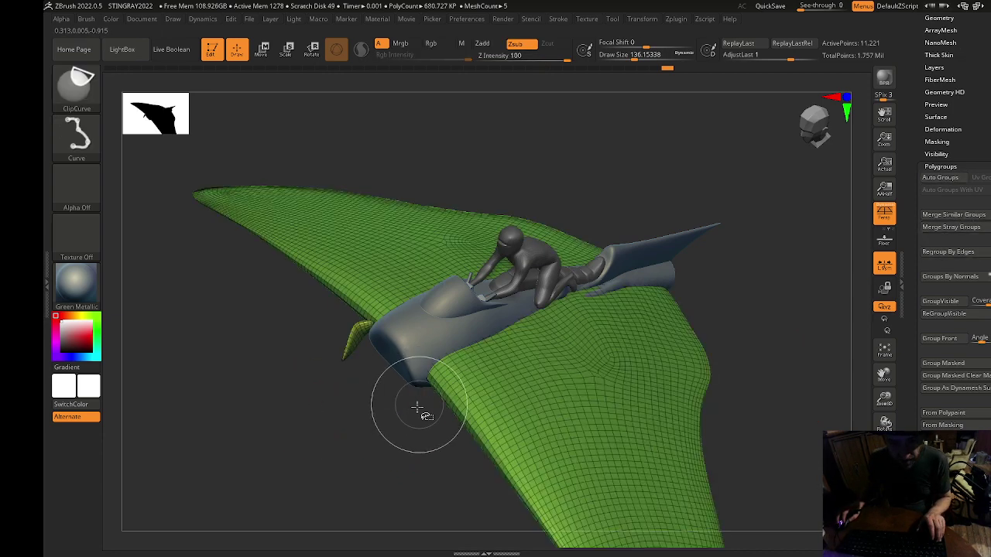
{"action": "left_click", "coordinate": [397, 470], "text": "ctrl+shift"}
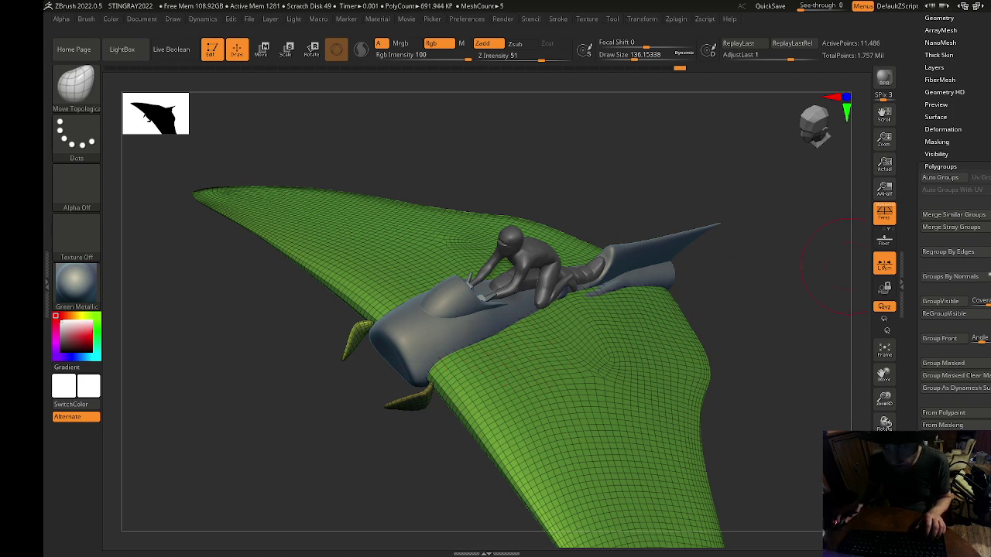
{"action": "left_click", "coordinate": [950, 180]}
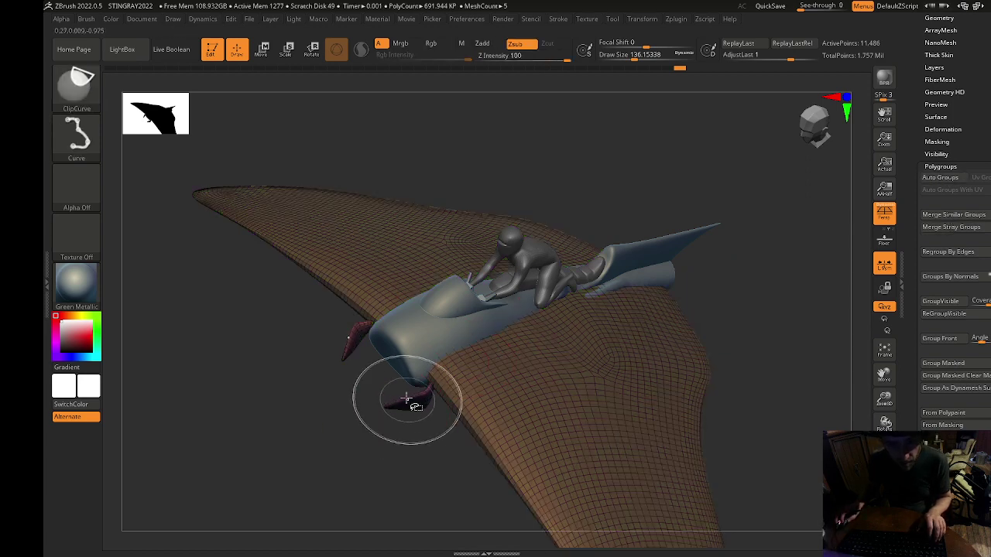
Group the two front fins as one polygroup and hide the wings so only the fins of that mesh stay visible.
{"action": "left_click", "coordinate": [399, 404], "text": "ctrl+shift"}
{"action": "left_click", "coordinate": [354, 479], "text": "ctrl+shift"}
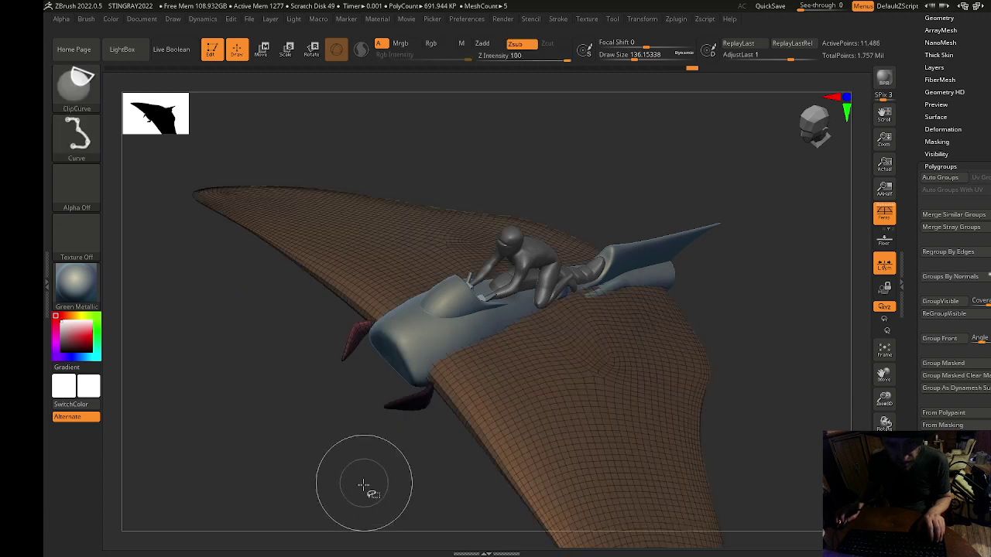
{"action": "left_click", "coordinate": [339, 340], "text": "ctrl+shift"}
{"action": "left_click", "coordinate": [373, 431], "text": "ctrl+shift"}
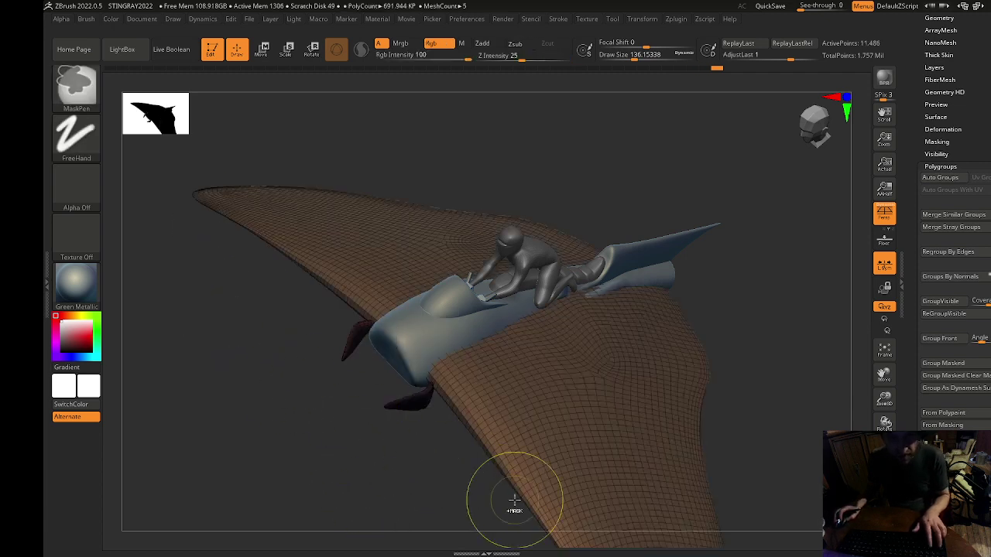
{"action": "left_click_drag", "start_coordinate": [515, 500], "coordinate": [484, 487], "text": "ctrl"}
{"action": "left_click", "coordinate": [418, 400], "text": "ctrl+shift"}
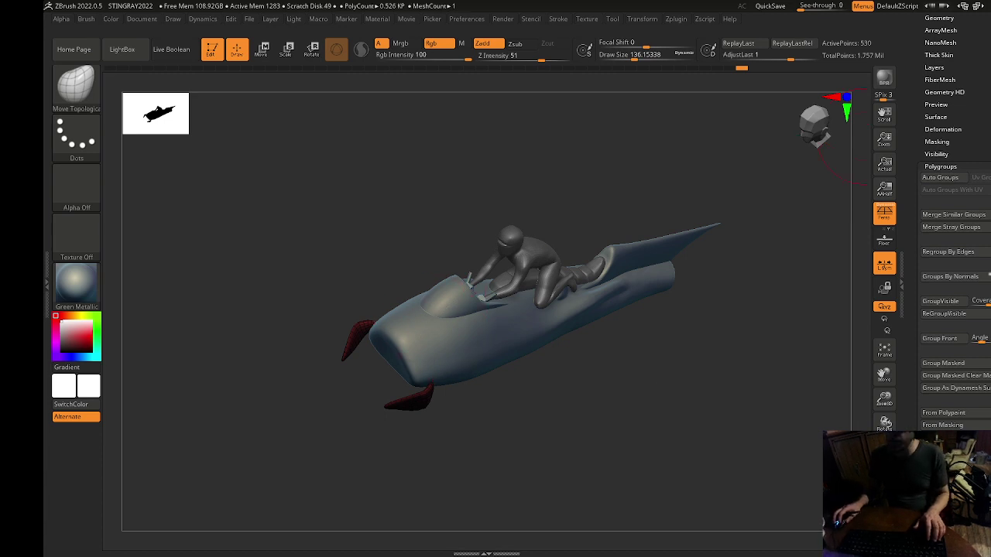
Select the central body mesh and isolate it in a close side view of its nose.
{"action": "scroll", "coordinate": [955, 232], "scroll_direction": "up", "scroll_amount": 5}
{"action": "left_click_drag", "start_coordinate": [648, 462], "coordinate": [595, 420], "text": "shift"}
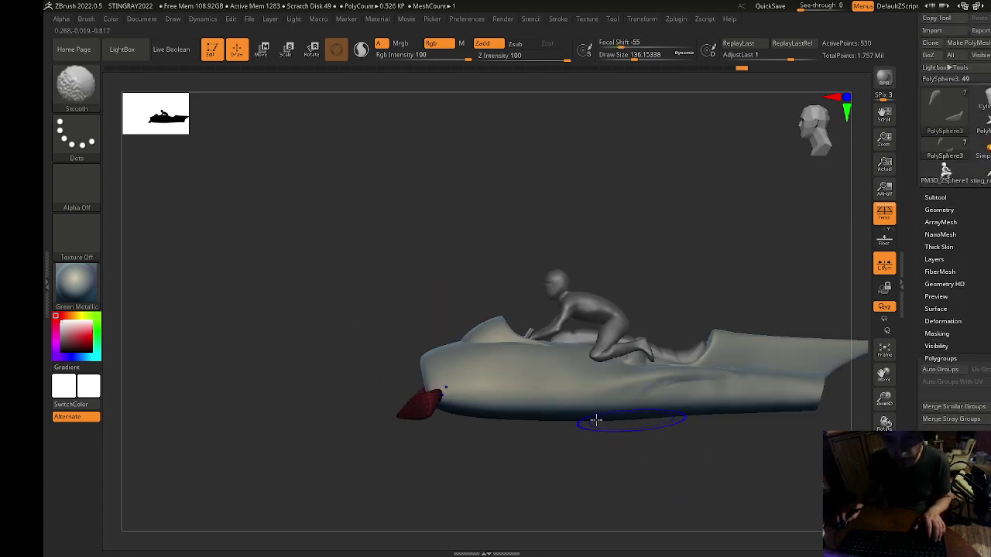
{"action": "left_click", "coordinate": [475, 394], "text": "alt"}
{"action": "mouse_move", "coordinate": [318, 244]}
{"action": "left_mouse_down"}
{"action": "mouse_move", "coordinate": [365, 258]}
{"action": "mouse_move", "coordinate": [470, 248]}
{"action": "left_mouse_up"}
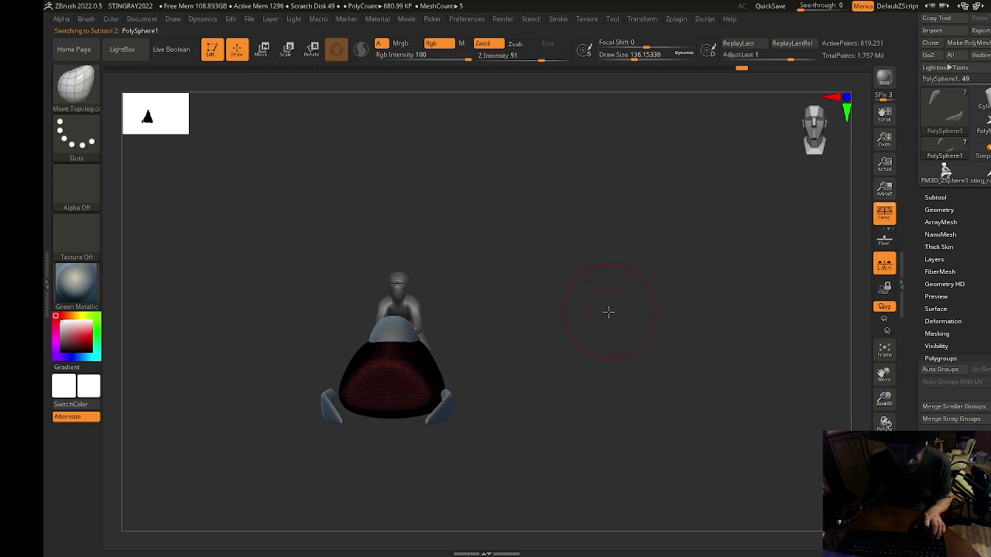
{"action": "left_click_drag", "start_coordinate": [609, 312], "coordinate": [358, 166], "text": "shift"}
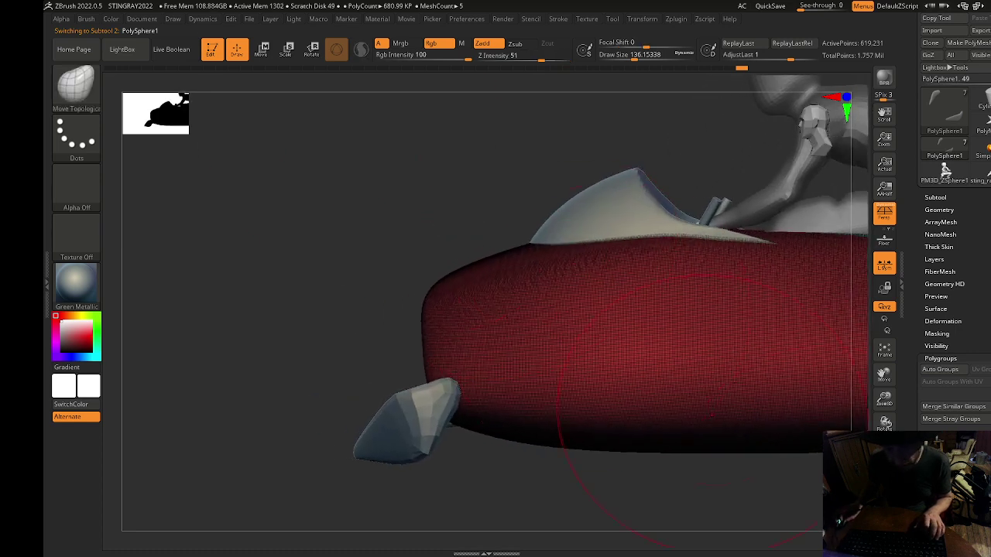
{"action": "left_click", "coordinate": [884, 524]}
Try clipping the central body's nose flat along a slanted line in side view, repeating the cut with different placements.
{"action": "left_click_drag", "start_coordinate": [443, 453], "coordinate": [403, 251], "text": "ctrl+shift"}
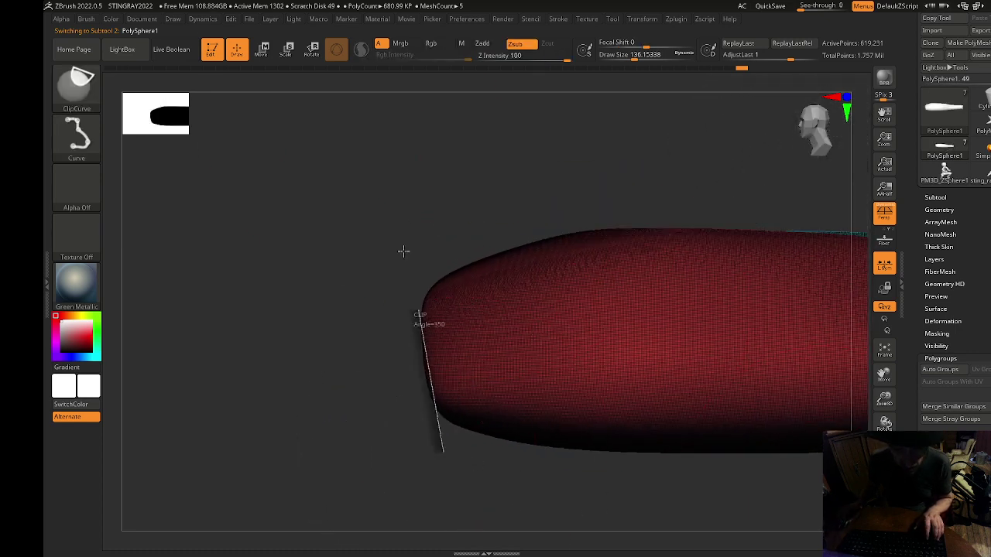
{"action": "mouse_move", "coordinate": [407, 209]}
{"action": "left_mouse_down", "text": "ctrl+shift"}
{"action": "mouse_move", "coordinate": [425, 217]}
{"action": "mouse_move", "coordinate": [506, 186]}
{"action": "mouse_move", "coordinate": [469, 188]}
{"action": "left_mouse_up", "text": "ctrl+shift"}
{"action": "left_click_drag", "start_coordinate": [452, 470], "coordinate": [417, 271], "text": "ctrl+shift"}
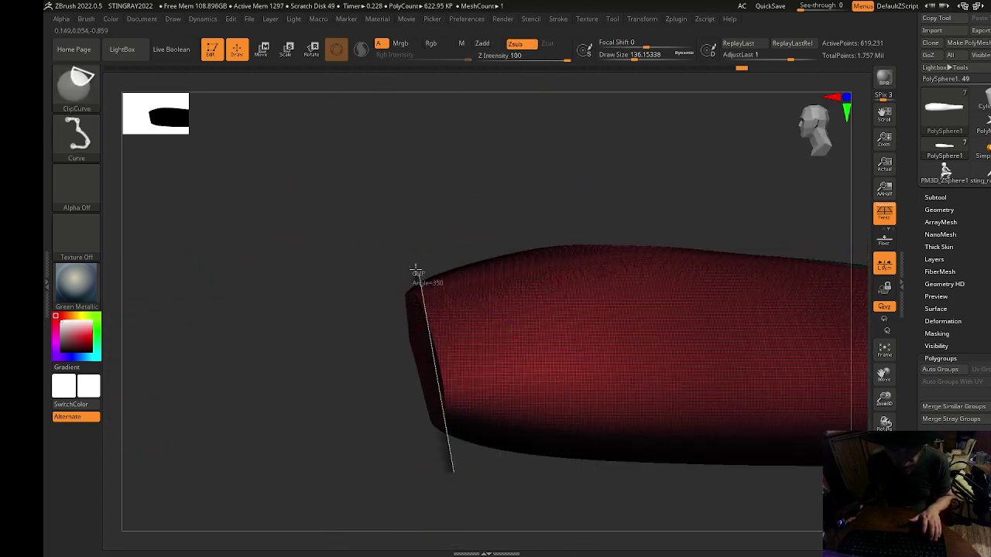
{"action": "mouse_move", "coordinate": [416, 235]}
{"action": "left_mouse_down", "text": "ctrl+shift"}
{"action": "mouse_move", "coordinate": [429, 191]}
{"action": "mouse_move", "coordinate": [511, 173]}
{"action": "mouse_move", "coordinate": [484, 159]}
{"action": "mouse_move", "coordinate": [479, 169]}
{"action": "left_mouse_up", "text": "ctrl+shift"}
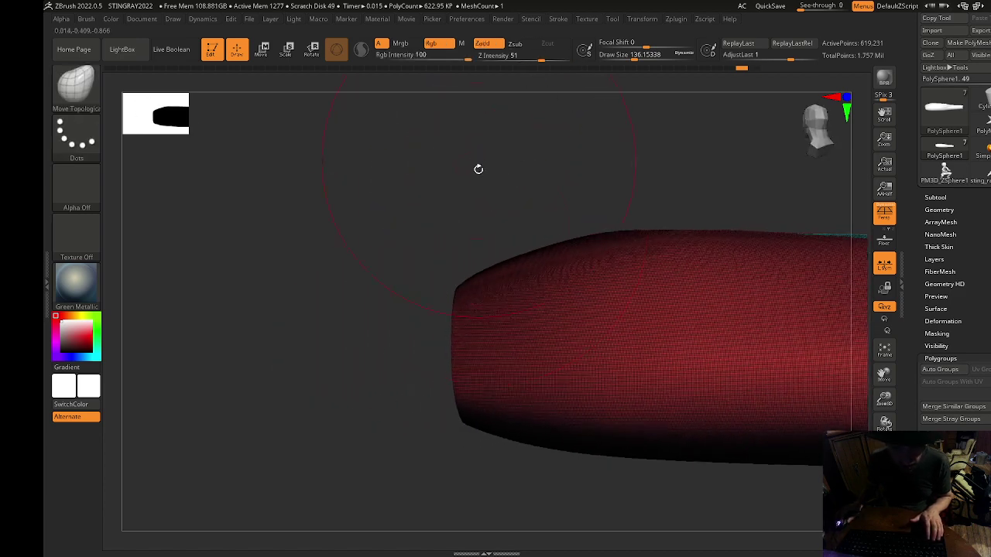
{"action": "mouse_move", "coordinate": [510, 478]}
{"action": "left_mouse_down", "text": "ctrl+shift"}
{"action": "mouse_move", "coordinate": [488, 296]}
{"action": "mouse_move", "coordinate": [443, 220]}
{"action": "mouse_move", "coordinate": [443, 200]}
{"action": "left_mouse_up", "text": "ctrl+shift"}
{"action": "left_click_drag", "start_coordinate": [453, 199], "coordinate": [497, 199]}
{"action": "key", "text": "ctrl+w"}
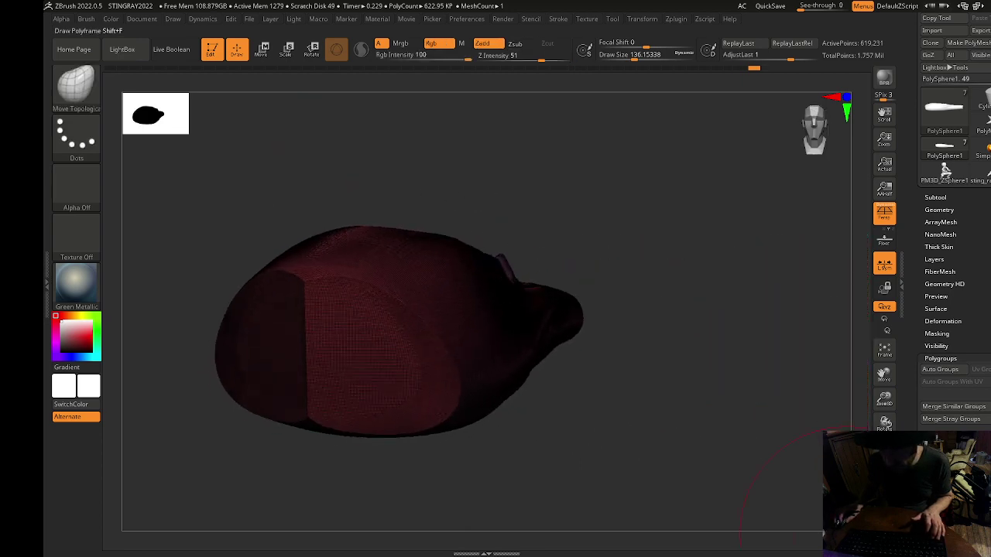
Turn off the polyframe display and show all the other parts again to check the cut nose from the front.
{"action": "key", "text": "shift+f"}
{"action": "left_click_drag", "start_coordinate": [741, 340], "coordinate": [640, 310], "text": "alt"}
{"action": "key", "text": "ctrl+w"}
{"action": "left_click", "coordinate": [884, 523]}
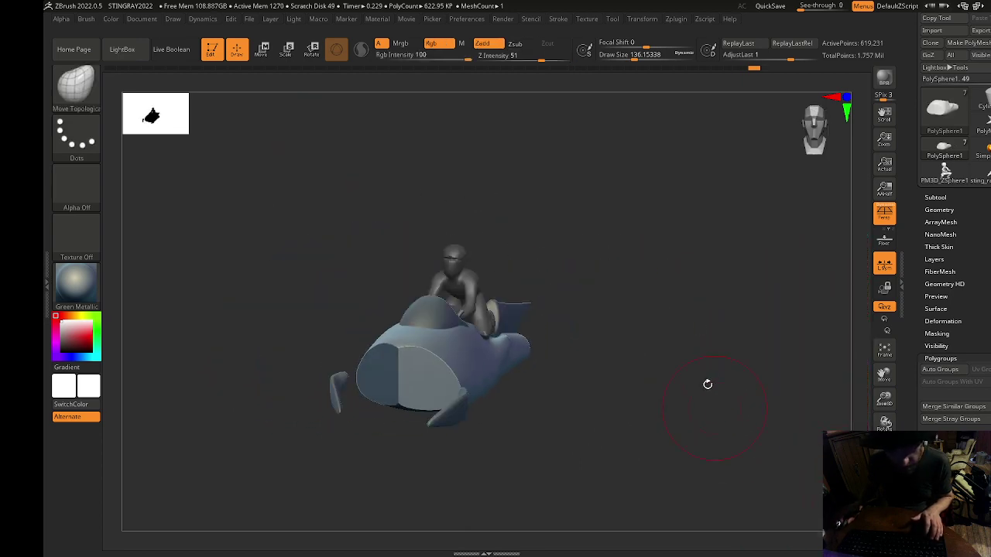
{"action": "left_click_drag", "start_coordinate": [708, 384], "coordinate": [734, 398], "text": "shift"}
Open the subtool list, select the mesh containing the front fins and unhide its wings.
{"action": "left_click", "coordinate": [939, 198]}
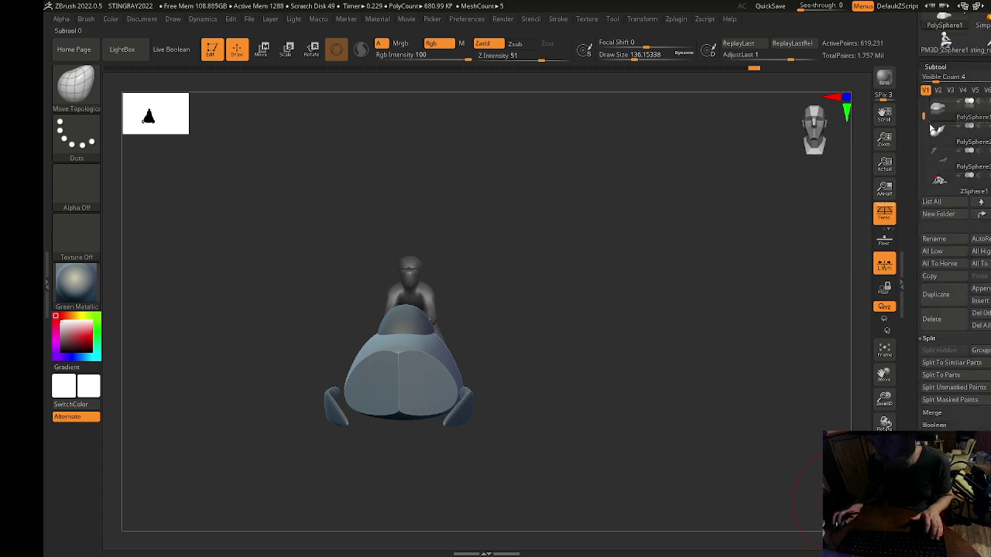
{"action": "left_click_drag", "start_coordinate": [924, 118], "coordinate": [924, 153]}
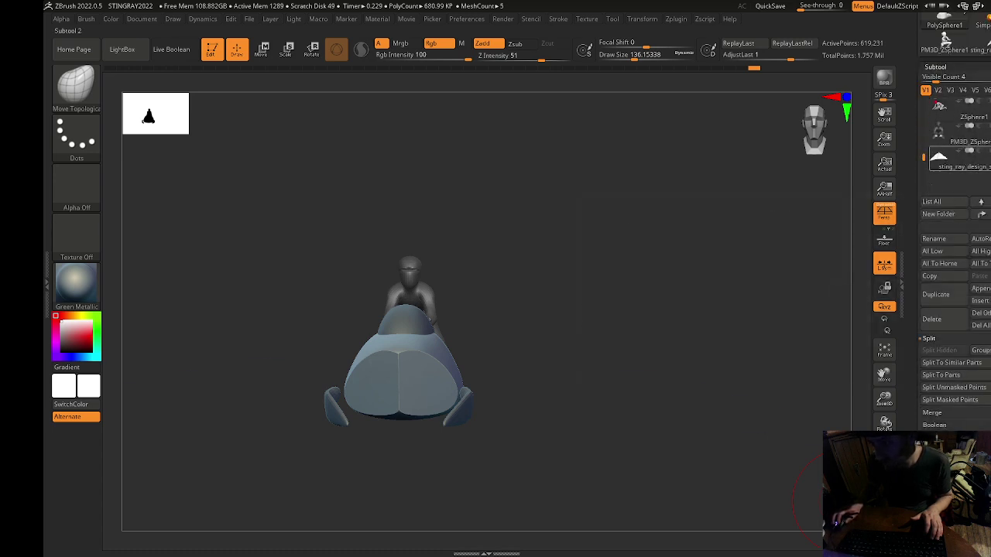
{"action": "left_click", "coordinate": [984, 158]}
{"action": "left_click", "coordinate": [970, 150]}
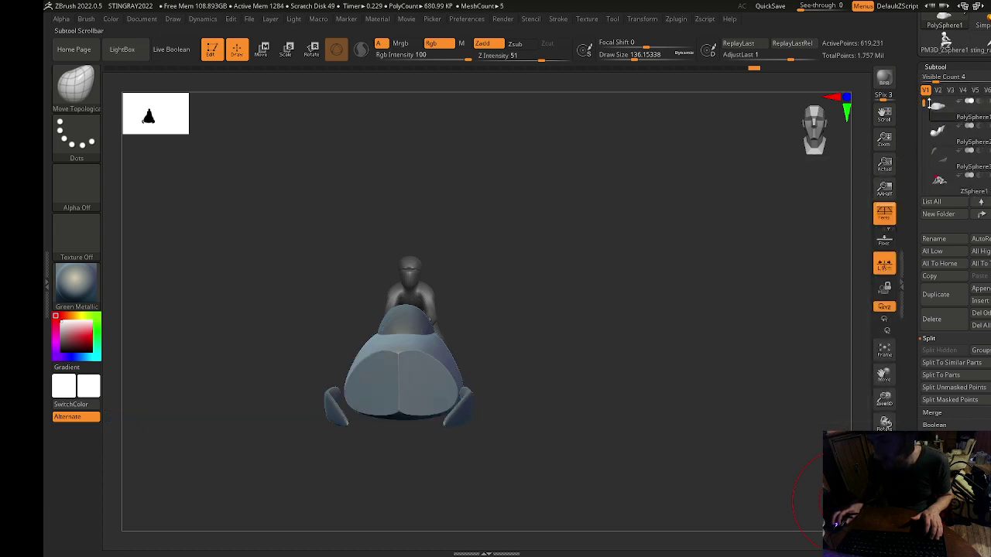
{"action": "left_click", "coordinate": [460, 405], "text": "alt"}
{"action": "left_click_drag", "start_coordinate": [679, 339], "coordinate": [620, 372]}
{"action": "left_click", "coordinate": [675, 438], "text": "ctrl+shift"}
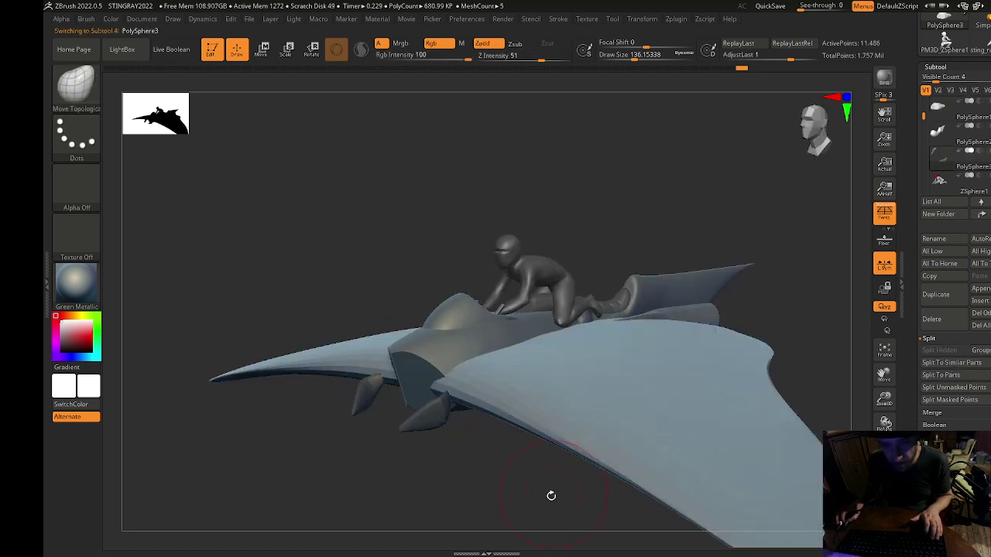
{"action": "left_click_drag", "start_coordinate": [552, 495], "coordinate": [574, 531]}
{"action": "key", "text": "ctrl+z"}
{"action": "key", "text": "ctrl+z"}
{"action": "key", "text": "ctrl+z"}
{"action": "key", "text": "ctrl+z"}
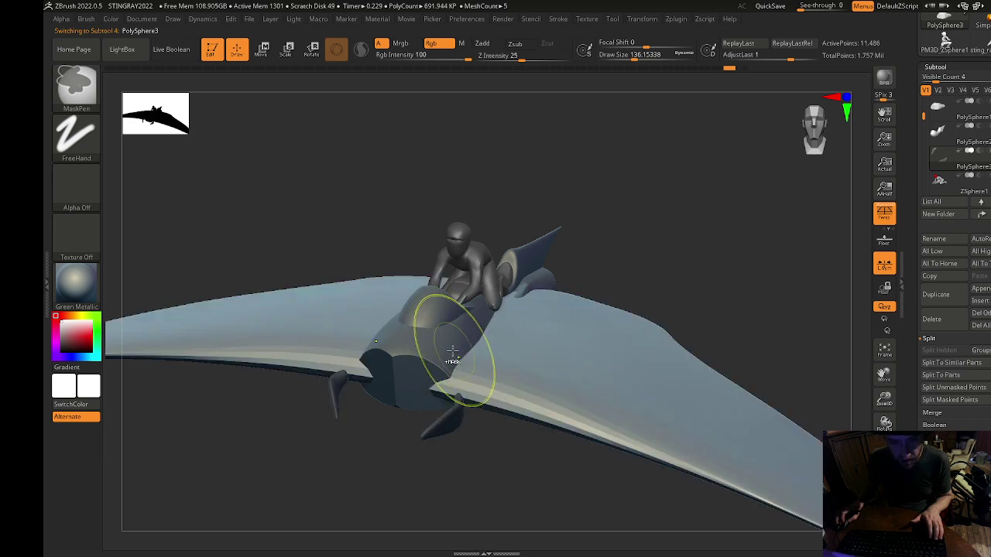
{"action": "left_click", "coordinate": [452, 351], "text": "ctrl+shift"}
{"action": "left_click", "coordinate": [452, 350], "text": "ctrl+shift"}
{"action": "left_click", "coordinate": [451, 350], "text": "ctrl+shift"}
{"action": "left_click", "coordinate": [449, 350], "text": "ctrl+shift"}
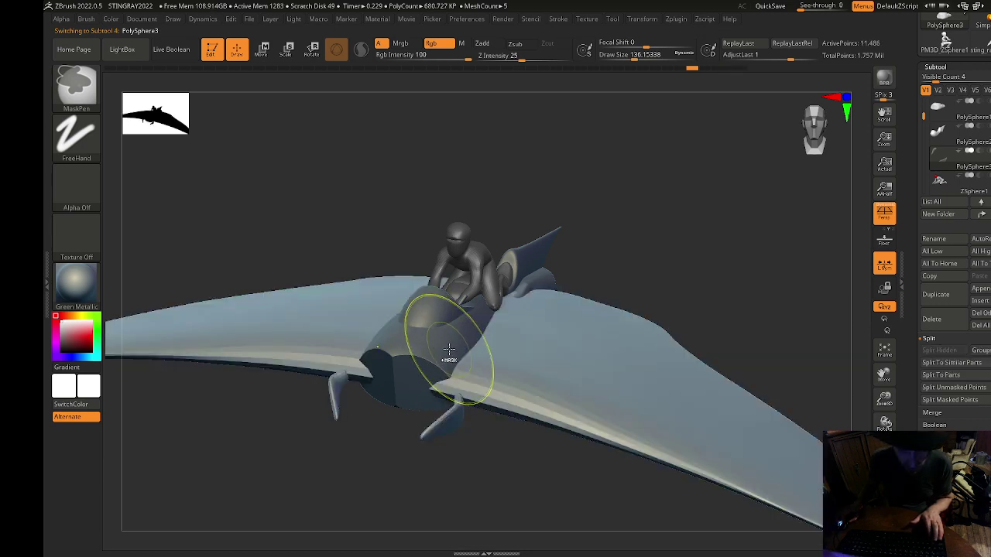
Select the central body, undo its earlier nose cuts and clip the nose flat along a line leaning forward at the top in side view.
{"action": "left_click", "coordinate": [427, 353], "text": "alt"}
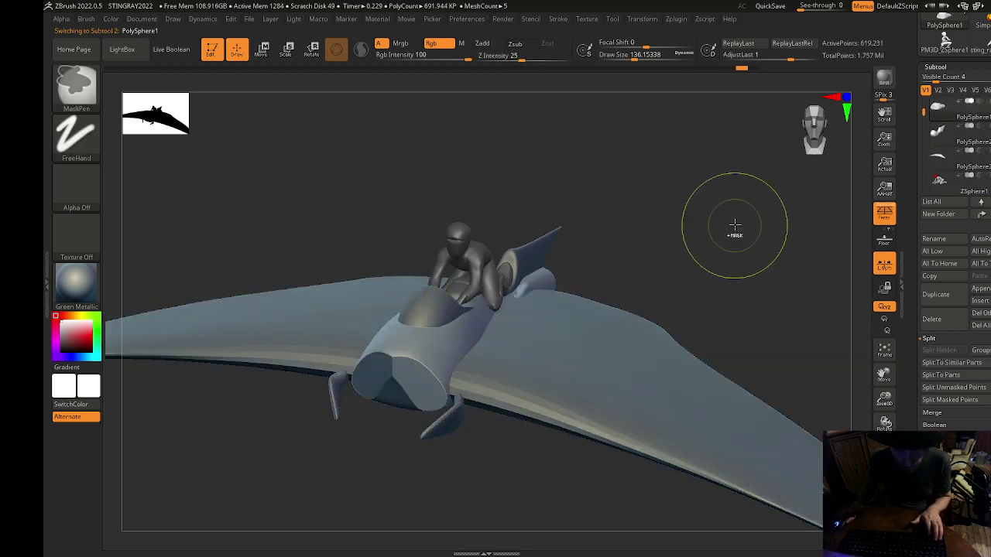
{"action": "left_click_drag", "start_coordinate": [735, 225], "coordinate": [662, 202], "text": "shift"}
{"action": "left_click_drag", "start_coordinate": [529, 507], "coordinate": [465, 501]}
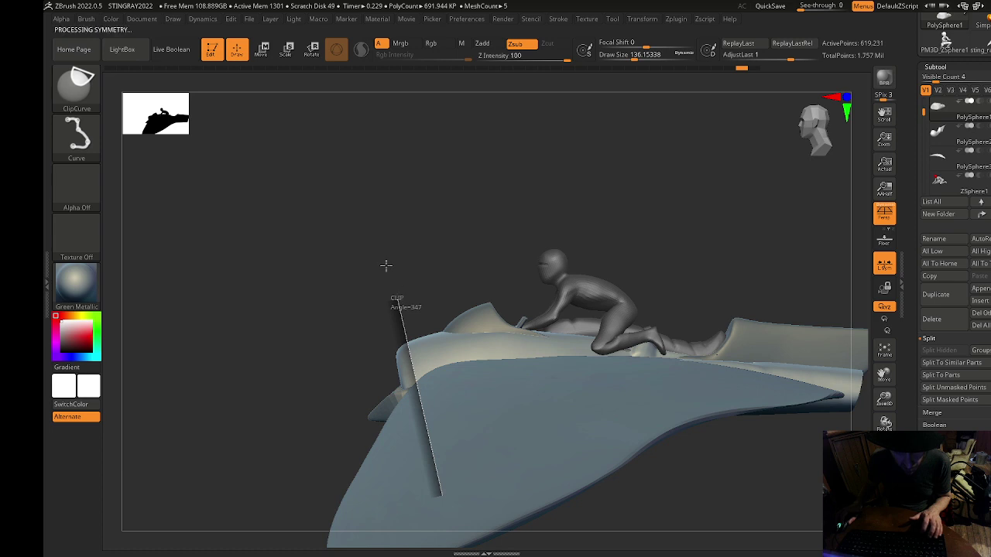
{"action": "left_click_drag", "start_coordinate": [387, 266], "coordinate": [463, 259]}
{"action": "left_click_drag", "start_coordinate": [580, 248], "coordinate": [518, 266], "text": "shift"}
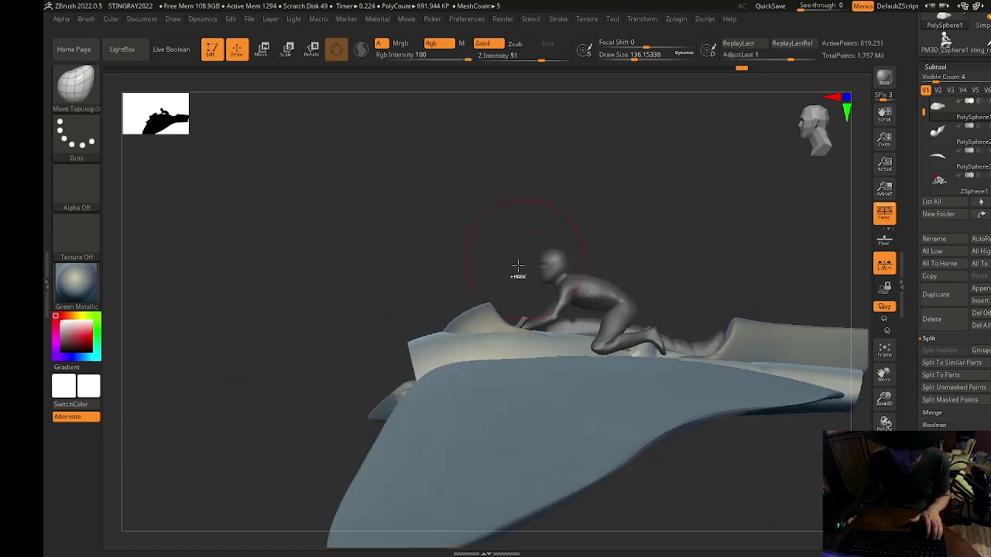
{"action": "left_click_drag", "start_coordinate": [429, 452], "coordinate": [400, 329], "text": "ctrl+shift"}
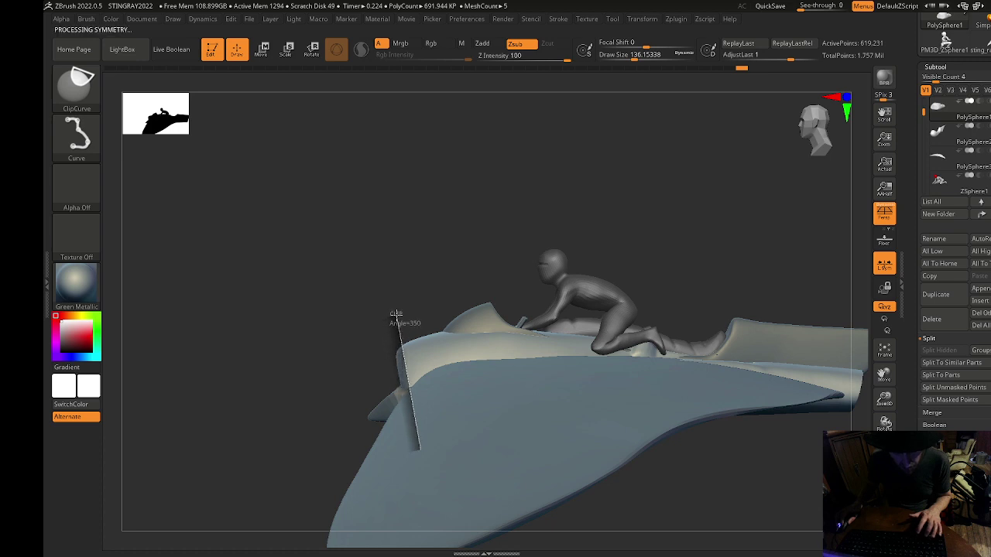
{"action": "left_click_drag", "start_coordinate": [404, 268], "coordinate": [461, 268], "text": "shift"}
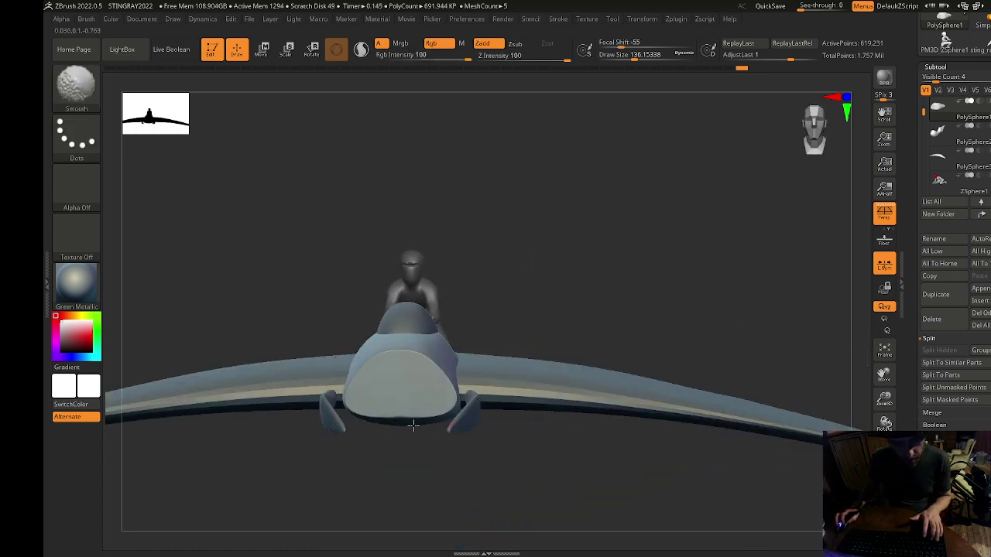
{"action": "mouse_move", "coordinate": [413, 425]}
{"action": "left_mouse_down"}
{"action": "mouse_move", "coordinate": [491, 504]}
{"action": "mouse_move", "coordinate": [532, 506]}
{"action": "mouse_move", "coordinate": [531, 530]}
{"action": "mouse_move", "coordinate": [535, 521]}
{"action": "left_mouse_up"}
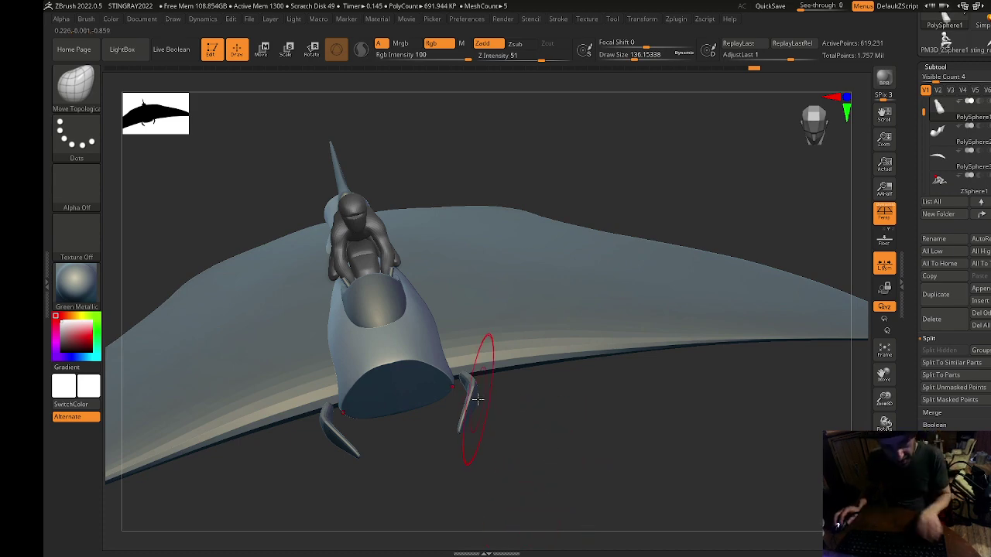
Select the wings-and-fins mesh and choose the Inflat brush with a draw size of about 223.
{"action": "left_click_drag", "start_coordinate": [466, 399], "coordinate": [550, 510]}
{"action": "left_click", "coordinate": [89, 111]}
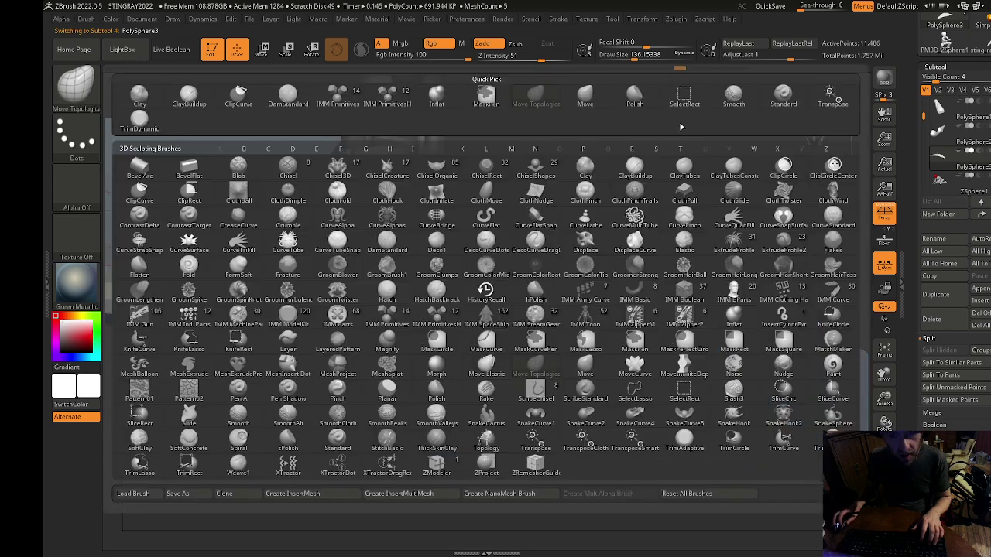
{"action": "left_click", "coordinate": [436, 94]}
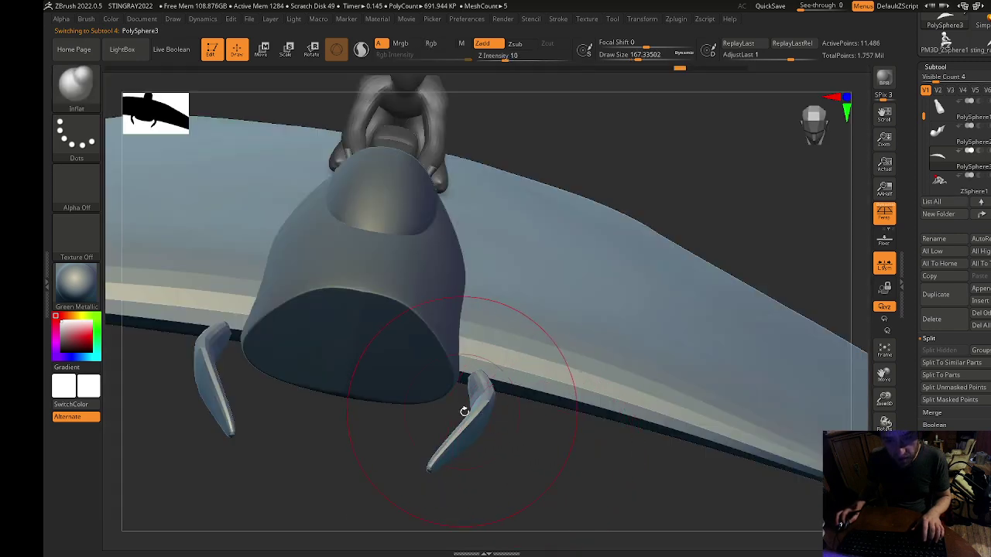
{"action": "key", "text": "bracketright"}
{"action": "key", "text": "bracketright"}
{"action": "key", "text": "bracketright"}
{"action": "key", "text": "ctrl+z"}
Isolate each of the two front fins in turn and mask it.
{"action": "left_click", "coordinate": [473, 425], "text": "ctrl+shift"}
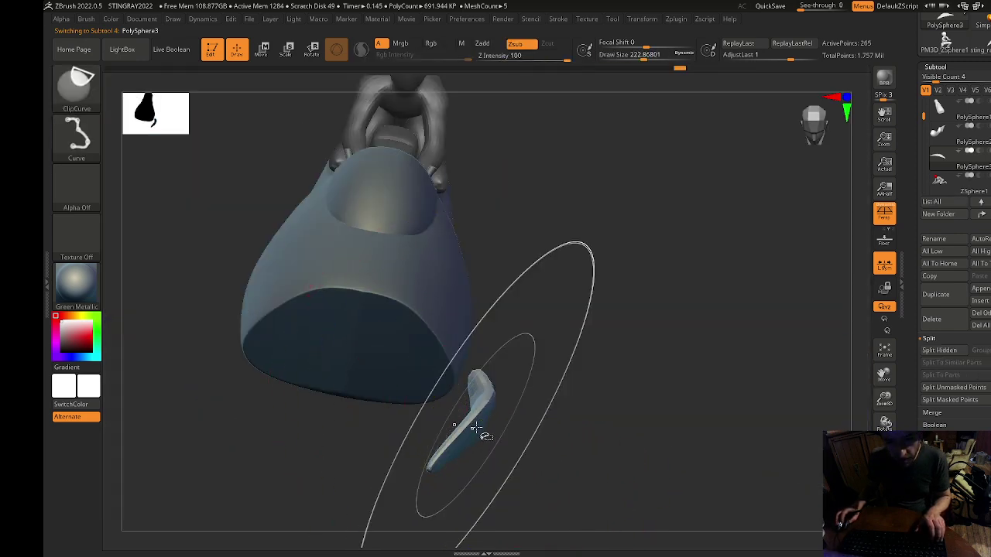
{"action": "left_click_drag", "start_coordinate": [527, 458], "coordinate": [562, 464]}
{"action": "left_click", "coordinate": [564, 463], "text": "ctrl+shift"}
{"action": "left_click", "coordinate": [480, 413], "text": "ctrl+shift"}
{"action": "key", "text": "ctrl+a"}
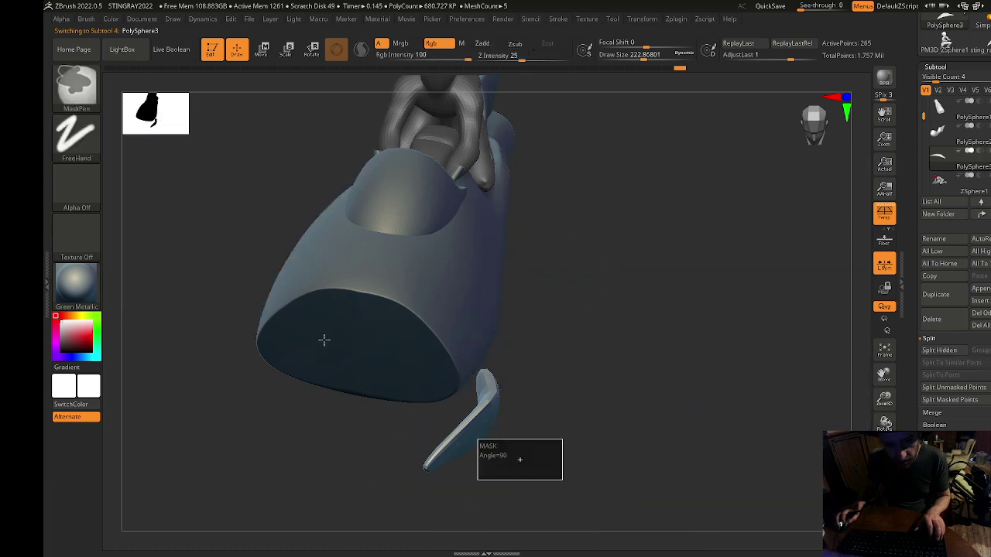
{"action": "left_click", "coordinate": [630, 509], "text": "ctrl+shift"}
{"action": "left_click", "coordinate": [240, 414], "text": "ctrl+shift"}
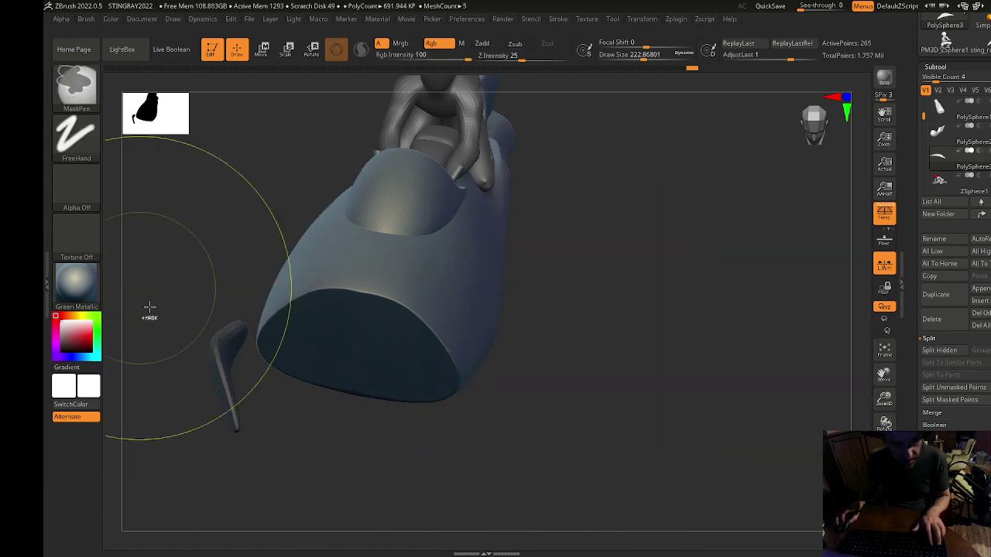
Group the two front fins as one polygroup and split the hidden wings off into a separate subtool.
{"action": "left_click", "coordinate": [380, 469], "text": "ctrl+shift"}
{"action": "left_click_drag", "start_coordinate": [542, 463], "coordinate": [622, 460], "text": "ctrl"}
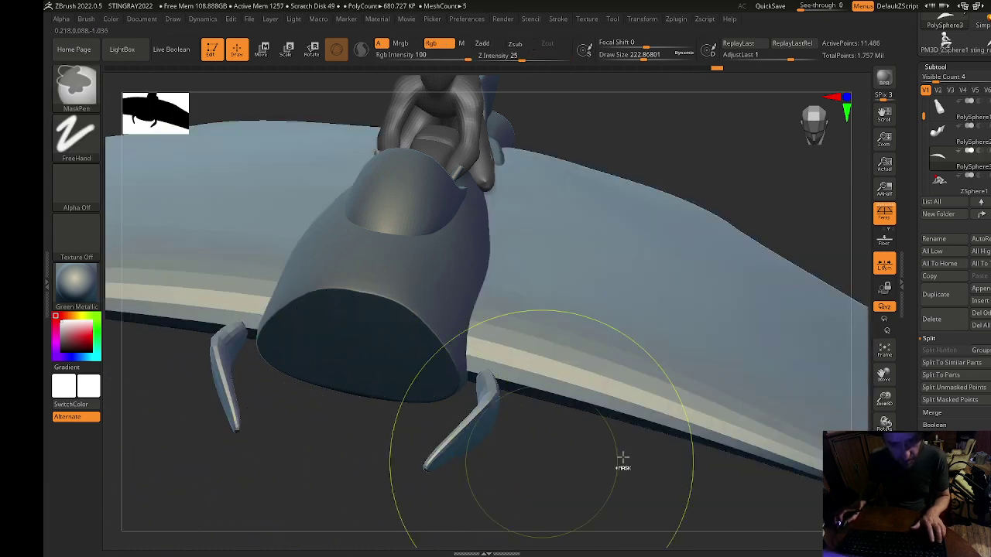
{"action": "left_click", "coordinate": [461, 435], "text": "ctrl+shift"}
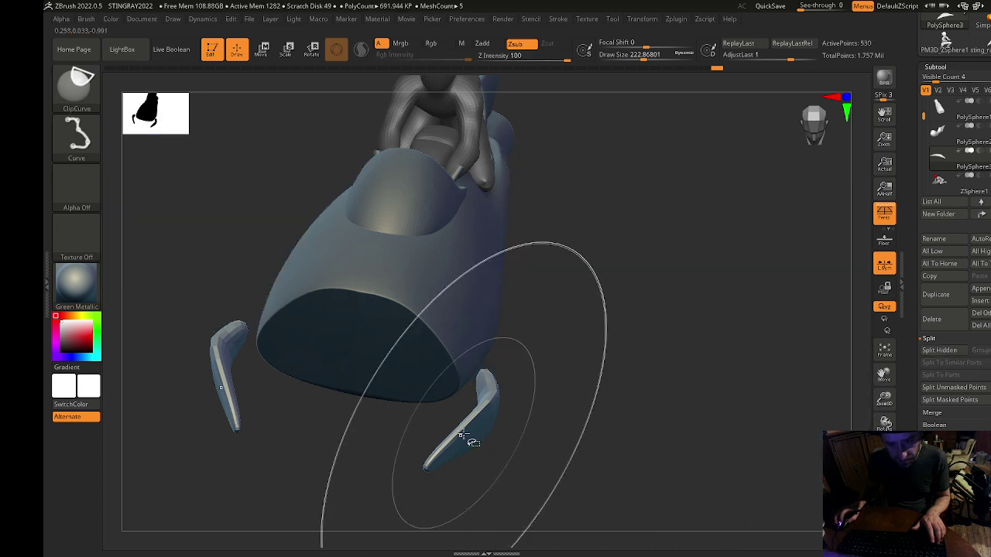
{"action": "left_click", "coordinate": [940, 350]}
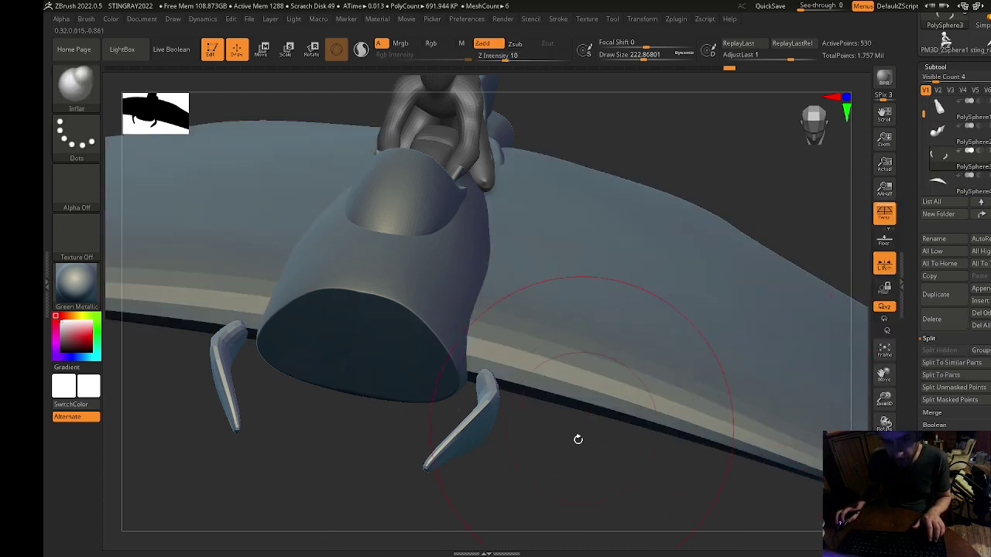
Inflate both front fins symmetrically into thick, rounded pods with the Inflat brush.
{"action": "left_click_drag", "start_coordinate": [511, 447], "coordinate": [504, 454]}
{"action": "left_click_drag", "start_coordinate": [453, 422], "coordinate": [464, 445]}
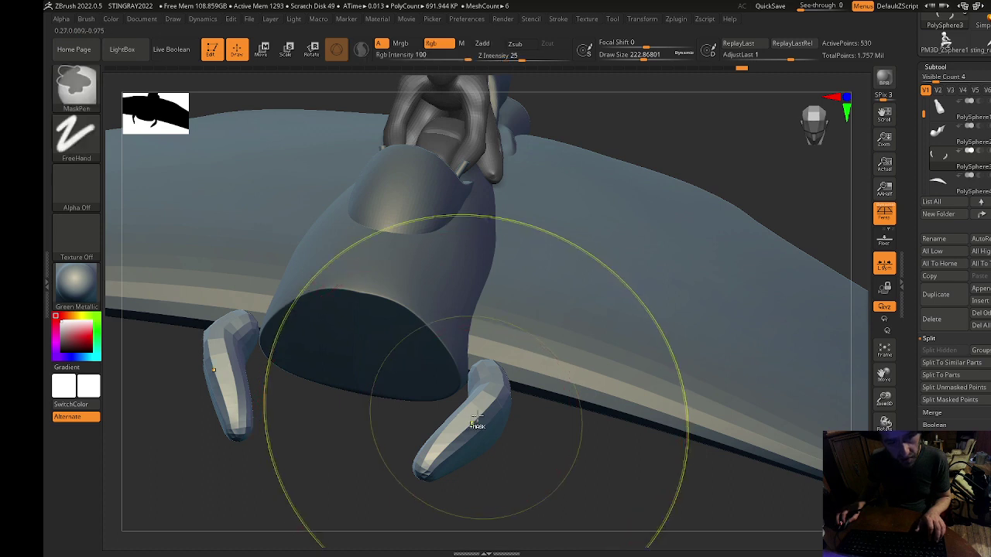
{"action": "key", "text": "ctrl+z"}
{"action": "mouse_move", "coordinate": [551, 457]}
{"action": "left_mouse_down"}
{"action": "mouse_move", "coordinate": [522, 447]}
{"action": "mouse_move", "coordinate": [517, 480]}
{"action": "mouse_move", "coordinate": [478, 443]}
{"action": "left_mouse_up"}
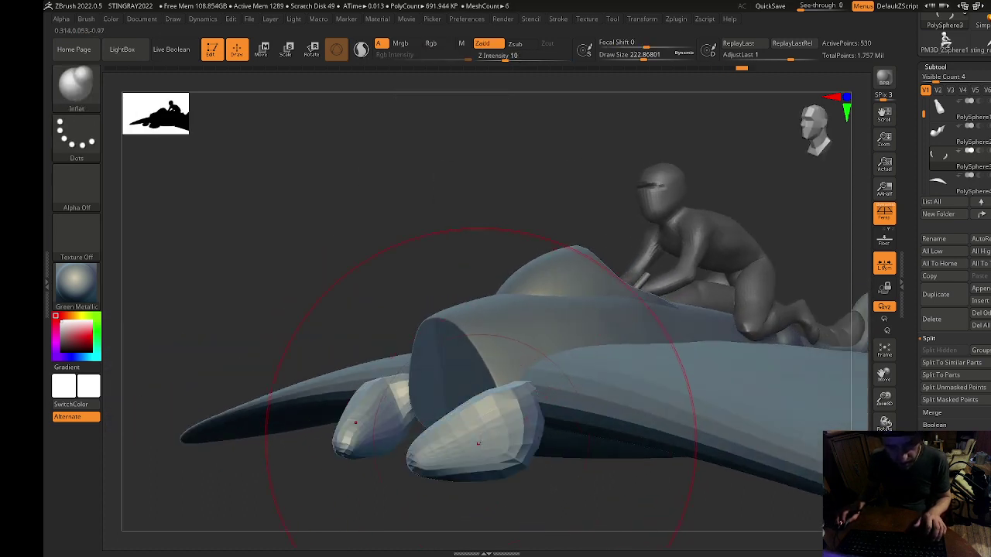
{"action": "left_click_drag", "start_coordinate": [565, 497], "coordinate": [751, 480]}
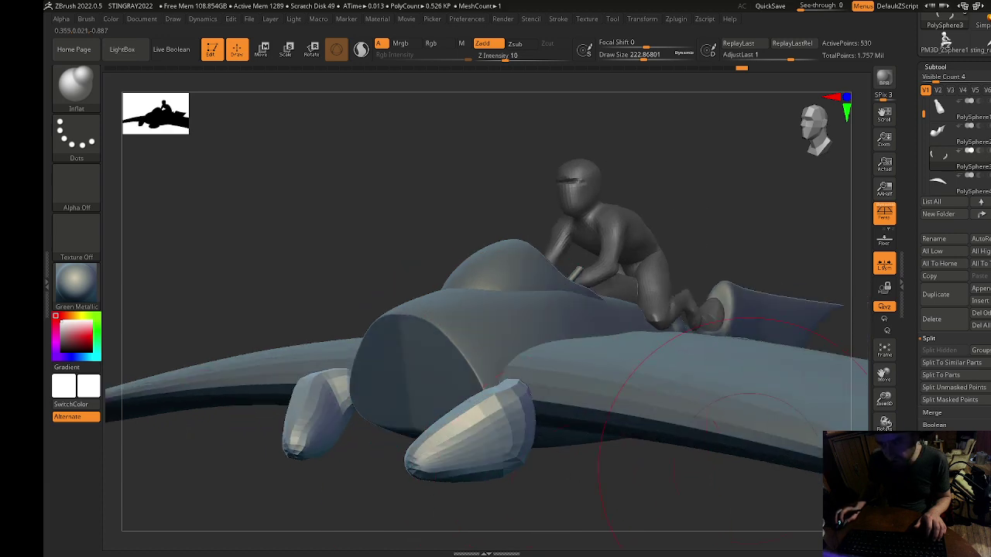
Divide the front fins mesh three times to subdivision level 4 and check the smoothed shape from the front and side.
{"action": "left_click", "coordinate": [939, 479]}
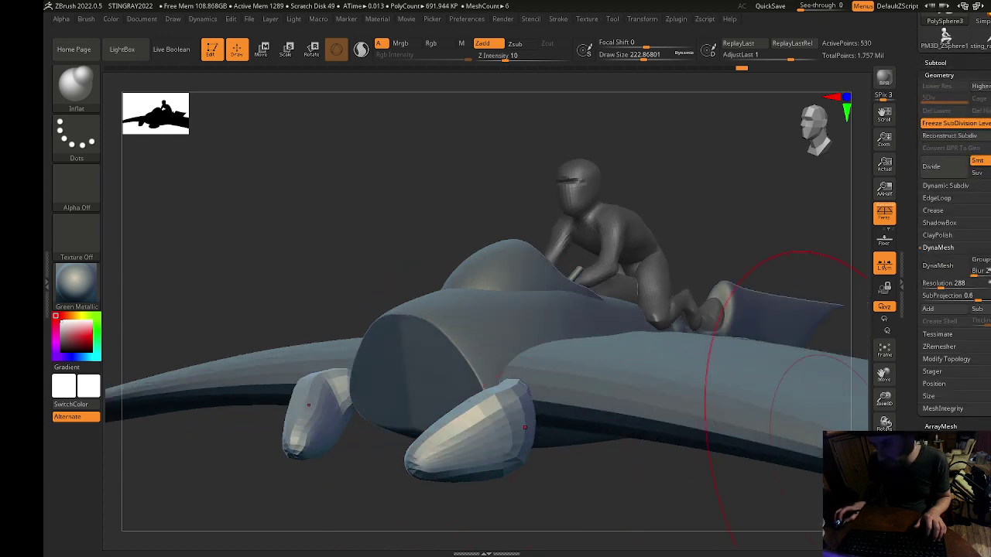
{"action": "left_click", "coordinate": [942, 174]}
{"action": "left_click", "coordinate": [943, 174]}
{"action": "left_click", "coordinate": [942, 173]}
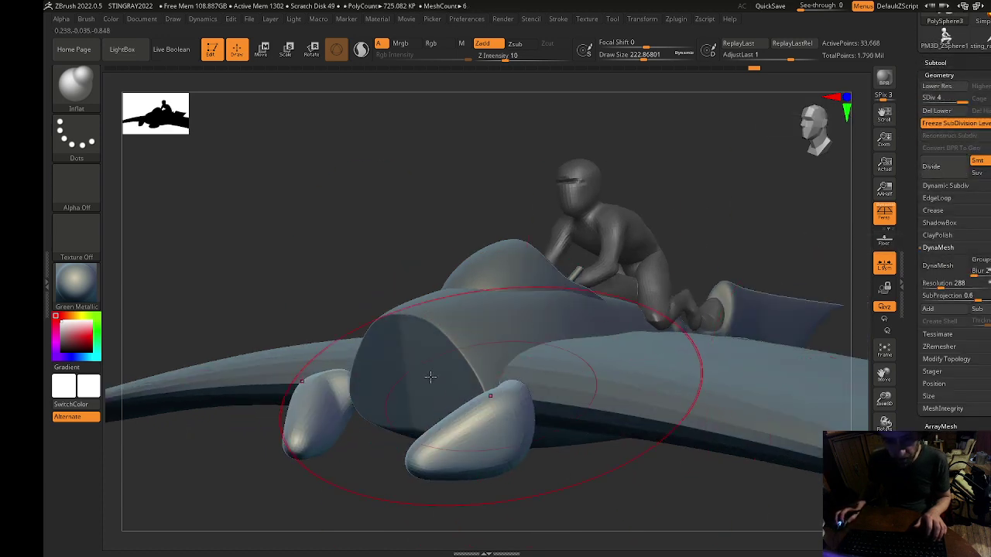
{"action": "left_click_drag", "start_coordinate": [693, 255], "coordinate": [765, 225], "text": "shift"}
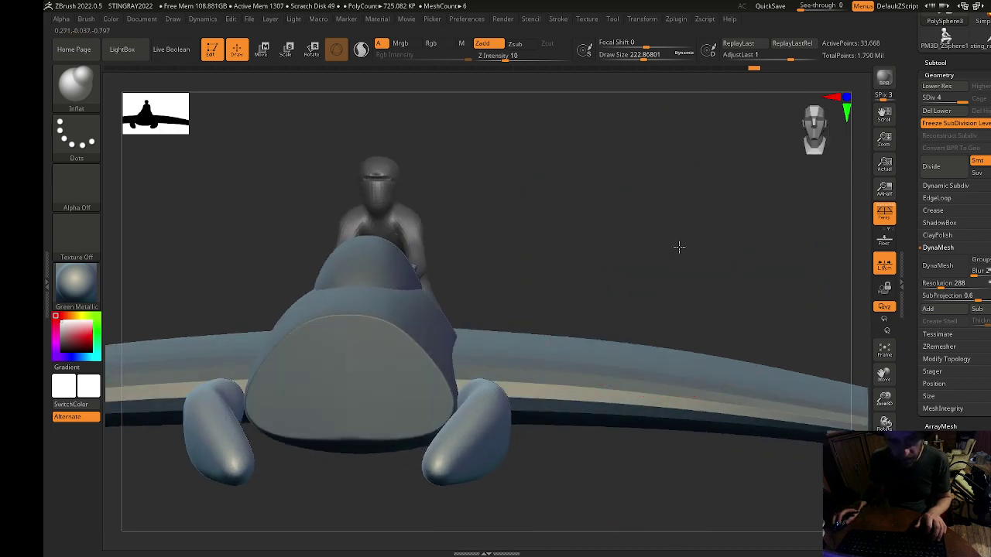
{"action": "left_click_drag", "start_coordinate": [678, 247], "coordinate": [496, 302]}
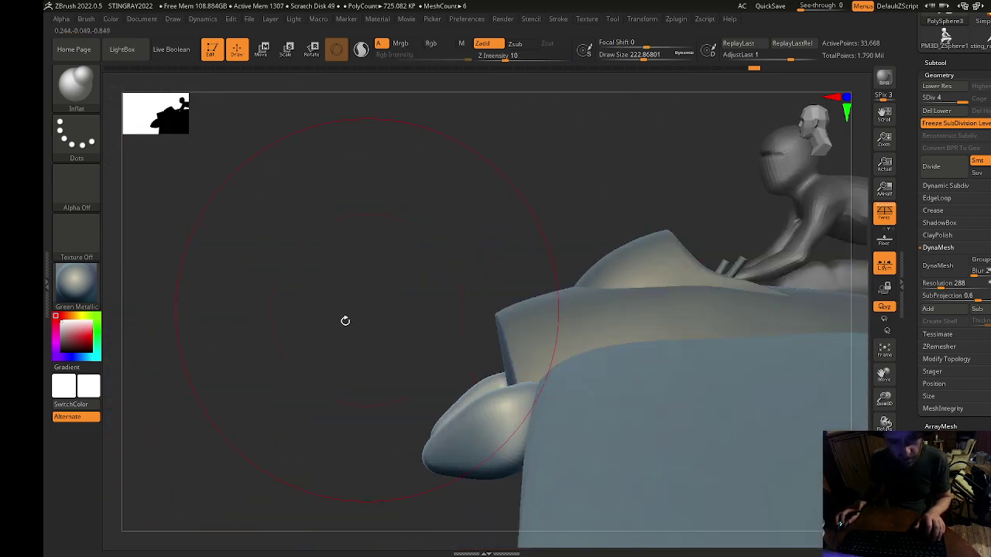
Isolate the front fins and clip their front tips and upper edges into flat angled faces from the side with ClipCurve.
{"action": "left_click", "coordinate": [71, 93], "text": "ctrl+shift"}
{"action": "left_click", "coordinate": [139, 97]}
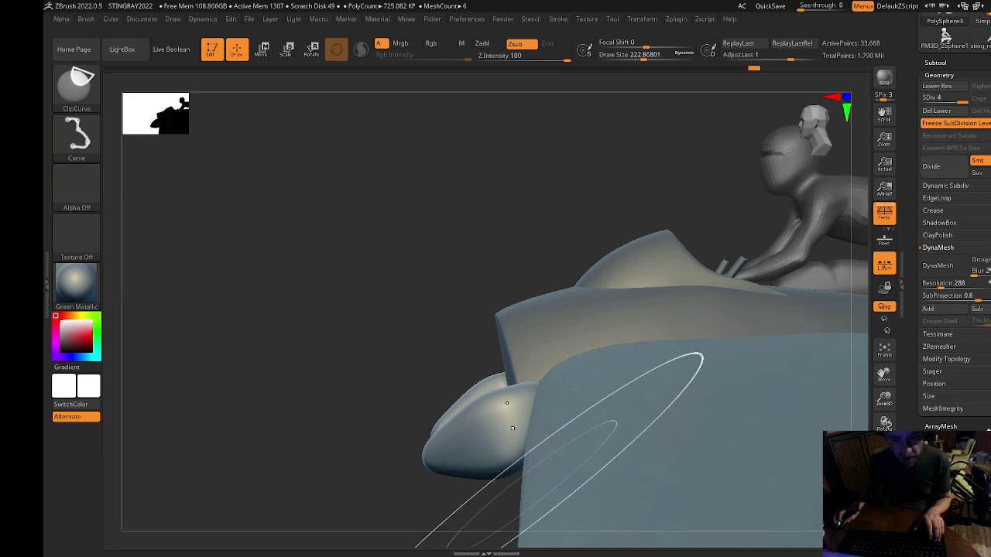
{"action": "mouse_move", "coordinate": [465, 305]}
{"action": "left_mouse_down"}
{"action": "mouse_move", "coordinate": [414, 374]}
{"action": "mouse_move", "coordinate": [864, 162]}
{"action": "left_mouse_up"}
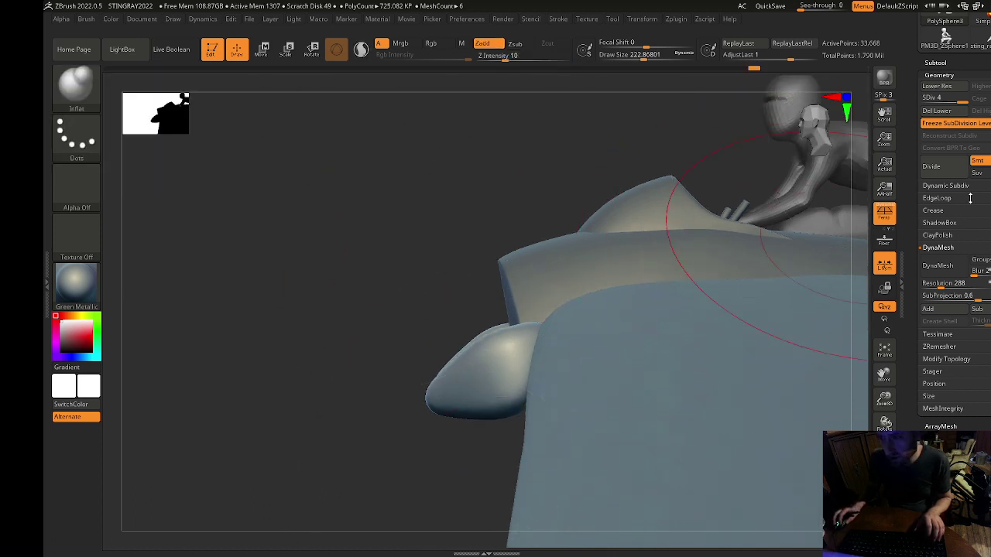
{"action": "left_click", "coordinate": [876, 216]}
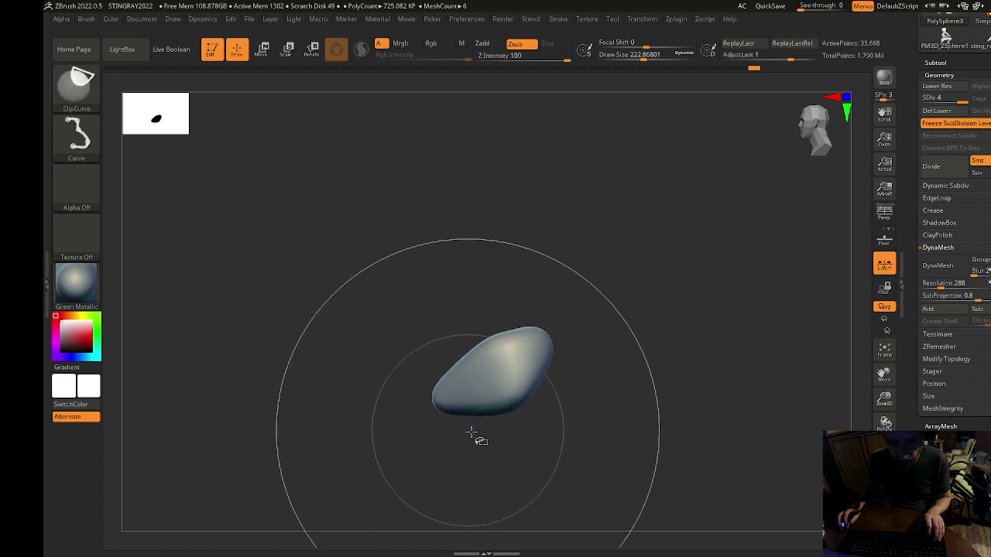
{"action": "left_click_drag", "start_coordinate": [470, 431], "coordinate": [399, 254], "text": "ctrl+shift"}
{"action": "left_click_drag", "start_coordinate": [425, 383], "coordinate": [533, 310], "text": "ctrl+shift"}
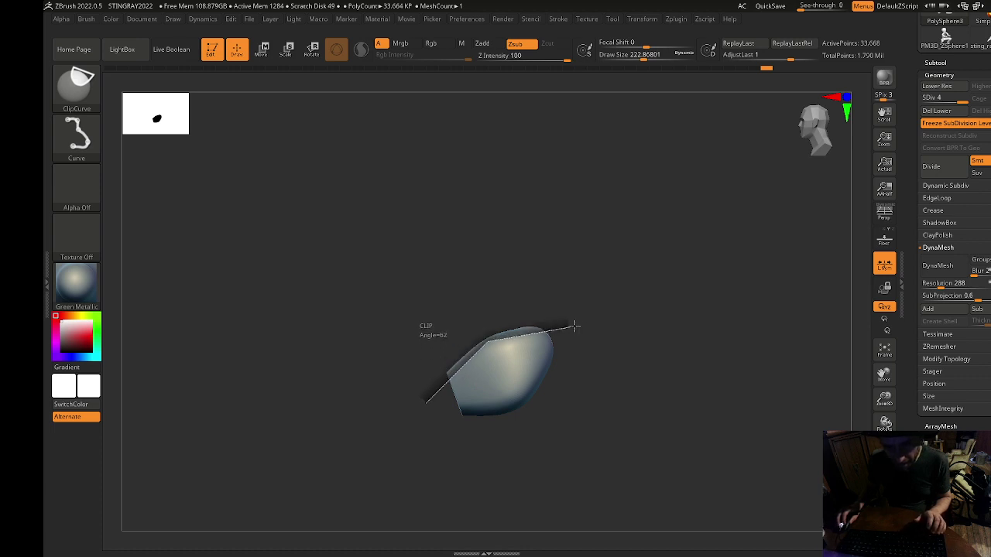
{"action": "left_click_drag", "start_coordinate": [581, 319], "coordinate": [578, 326], "text": "ctrl+shift"}
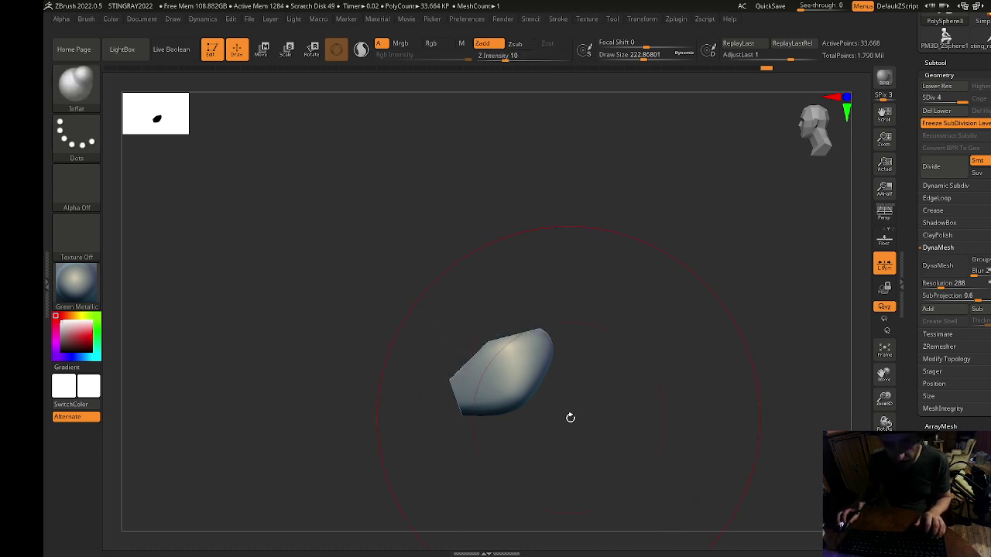
Try to clip the inner sides of the front fins from above and undo the last clip.
{"action": "mouse_move", "coordinate": [570, 418]}
{"action": "left_mouse_down"}
{"action": "mouse_move", "coordinate": [619, 420]}
{"action": "mouse_move", "coordinate": [642, 410]}
{"action": "mouse_move", "coordinate": [572, 424]}
{"action": "mouse_move", "coordinate": [520, 547]}
{"action": "left_mouse_up"}
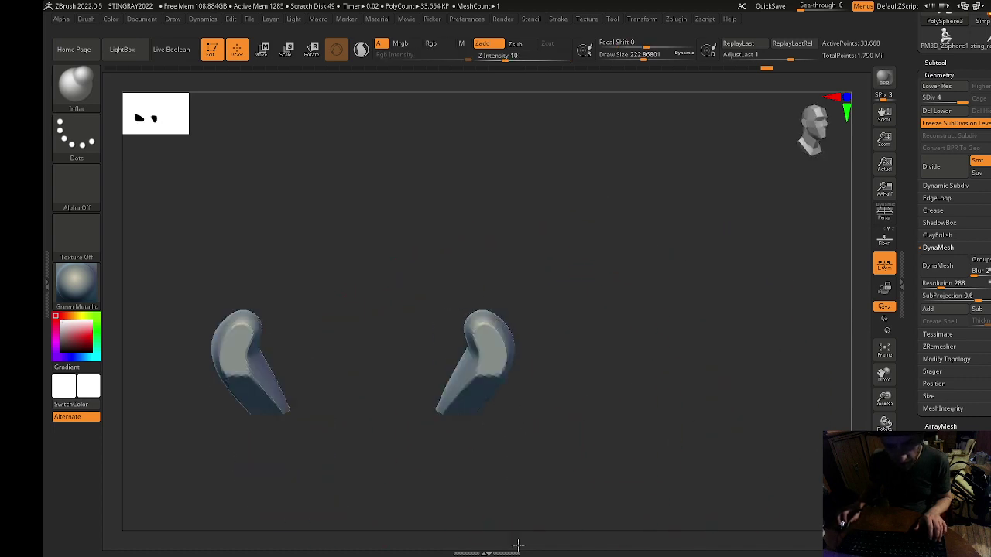
{"action": "left_click_drag", "start_coordinate": [441, 414], "coordinate": [455, 395], "text": "ctrl+shift"}
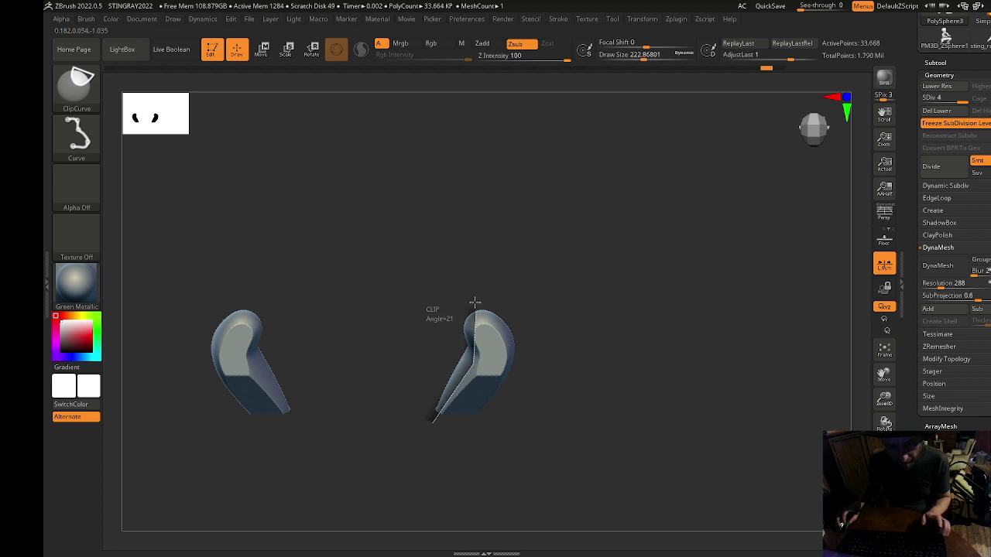
{"action": "left_click_drag", "start_coordinate": [460, 291], "coordinate": [461, 293], "text": "ctrl+shift"}
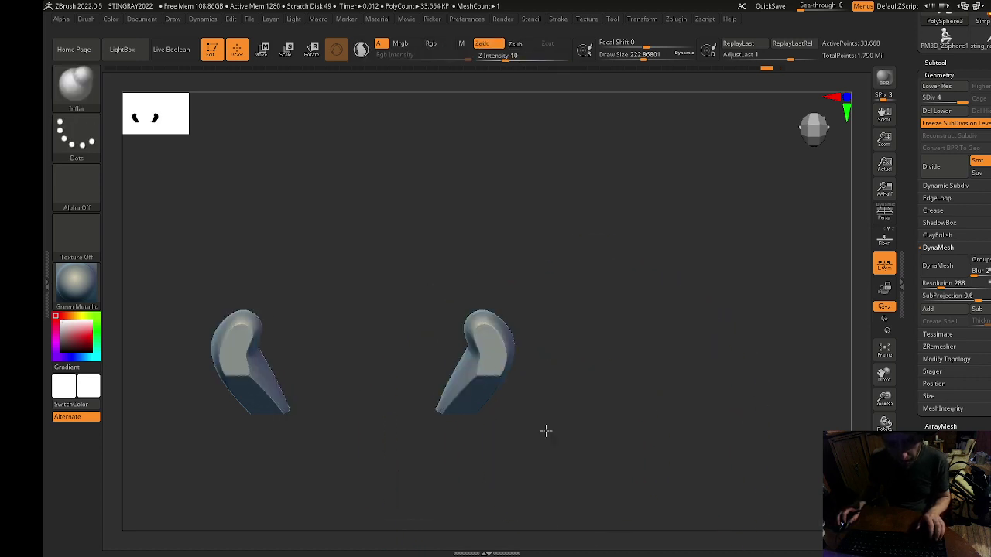
{"action": "left_click_drag", "start_coordinate": [453, 420], "coordinate": [460, 329], "text": "ctrl+shift"}
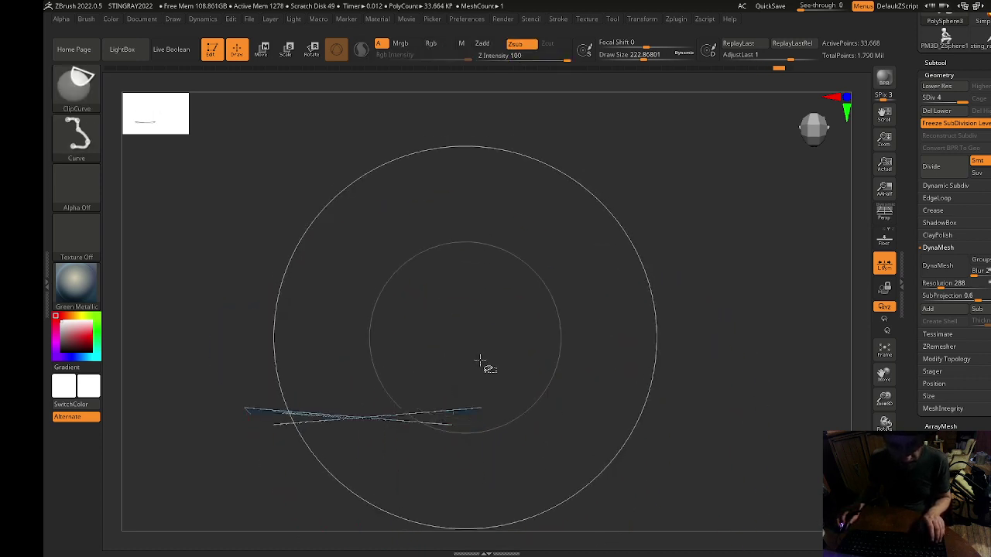
{"action": "key", "text": "ctrl+z"}
Clip the outer sides of both front fins into flat faces with several ClipCurve cuts from above.
{"action": "left_click_drag", "start_coordinate": [468, 277], "coordinate": [527, 381], "text": "ctrl+shift"}
{"action": "left_click_drag", "start_coordinate": [504, 316], "coordinate": [504, 411], "text": "ctrl+shift"}
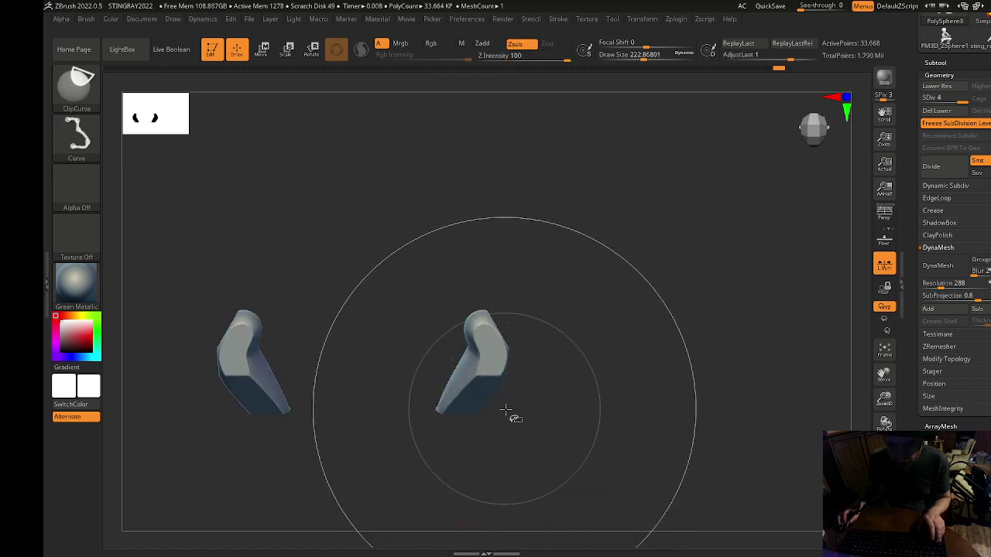
{"action": "mouse_move", "coordinate": [578, 450]}
{"action": "left_mouse_down"}
{"action": "mouse_move", "coordinate": [581, 325]}
{"action": "mouse_move", "coordinate": [495, 310]}
{"action": "mouse_move", "coordinate": [550, 310]}
{"action": "mouse_move", "coordinate": [476, 284]}
{"action": "mouse_move", "coordinate": [472, 409]}
{"action": "mouse_move", "coordinate": [471, 376]}
{"action": "mouse_move", "coordinate": [495, 378]}
{"action": "left_mouse_up"}
{"action": "mouse_move", "coordinate": [540, 416]}
{"action": "left_mouse_down"}
{"action": "mouse_move", "coordinate": [529, 361]}
{"action": "mouse_move", "coordinate": [553, 348]}
{"action": "mouse_move", "coordinate": [552, 380]}
{"action": "left_mouse_up"}
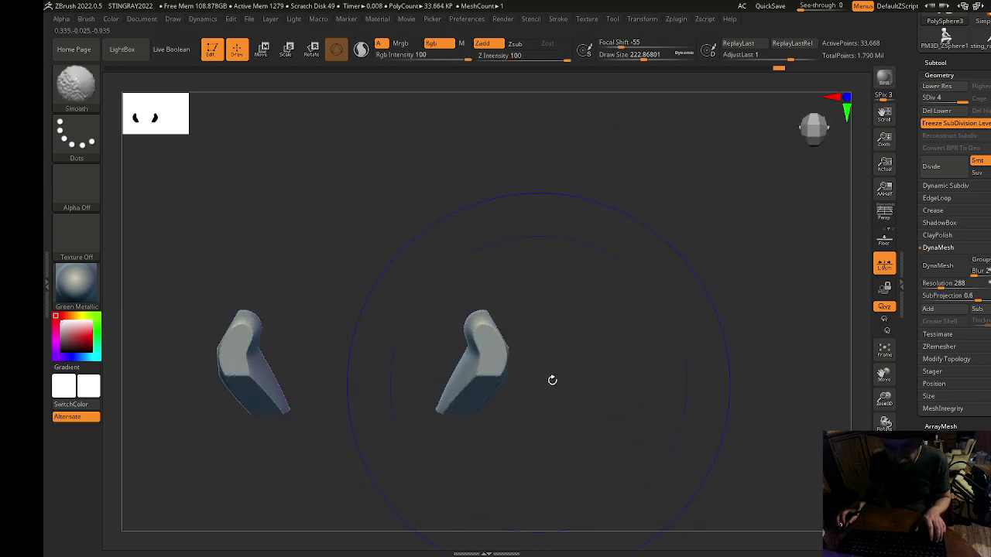
{"action": "left_click_drag", "start_coordinate": [465, 281], "coordinate": [530, 376], "text": "ctrl+shift"}
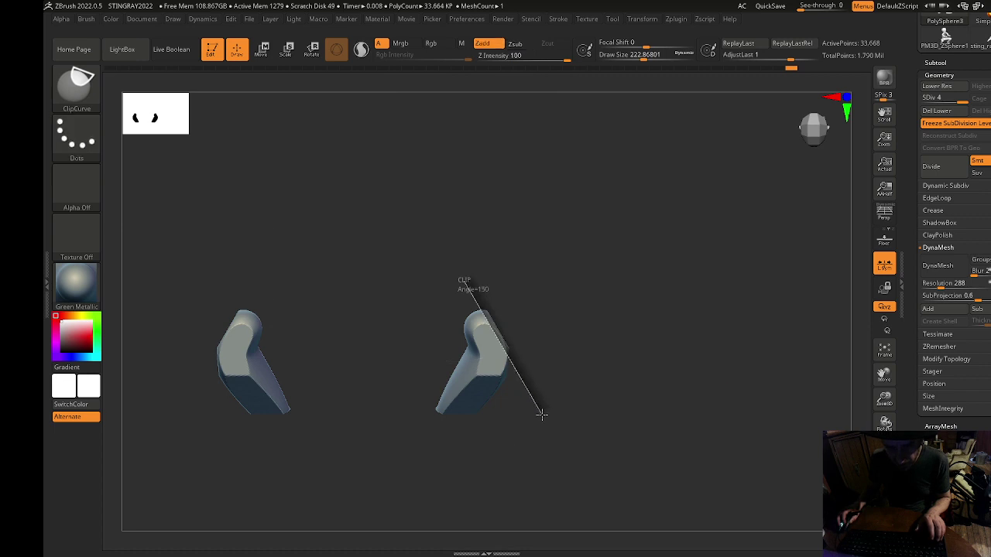
{"action": "left_click_drag", "start_coordinate": [542, 415], "coordinate": [545, 420], "text": "ctrl+shift"}
{"action": "left_click_drag", "start_coordinate": [509, 278], "coordinate": [503, 351], "text": "ctrl+alt+shift"}
{"action": "left_click_drag", "start_coordinate": [518, 450], "coordinate": [500, 453], "text": "ctrl+shift"}
{"action": "left_click_drag", "start_coordinate": [518, 353], "coordinate": [435, 458], "text": "ctrl+shift"}
{"action": "left_click_drag", "start_coordinate": [635, 457], "coordinate": [611, 288]}
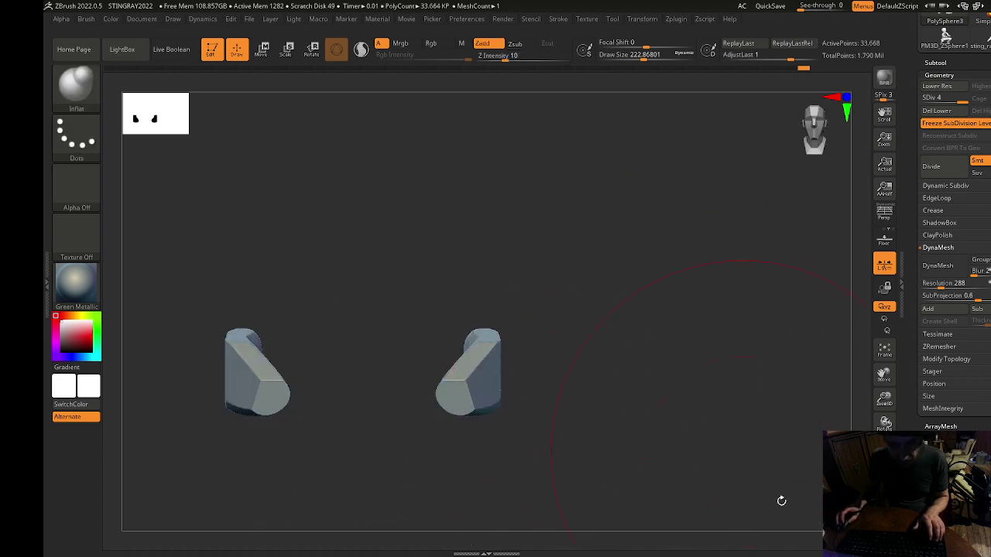
Show the whole vehicle again and clip the undersides of the front fins flat.
{"action": "left_click", "coordinate": [877, 534]}
{"action": "mouse_move", "coordinate": [659, 398]}
{"action": "left_mouse_down"}
{"action": "mouse_move", "coordinate": [613, 449]}
{"action": "mouse_move", "coordinate": [524, 401]}
{"action": "mouse_move", "coordinate": [561, 420]}
{"action": "mouse_move", "coordinate": [552, 398]}
{"action": "left_mouse_up"}
{"action": "key", "text": "ctrl+shift"}
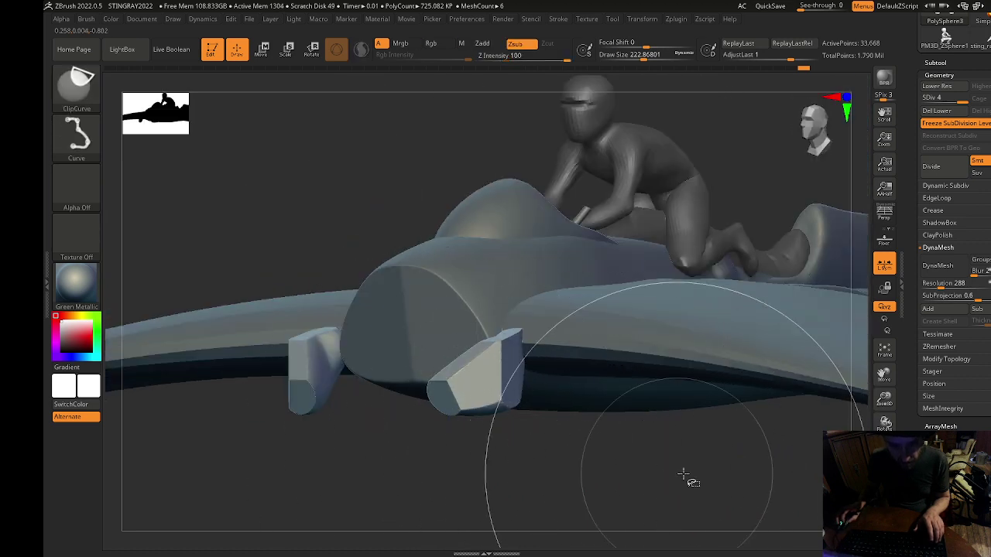
{"action": "mouse_move", "coordinate": [395, 431]}
{"action": "left_mouse_down", "text": "ctrl+shift"}
{"action": "mouse_move", "coordinate": [609, 402]}
{"action": "mouse_move", "coordinate": [328, 547]}
{"action": "mouse_move", "coordinate": [257, 437]}
{"action": "mouse_move", "coordinate": [412, 403]}
{"action": "mouse_move", "coordinate": [519, 482]}
{"action": "left_mouse_up", "text": "ctrl+shift"}
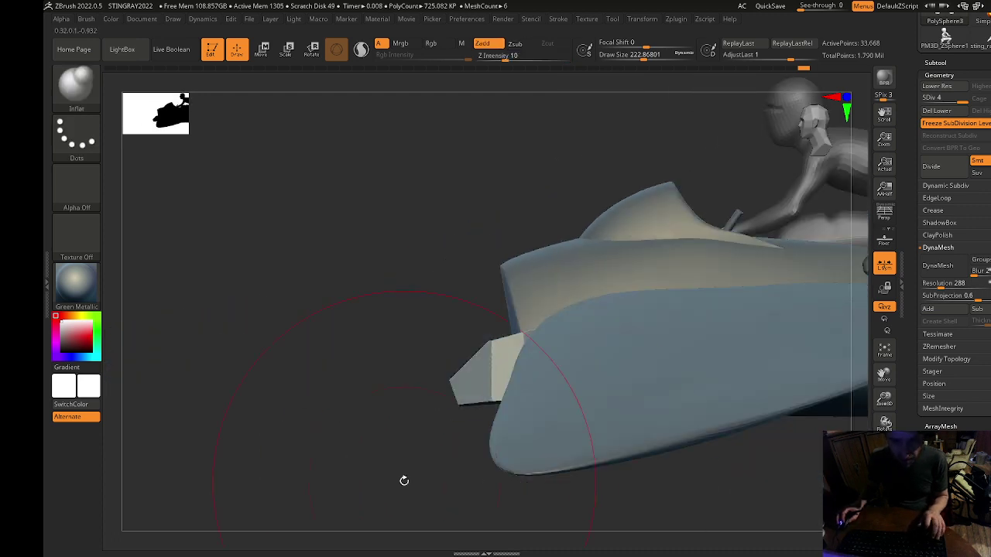
{"action": "mouse_move", "coordinate": [403, 480]}
{"action": "left_mouse_down", "text": "alt"}
{"action": "mouse_move", "coordinate": [322, 446]}
{"action": "mouse_move", "coordinate": [330, 467]}
{"action": "mouse_move", "coordinate": [348, 465]}
{"action": "mouse_move", "coordinate": [390, 418]}
{"action": "mouse_move", "coordinate": [479, 458]}
{"action": "left_mouse_up", "text": "alt"}
Try to shift the front fins with the move gizmo and undo the move.
{"action": "key", "text": "w"}
{"action": "left_click_drag", "start_coordinate": [465, 344], "coordinate": [456, 343]}
{"action": "key", "text": "ctrl+z"}
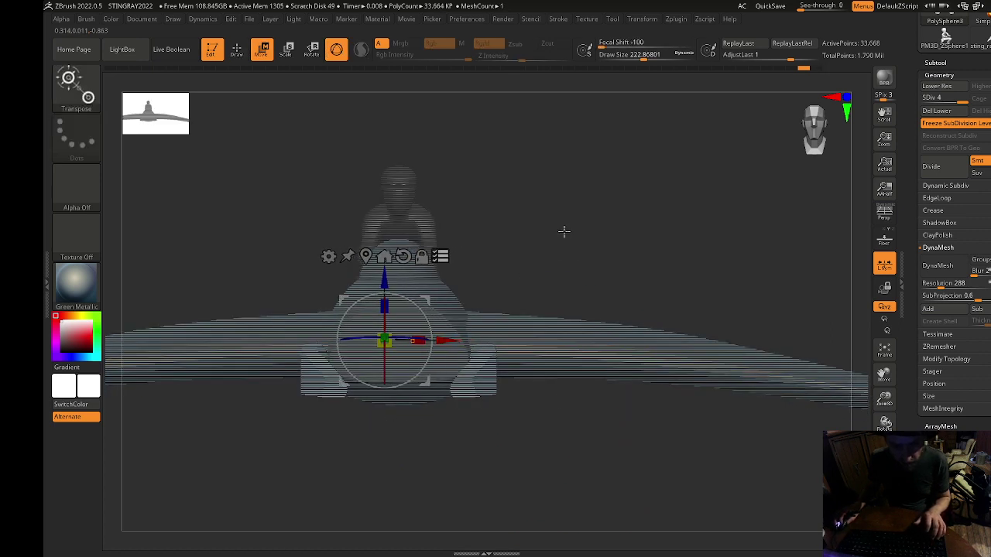
Lower the front fins to subdivision level 2, apply the MatCap Gray material and check the whole vehicle from the front.
{"action": "left_click_drag", "start_coordinate": [595, 143], "coordinate": [722, 204]}
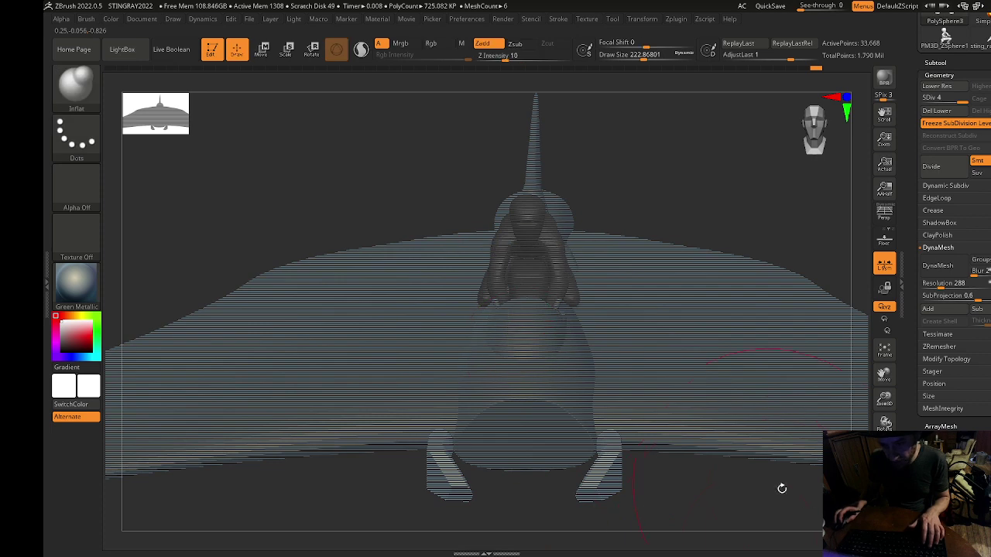
{"action": "left_click_drag", "start_coordinate": [715, 511], "coordinate": [713, 468]}
{"action": "key", "text": "f"}
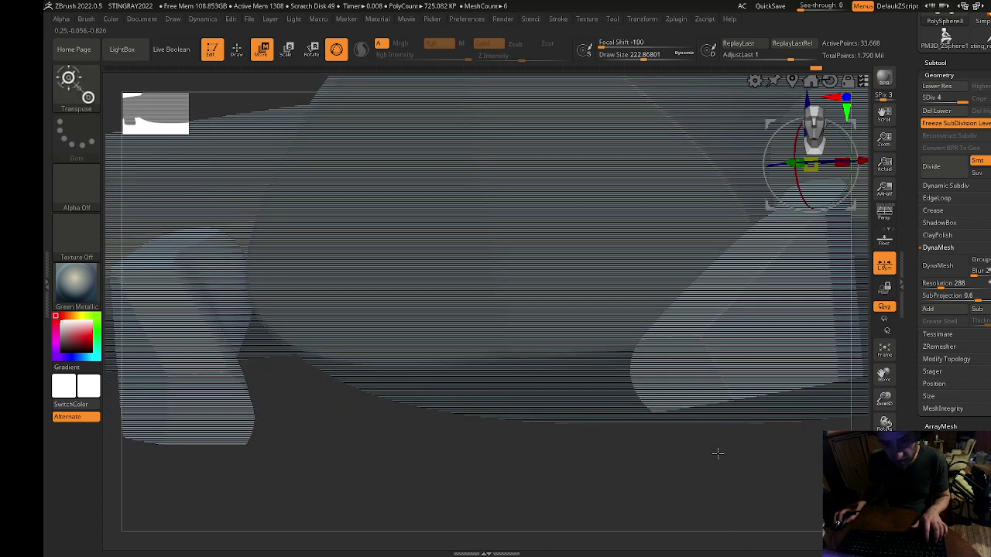
{"action": "left_click", "coordinate": [88, 299]}
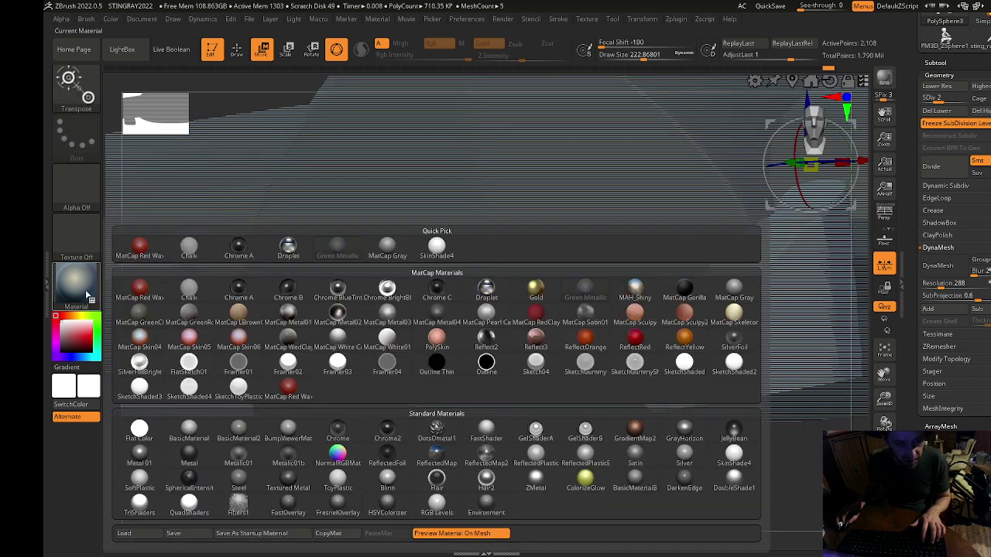
{"action": "left_click", "coordinate": [387, 246]}
{"action": "key", "text": "f"}
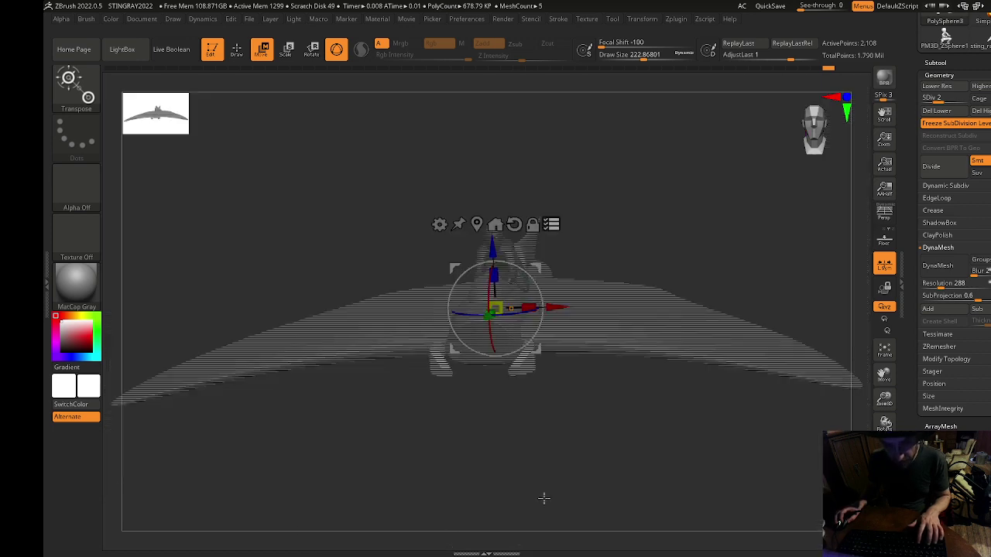
{"action": "left_click_drag", "start_coordinate": [639, 448], "coordinate": [589, 364]}
{"action": "key", "text": "q"}
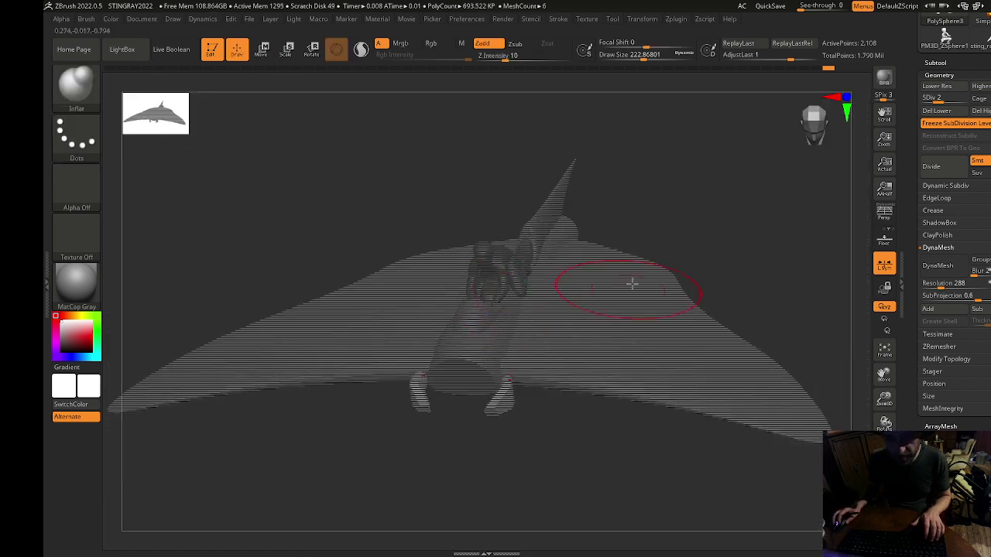
{"action": "left_click_drag", "start_coordinate": [612, 342], "coordinate": [693, 230]}
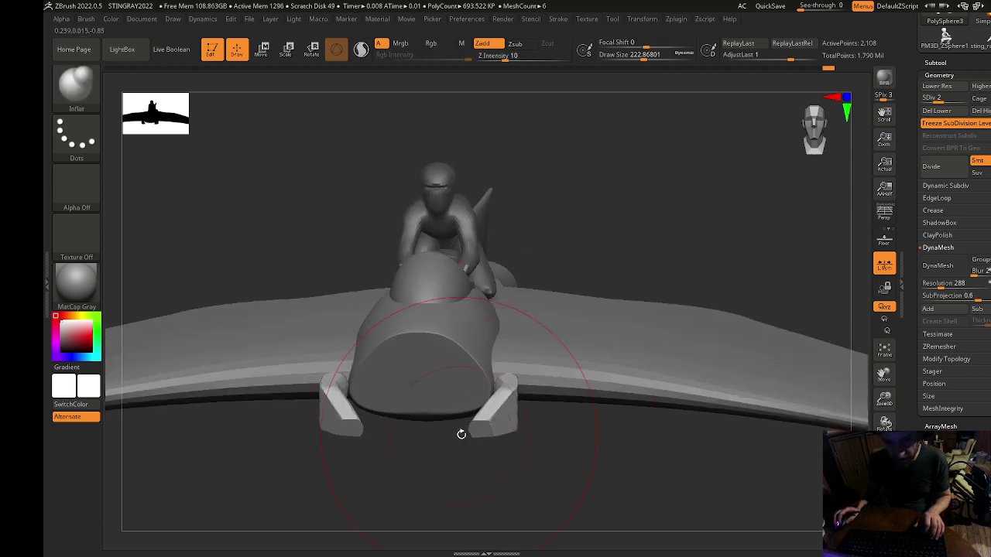
Nudge the front fins slightly with the move gizmo in a straight front view.
{"action": "left_click_drag", "start_coordinate": [461, 434], "coordinate": [511, 478], "text": "shift"}
{"action": "key", "text": "w"}
{"action": "left_click", "coordinate": [514, 416], "text": "alt"}
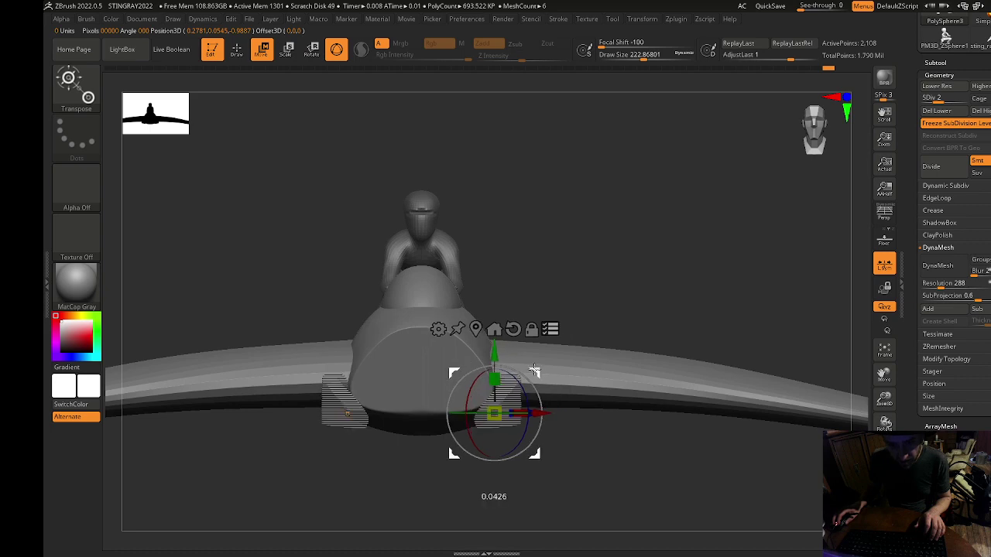
{"action": "key", "text": "q"}
{"action": "mouse_move", "coordinate": [562, 460]}
{"action": "left_mouse_down"}
{"action": "mouse_move", "coordinate": [539, 491]}
{"action": "mouse_move", "coordinate": [578, 404]}
{"action": "mouse_move", "coordinate": [580, 370]}
{"action": "mouse_move", "coordinate": [576, 483]}
{"action": "mouse_move", "coordinate": [564, 405]}
{"action": "mouse_move", "coordinate": [447, 446]}
{"action": "left_mouse_up"}
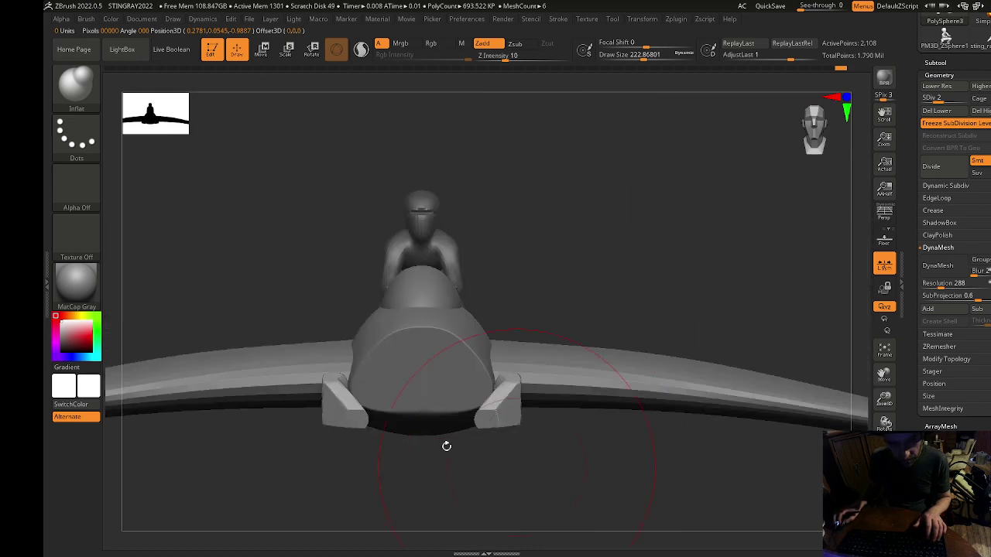
Reselect the front fins subtool close up from above and undo the last edit.
{"action": "left_click", "coordinate": [430, 377], "text": "alt"}
{"action": "left_click_drag", "start_coordinate": [517, 456], "coordinate": [533, 531]}
{"action": "left_click", "coordinate": [500, 421], "text": "alt"}
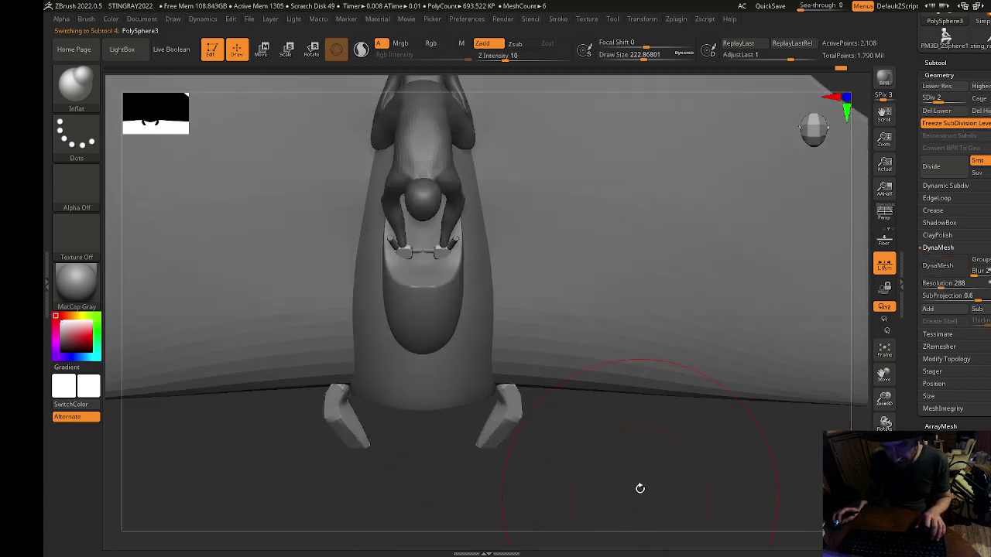
{"action": "mouse_move", "coordinate": [641, 489]}
{"action": "left_mouse_down", "text": "alt"}
{"action": "mouse_move", "coordinate": [666, 524]}
{"action": "mouse_move", "coordinate": [522, 397]}
{"action": "mouse_move", "coordinate": [495, 288]}
{"action": "mouse_move", "coordinate": [507, 283]}
{"action": "left_mouse_up", "text": "alt"}
{"action": "key", "text": "ctrl+z"}
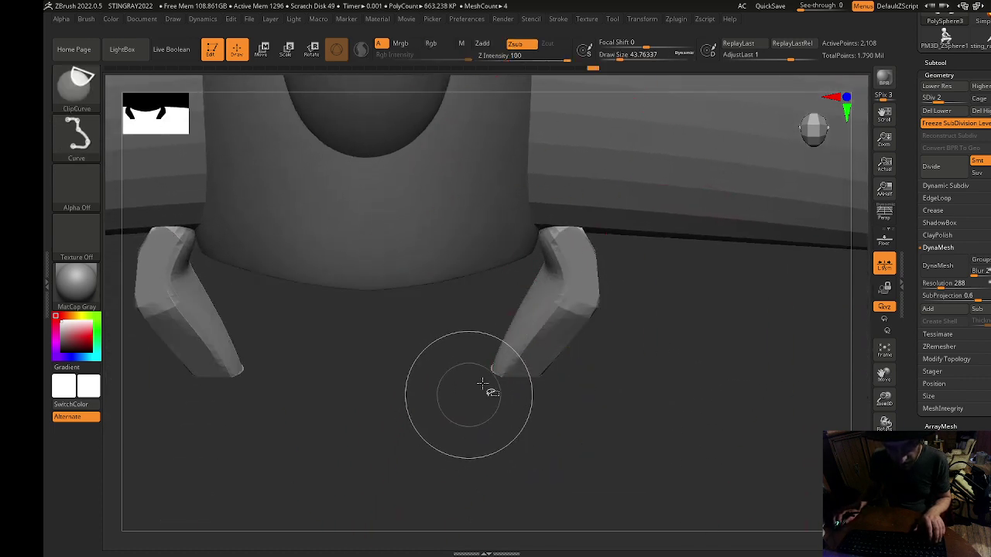
Try to slice along the inner side of the front fins with the KnifeCurve brush.
{"action": "left_click", "coordinate": [76, 83]}
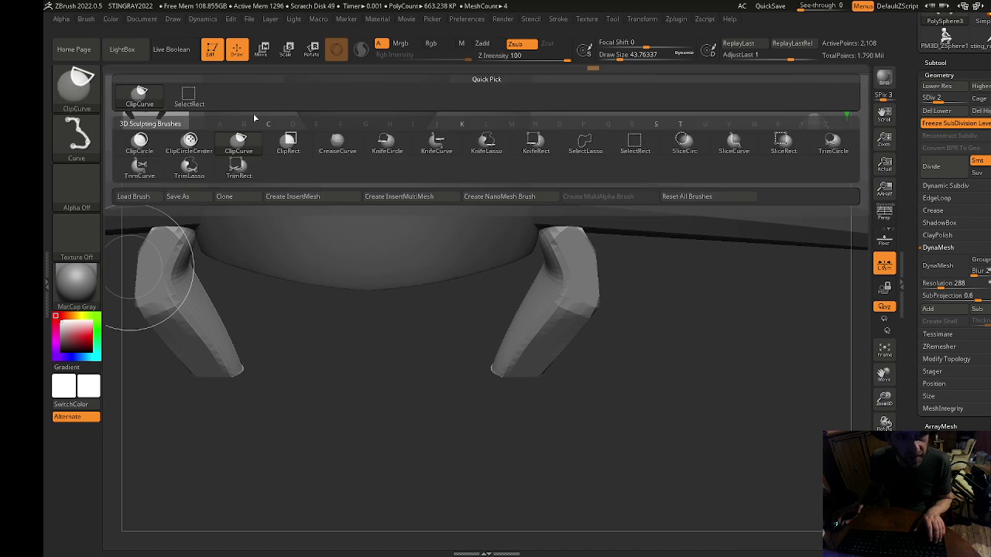
{"action": "left_click", "coordinate": [436, 147]}
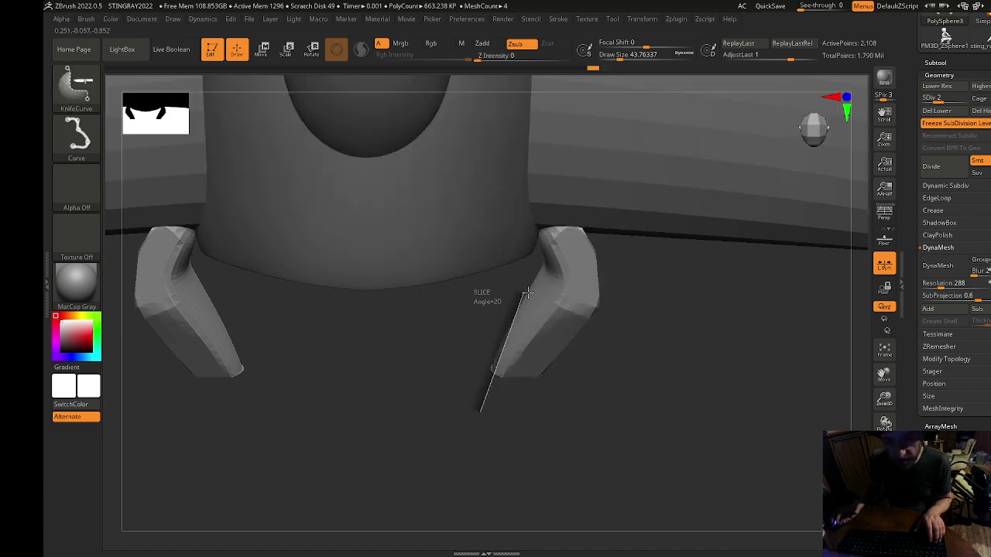
{"action": "left_click_drag", "start_coordinate": [573, 426], "coordinate": [612, 370]}
Show the polygroup wireframe on the front fins and isolate them from the rest of the vehicle.
{"action": "key", "text": "shift+f"}
{"action": "left_click_drag", "start_coordinate": [671, 426], "coordinate": [677, 449], "text": "shift"}
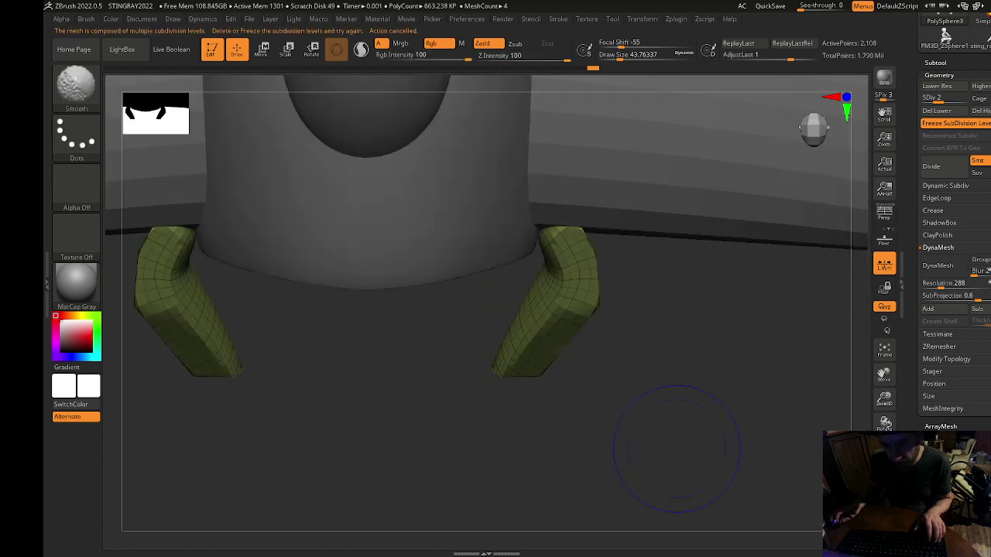
{"action": "left_click", "coordinate": [871, 507]}
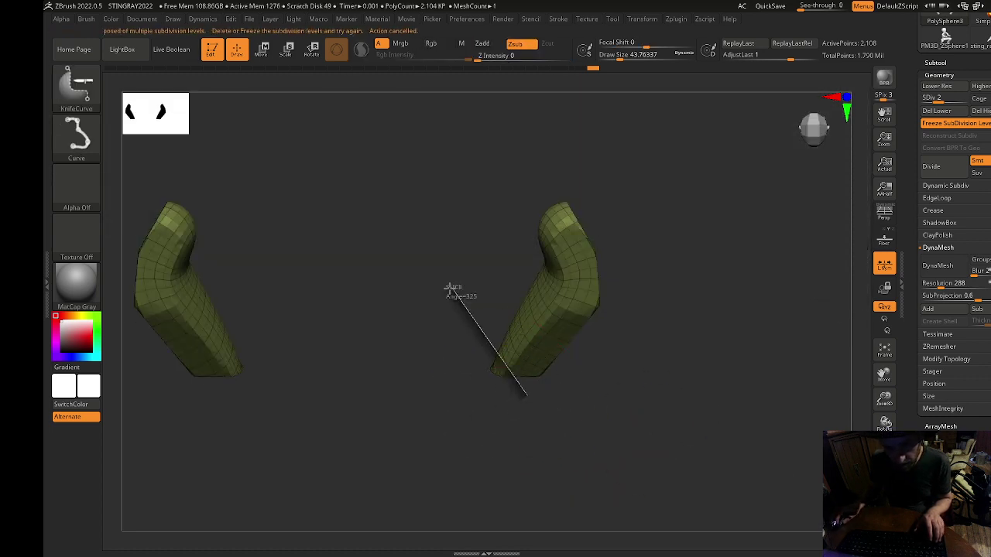
Try to slice along the inner side of the isolated fins with the SliceCurve brush.
{"action": "left_click", "coordinate": [76, 91]}
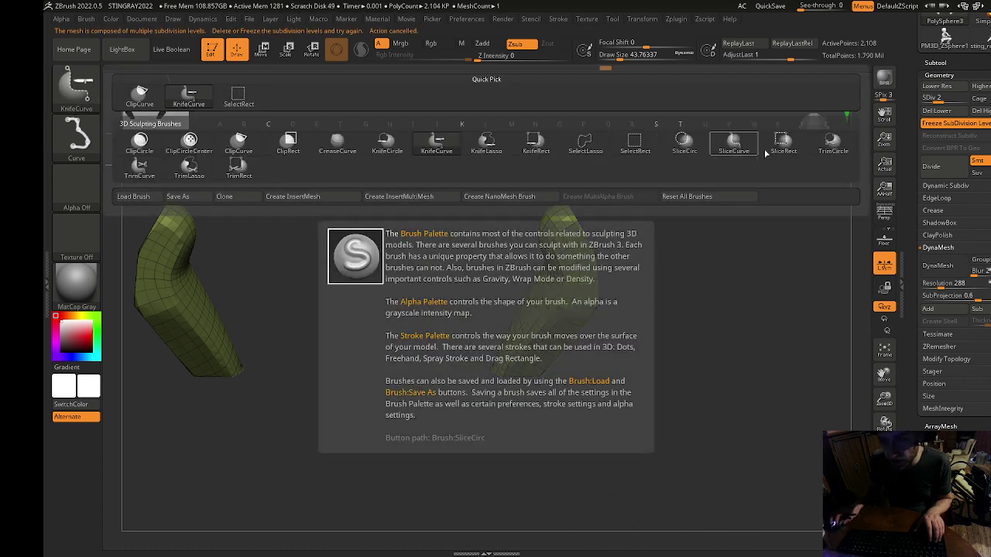
{"action": "left_click", "coordinate": [734, 143]}
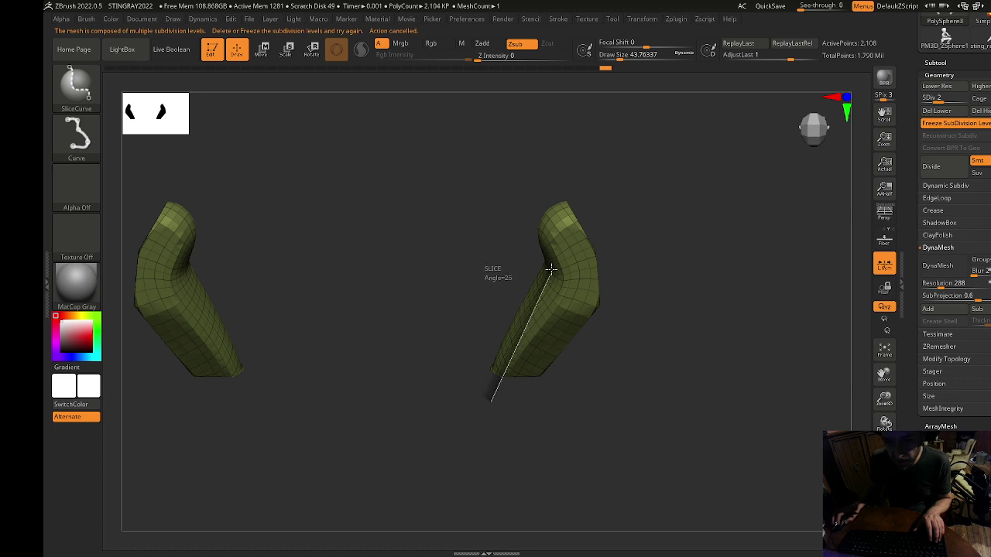
{"action": "left_click_drag", "start_coordinate": [725, 391], "coordinate": [819, 428]}
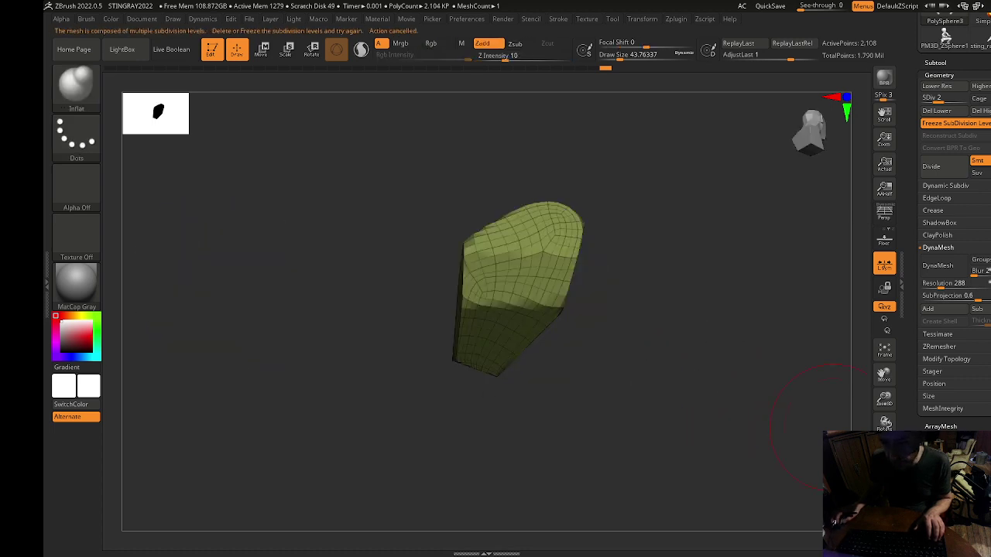
{"action": "key", "text": "ctrl+shift"}
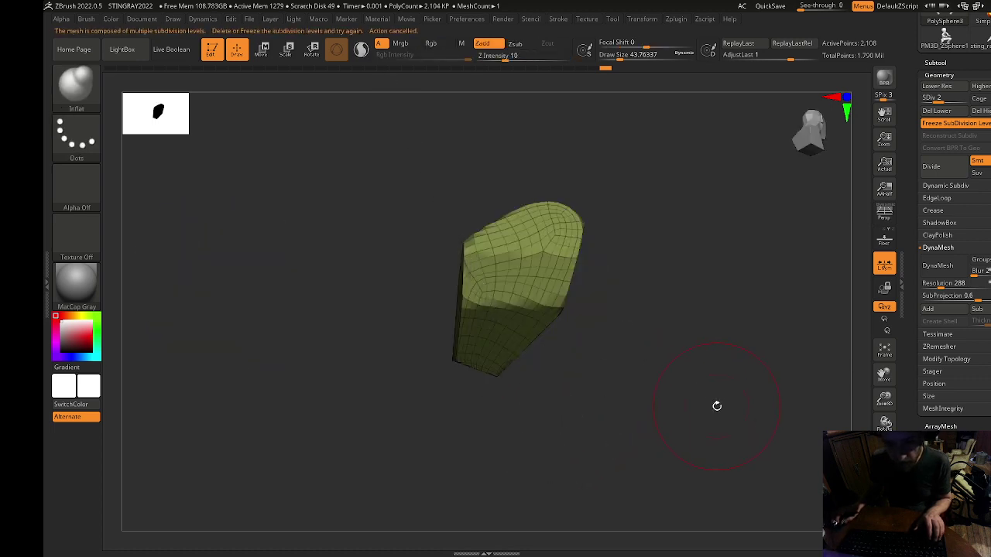
Flatten the inner side of the isolated front fins using an enlarged TrimDynamic brush.
{"action": "left_click_drag", "start_coordinate": [717, 405], "coordinate": [528, 405], "text": "shift"}
{"action": "key", "text": "shift"}
{"action": "key", "text": "bracketleft"}
{"action": "key", "text": "bracketleft"}
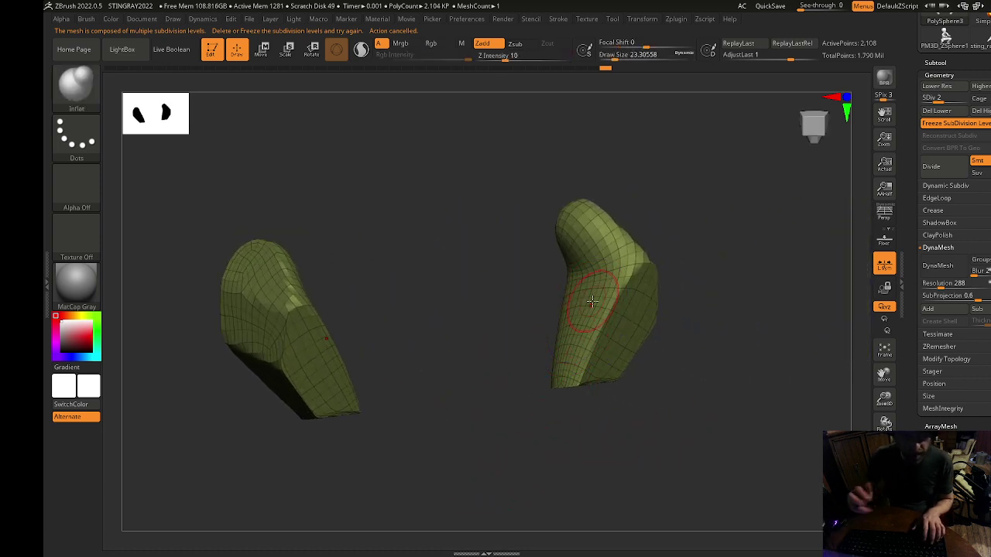
{"action": "left_click", "coordinate": [76, 85]}
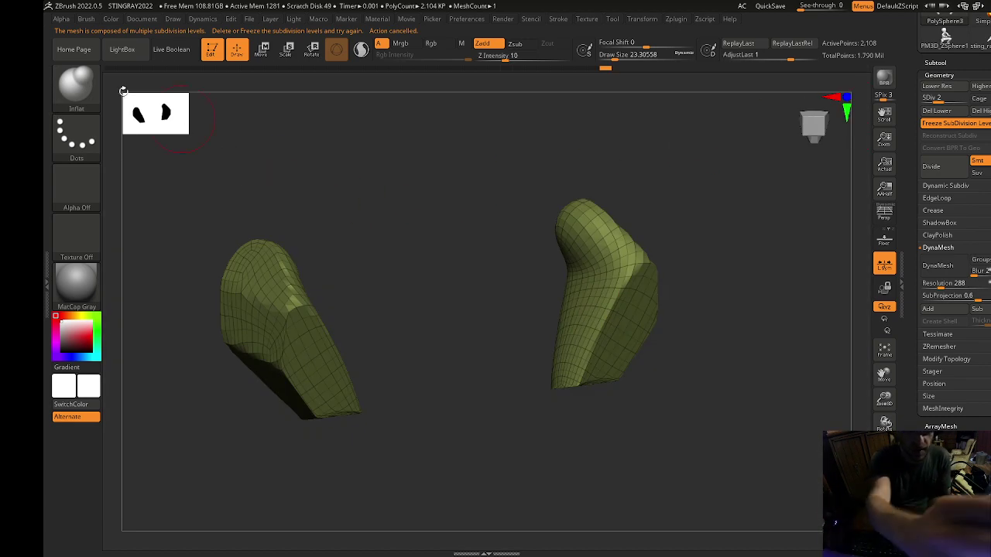
{"action": "left_click", "coordinate": [75, 85]}
{"action": "left_click", "coordinate": [237, 122]}
{"action": "left_click_drag", "start_coordinate": [762, 414], "coordinate": [662, 333]}
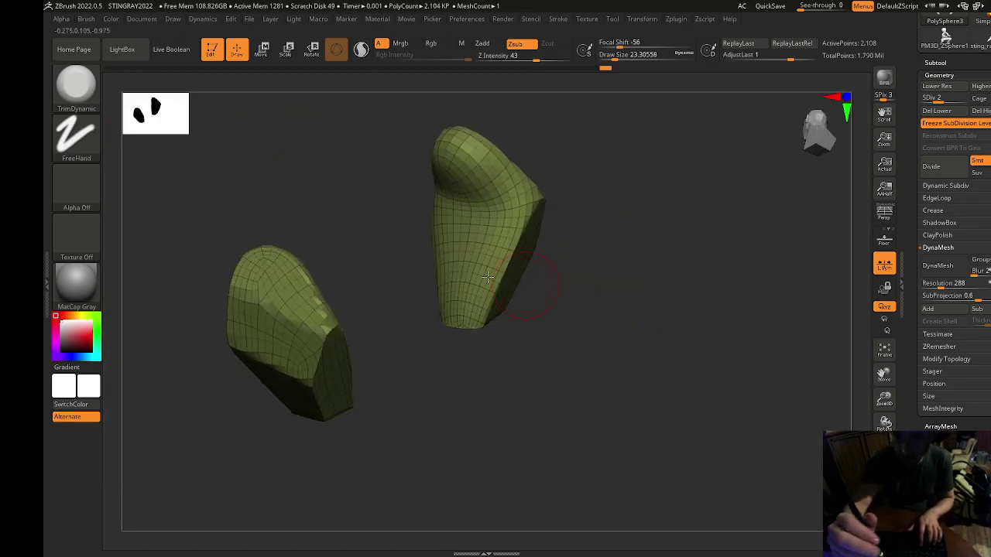
{"action": "key", "text": "bracketright"}
{"action": "left_click_drag", "start_coordinate": [454, 238], "coordinate": [494, 248]}
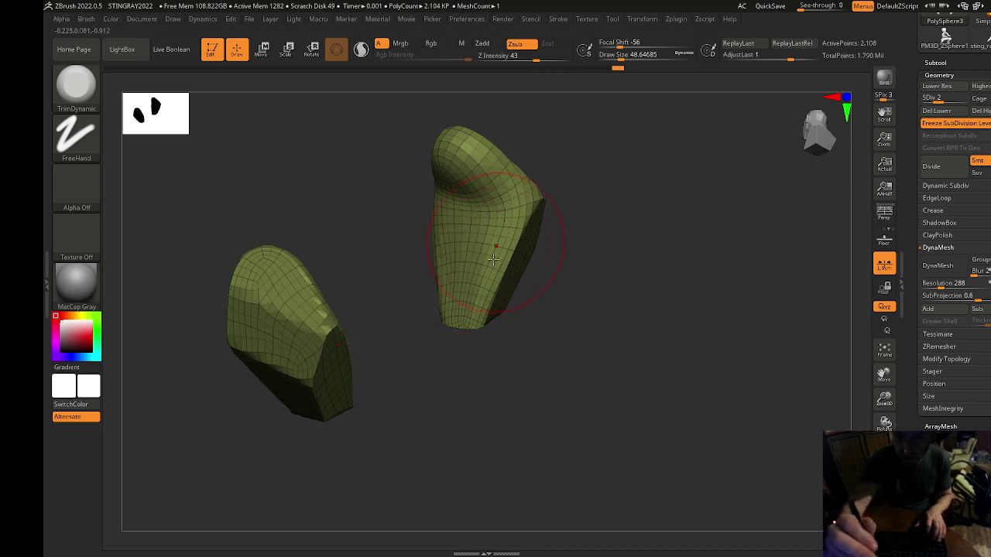
{"action": "left_click_drag", "start_coordinate": [628, 308], "coordinate": [664, 380], "text": "alt"}
{"action": "left_click_drag", "start_coordinate": [664, 376], "coordinate": [588, 351]}
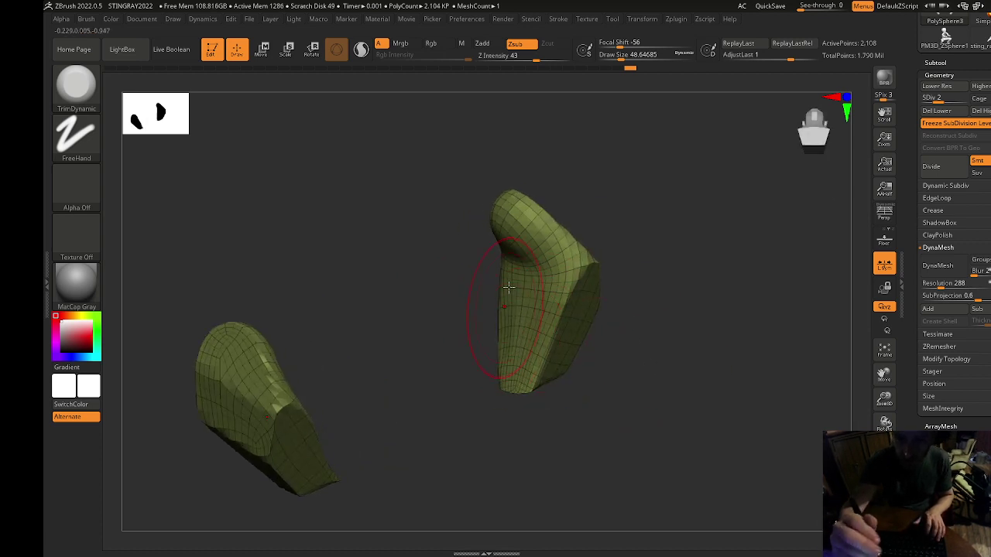
{"action": "mouse_move", "coordinate": [628, 410]}
{"action": "left_mouse_down"}
{"action": "mouse_move", "coordinate": [593, 387]}
{"action": "mouse_move", "coordinate": [593, 410]}
{"action": "mouse_move", "coordinate": [545, 409]}
{"action": "mouse_move", "coordinate": [467, 322]}
{"action": "mouse_move", "coordinate": [629, 421]}
{"action": "left_mouse_up"}
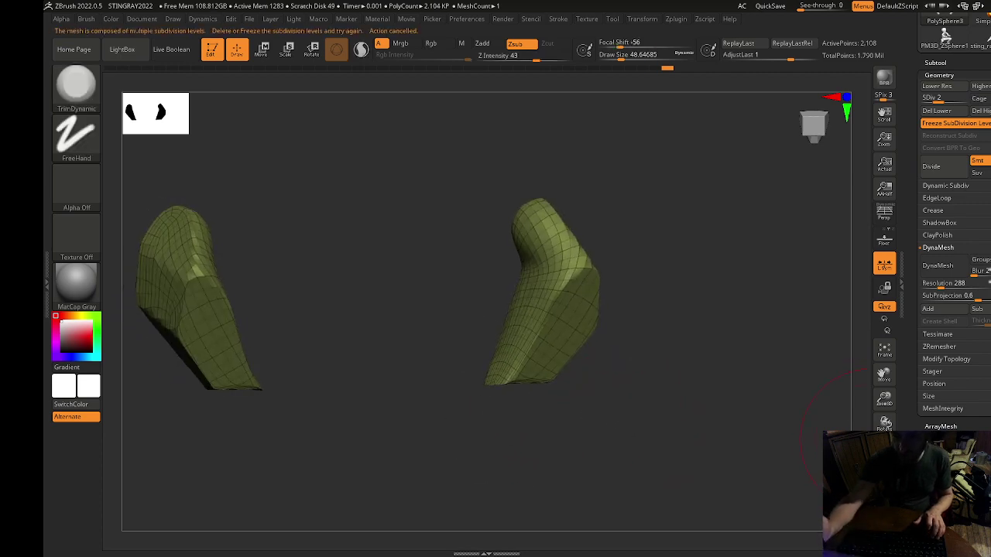
Hide the wireframe and carve a crease below the rounded end of the front fins with the DamStandard brush.
{"action": "key", "text": "shift+f"}
{"action": "mouse_move", "coordinate": [741, 428]}
{"action": "left_mouse_down"}
{"action": "mouse_move", "coordinate": [690, 382]}
{"action": "mouse_move", "coordinate": [629, 368]}
{"action": "left_mouse_up"}
{"action": "left_click", "coordinate": [76, 87]}
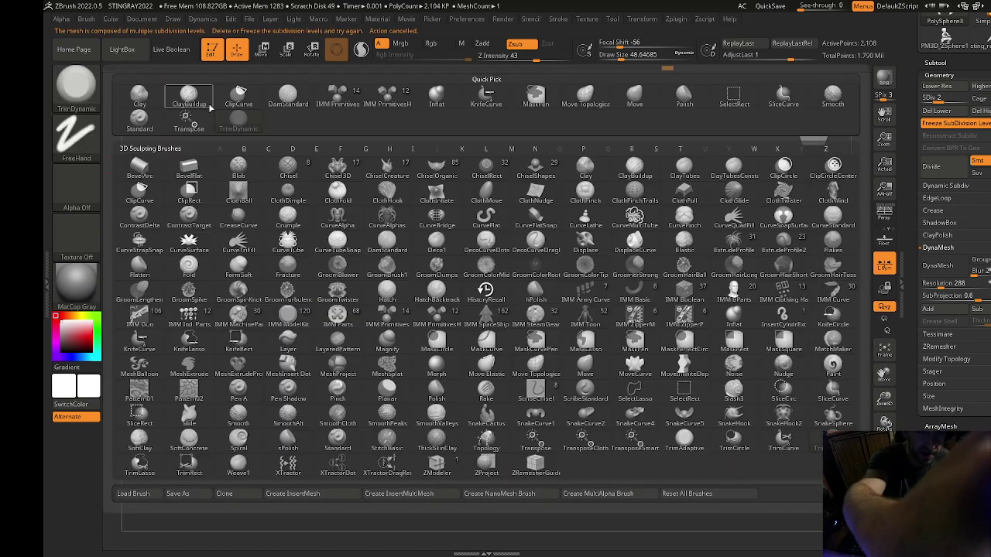
{"action": "key", "text": "d"}
{"action": "key", "text": "s"}
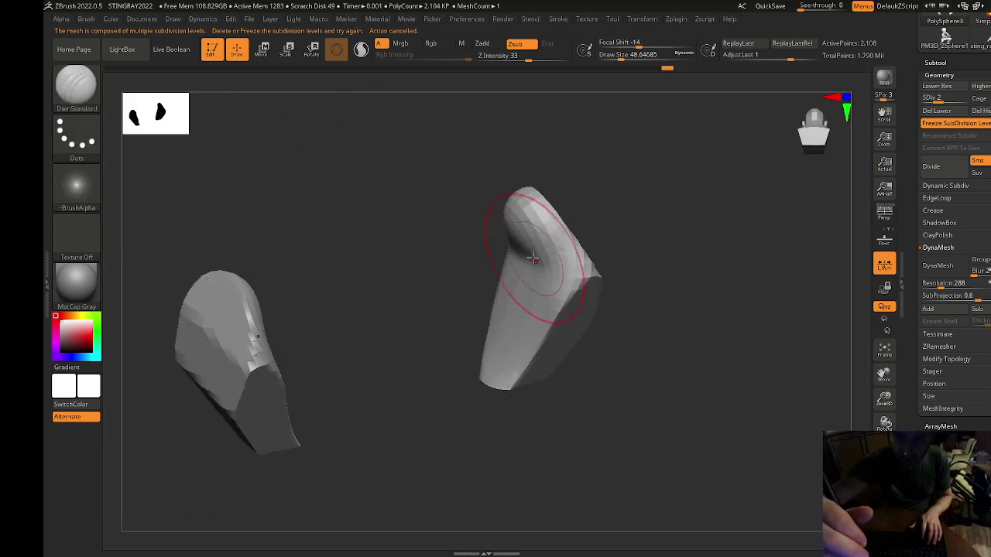
{"action": "left_click_drag", "start_coordinate": [533, 258], "coordinate": [560, 278]}
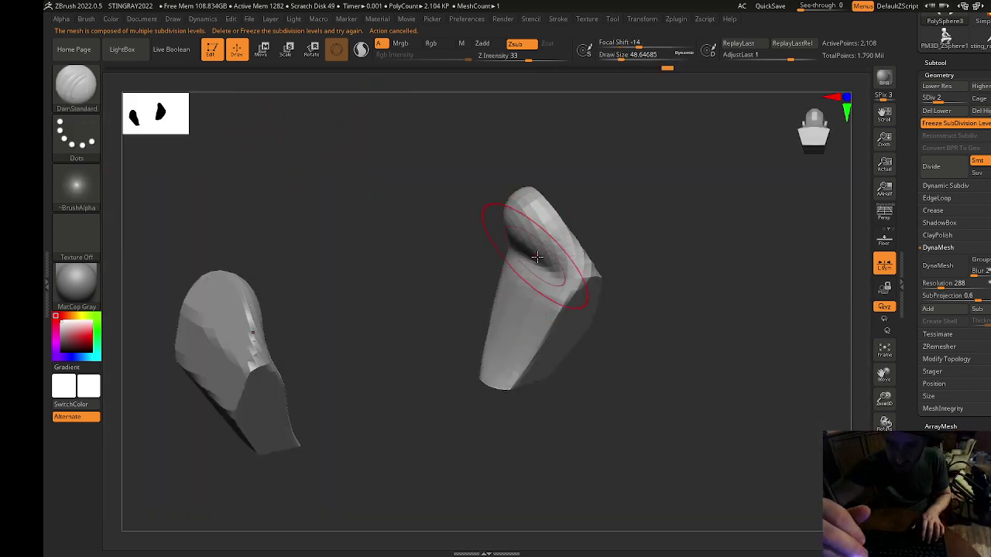
{"action": "key", "text": "bracketleft"}
{"action": "key", "text": "bracketleft"}
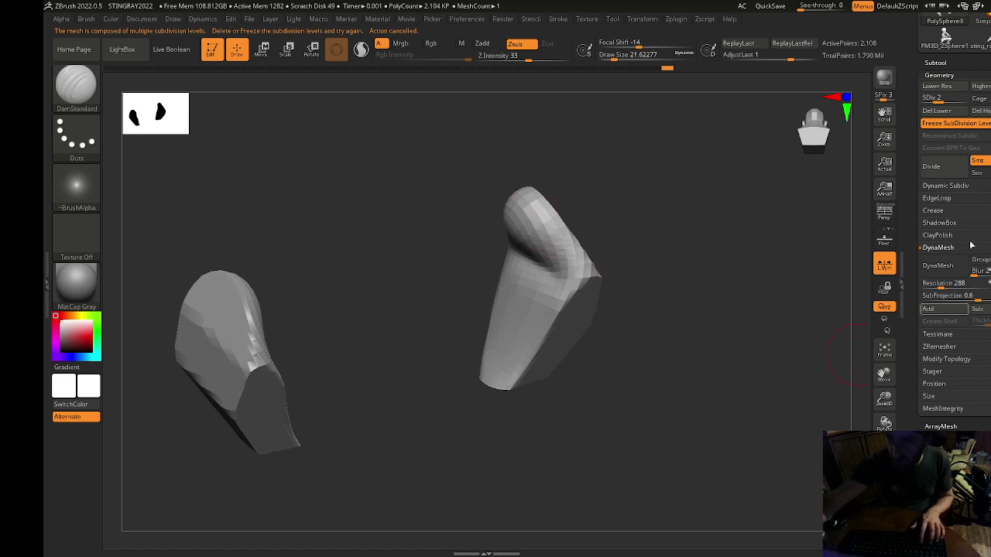
Raise the front fins to subdivision level 4 and try to slice their inner tips with the SliceCurve brush.
{"action": "key", "text": "d"}
{"action": "key", "text": "d"}
{"action": "left_click_drag", "start_coordinate": [609, 256], "coordinate": [621, 320], "text": "shift"}
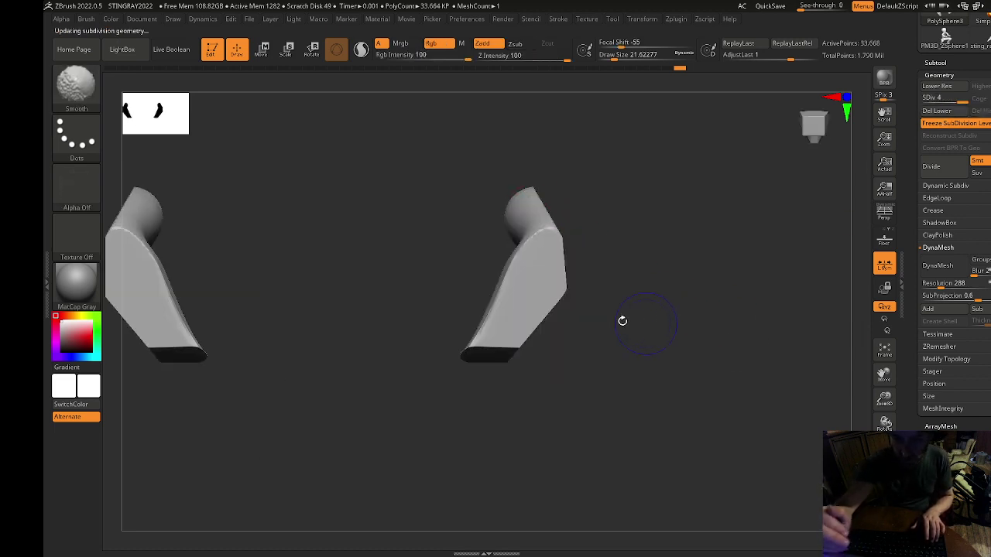
{"action": "mouse_move", "coordinate": [532, 300]}
{"action": "left_mouse_down", "text": "shift"}
{"action": "mouse_move", "coordinate": [493, 321]}
{"action": "mouse_move", "coordinate": [530, 417]}
{"action": "left_mouse_up", "text": "shift"}
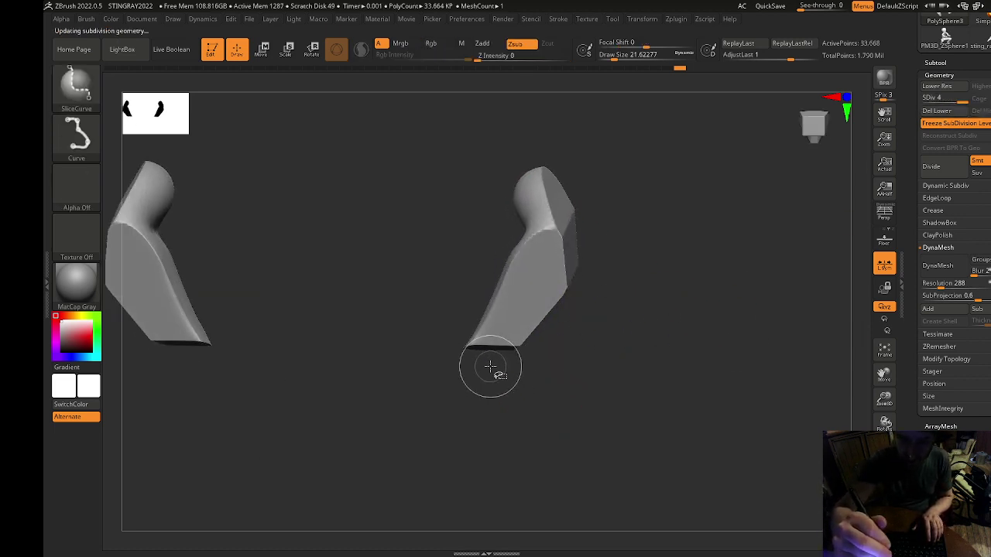
{"action": "left_click_drag", "start_coordinate": [494, 376], "coordinate": [451, 303], "text": "ctrl+shift"}
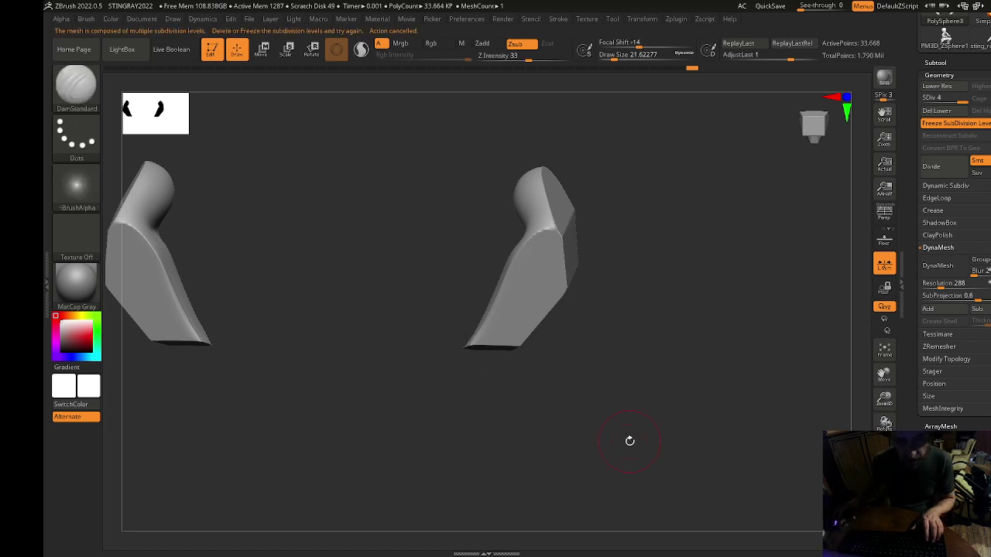
Clip the inner corners of the front fin tips with the ClipCurve brush.
{"action": "left_click", "coordinate": [76, 83], "text": "ctrl+shift"}
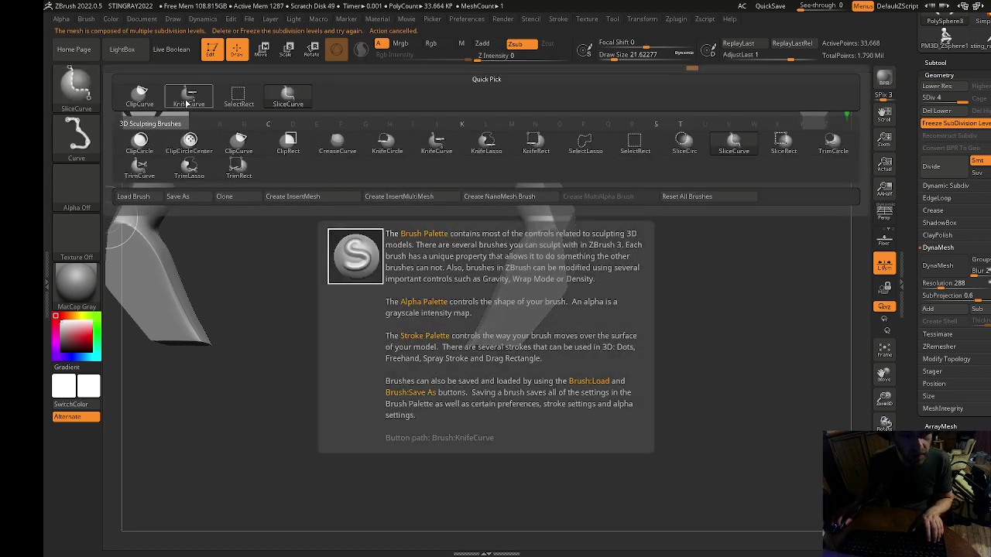
{"action": "left_click", "coordinate": [187, 103]}
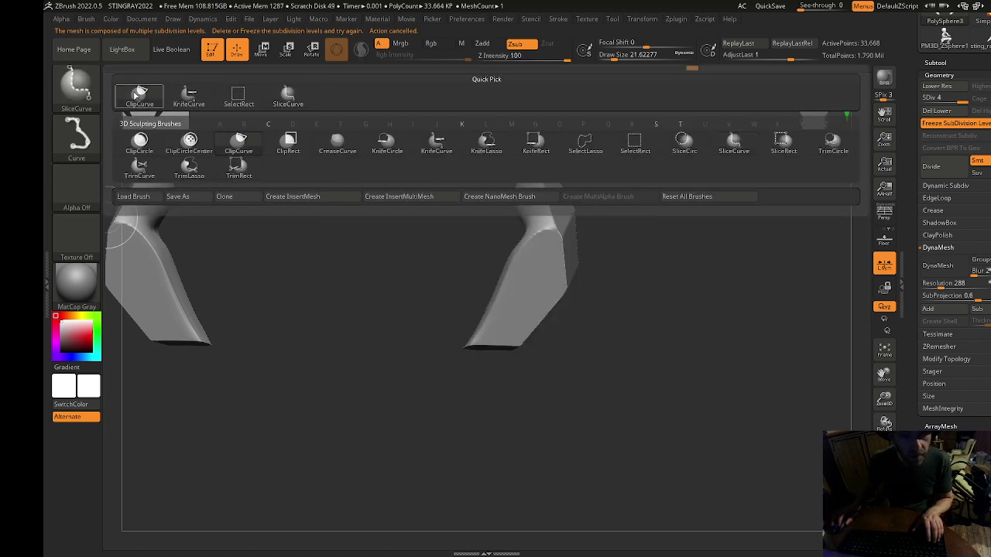
{"action": "left_click", "coordinate": [923, 123]}
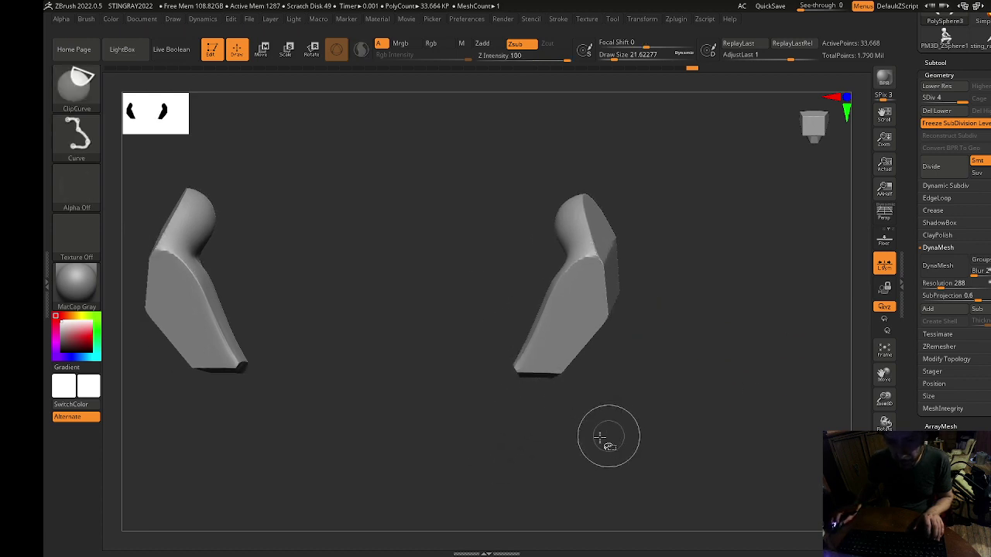
{"action": "mouse_move", "coordinate": [600, 438]}
{"action": "left_mouse_down", "text": "ctrl+shift"}
{"action": "mouse_move", "coordinate": [460, 299]}
{"action": "mouse_move", "coordinate": [469, 283]}
{"action": "left_mouse_up", "text": "ctrl+shift"}
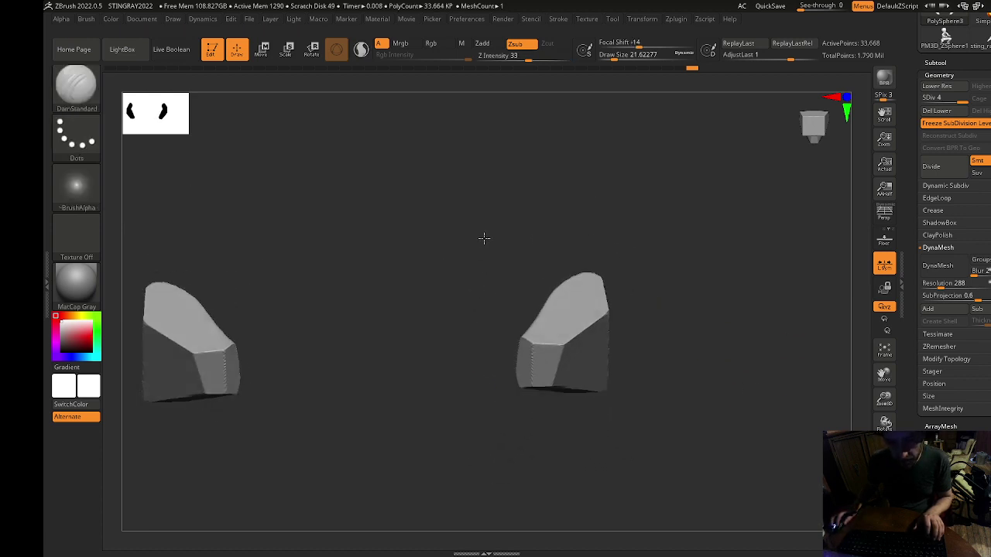
Flatten the inner face of the front fins below the crease with the TrimDynamic brush.
{"action": "left_click_drag", "start_coordinate": [484, 237], "coordinate": [526, 349]}
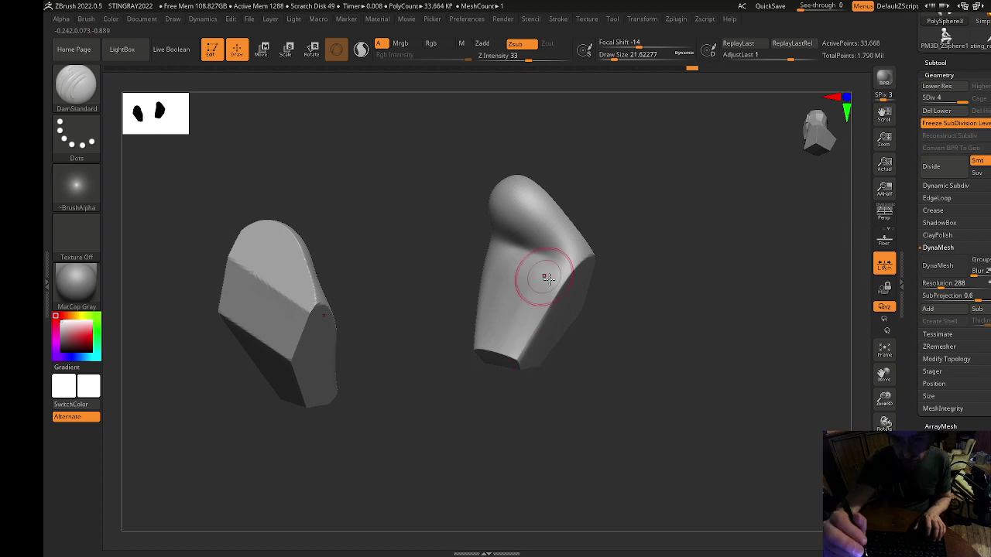
{"action": "left_click", "coordinate": [76, 85]}
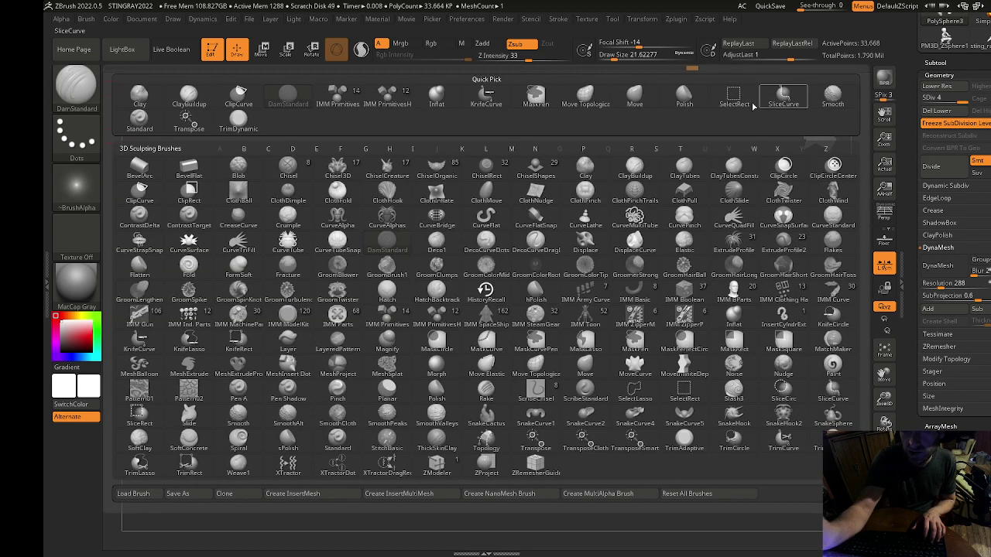
{"action": "left_click", "coordinate": [237, 120]}
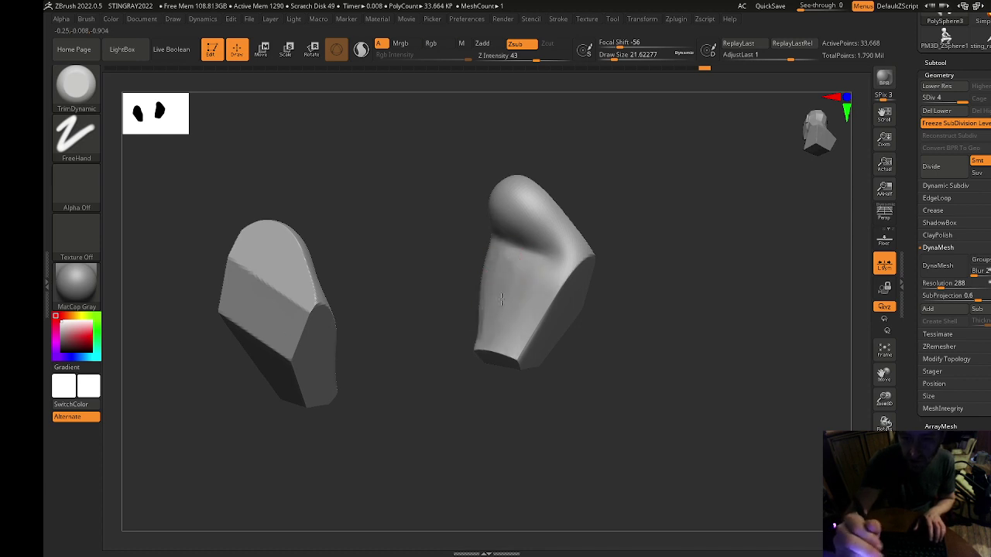
{"action": "left_click_drag", "start_coordinate": [501, 300], "coordinate": [498, 264]}
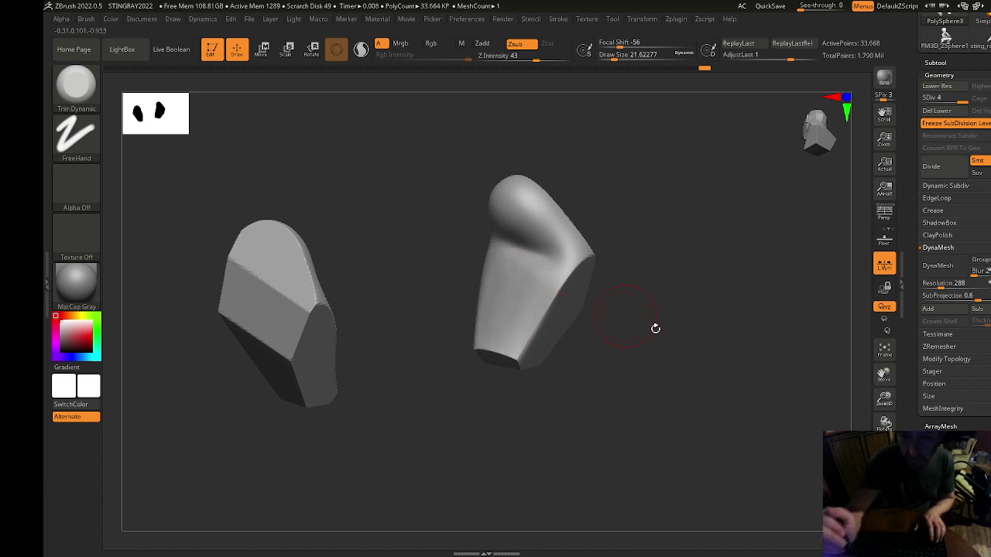
Deepen and sharpen the crease under the rounded end of the front fins with the DamStandard brush.
{"action": "key", "text": "b"}
{"action": "left_click", "coordinate": [287, 97]}
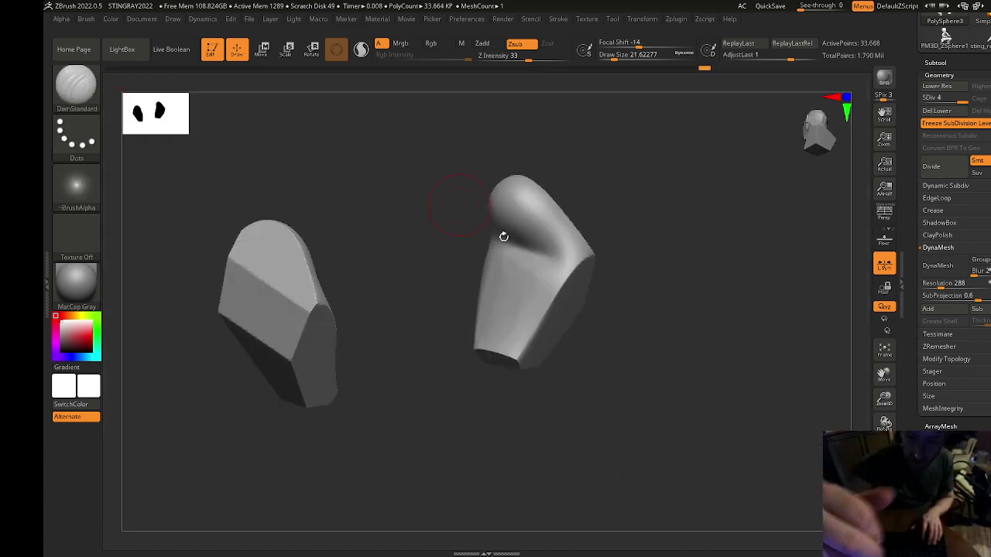
{"action": "left_click_drag", "start_coordinate": [500, 240], "coordinate": [589, 277]}
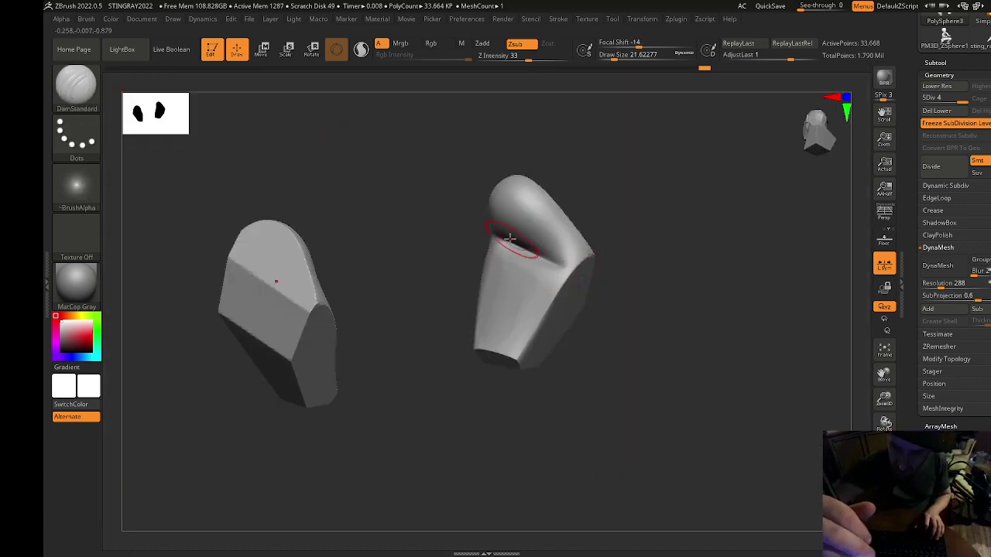
Flatten the rounded end of the front fins above the crease with the TrimDynamic brush, undoing unwanted strokes and masks.
{"action": "key", "text": "b"}
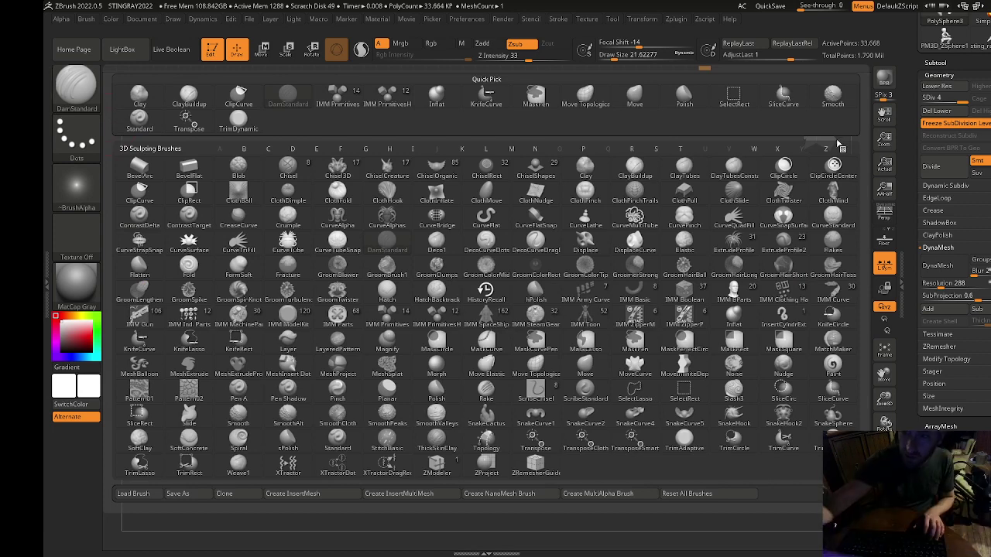
{"action": "left_click", "coordinate": [238, 118]}
{"action": "mouse_move", "coordinate": [608, 186]}
{"action": "left_mouse_down"}
{"action": "mouse_move", "coordinate": [655, 162]}
{"action": "mouse_move", "coordinate": [505, 210]}
{"action": "mouse_move", "coordinate": [515, 224]}
{"action": "mouse_move", "coordinate": [570, 229]}
{"action": "left_mouse_up"}
{"action": "key", "text": "ctrl+z"}
{"action": "key", "text": "ctrl+z"}
{"action": "mouse_move", "coordinate": [502, 211]}
{"action": "left_mouse_down", "text": "ctrl"}
{"action": "mouse_move", "coordinate": [577, 223]}
{"action": "mouse_move", "coordinate": [503, 190]}
{"action": "mouse_move", "coordinate": [495, 197]}
{"action": "mouse_move", "coordinate": [531, 217]}
{"action": "mouse_move", "coordinate": [503, 221]}
{"action": "mouse_move", "coordinate": [535, 194]}
{"action": "mouse_move", "coordinate": [571, 228]}
{"action": "left_mouse_up", "text": "ctrl"}
{"action": "left_click", "coordinate": [669, 242], "text": "ctrl"}
{"action": "key", "text": "ctrl+z"}
{"action": "key", "text": "ctrl+z"}
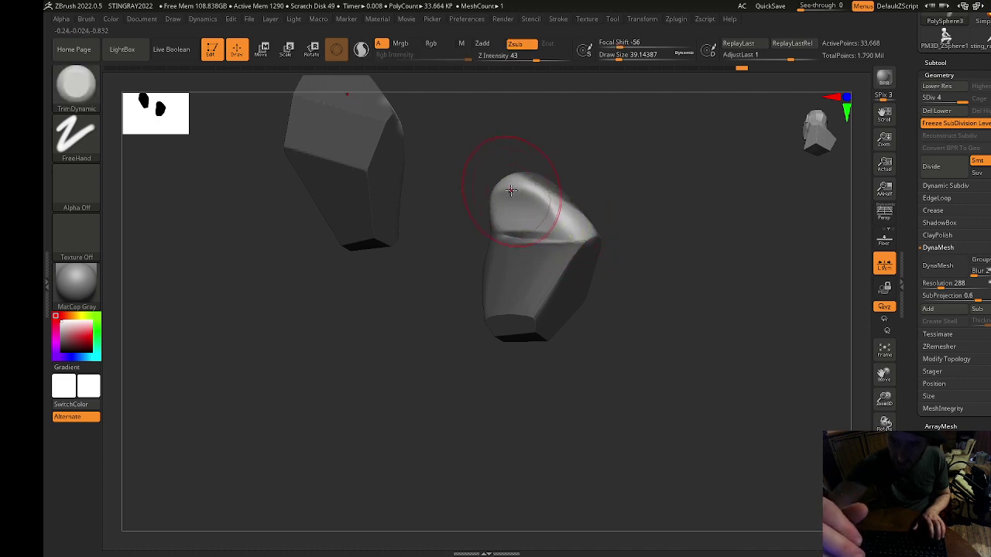
{"action": "left_click_drag", "start_coordinate": [509, 190], "coordinate": [510, 201]}
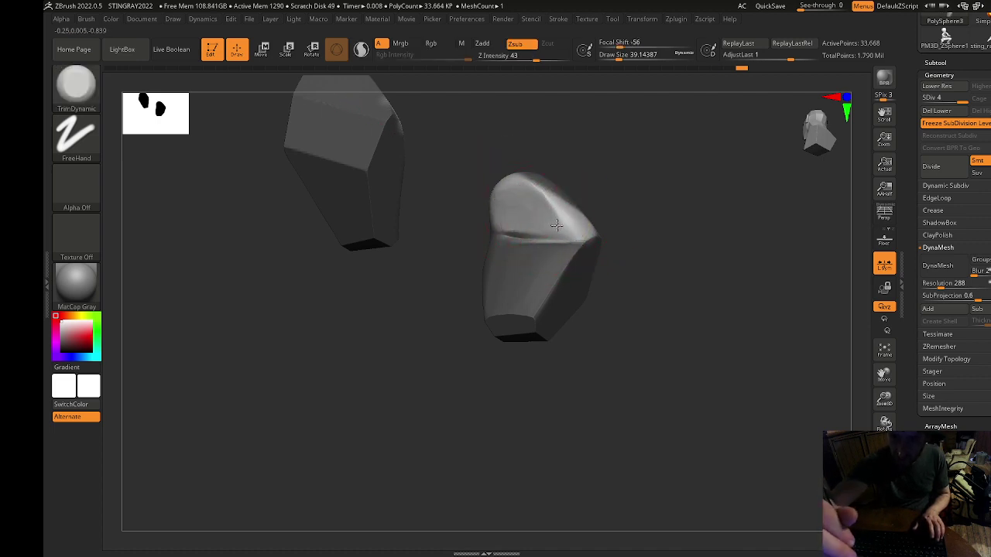
{"action": "left_click_drag", "start_coordinate": [696, 251], "coordinate": [586, 230]}
Smooth the flattened face above the crease, reduce the brush size to about 20 and undo the last strokes.
{"action": "mouse_move", "coordinate": [534, 203]}
{"action": "left_mouse_down", "text": "shift"}
{"action": "mouse_move", "coordinate": [533, 261]}
{"action": "mouse_move", "coordinate": [525, 241]}
{"action": "mouse_move", "coordinate": [542, 225]}
{"action": "mouse_move", "coordinate": [552, 255]}
{"action": "mouse_move", "coordinate": [633, 219]}
{"action": "mouse_move", "coordinate": [715, 330]}
{"action": "mouse_move", "coordinate": [700, 321]}
{"action": "left_mouse_up", "text": "shift"}
{"action": "key", "text": "bracketleft"}
{"action": "key", "text": "bracketleft"}
{"action": "key", "text": "ctrl+z"}
{"action": "key", "text": "ctrl+z"}
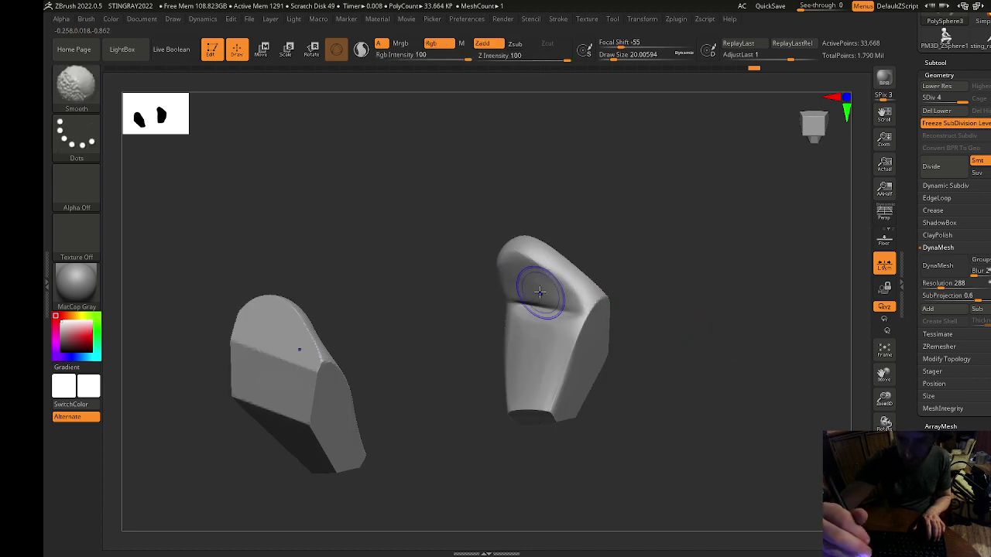
Clip the outer edge of the front fins' rounded end into a flat facet with the ClipCurve brush.
{"action": "left_click_drag", "start_coordinate": [657, 354], "coordinate": [645, 326]}
{"action": "mouse_move", "coordinate": [636, 252]}
{"action": "left_mouse_down", "text": "shift"}
{"action": "mouse_move", "coordinate": [662, 221]}
{"action": "mouse_move", "coordinate": [673, 256]}
{"action": "mouse_move", "coordinate": [661, 248]}
{"action": "left_mouse_up", "text": "shift"}
{"action": "left_click_drag", "start_coordinate": [504, 225], "coordinate": [649, 329], "text": "ctrl+shift"}
{"action": "mouse_move", "coordinate": [721, 345]}
{"action": "left_mouse_down"}
{"action": "mouse_move", "coordinate": [707, 367]}
{"action": "mouse_move", "coordinate": [650, 299]}
{"action": "mouse_move", "coordinate": [652, 334]}
{"action": "left_mouse_up"}
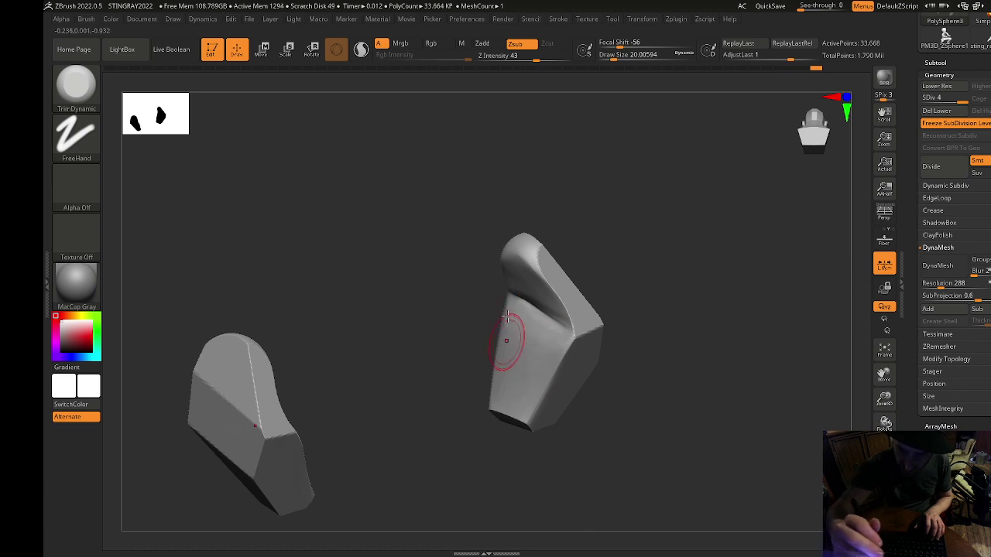
Set the TrimDynamic draw size to about 44 and flatten the fins' surface around the crease.
{"action": "mouse_move", "coordinate": [673, 407]}
{"action": "left_mouse_down", "text": "shift"}
{"action": "mouse_move", "coordinate": [705, 451]}
{"action": "mouse_move", "coordinate": [695, 374]}
{"action": "left_mouse_up", "text": "shift"}
{"action": "key", "text": "s"}
{"action": "left_click_drag", "start_coordinate": [536, 294], "coordinate": [547, 293]}
{"action": "left_click_drag", "start_coordinate": [545, 291], "coordinate": [534, 303]}
{"action": "mouse_move", "coordinate": [606, 341]}
{"action": "left_mouse_down"}
{"action": "mouse_move", "coordinate": [615, 419]}
{"action": "mouse_move", "coordinate": [667, 350]}
{"action": "mouse_move", "coordinate": [661, 336]}
{"action": "mouse_move", "coordinate": [643, 338]}
{"action": "left_mouse_up"}
Clip the front fin tips at a slant with the ClipCurve brush, then undo the second clip.
{"action": "left_click_drag", "start_coordinate": [598, 305], "coordinate": [512, 254], "text": "ctrl+shift"}
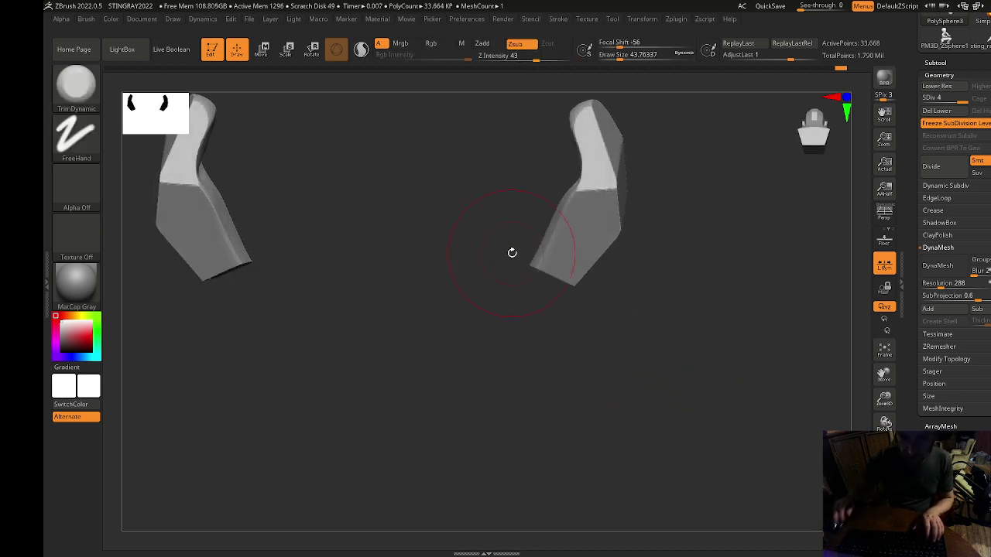
{"action": "left_click_drag", "start_coordinate": [544, 290], "coordinate": [536, 193], "text": "ctrl+shift"}
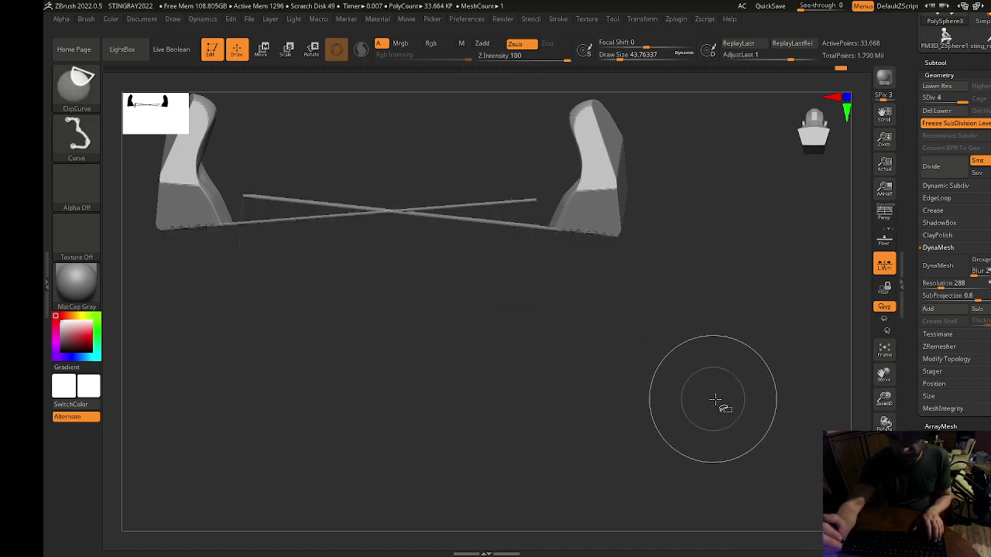
{"action": "key", "text": "ctrl+z"}
Flatten the inner face between the crease and the slanted tip of the front fins with the TrimDynamic brush.
{"action": "mouse_move", "coordinate": [648, 356]}
{"action": "left_mouse_down"}
{"action": "mouse_move", "coordinate": [612, 347]}
{"action": "mouse_move", "coordinate": [565, 290]}
{"action": "mouse_move", "coordinate": [610, 246]}
{"action": "mouse_move", "coordinate": [514, 263]}
{"action": "mouse_move", "coordinate": [613, 341]}
{"action": "left_mouse_up"}
{"action": "left_click_drag", "start_coordinate": [475, 232], "coordinate": [518, 213]}
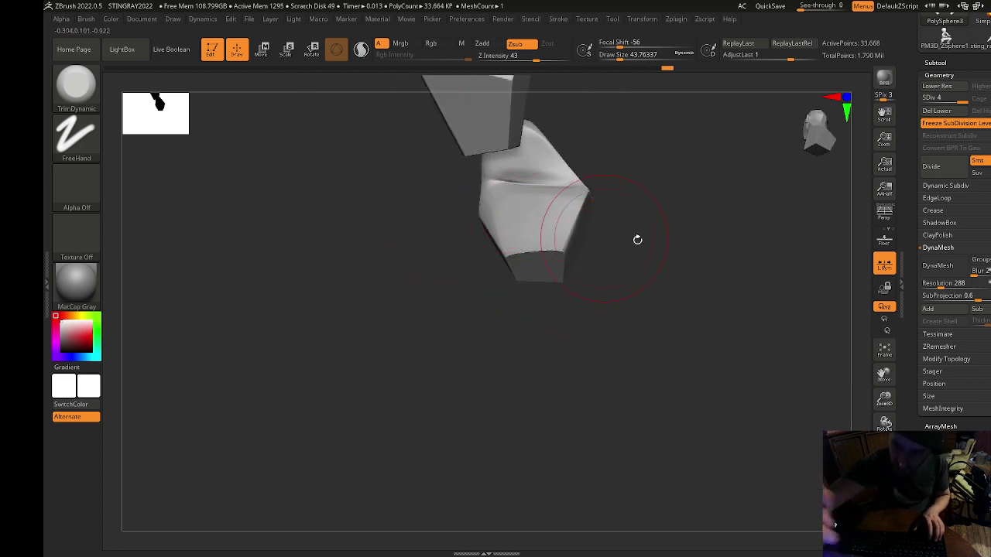
{"action": "left_click_drag", "start_coordinate": [637, 240], "coordinate": [744, 274]}
Show the whole vehicle again, frame it and inspect the front fins beside the flat nose from the front.
{"action": "left_click", "coordinate": [756, 287]}
{"action": "key", "text": "f"}
{"action": "key", "text": "f"}
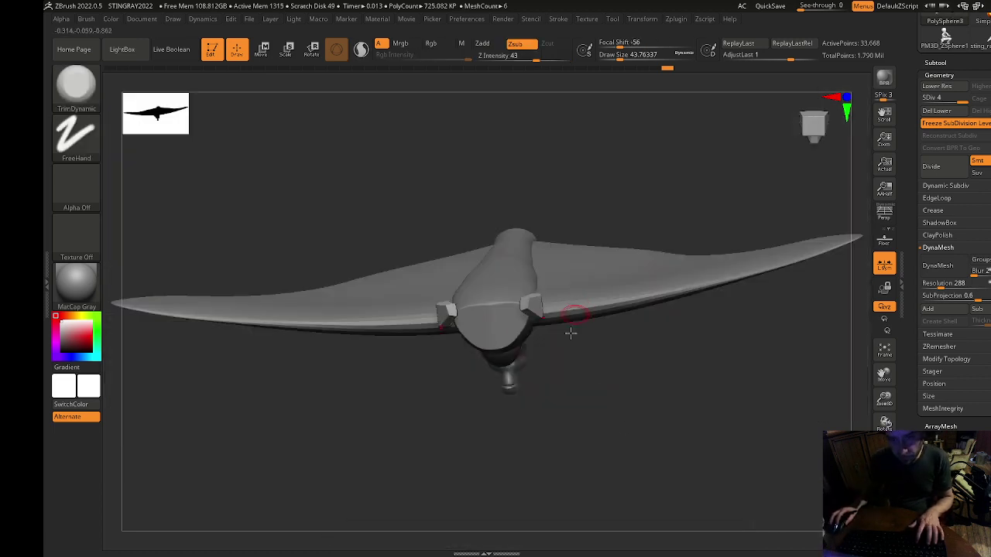
{"action": "left_click_drag", "start_coordinate": [625, 425], "coordinate": [464, 444], "text": "shift"}
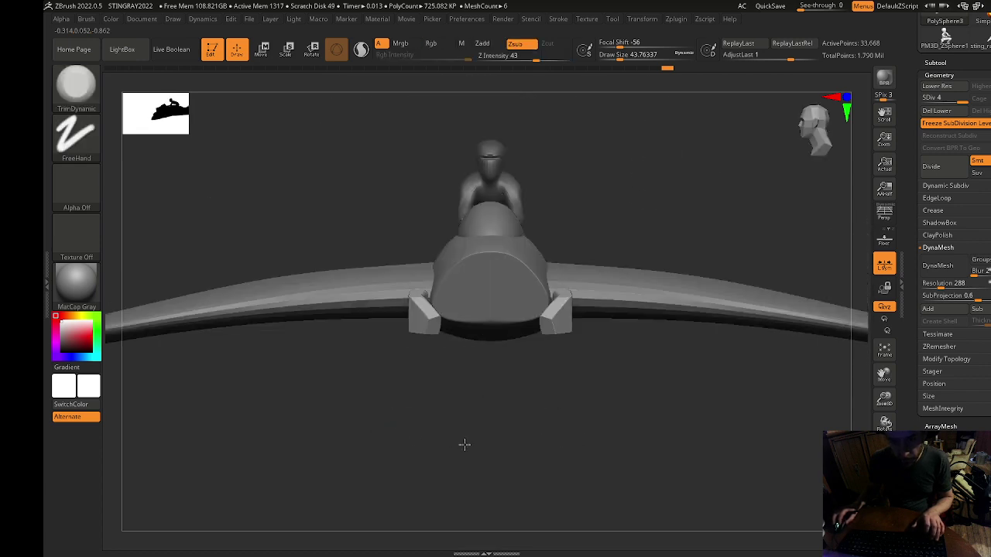
Select the body and widen its nose towards the front fins with the Move Topological brush at a draw size of about 116.
{"action": "left_click", "coordinate": [476, 214], "text": "alt"}
{"action": "left_click_drag", "start_coordinate": [595, 391], "coordinate": [593, 463]}
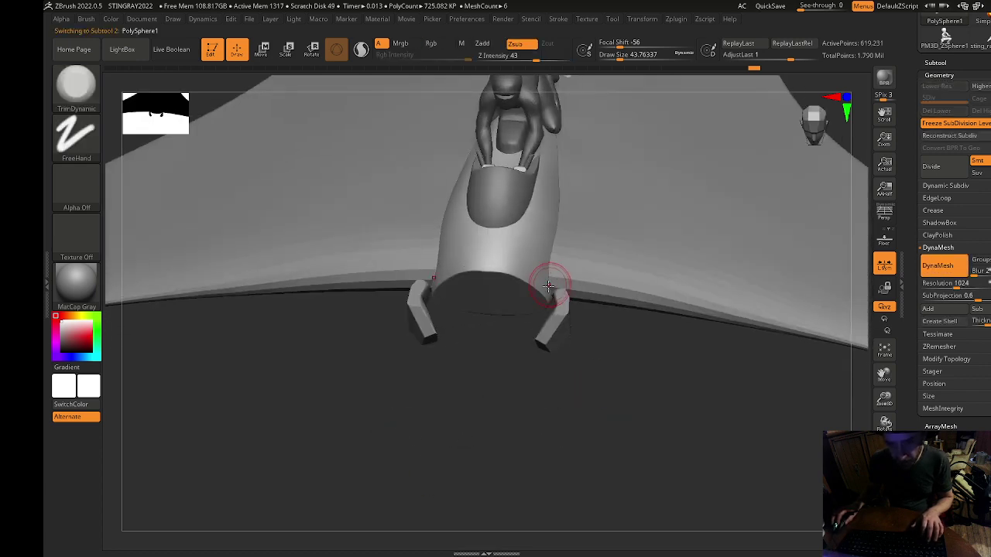
{"action": "key", "text": "s"}
{"action": "left_click_drag", "start_coordinate": [545, 290], "coordinate": [555, 291]}
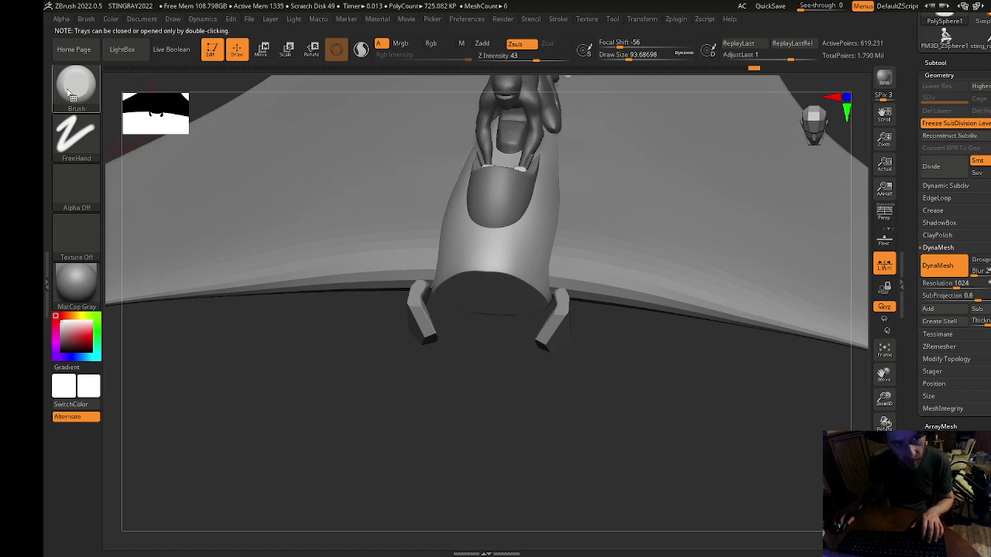
{"action": "left_click", "coordinate": [77, 87]}
{"action": "left_click", "coordinate": [585, 97]}
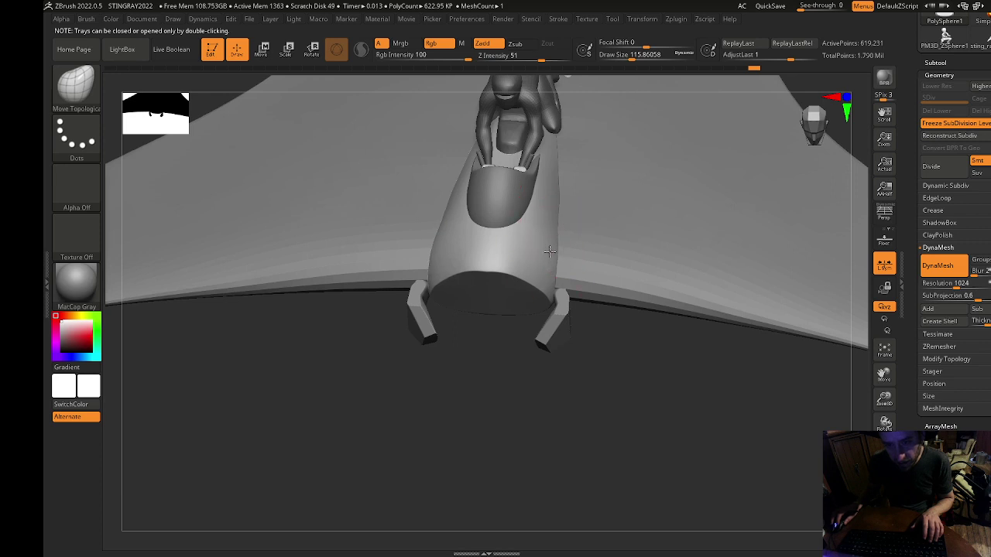
Smooth the flat front face of the nose at a draw size of about 62 and refine it at about 16.
{"action": "mouse_move", "coordinate": [637, 493]}
{"action": "left_mouse_down", "text": "shift"}
{"action": "mouse_move", "coordinate": [646, 394]}
{"action": "mouse_move", "coordinate": [464, 365]}
{"action": "left_mouse_up", "text": "shift"}
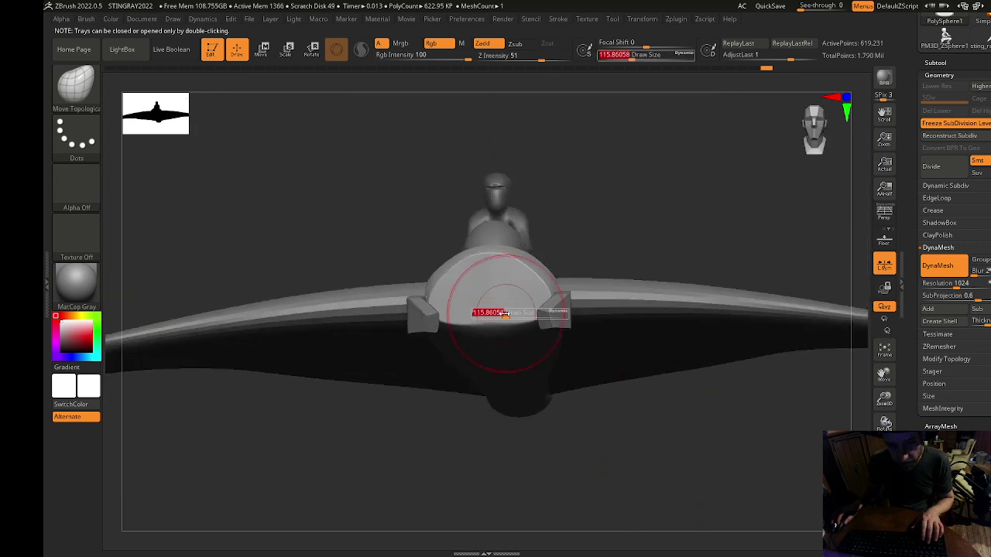
{"action": "key", "text": "s"}
{"action": "left_click", "coordinate": [502, 329]}
{"action": "mouse_move", "coordinate": [689, 473]}
{"action": "left_mouse_down"}
{"action": "mouse_move", "coordinate": [703, 544]}
{"action": "mouse_move", "coordinate": [743, 502]}
{"action": "left_mouse_up"}
{"action": "left_click_drag", "start_coordinate": [464, 500], "coordinate": [553, 490]}
{"action": "mouse_move", "coordinate": [434, 217]}
{"action": "left_mouse_down", "text": "shift"}
{"action": "mouse_move", "coordinate": [452, 230]}
{"action": "mouse_move", "coordinate": [451, 271]}
{"action": "left_mouse_up", "text": "shift"}
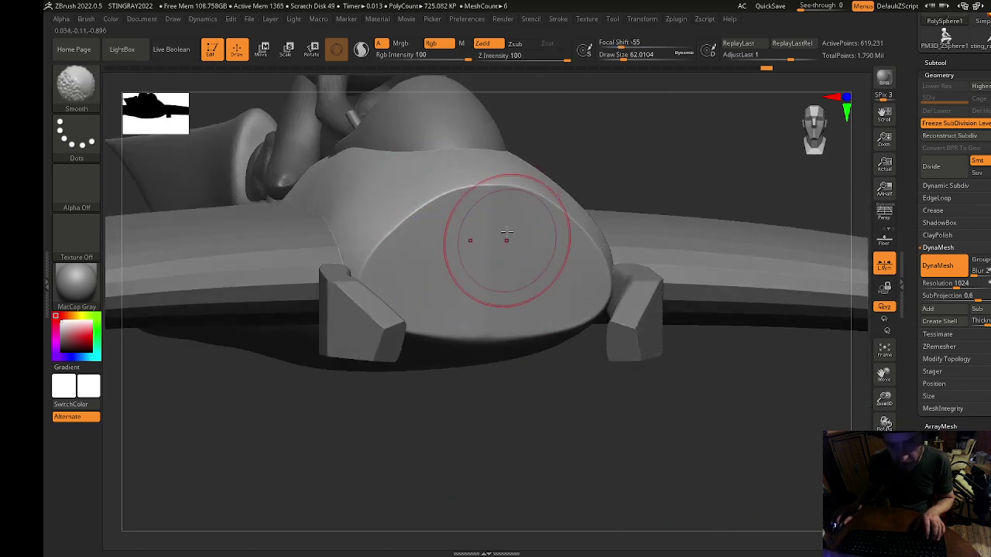
{"action": "key", "text": "s"}
{"action": "left_click_drag", "start_coordinate": [507, 239], "coordinate": [480, 241]}
{"action": "left_click_drag", "start_coordinate": [501, 233], "coordinate": [497, 266], "text": "shift"}
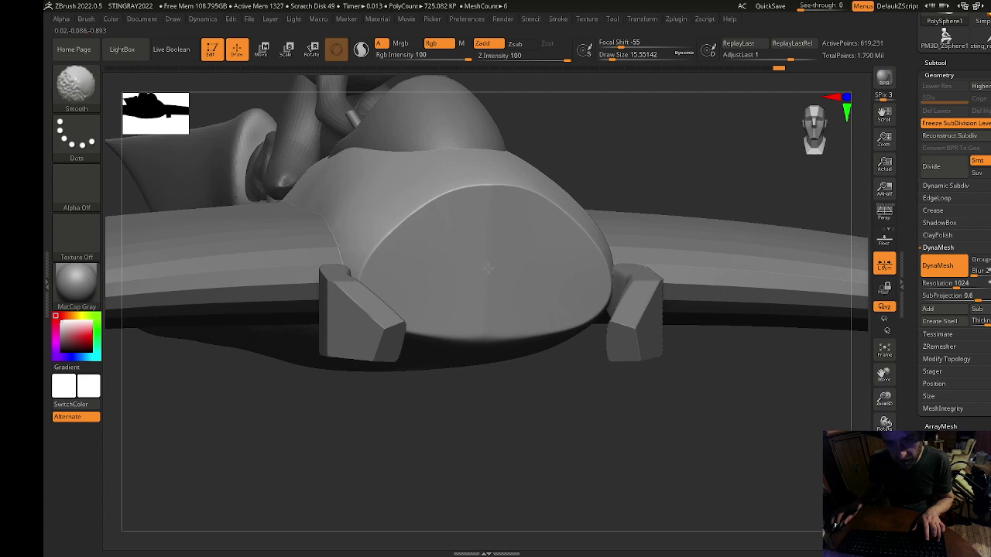
Isolate the body to examine the nose profile from the side, show the whole vehicle again and look through the available brushes.
{"action": "left_click_drag", "start_coordinate": [534, 433], "coordinate": [539, 473], "text": "shift"}
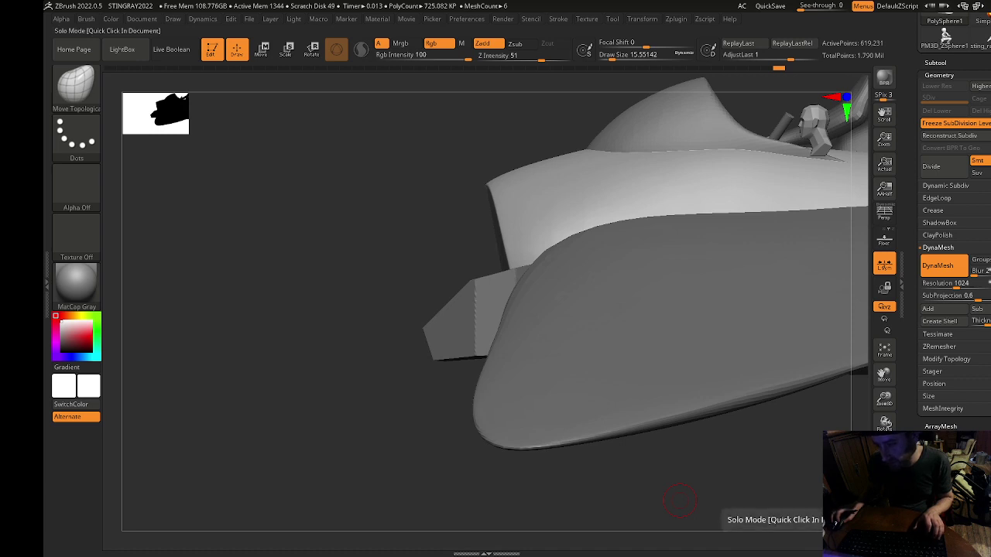
{"action": "left_click", "coordinate": [884, 523]}
{"action": "mouse_move", "coordinate": [707, 405]}
{"action": "left_mouse_down"}
{"action": "mouse_move", "coordinate": [650, 478]}
{"action": "mouse_move", "coordinate": [620, 478]}
{"action": "left_mouse_up"}
{"action": "mouse_move", "coordinate": [508, 416]}
{"action": "left_mouse_down"}
{"action": "mouse_move", "coordinate": [444, 155]}
{"action": "mouse_move", "coordinate": [454, 100]}
{"action": "mouse_move", "coordinate": [434, 142]}
{"action": "mouse_move", "coordinate": [449, 160]}
{"action": "left_mouse_up"}
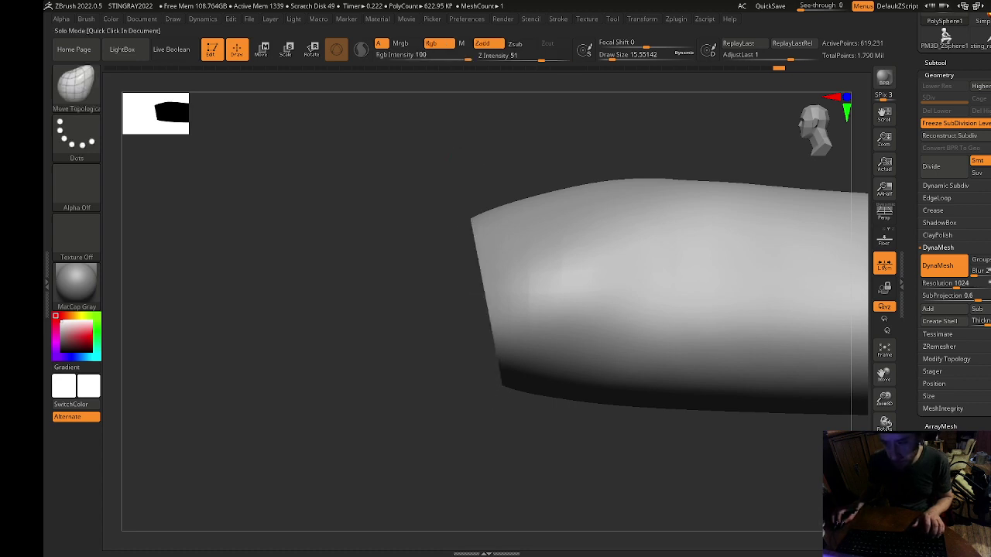
{"action": "left_click", "coordinate": [884, 511]}
{"action": "left_click_drag", "start_coordinate": [750, 499], "coordinate": [775, 499]}
{"action": "left_click_drag", "start_coordinate": [654, 498], "coordinate": [549, 436], "text": "alt"}
{"action": "mouse_move", "coordinate": [403, 172]}
{"action": "left_mouse_down"}
{"action": "mouse_move", "coordinate": [581, 218]}
{"action": "mouse_move", "coordinate": [557, 209]}
{"action": "left_mouse_up"}
{"action": "left_click", "coordinate": [75, 83]}
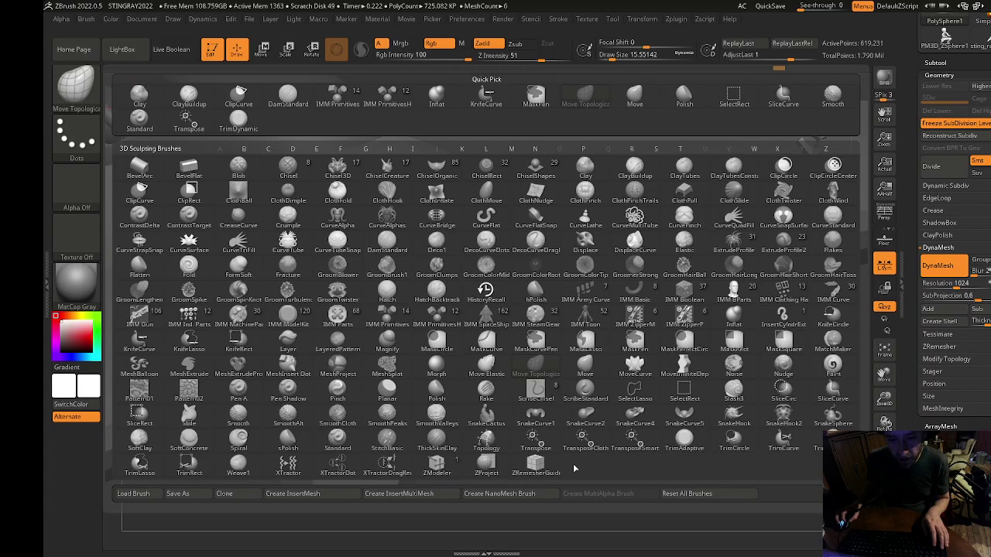
Switch to the Google Docs notes, move "Trim dynamic" under the Dam standard line, and add "Pinch brush" and "Claybuildup" below the Slice curve line.
{"action": "key", "text": "super+Tab"}
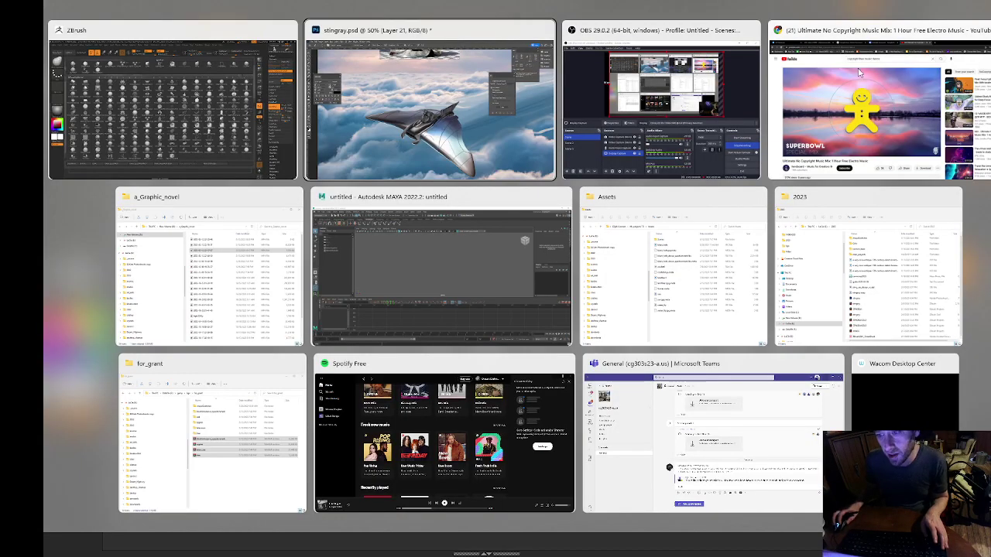
{"action": "left_click", "coordinate": [858, 72]}
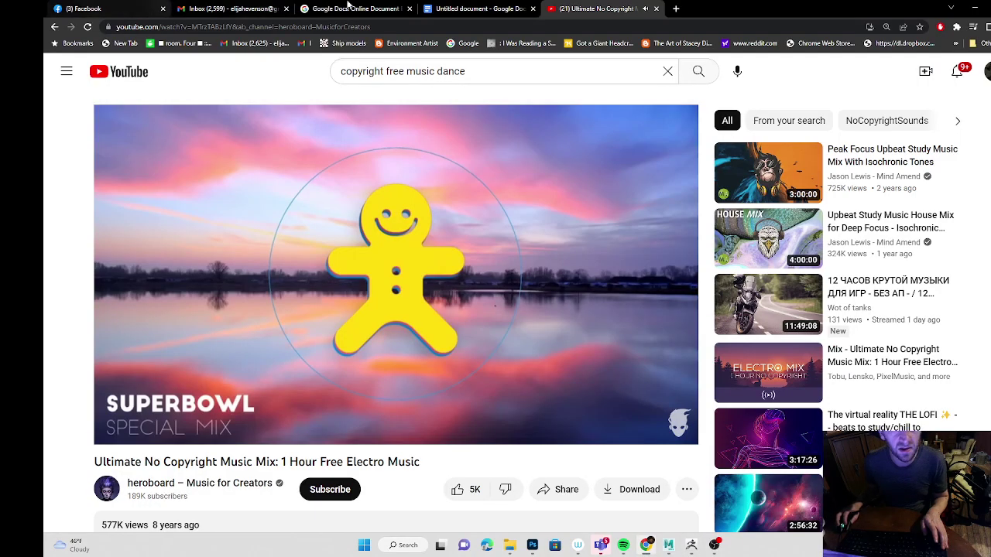
{"action": "left_click", "coordinate": [439, 7]}
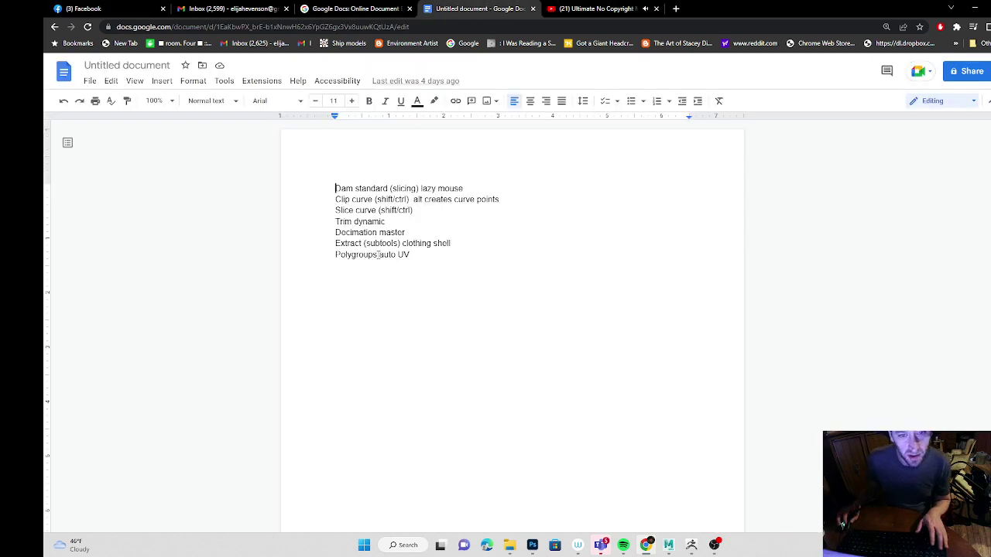
{"action": "left_click_drag", "start_coordinate": [336, 188], "coordinate": [537, 196]}
{"action": "left_click", "coordinate": [518, 180]}
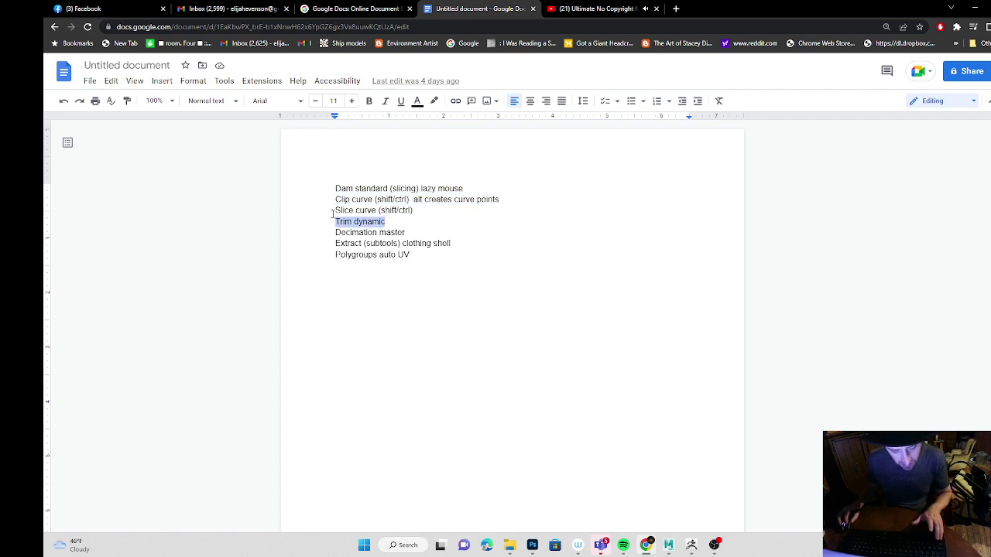
{"action": "key", "text": "BackSpace"}
{"action": "key", "text": "Return"}
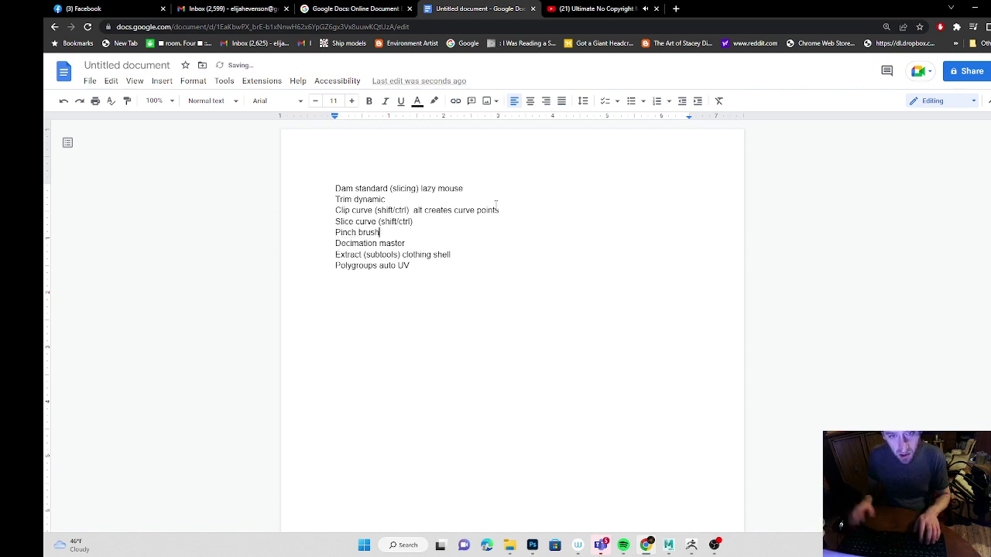
{"action": "key", "text": "Return"}
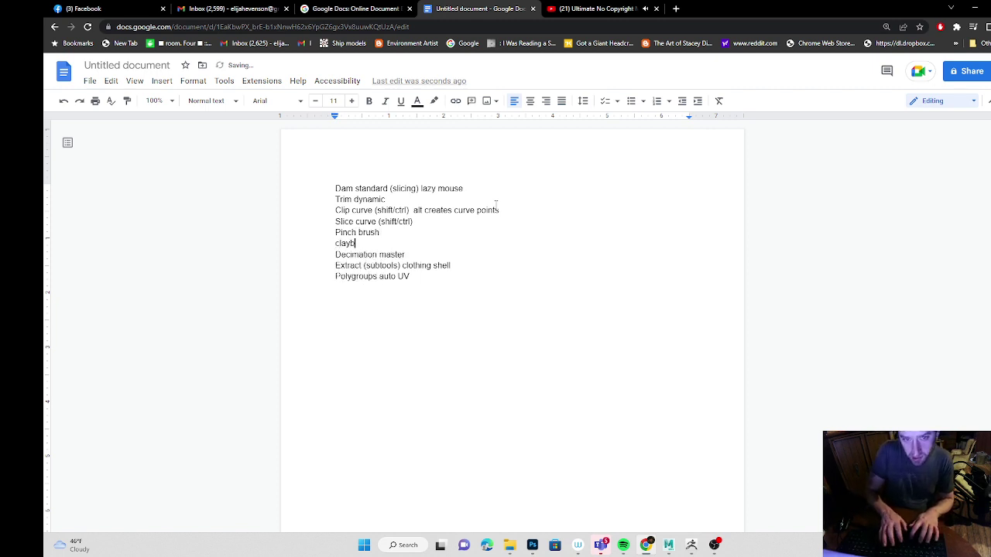
{"action": "type", "text": "claybuildup"}
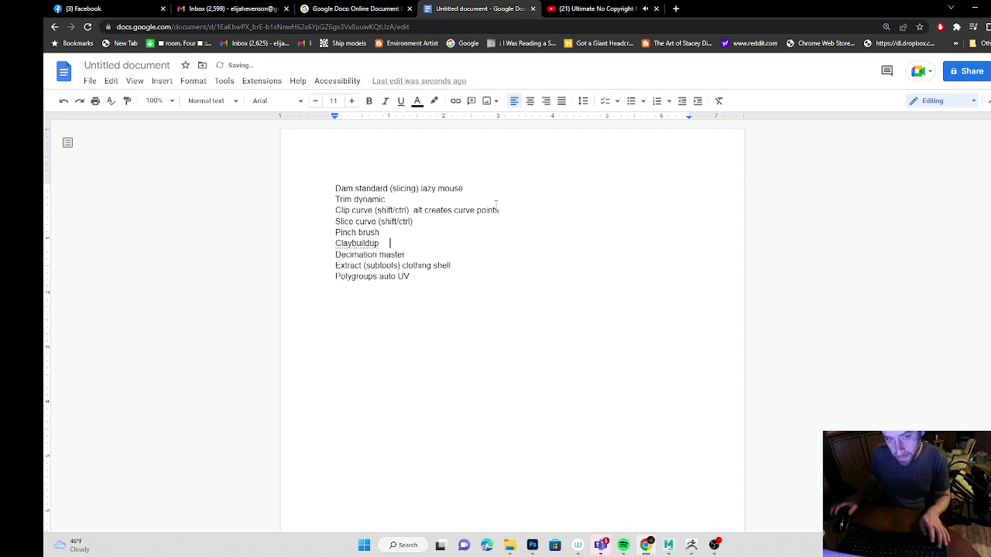
Check the stingray painting in Photoshop, return to ZBrush and view the nose and front fins at an angle.
{"action": "key", "text": "super+Tab"}
{"action": "left_click", "coordinate": [662, 139]}
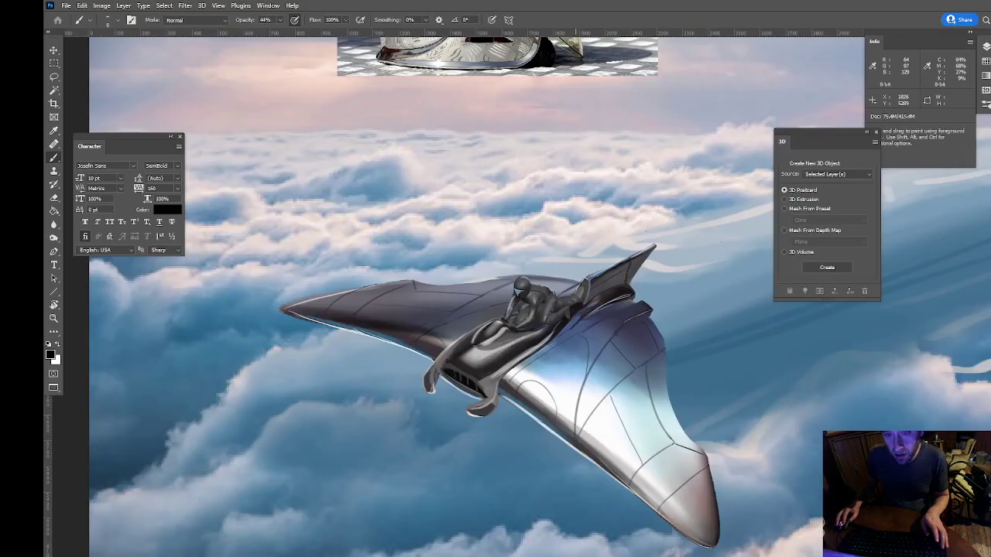
{"action": "key", "text": "super+Tab"}
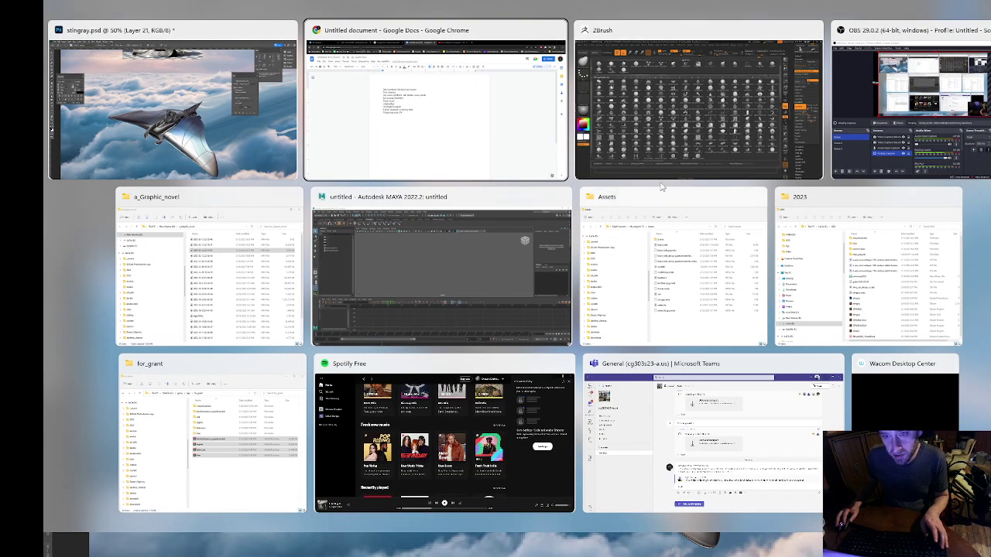
{"action": "left_click", "coordinate": [662, 167]}
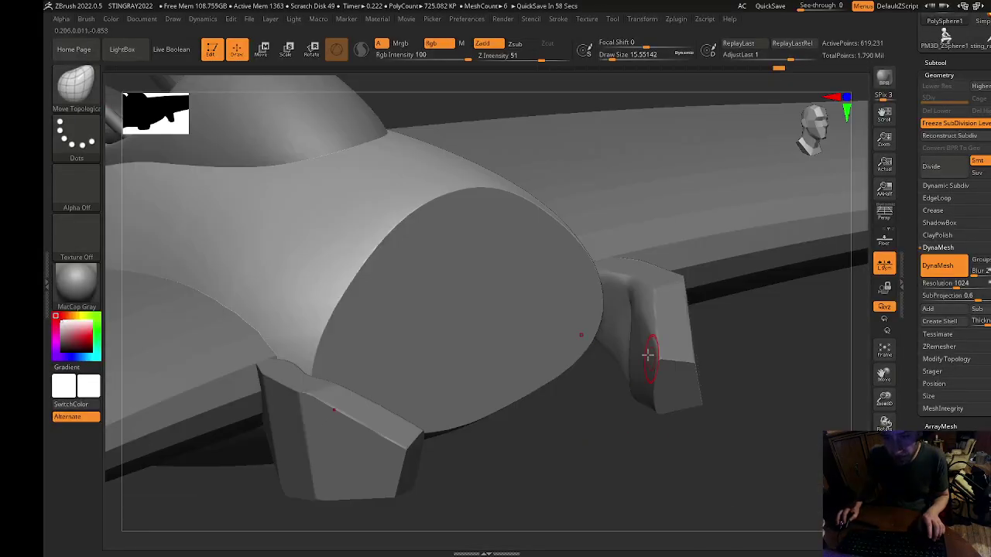
{"action": "left_click_drag", "start_coordinate": [715, 337], "coordinate": [741, 402]}
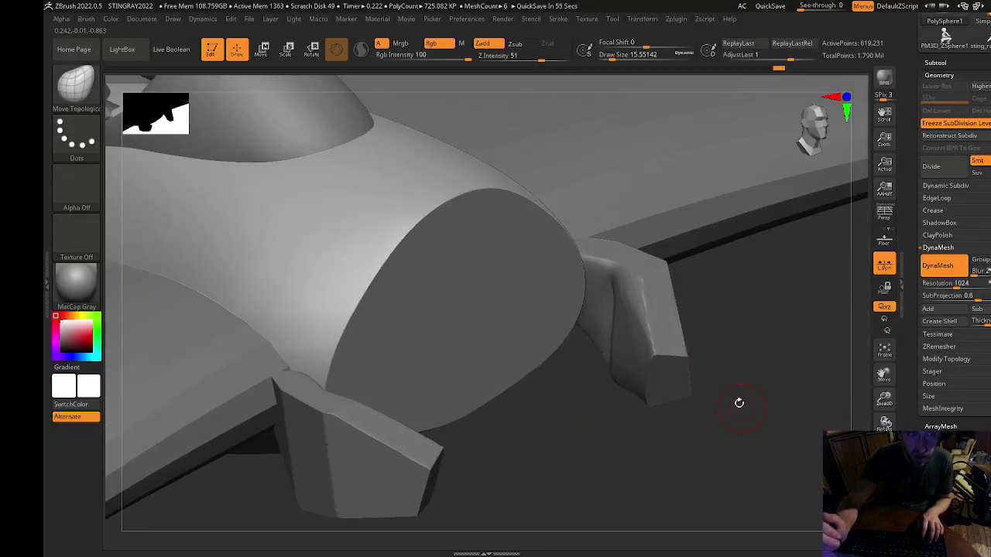
Select and isolate the front fins, choose the TrimDynamic brush and set its draw size to about 37.
{"action": "left_click", "coordinate": [640, 317], "text": "alt"}
{"action": "left_click_drag", "start_coordinate": [658, 434], "coordinate": [619, 377]}
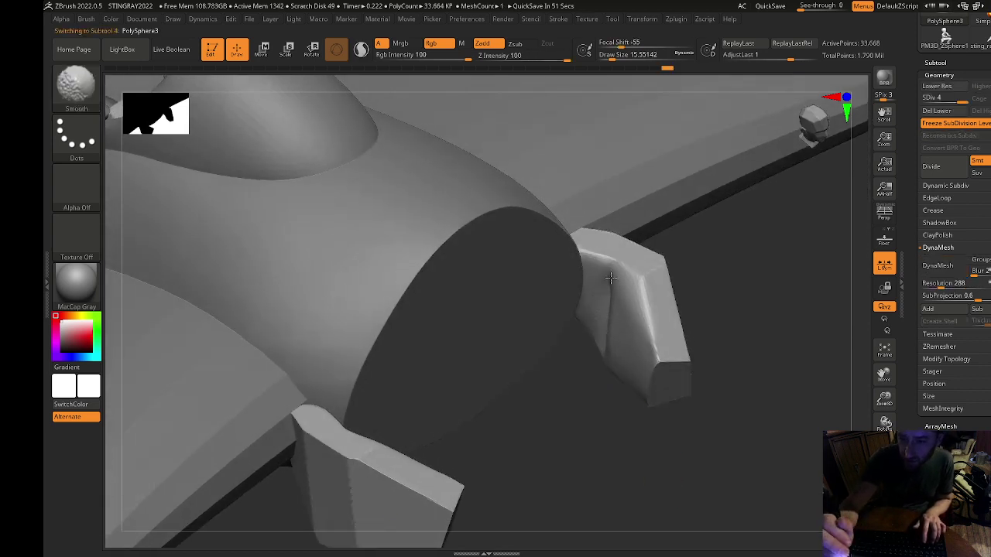
{"action": "mouse_move", "coordinate": [677, 457]}
{"action": "left_mouse_down"}
{"action": "mouse_move", "coordinate": [686, 475]}
{"action": "mouse_move", "coordinate": [704, 431]}
{"action": "mouse_move", "coordinate": [674, 472]}
{"action": "mouse_move", "coordinate": [742, 452]}
{"action": "left_mouse_up"}
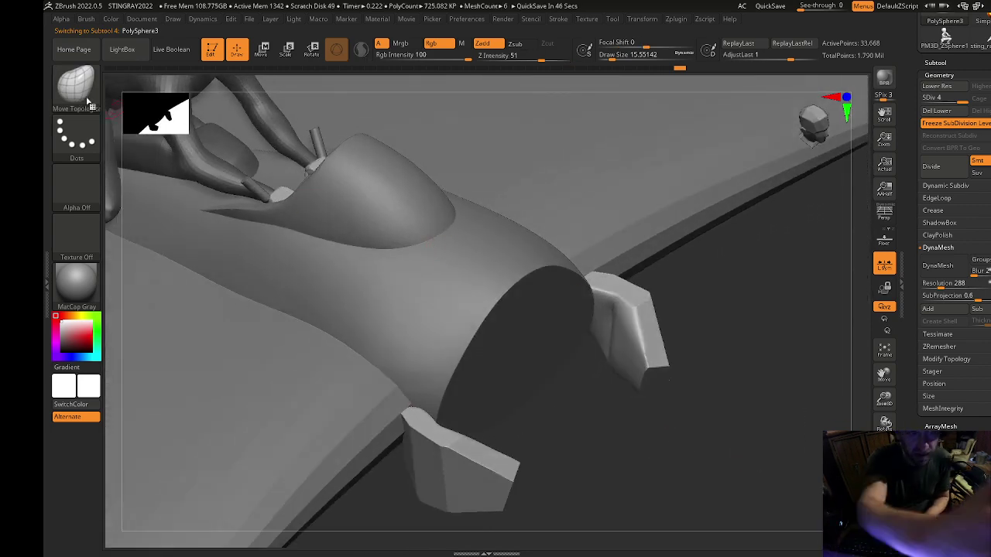
{"action": "key", "text": "b"}
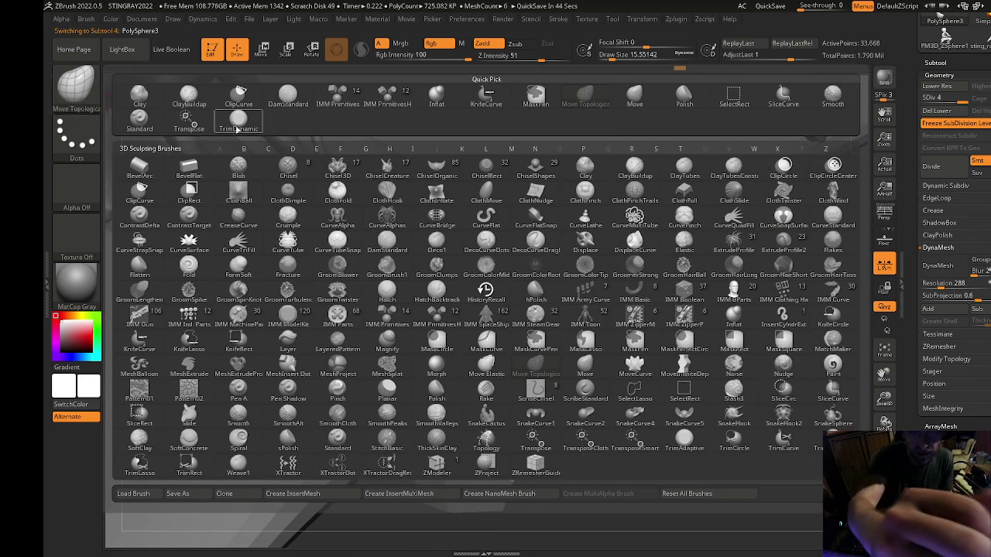
{"action": "left_click", "coordinate": [238, 118]}
{"action": "left_click_drag", "start_coordinate": [727, 420], "coordinate": [690, 380]}
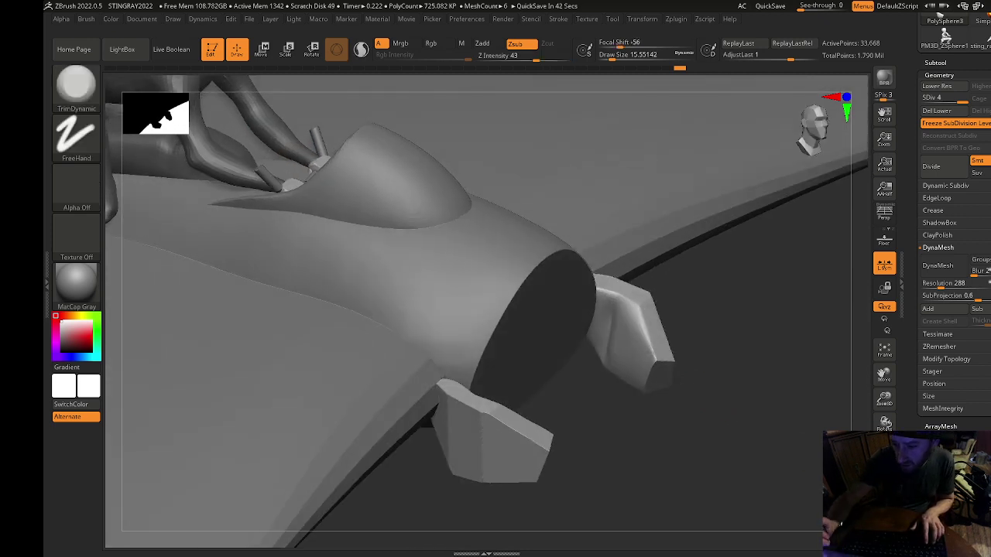
{"action": "left_click", "coordinate": [884, 515]}
{"action": "left_click_drag", "start_coordinate": [779, 440], "coordinate": [821, 440]}
{"action": "key", "text": "bracketright"}
{"action": "key", "text": "bracketright"}
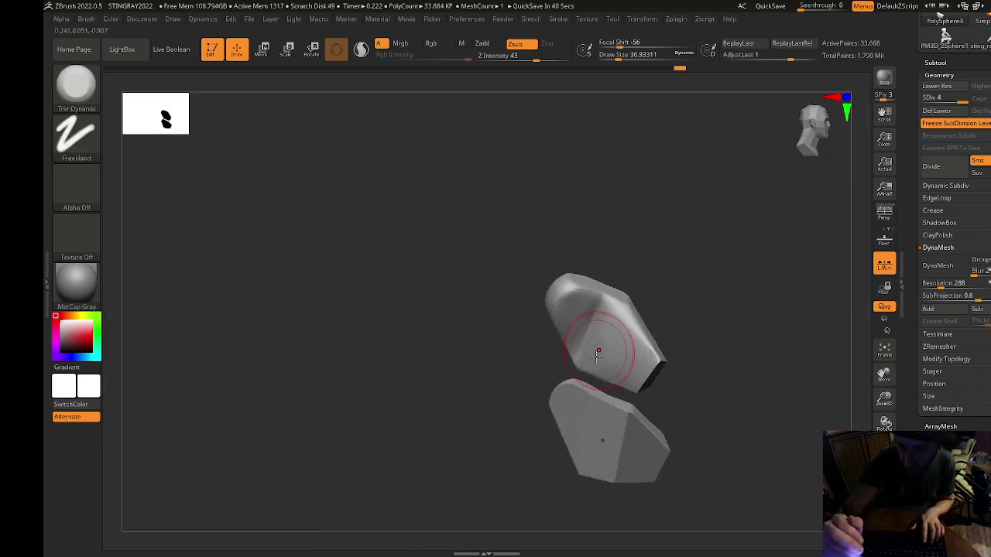
Undo the last stroke, flatten the inner faces of the front fins with TrimDynamic at a draw size of about 25, and show the whole vehicle.
{"action": "mouse_move", "coordinate": [573, 301]}
{"action": "left_mouse_down", "text": "ctrl"}
{"action": "mouse_move", "coordinate": [562, 338]}
{"action": "mouse_move", "coordinate": [600, 294]}
{"action": "mouse_move", "coordinate": [557, 326]}
{"action": "mouse_move", "coordinate": [546, 367]}
{"action": "left_mouse_up", "text": "ctrl"}
{"action": "key", "text": "ctrl+z"}
{"action": "key", "text": "bracketleft"}
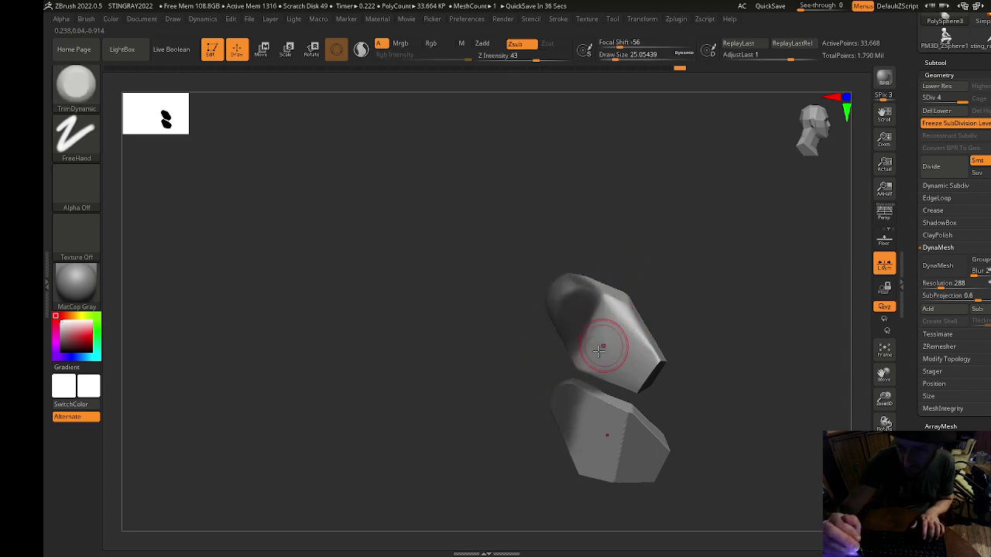
{"action": "left_click_drag", "start_coordinate": [618, 289], "coordinate": [654, 339]}
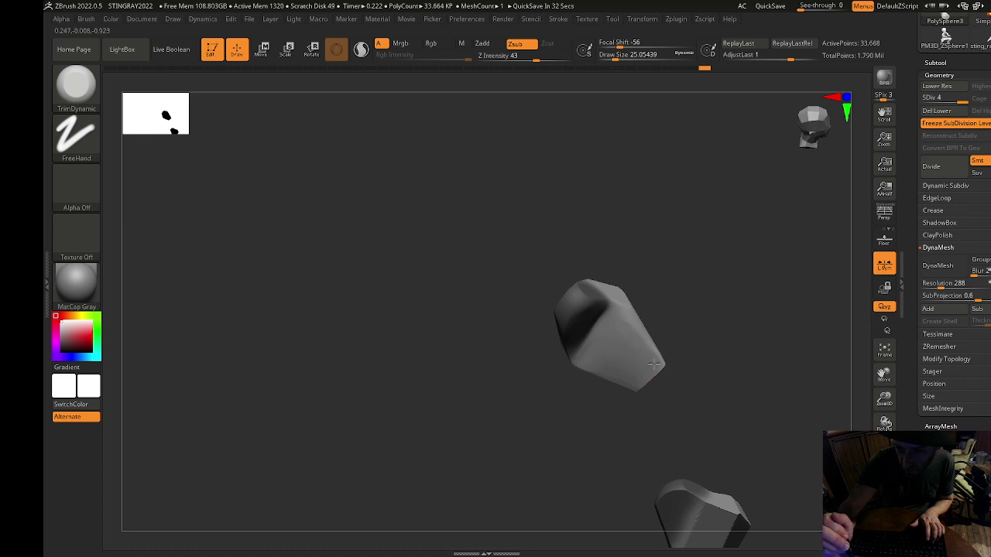
{"action": "left_click_drag", "start_coordinate": [703, 311], "coordinate": [664, 316]}
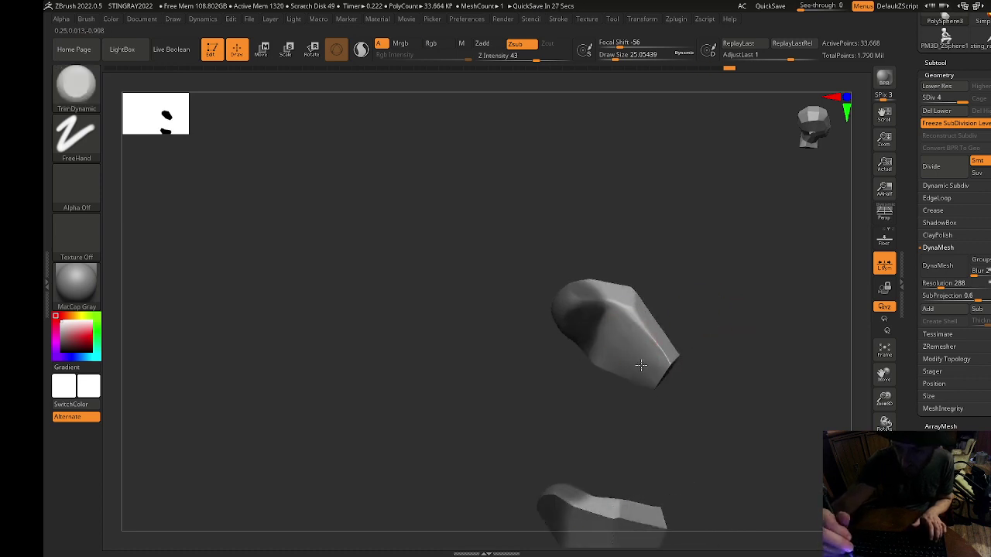
{"action": "mouse_move", "coordinate": [735, 403]}
{"action": "left_mouse_down", "text": "shift"}
{"action": "mouse_move", "coordinate": [772, 416]}
{"action": "mouse_move", "coordinate": [748, 443]}
{"action": "mouse_move", "coordinate": [770, 418]}
{"action": "mouse_move", "coordinate": [798, 429]}
{"action": "mouse_move", "coordinate": [728, 506]}
{"action": "mouse_move", "coordinate": [748, 442]}
{"action": "mouse_move", "coordinate": [753, 515]}
{"action": "mouse_move", "coordinate": [738, 484]}
{"action": "left_mouse_up", "text": "shift"}
{"action": "left_click", "coordinate": [772, 398]}
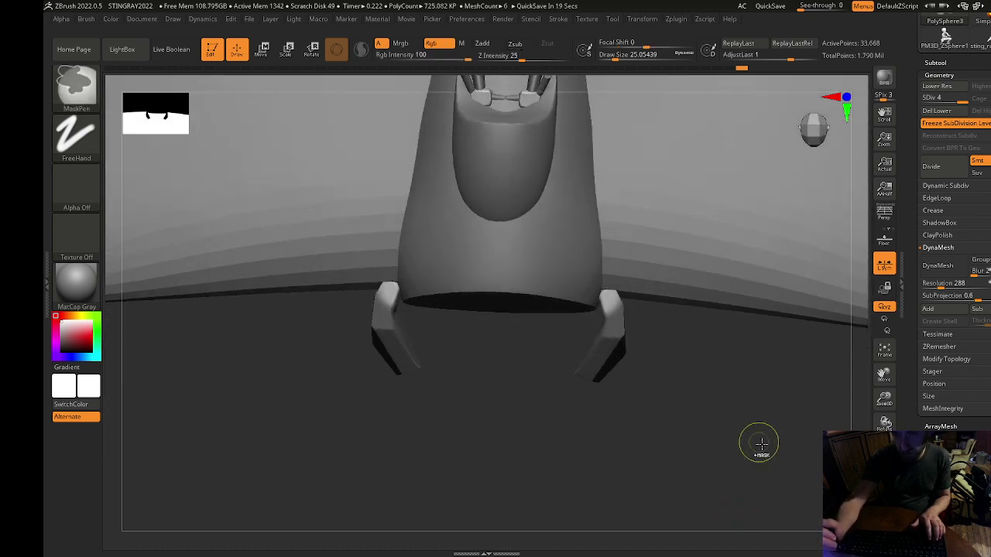
Examine from above and from the front how the front fins sit against the nose and body.
{"action": "key", "text": "w"}
{"action": "left_click_drag", "start_coordinate": [705, 448], "coordinate": [712, 476], "text": "shift"}
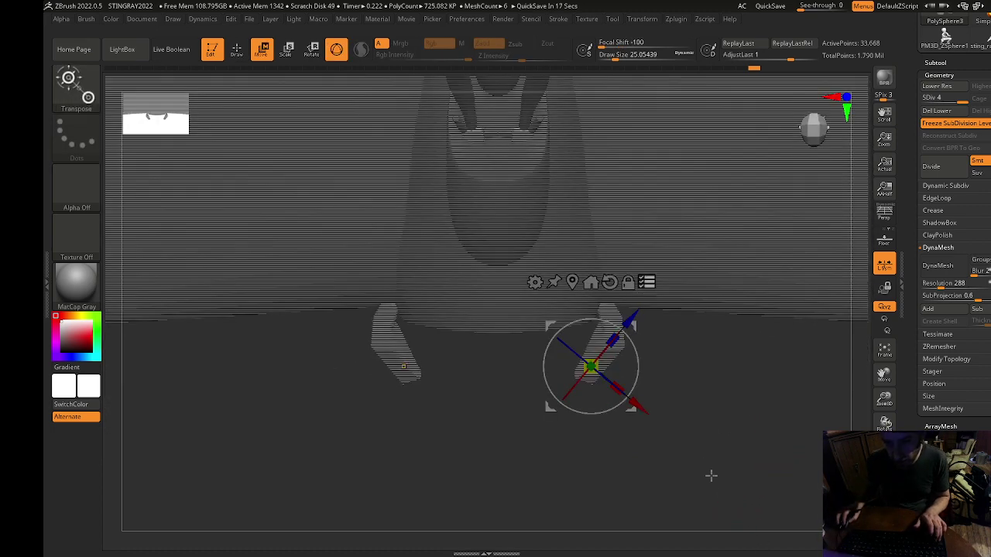
{"action": "mouse_move", "coordinate": [713, 404]}
{"action": "left_mouse_down"}
{"action": "mouse_move", "coordinate": [712, 348]}
{"action": "mouse_move", "coordinate": [724, 362]}
{"action": "left_mouse_up"}
{"action": "key", "text": "q"}
{"action": "key", "text": "w"}
{"action": "key", "text": "q"}
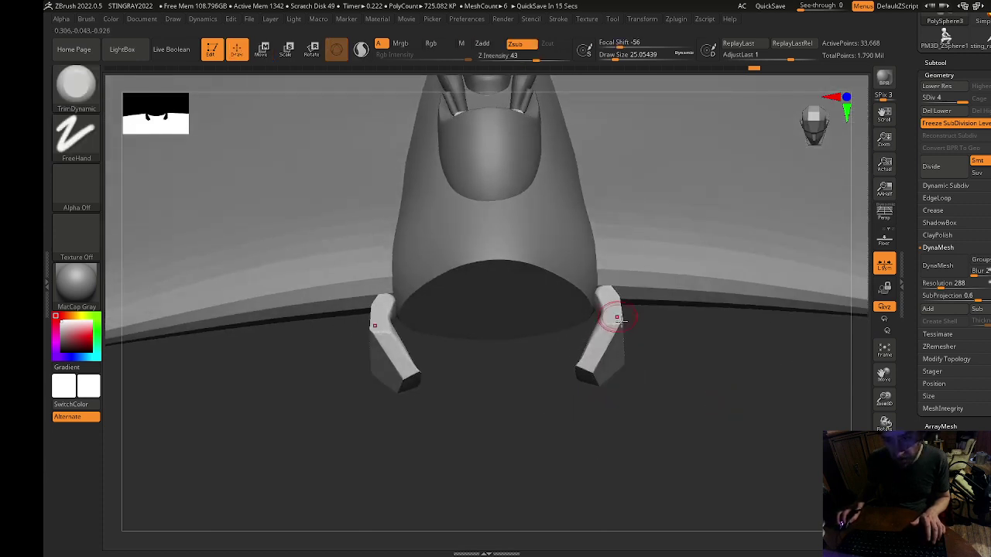
{"action": "left_click_drag", "start_coordinate": [670, 388], "coordinate": [671, 457]}
{"action": "key", "text": "w"}
{"action": "left_click_drag", "start_coordinate": [630, 387], "coordinate": [620, 387], "text": "alt"}
{"action": "key", "text": "q"}
{"action": "left_click_drag", "start_coordinate": [701, 392], "coordinate": [704, 332], "text": "shift"}
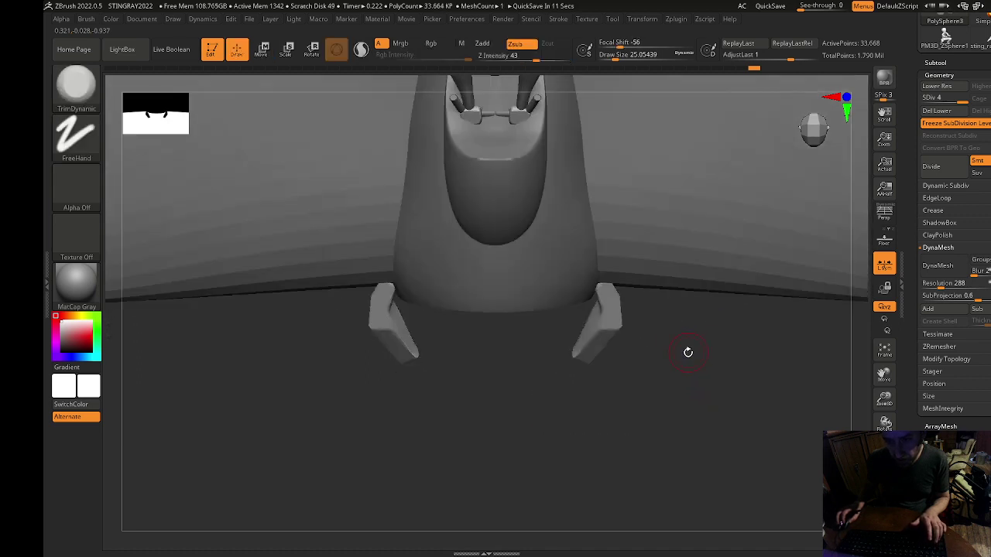